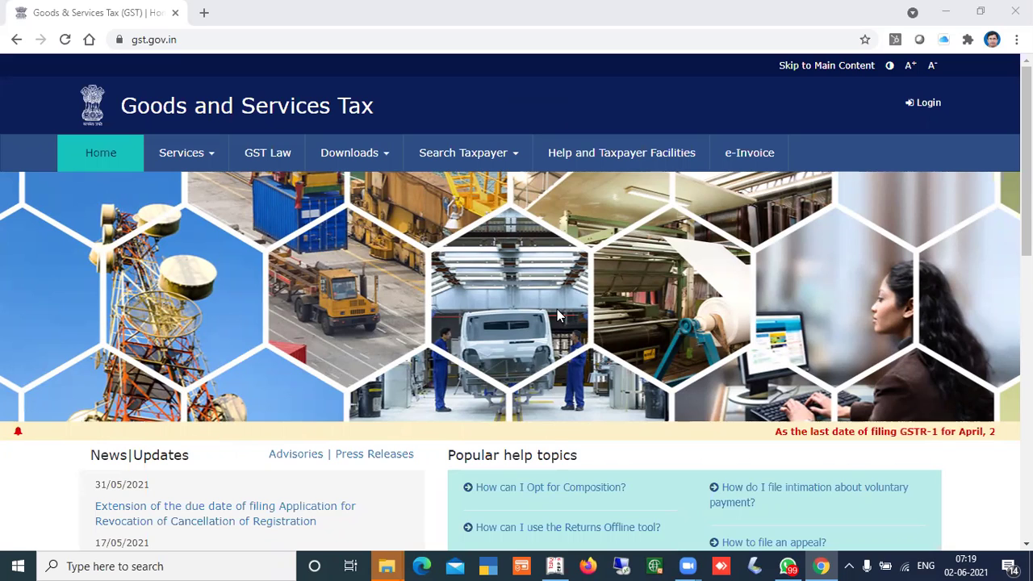
- Browse the portal's Downloads menu to view the list of offline tools
{"action": "left_click", "coordinate": [389, 154]}
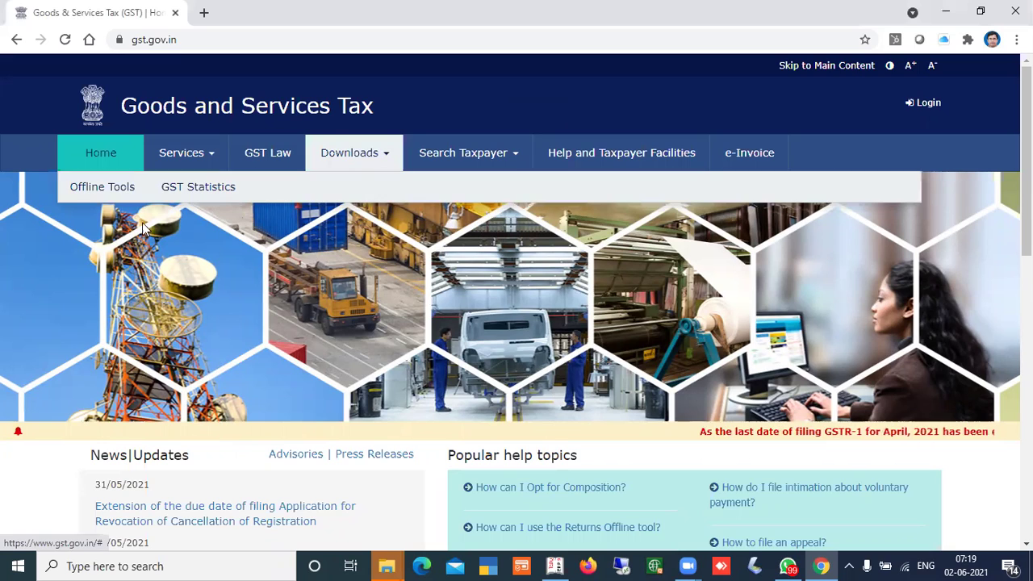
{"action": "left_click", "coordinate": [99, 190]}
{"action": "left_click", "coordinate": [99, 191]}
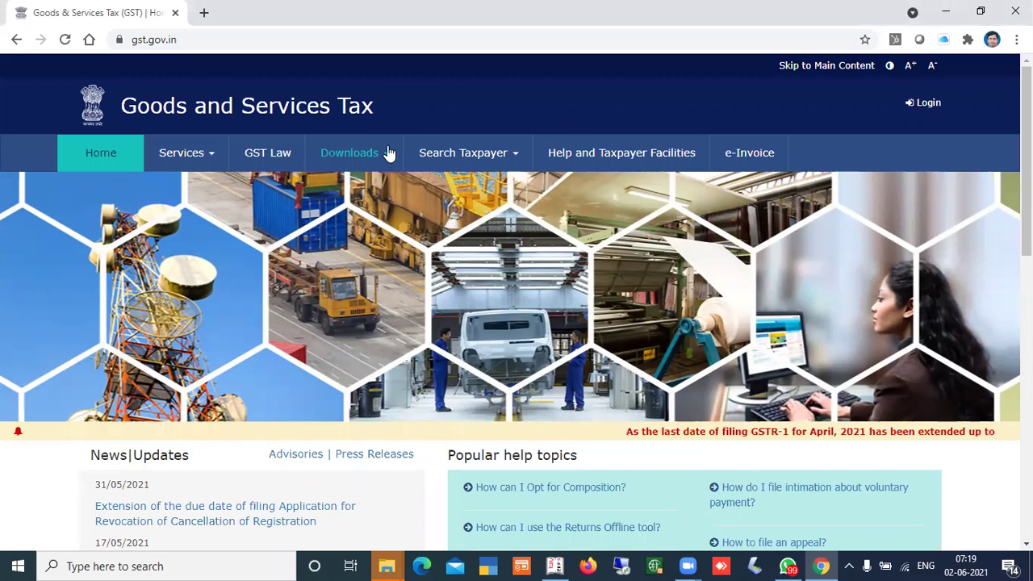
{"action": "left_click", "coordinate": [364, 155]}
{"action": "left_click", "coordinate": [105, 191]}
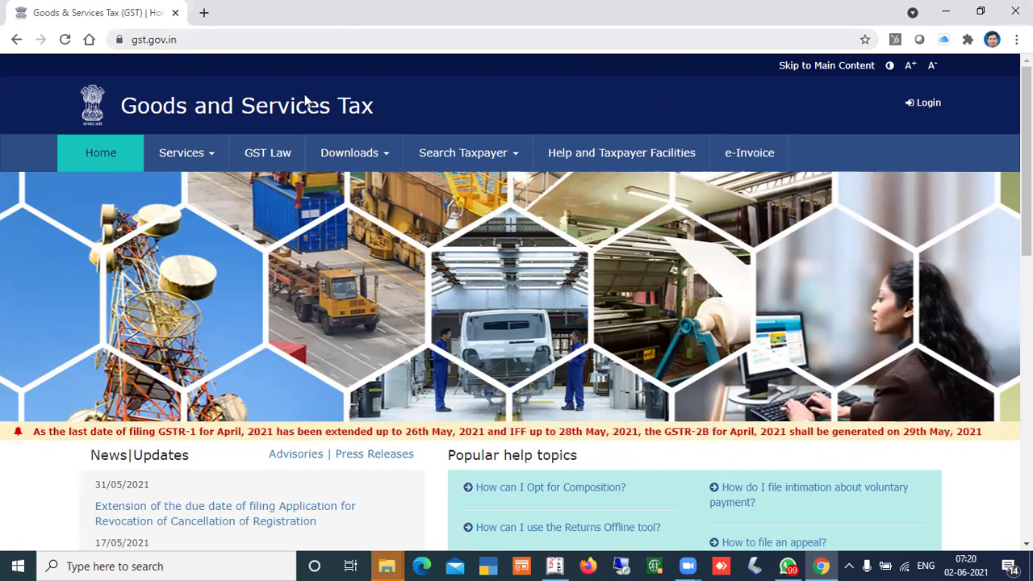
- Log in as a taxpayer with the account username, password and captcha characters
{"action": "left_click", "coordinate": [918, 108]}
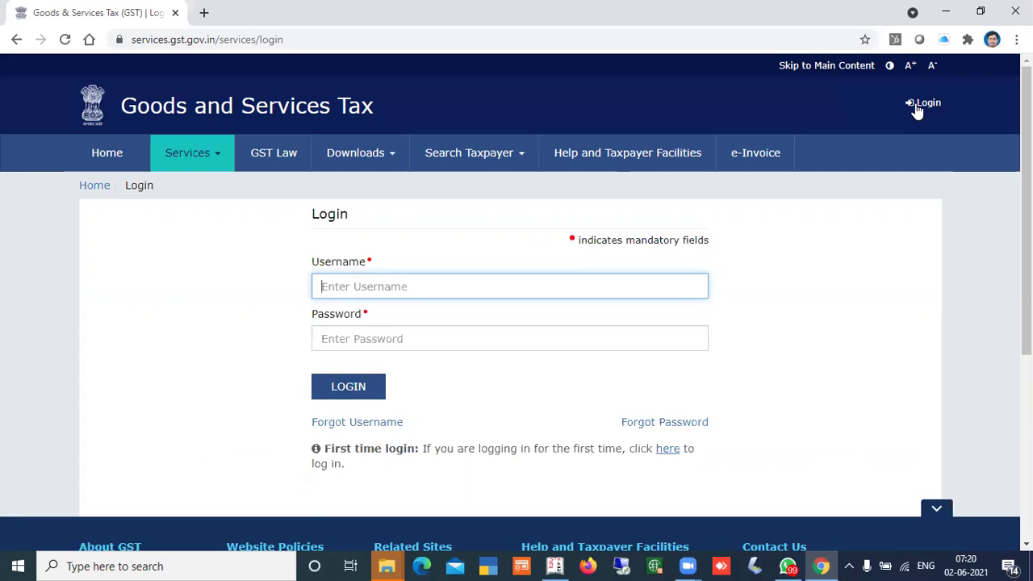
{"action": "type", "text": "cadeepak.1177a"}
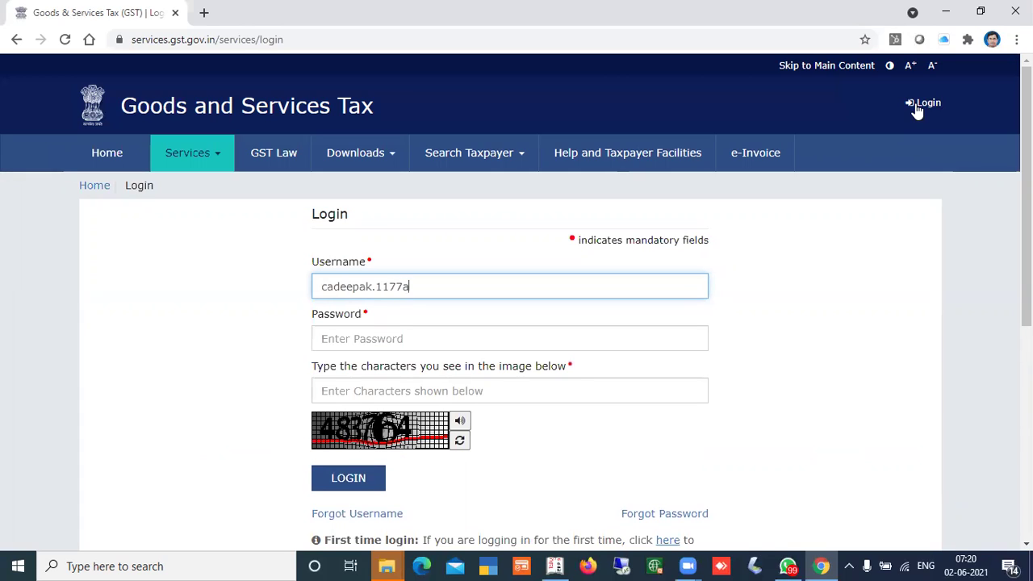
{"action": "key", "text": "Tab"}
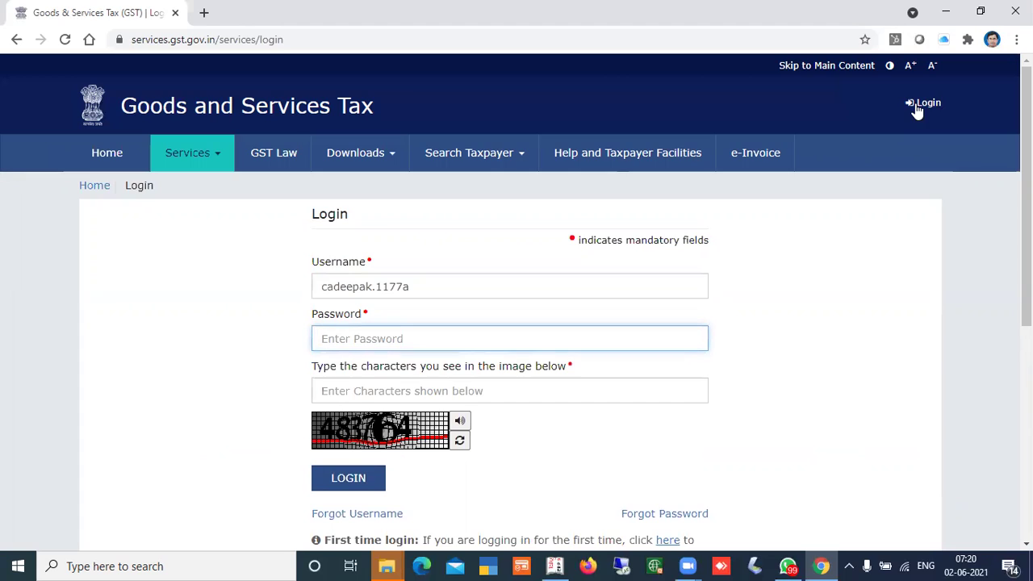
{"action": "type", "text": "*"}
{"action": "left_click", "coordinate": [399, 394]}
{"action": "type", "text": "483764"}
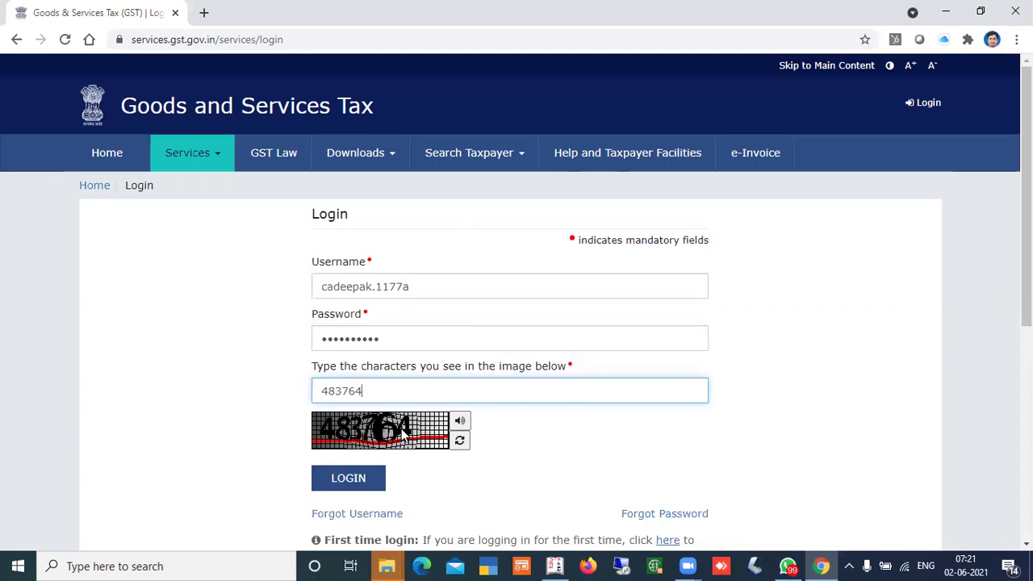
{"action": "left_click", "coordinate": [353, 491]}
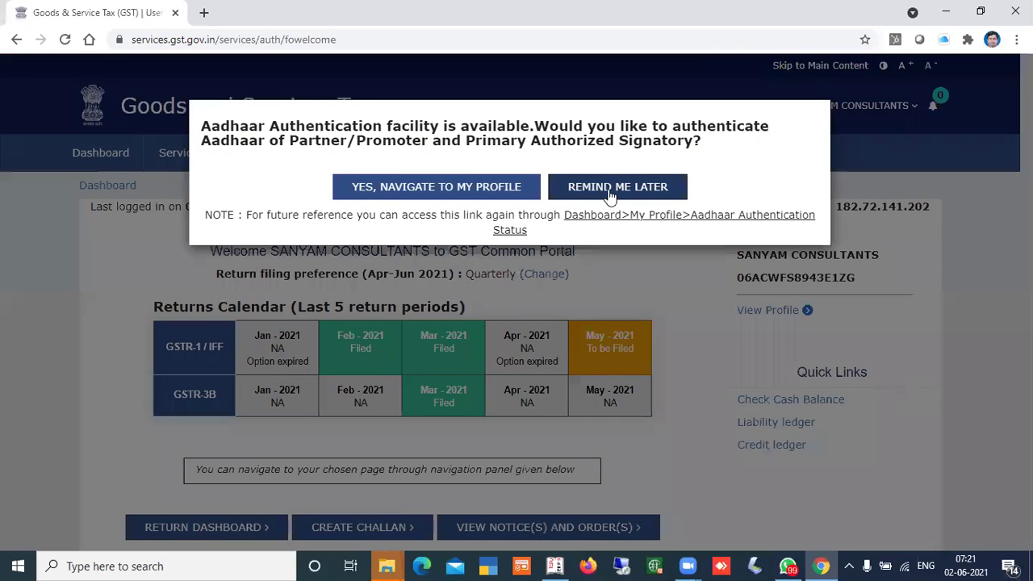
- Postpone Aadhaar authentication with Remind Me Later and look over the returns calendar
{"action": "left_click", "coordinate": [607, 190]}
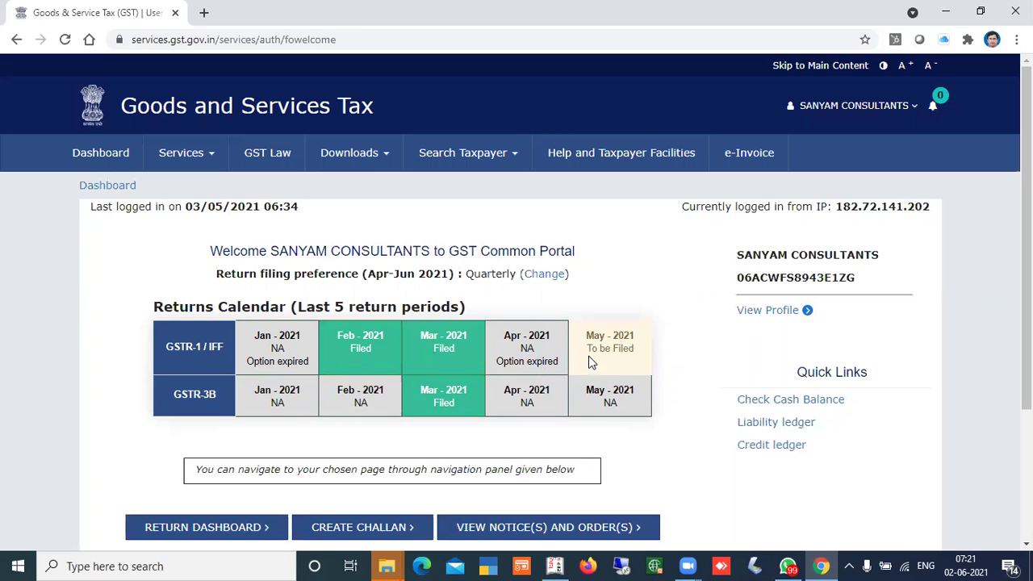
{"action": "mouse_move", "coordinate": [617, 335]}
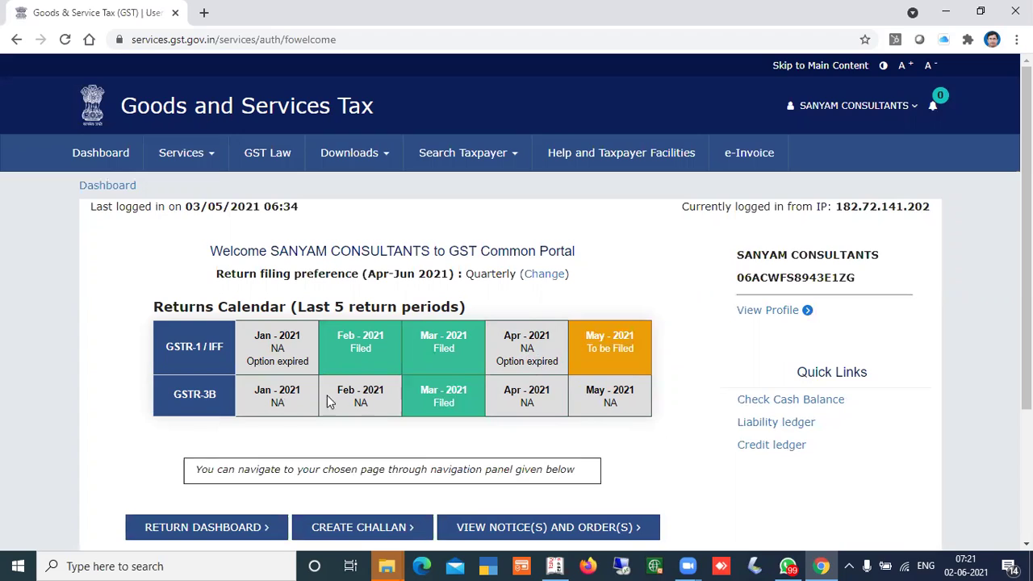
{"action": "mouse_move", "coordinate": [456, 394]}
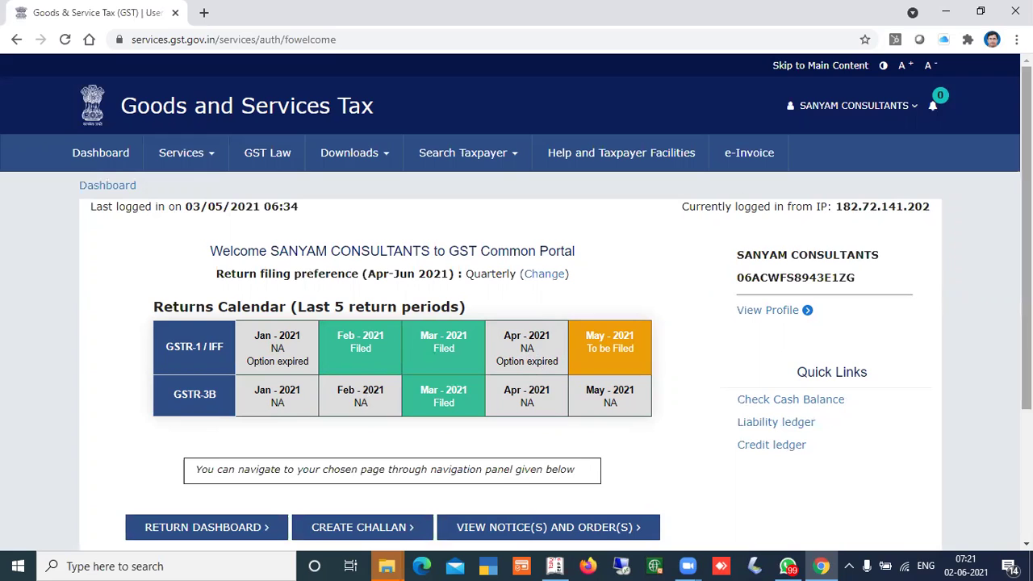
{"action": "scroll", "coordinate": [517, 307], "scroll_direction": "down", "scroll_amount": 2}
{"action": "scroll", "coordinate": [920, 234], "scroll_direction": "down", "scroll_amount": 2}
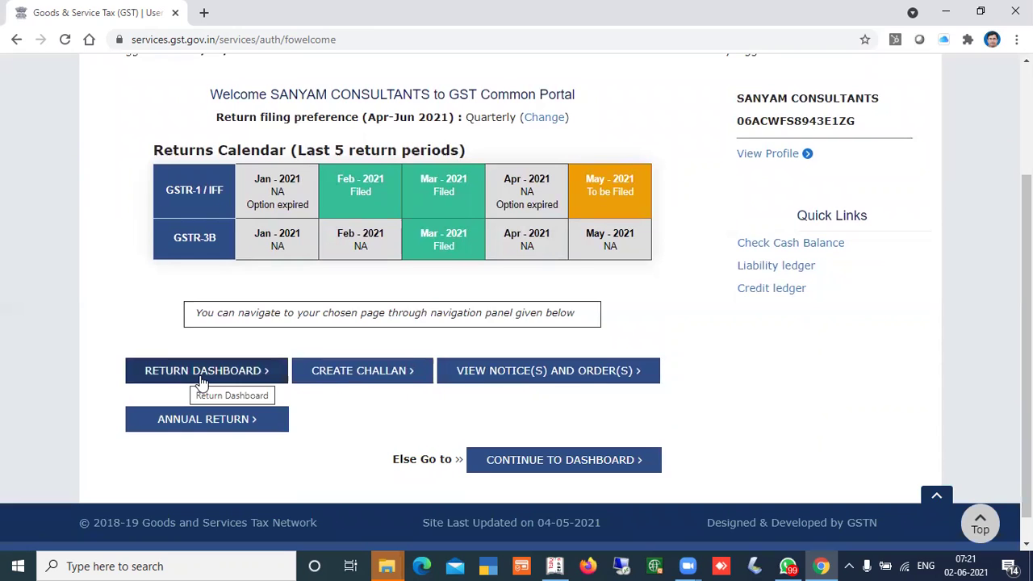
- Open the Return Dashboard and select financial year 2021-22
{"action": "left_click", "coordinate": [202, 375]}
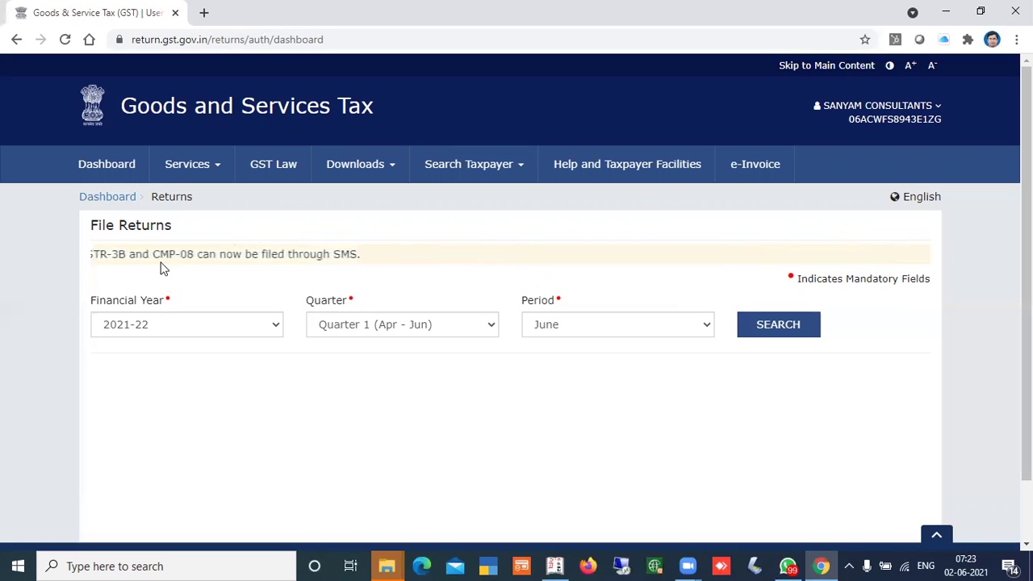
{"action": "left_click", "coordinate": [273, 331]}
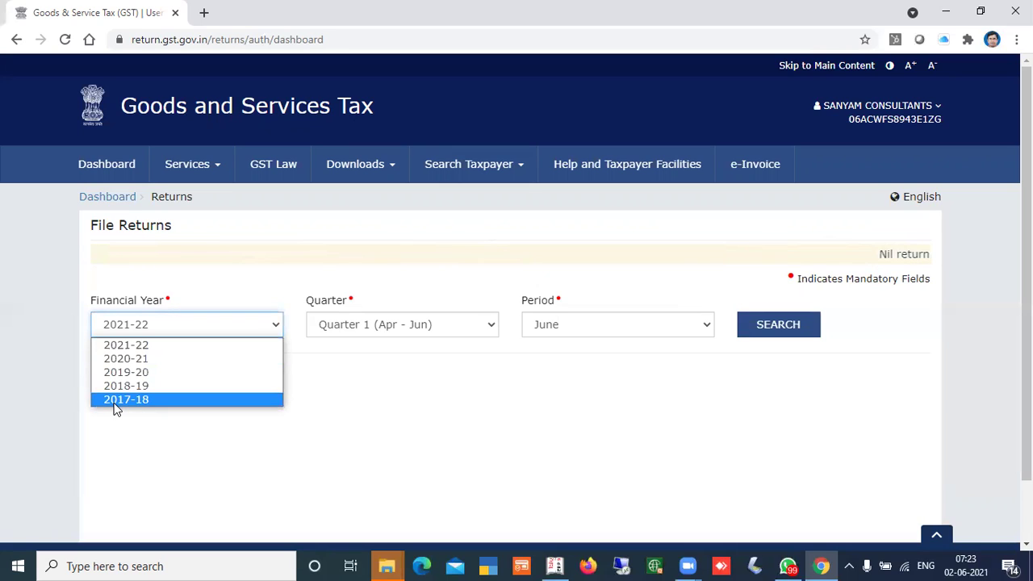
{"action": "key", "text": "Up"}
{"action": "key", "text": "Up"}
{"action": "key", "text": "Up"}
{"action": "key", "text": "Up"}
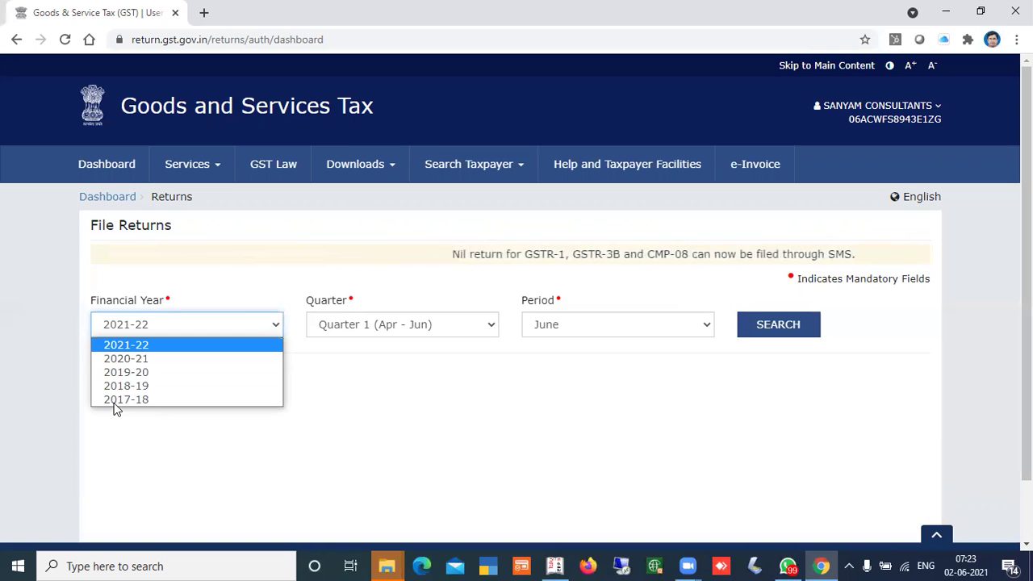
{"action": "left_click", "coordinate": [312, 471]}
{"action": "left_click", "coordinate": [265, 327]}
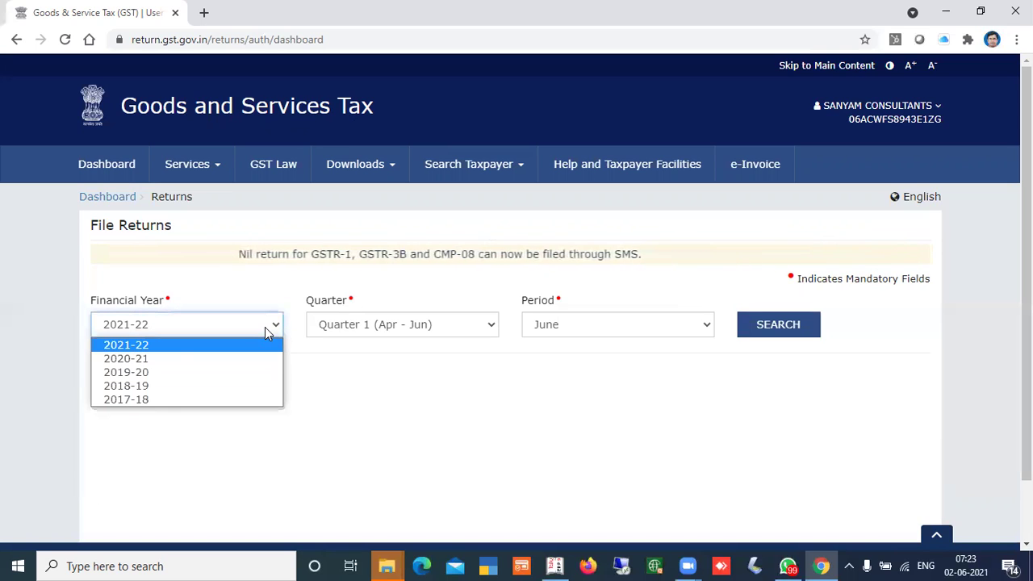
{"action": "left_click", "coordinate": [170, 348]}
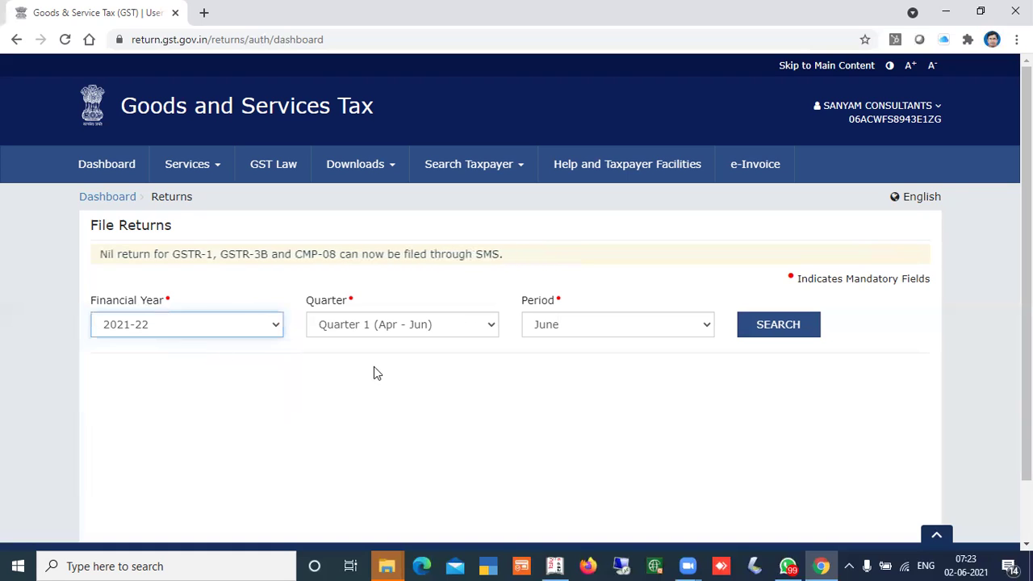
- Choose Quarter 1 (Apr - Jun) and April as the period, then search
{"action": "left_click", "coordinate": [453, 330]}
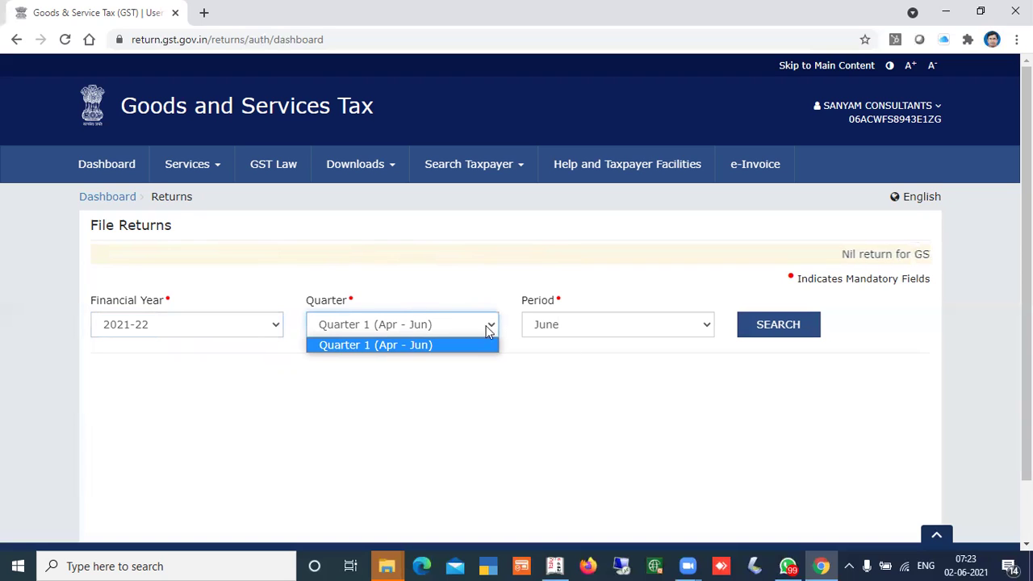
{"action": "left_click", "coordinate": [701, 327]}
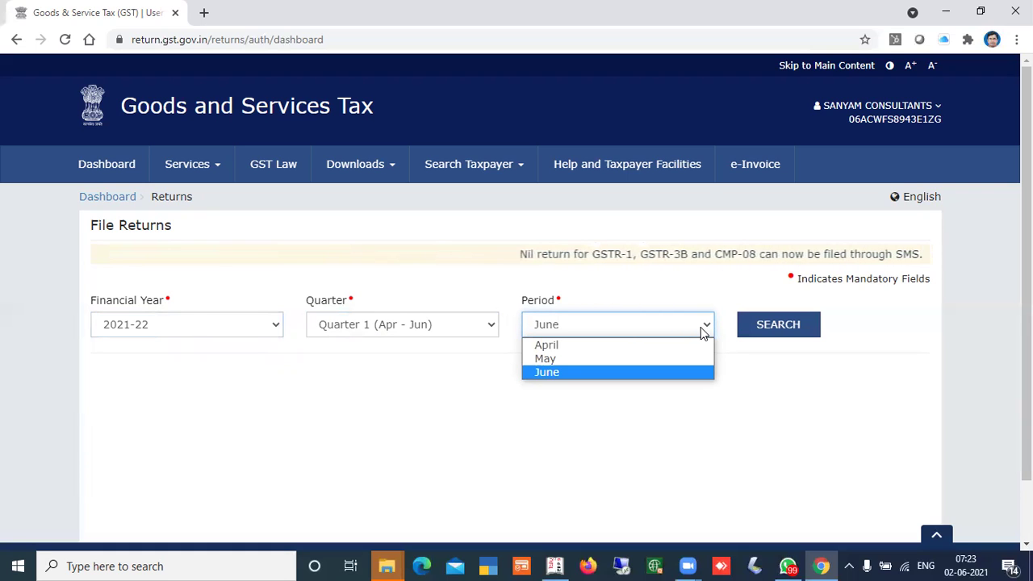
{"action": "left_click", "coordinate": [565, 346]}
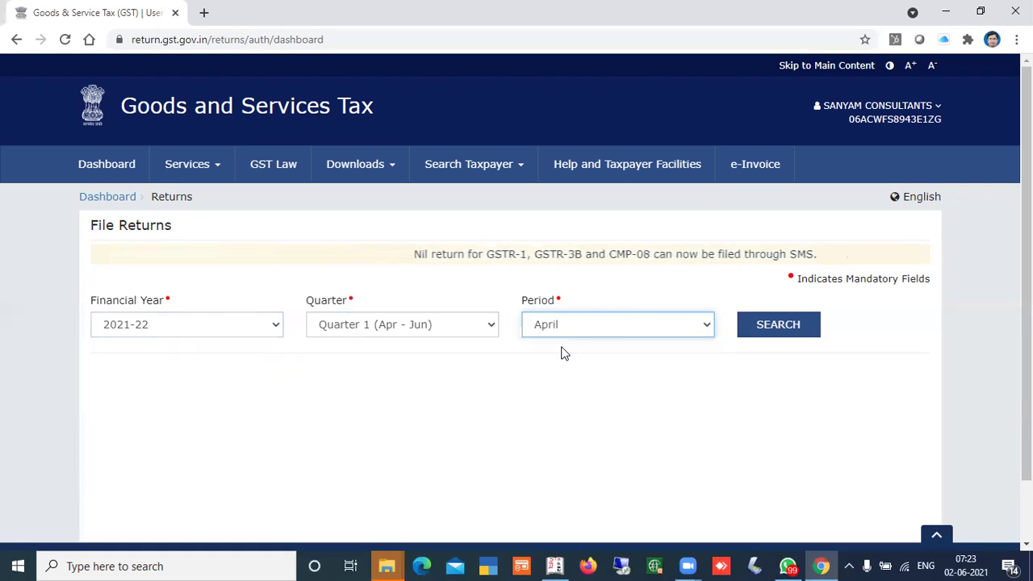
{"action": "left_click", "coordinate": [780, 326]}
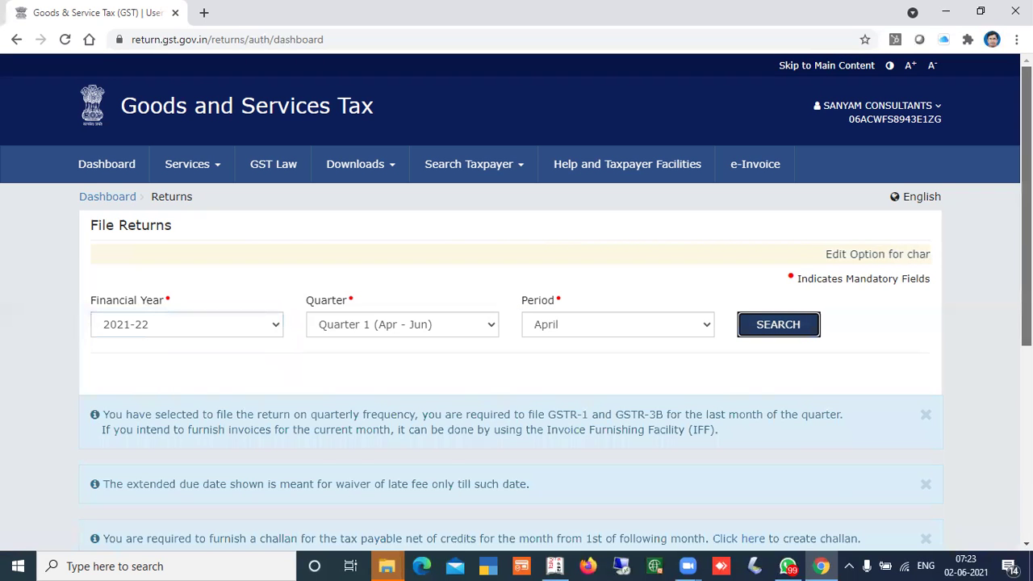
{"action": "scroll", "coordinate": [654, 414], "scroll_direction": "down", "scroll_amount": 1}
{"action": "scroll", "coordinate": [654, 414], "scroll_direction": "down", "scroll_amount": 3}
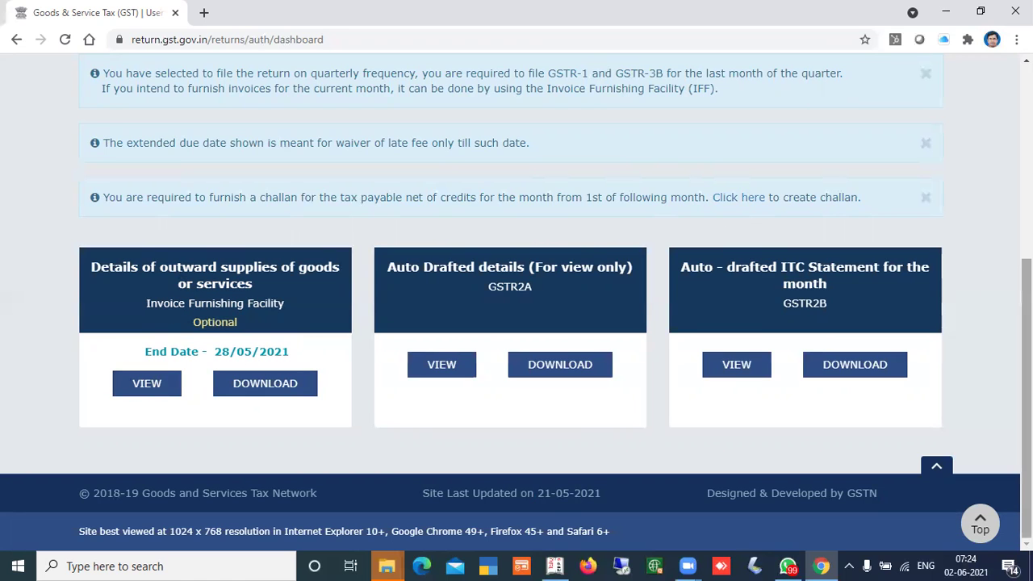
{"action": "mouse_move", "coordinate": [1027, 398]}
{"action": "left_mouse_down"}
{"action": "mouse_move", "coordinate": [1026, 261]}
{"action": "mouse_move", "coordinate": [1027, 398]}
{"action": "left_mouse_up"}
- Scroll through April's IFF outward supply tiles, then go back to the Returns dashboard
{"action": "left_click", "coordinate": [147, 386]}
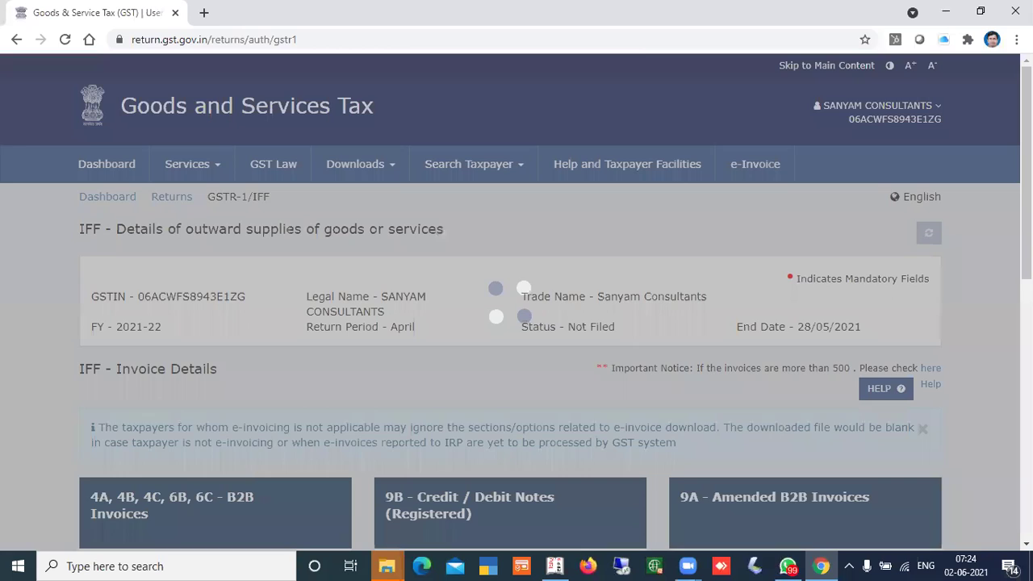
{"action": "scroll", "coordinate": [517, 307], "scroll_direction": "down", "scroll_amount": 4}
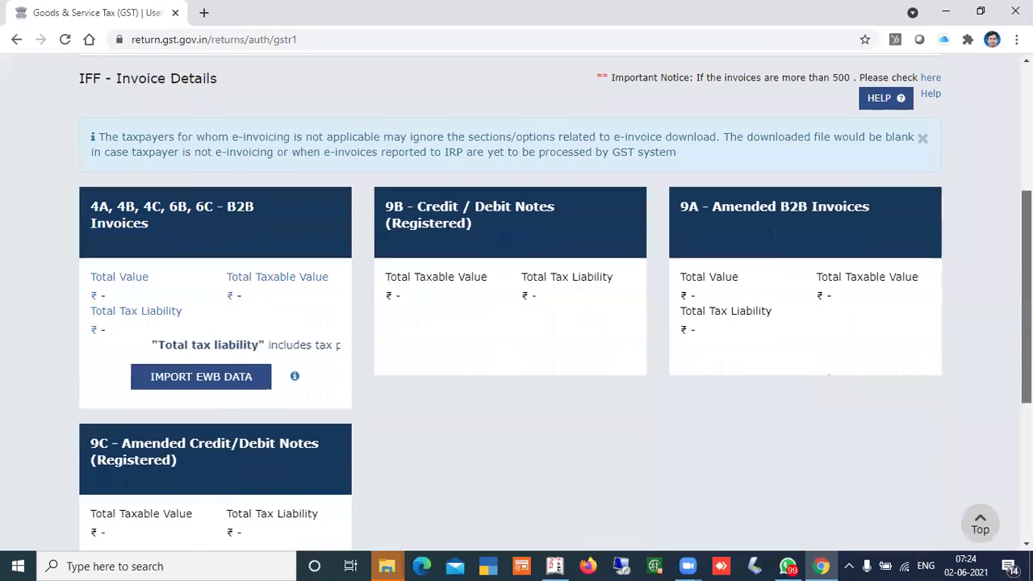
{"action": "scroll", "coordinate": [892, 173], "scroll_direction": "up", "scroll_amount": 2}
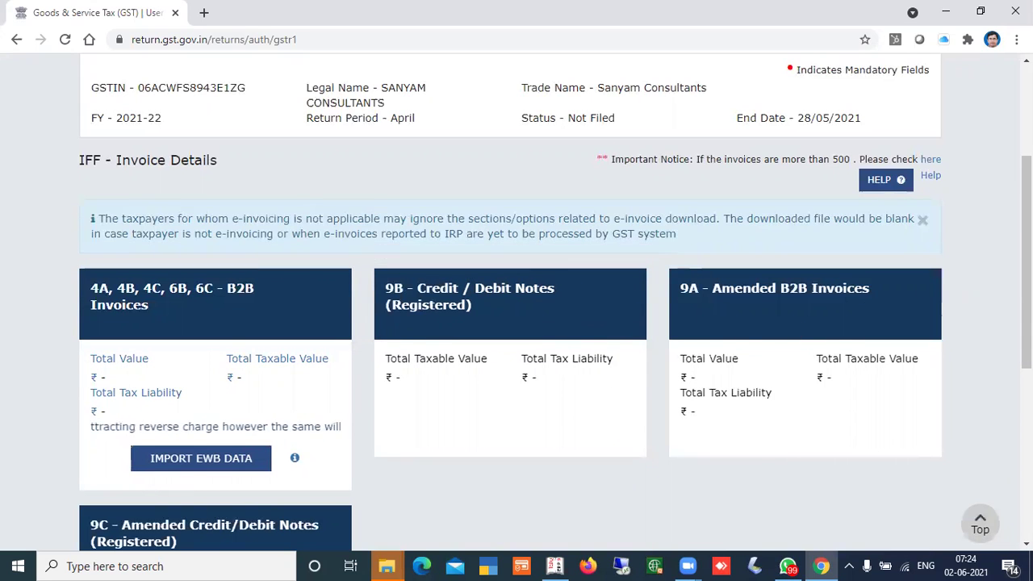
{"action": "scroll", "coordinate": [1027, 259], "scroll_direction": "down", "scroll_amount": 2}
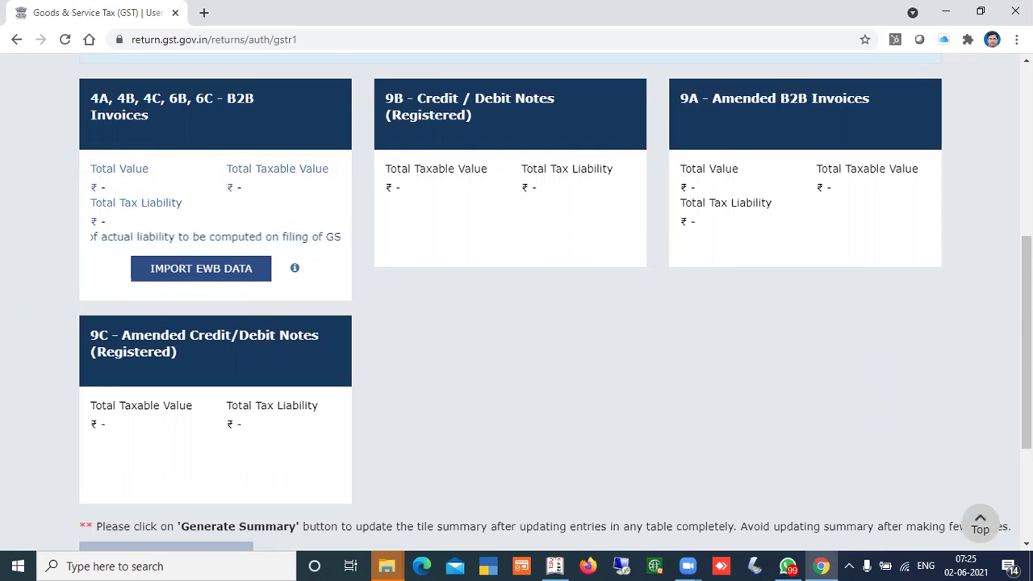
{"action": "scroll", "coordinate": [517, 307], "scroll_direction": "down", "scroll_amount": 3}
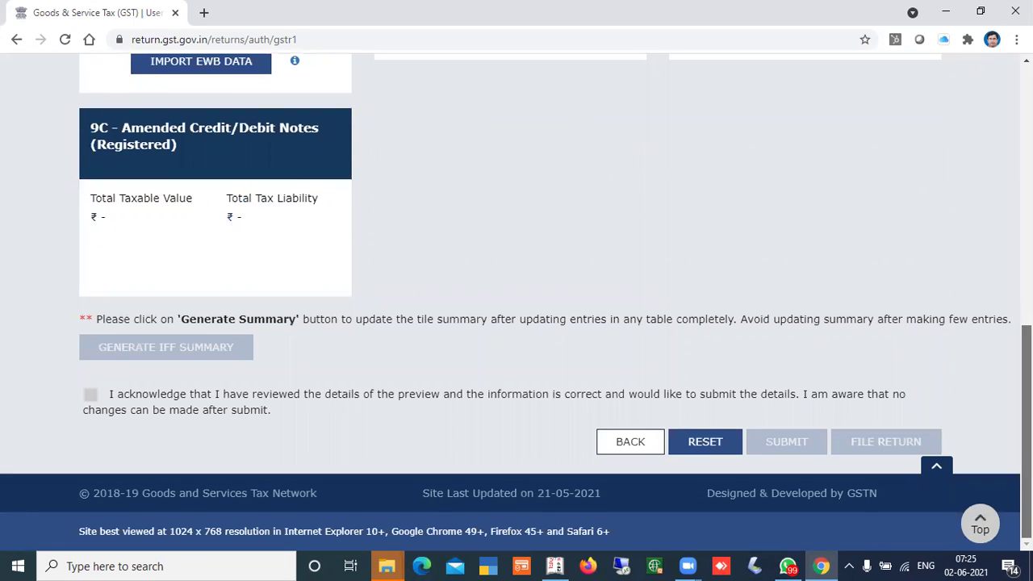
{"action": "scroll", "coordinate": [517, 307], "scroll_direction": "up", "scroll_amount": 3}
{"action": "scroll", "coordinate": [1005, 198], "scroll_direction": "up", "scroll_amount": 3}
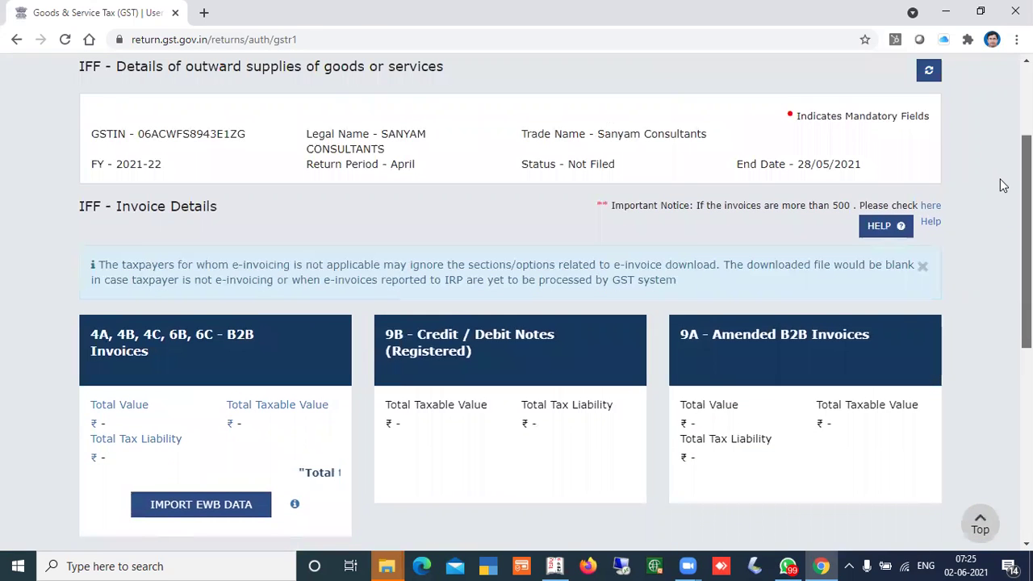
{"action": "scroll", "coordinate": [1004, 185], "scroll_direction": "down", "scroll_amount": 1}
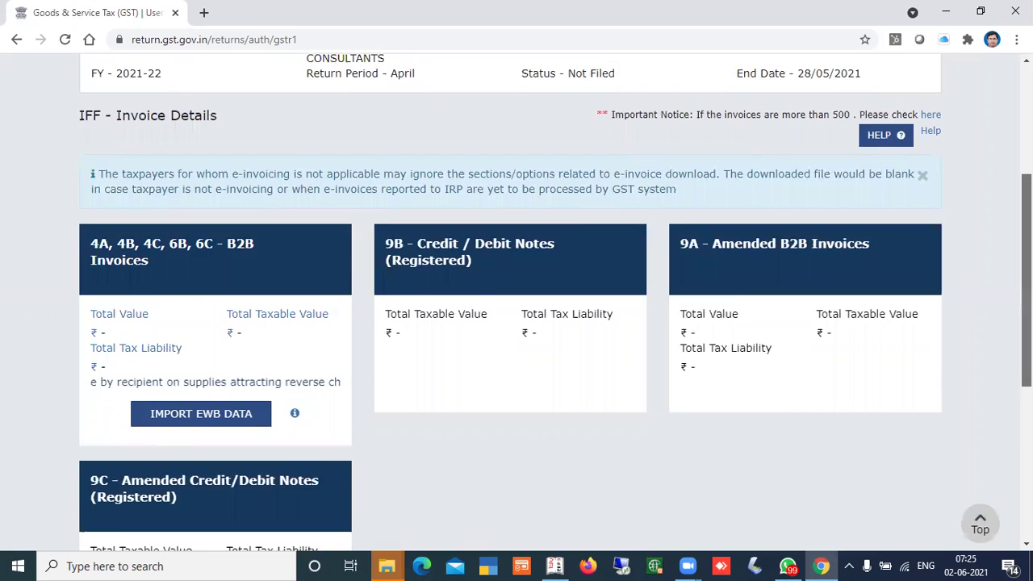
{"action": "scroll", "coordinate": [517, 299], "scroll_direction": "up", "scroll_amount": 3}
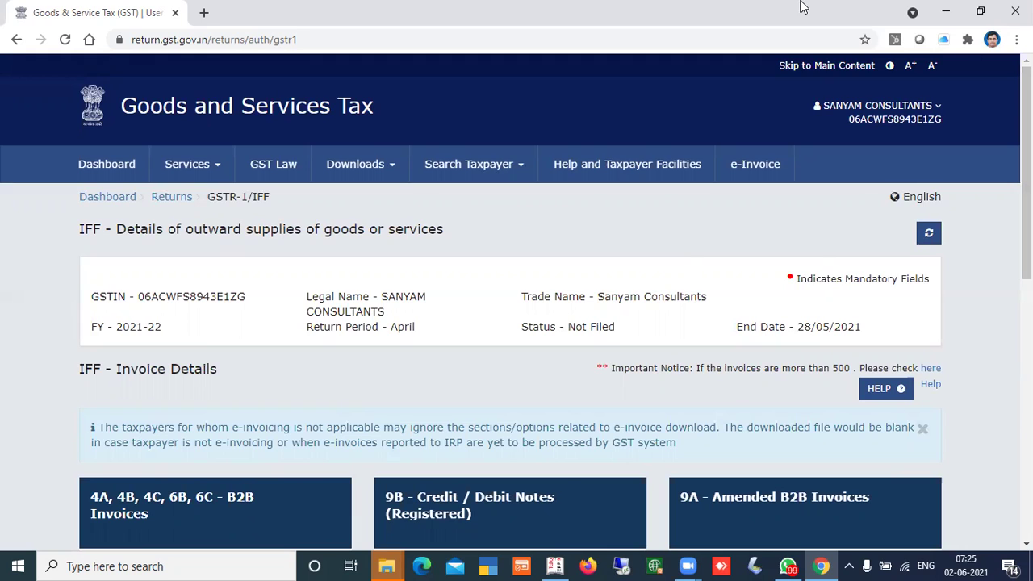
{"action": "left_click", "coordinate": [171, 198]}
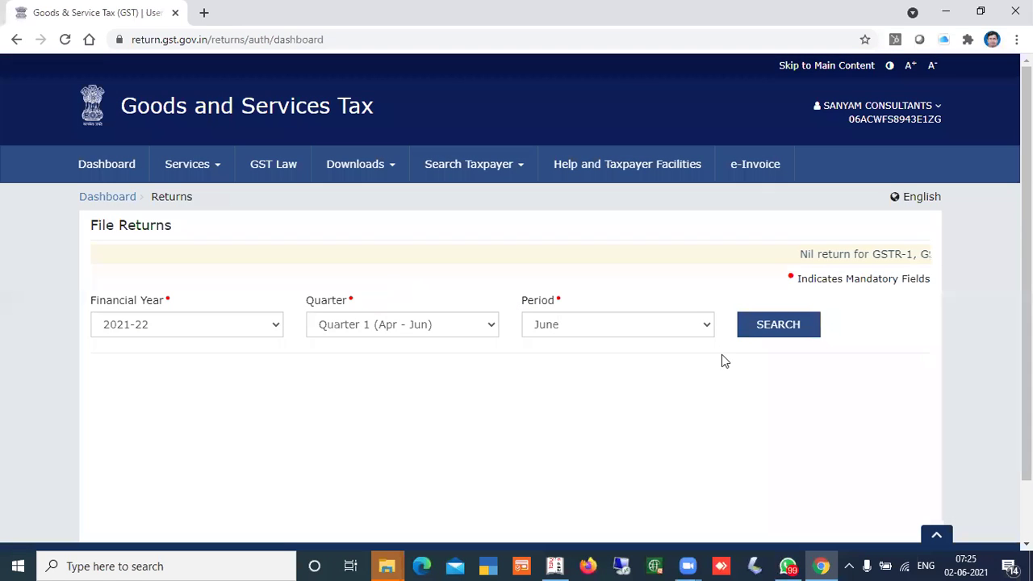
- Search returns for 2020-21, Quarter 4 (Jan - Mar), March
{"action": "left_click", "coordinate": [276, 329]}
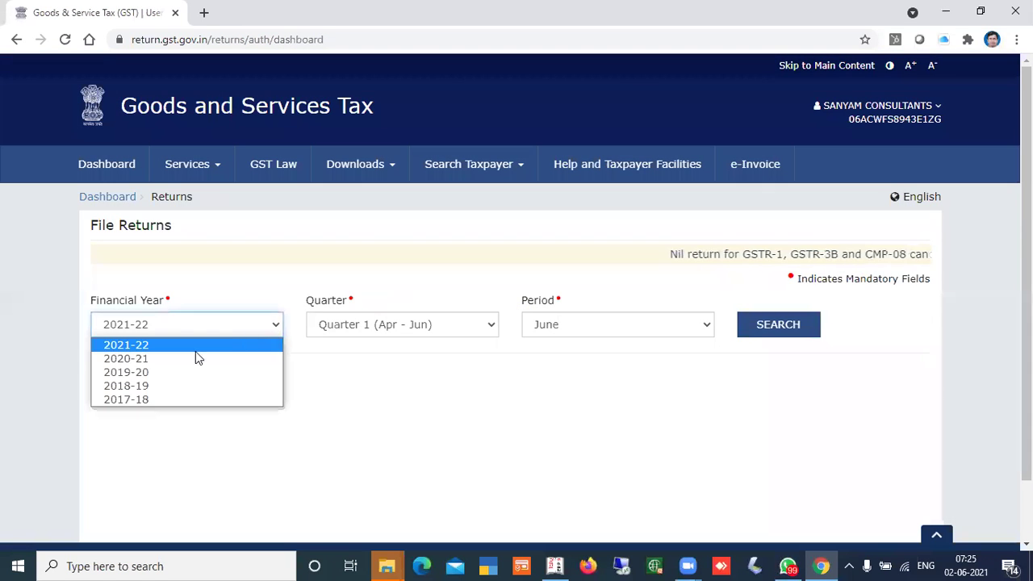
{"action": "key", "text": "Escape"}
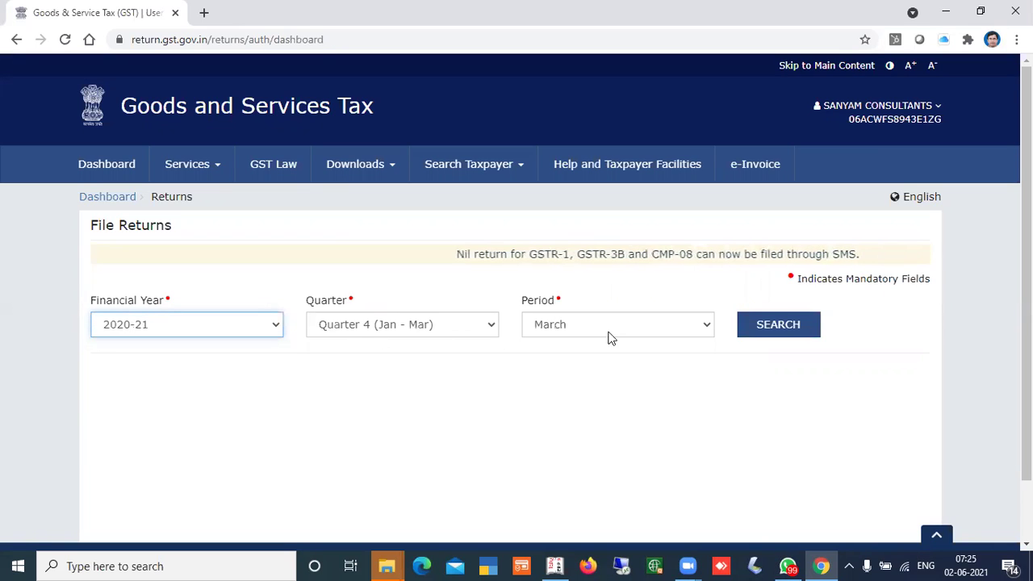
{"action": "left_click", "coordinate": [775, 334]}
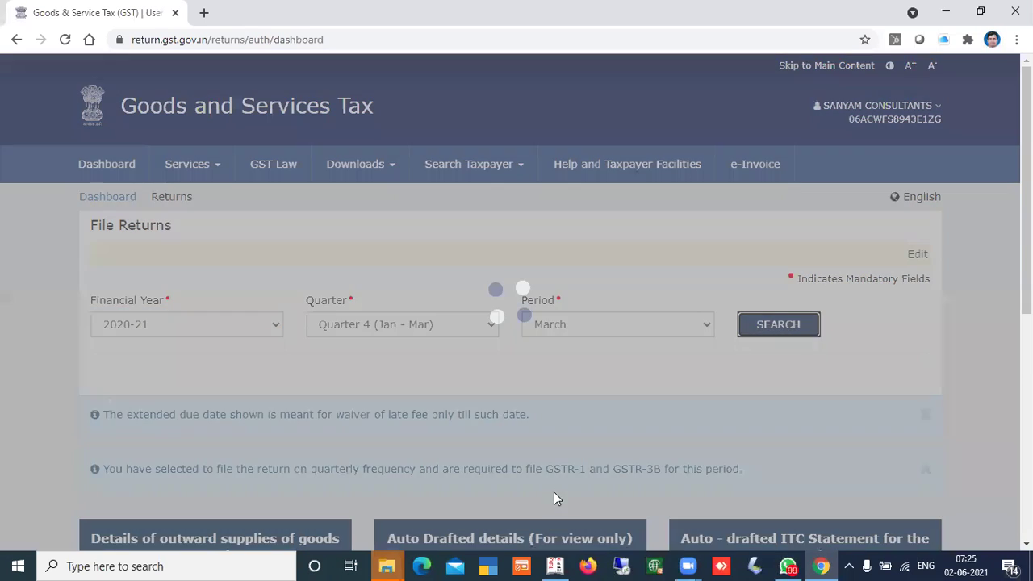
- Review the March 2020-21 GSTR-1, 2A, 2B and 3B tiles and open the filed GSTR-1
{"action": "scroll", "coordinate": [517, 323], "scroll_direction": "down", "scroll_amount": 3}
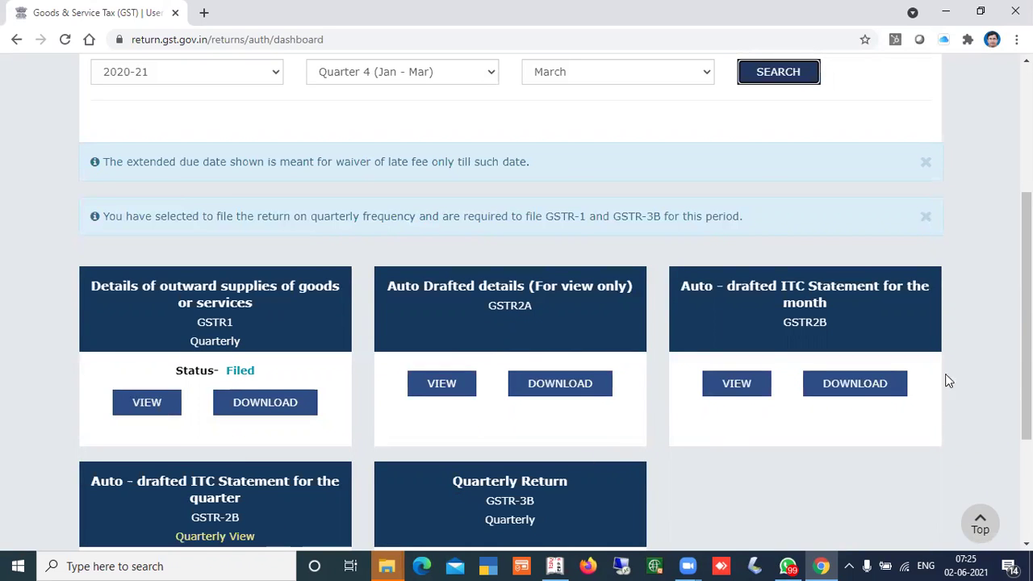
{"action": "scroll", "coordinate": [516, 307], "scroll_direction": "down", "scroll_amount": 2}
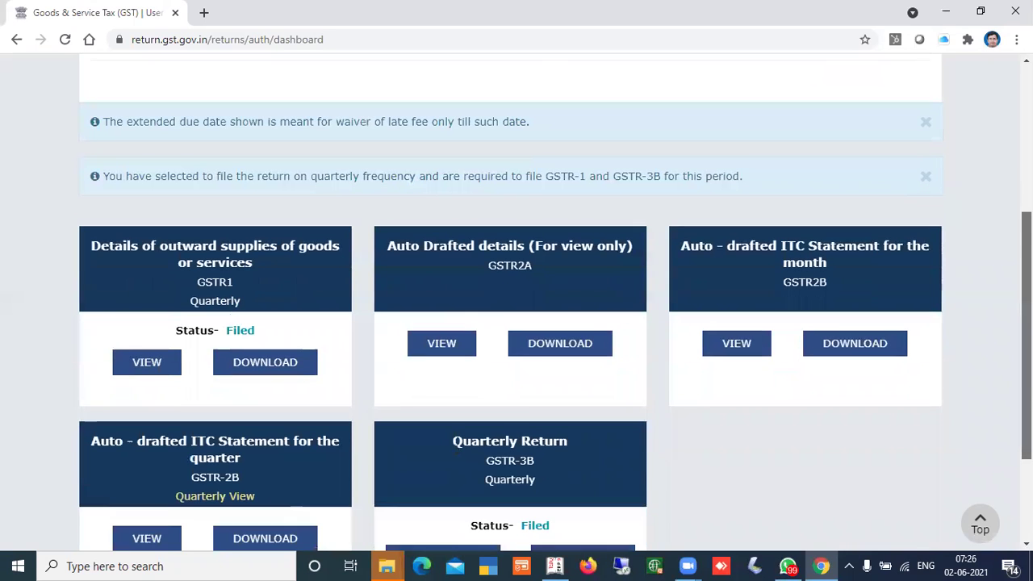
{"action": "scroll", "coordinate": [517, 306], "scroll_direction": "down", "scroll_amount": 1}
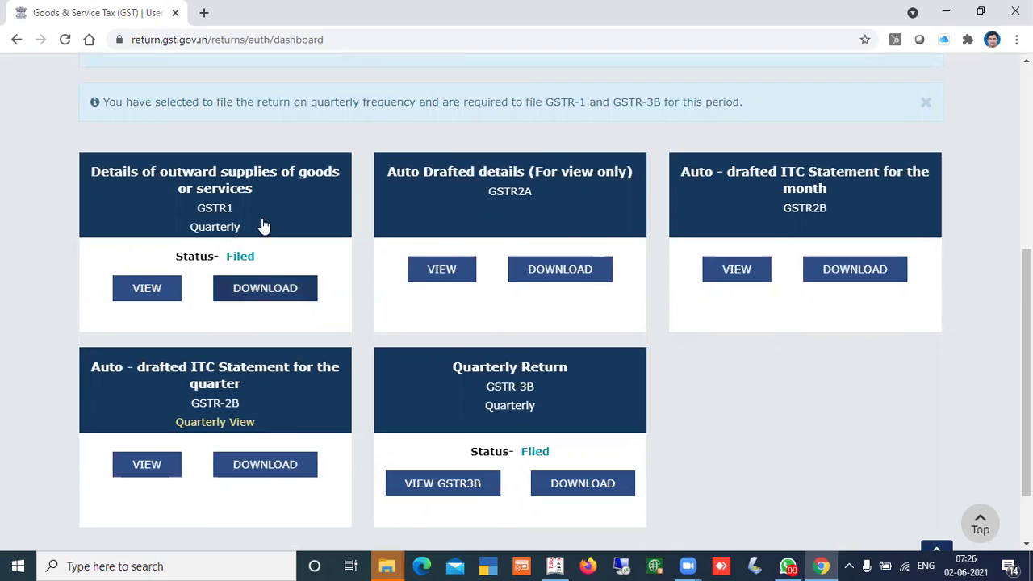
{"action": "left_click", "coordinate": [143, 289]}
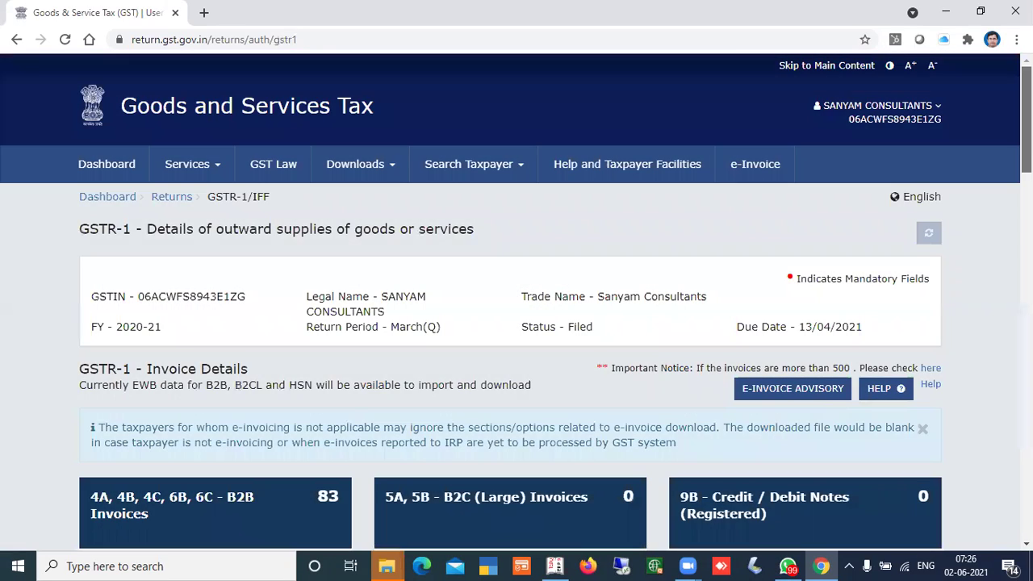
- Scroll through the 83 B2B invoices and B2C (Others) totals of ₹1,24,719.66 taxable value
{"action": "scroll", "coordinate": [516, 323], "scroll_direction": "down", "scroll_amount": 3}
{"action": "scroll", "coordinate": [517, 323], "scroll_direction": "down", "scroll_amount": 3}
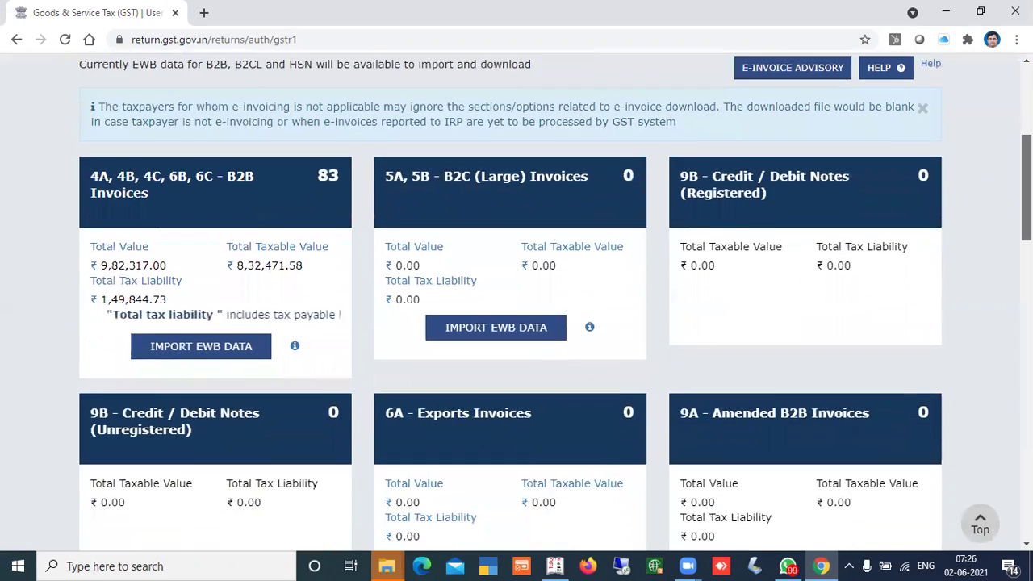
{"action": "scroll", "coordinate": [517, 323], "scroll_direction": "up", "scroll_amount": 1}
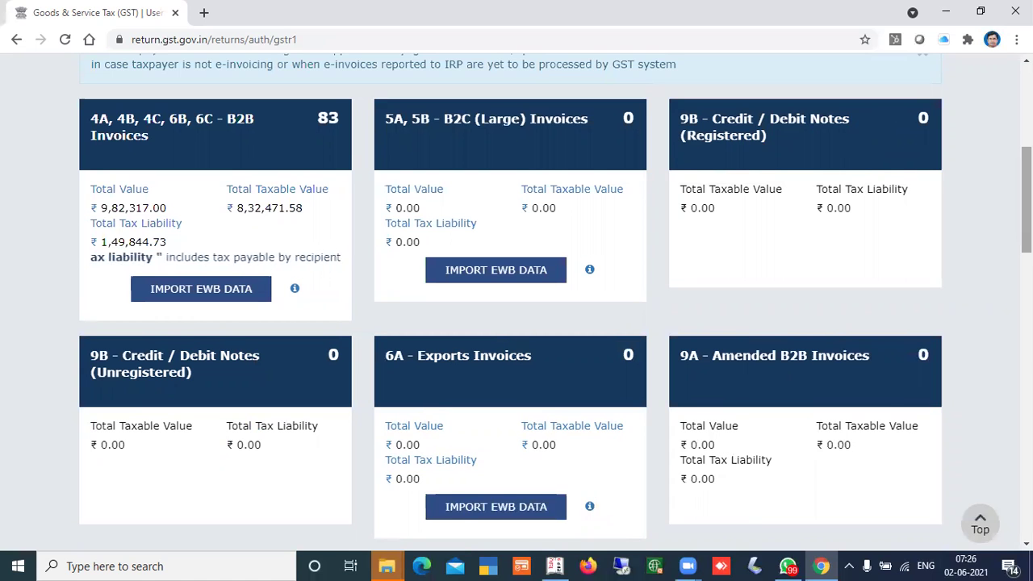
{"action": "scroll", "coordinate": [516, 307], "scroll_direction": "down", "scroll_amount": 3}
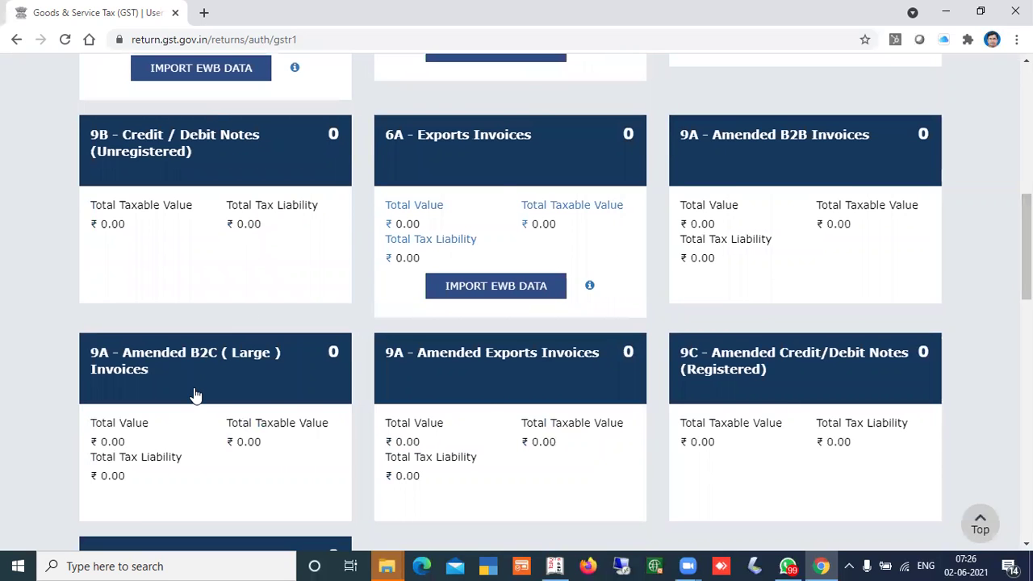
{"action": "mouse_move", "coordinate": [193, 395]}
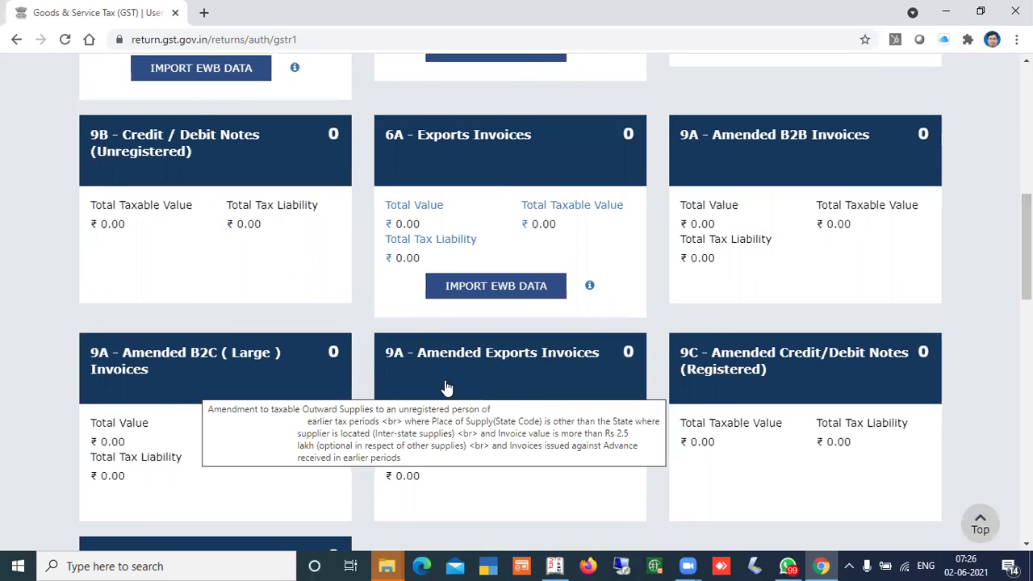
{"action": "mouse_move", "coordinate": [524, 380]}
{"action": "mouse_move", "coordinate": [847, 381]}
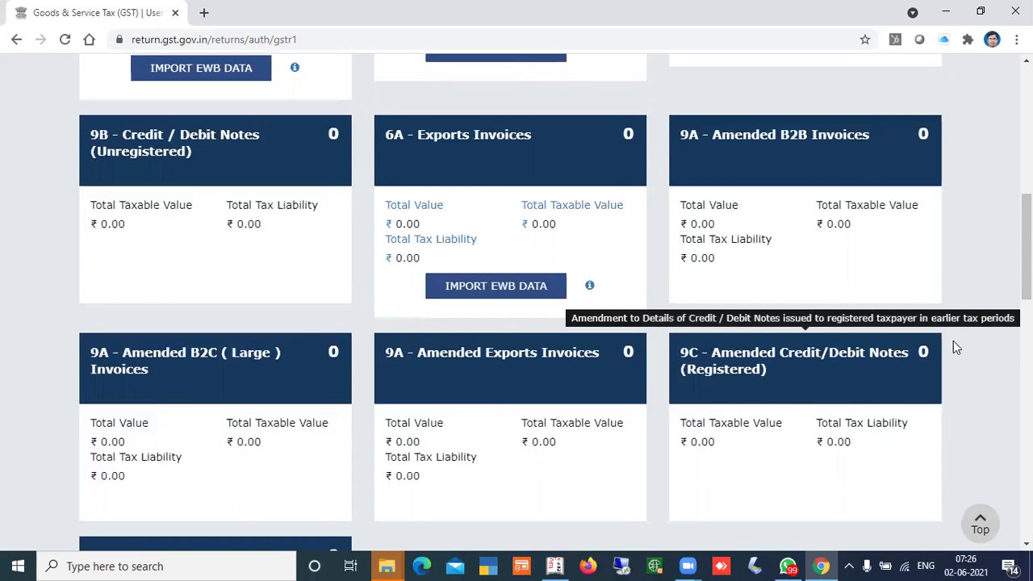
{"action": "scroll", "coordinate": [953, 345], "scroll_direction": "down", "scroll_amount": 3}
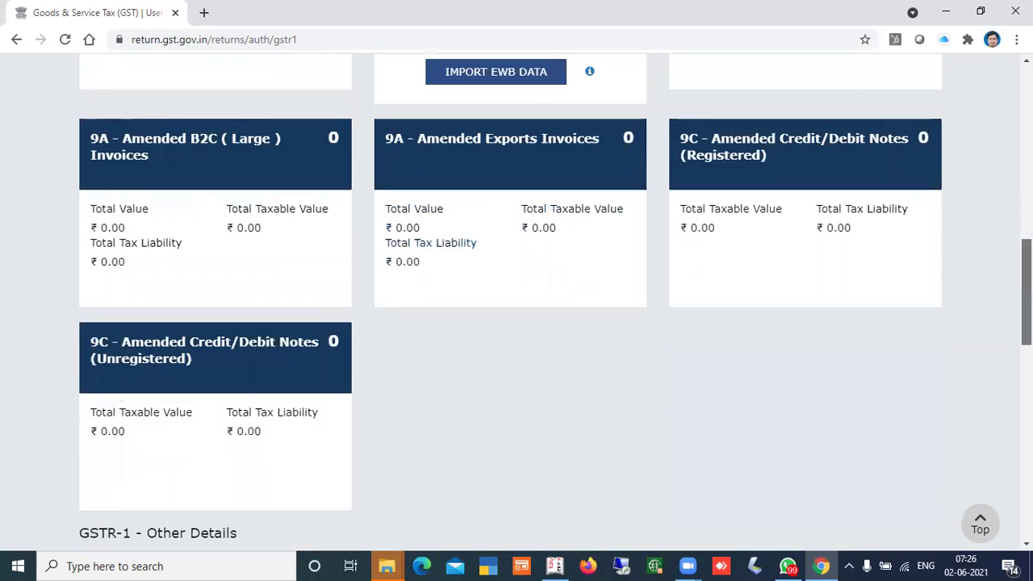
{"action": "scroll", "coordinate": [138, 326], "scroll_direction": "down", "scroll_amount": 1}
{"action": "mouse_move", "coordinate": [108, 337]}
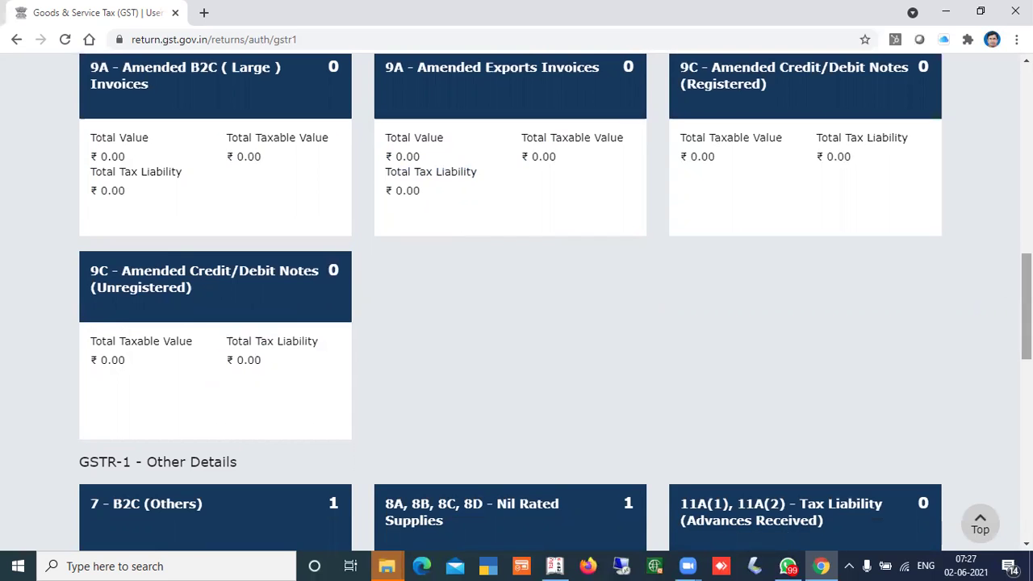
{"action": "scroll", "coordinate": [554, 302], "scroll_direction": "down", "scroll_amount": 3}
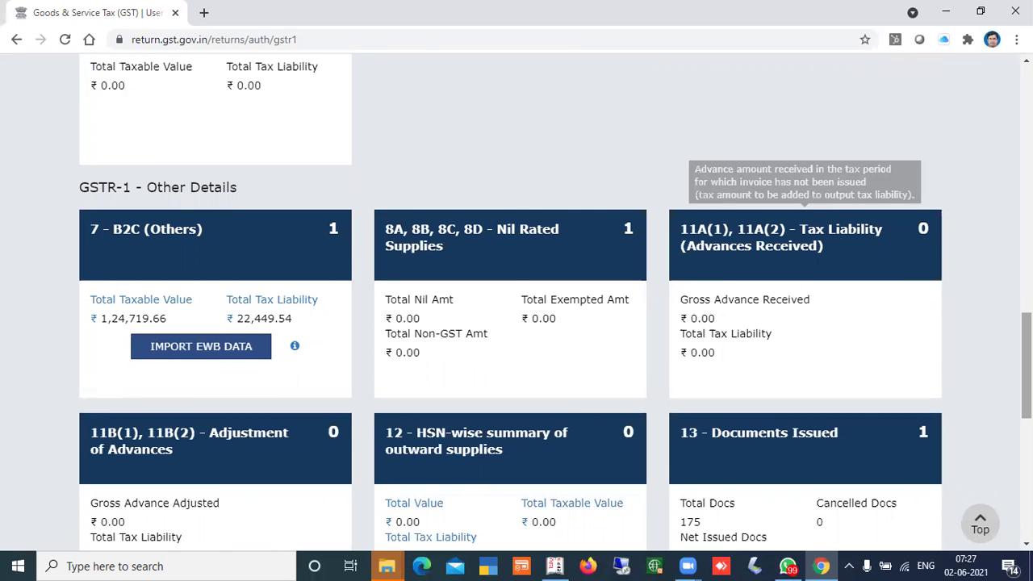
{"action": "scroll", "coordinate": [517, 298], "scroll_direction": "down", "scroll_amount": 3}
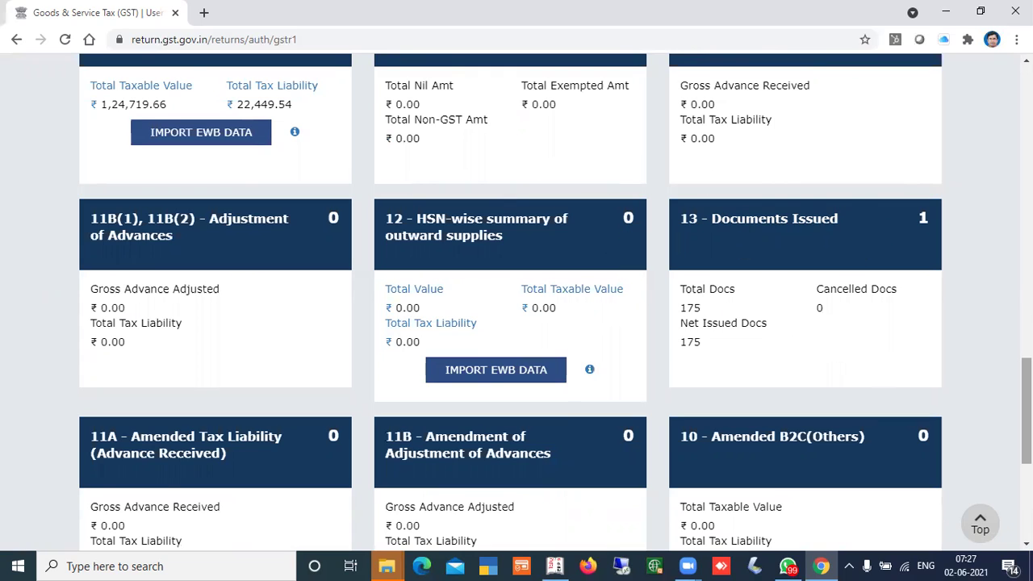
{"action": "scroll", "coordinate": [488, 504], "scroll_direction": "down", "scroll_amount": 5}
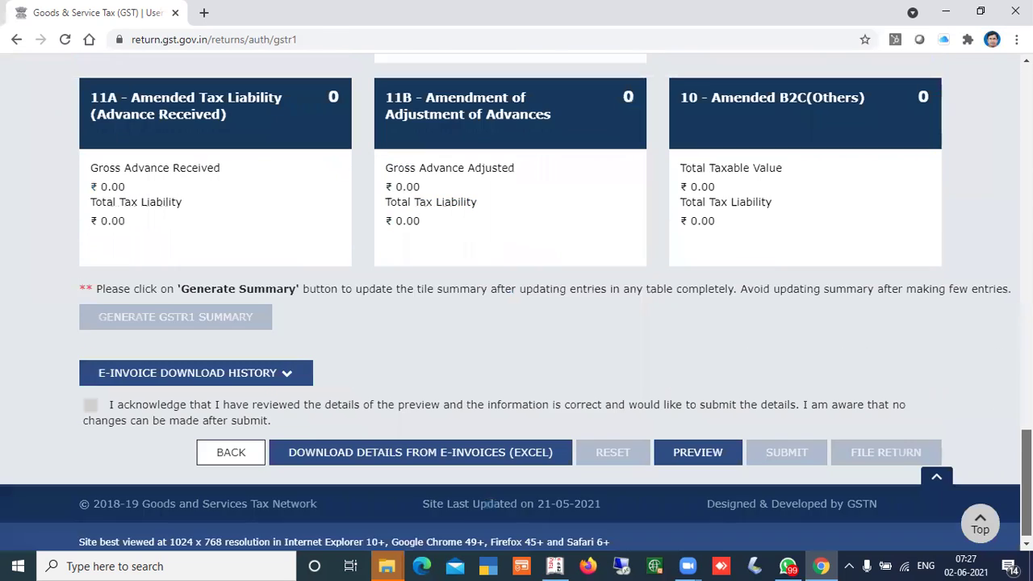
{"action": "scroll", "coordinate": [488, 504], "scroll_direction": "up", "scroll_amount": 4}
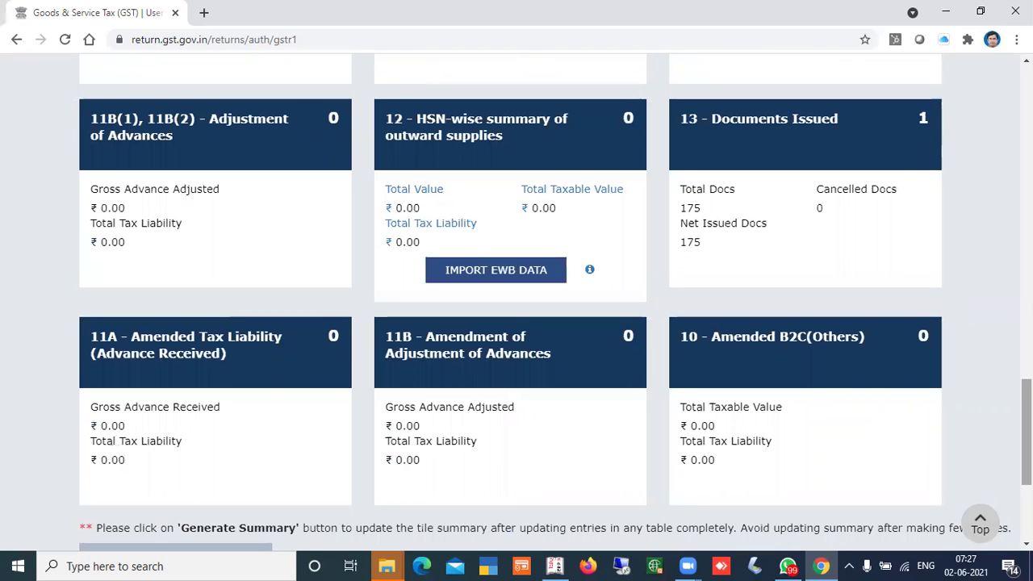
{"action": "scroll", "coordinate": [516, 306], "scroll_direction": "down", "scroll_amount": 3}
{"action": "scroll", "coordinate": [517, 307], "scroll_direction": "up", "scroll_amount": 7}
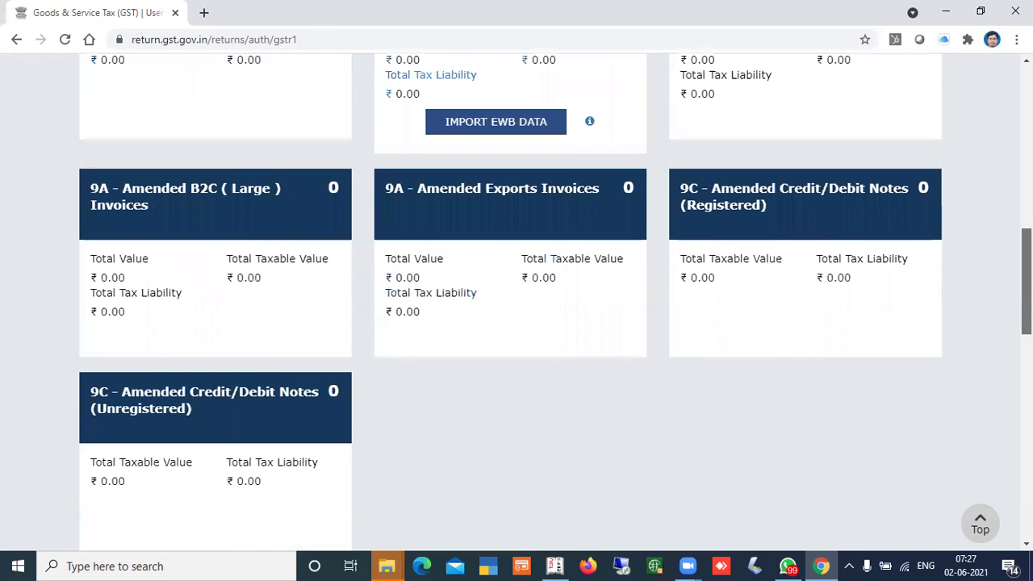
{"action": "scroll", "coordinate": [517, 307], "scroll_direction": "down", "scroll_amount": 5}
{"action": "scroll", "coordinate": [516, 307], "scroll_direction": "down", "scroll_amount": 7}
{"action": "scroll", "coordinate": [517, 307], "scroll_direction": "up", "scroll_amount": 13}
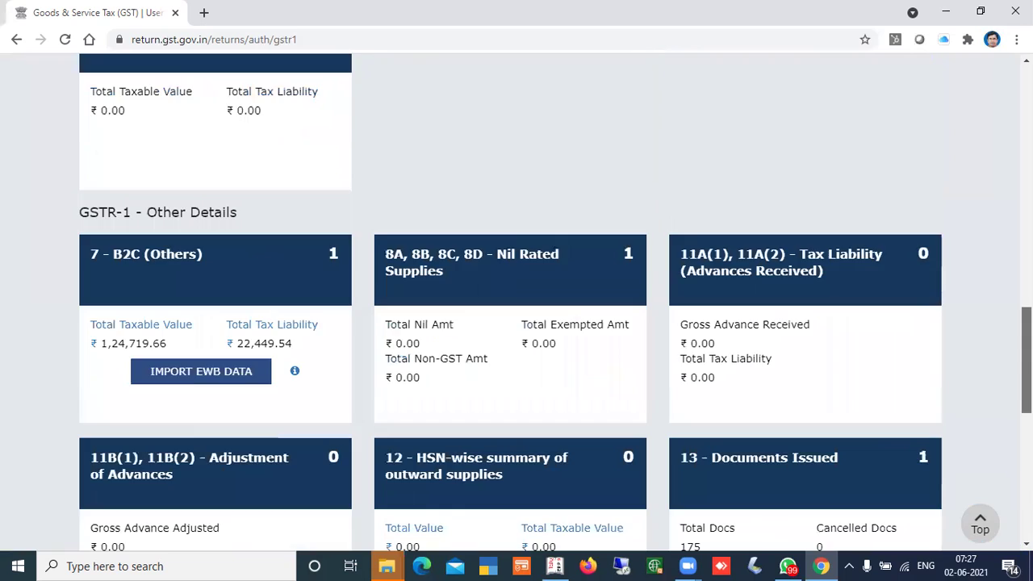
{"action": "scroll", "coordinate": [516, 307], "scroll_direction": "up", "scroll_amount": 6}
{"action": "scroll", "coordinate": [517, 307], "scroll_direction": "down", "scroll_amount": 3}
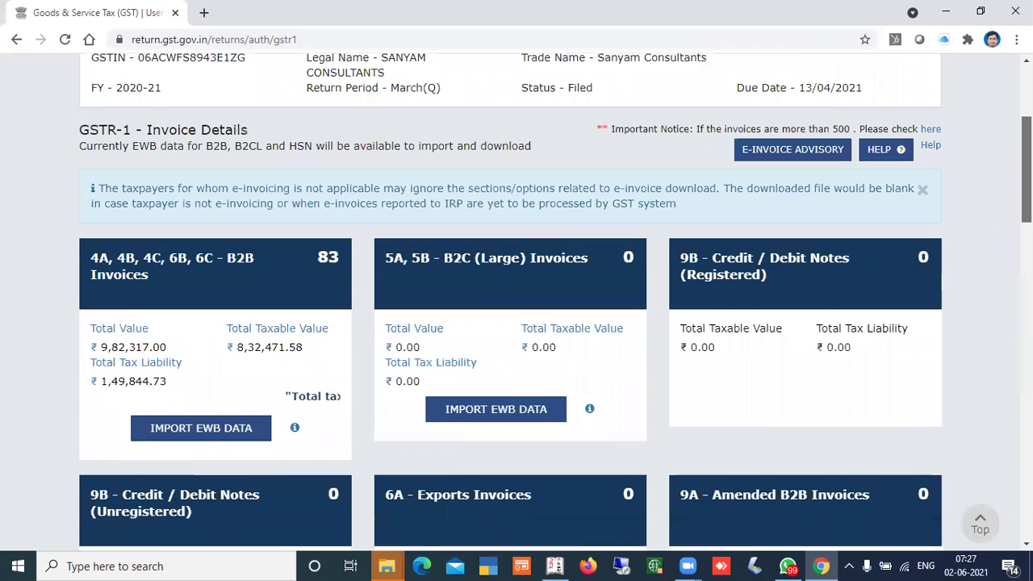
{"action": "scroll", "coordinate": [517, 307], "scroll_direction": "down", "scroll_amount": 8}
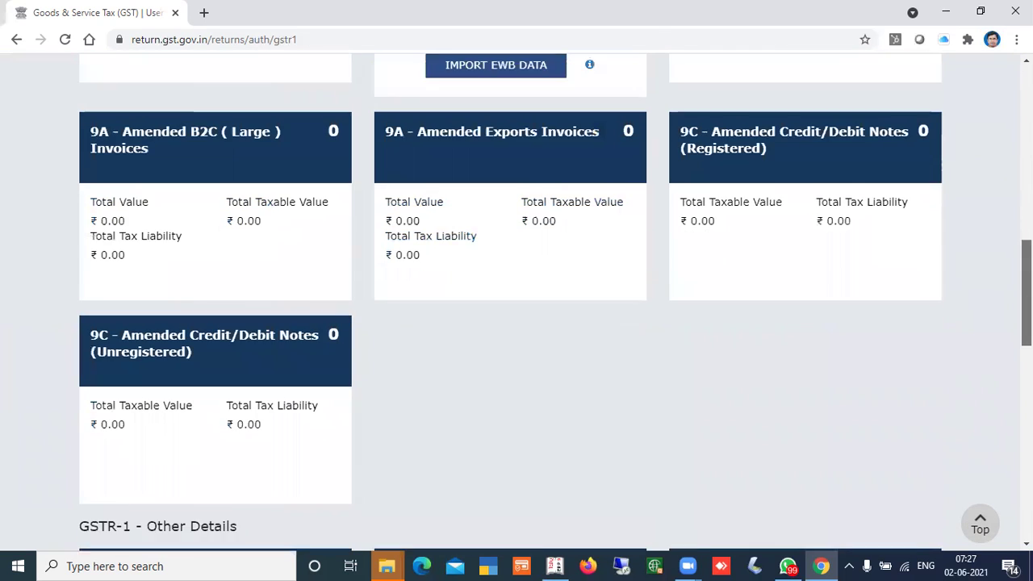
{"action": "scroll", "coordinate": [516, 306], "scroll_direction": "down", "scroll_amount": 3}
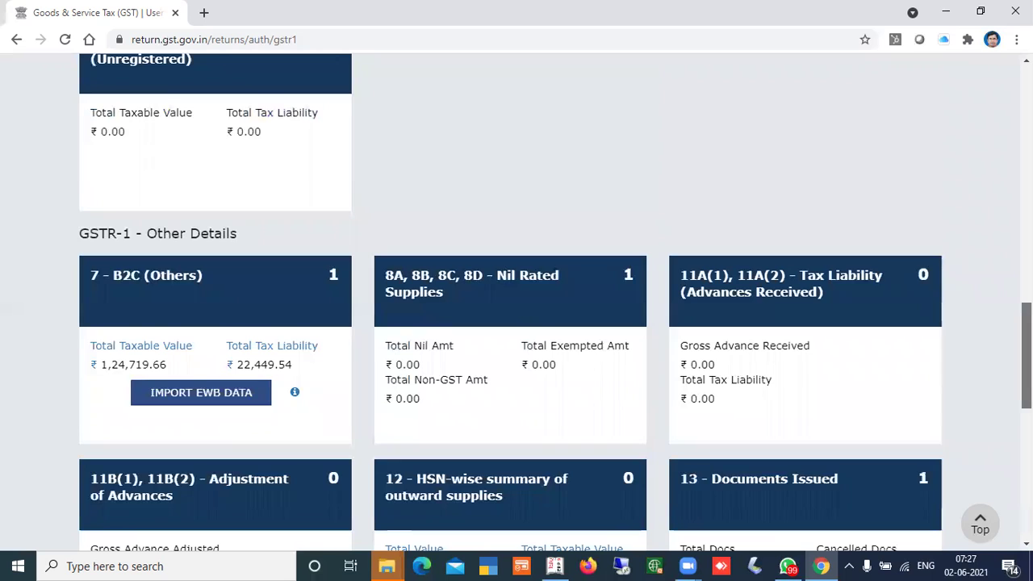
{"action": "scroll", "coordinate": [517, 306], "scroll_direction": "up", "scroll_amount": 10}
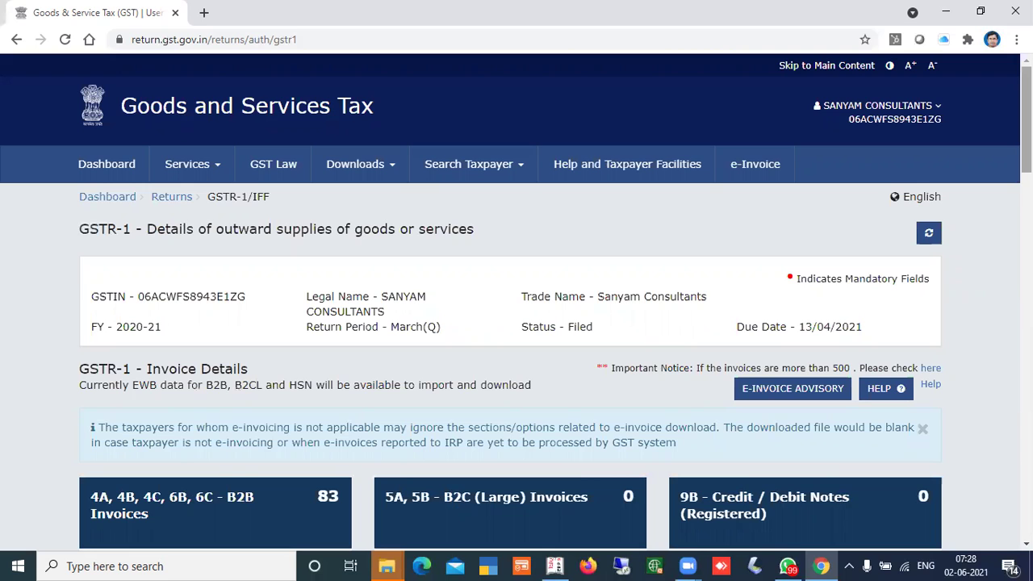
{"action": "scroll", "coordinate": [516, 323], "scroll_direction": "down", "scroll_amount": 5}
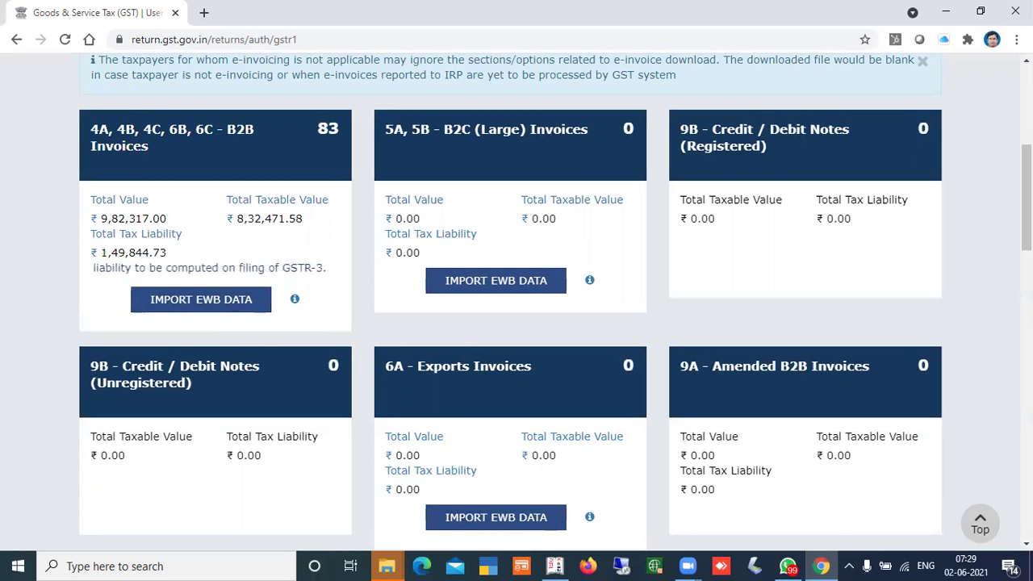
{"action": "scroll", "coordinate": [517, 291], "scroll_direction": "down", "scroll_amount": 5}
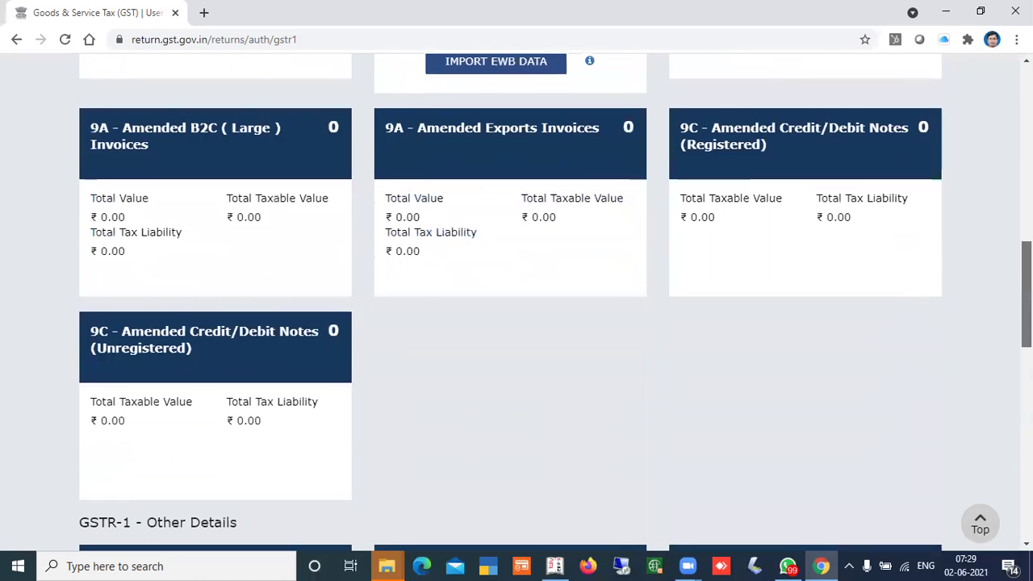
{"action": "scroll", "coordinate": [517, 290], "scroll_direction": "down", "scroll_amount": 5}
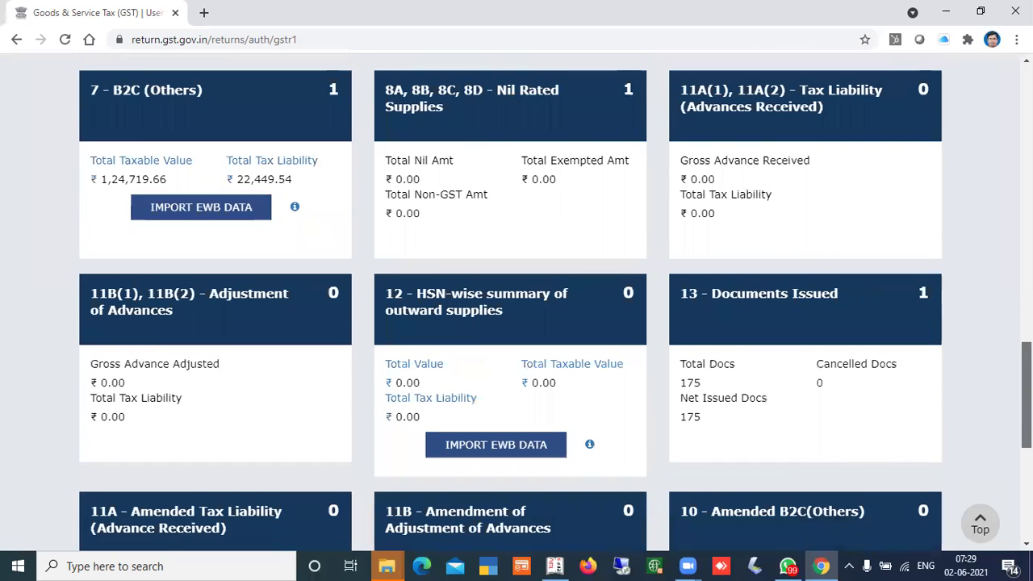
{"action": "scroll", "coordinate": [376, 143], "scroll_direction": "down", "scroll_amount": 1}
{"action": "scroll", "coordinate": [376, 144], "scroll_direction": "up", "scroll_amount": 2}
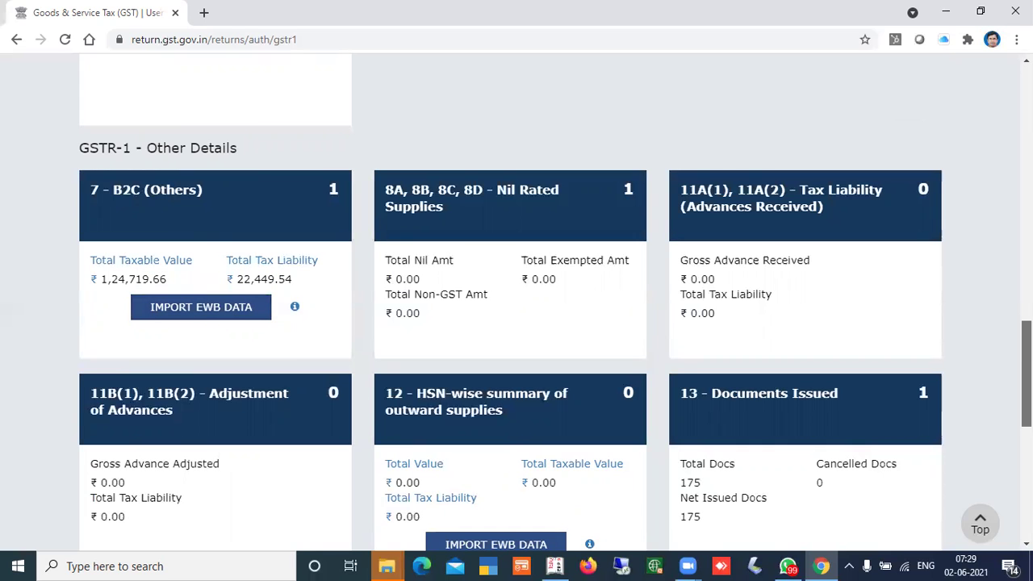
{"action": "scroll", "coordinate": [1027, 373], "scroll_direction": "down", "scroll_amount": 2}
{"action": "scroll", "coordinate": [1027, 388], "scroll_direction": "down", "scroll_amount": 4}
{"action": "scroll", "coordinate": [1026, 387], "scroll_direction": "up", "scroll_amount": 6}
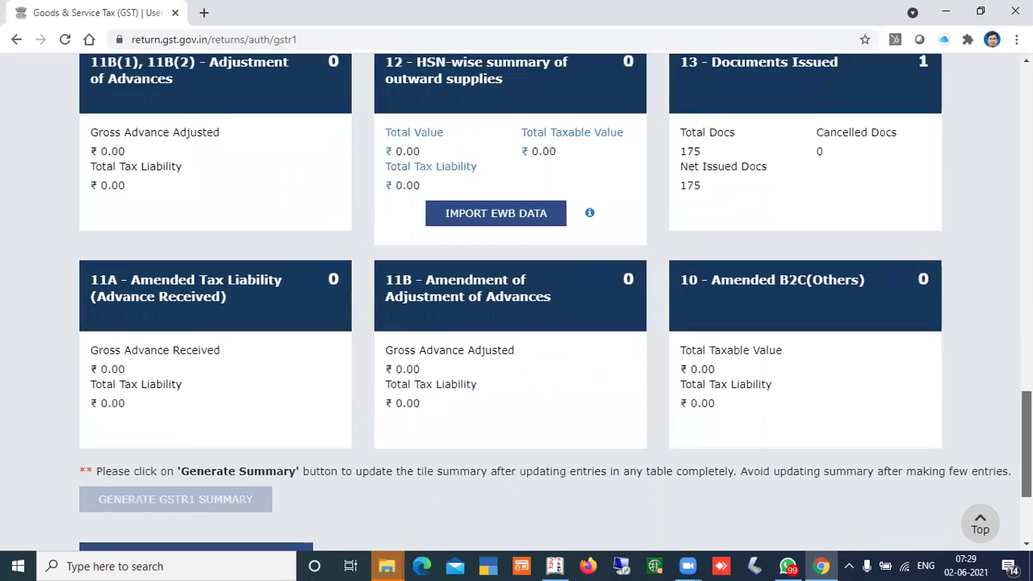
{"action": "scroll", "coordinate": [1027, 388], "scroll_direction": "up", "scroll_amount": 9}
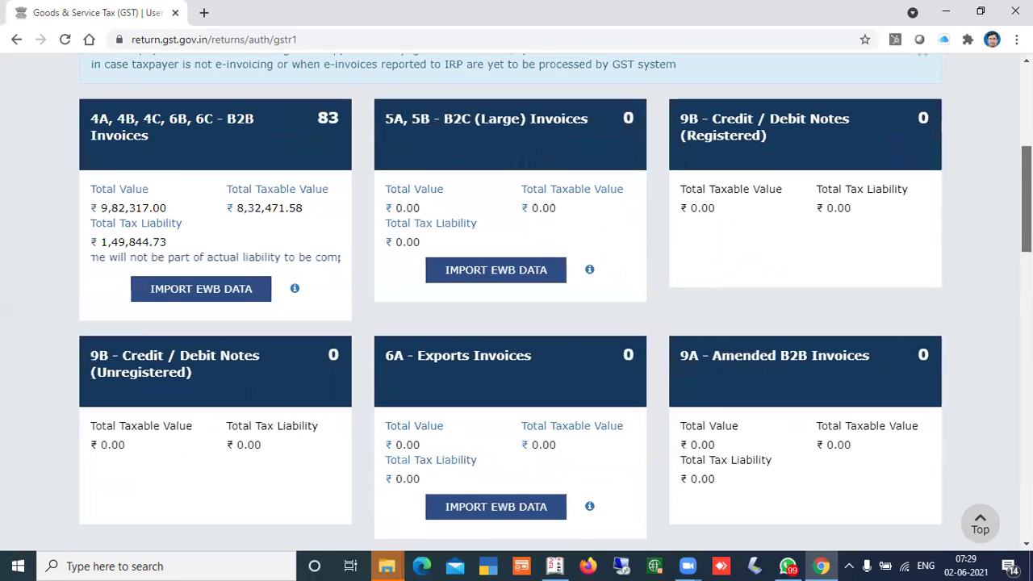
{"action": "left_click", "coordinate": [191, 291]}
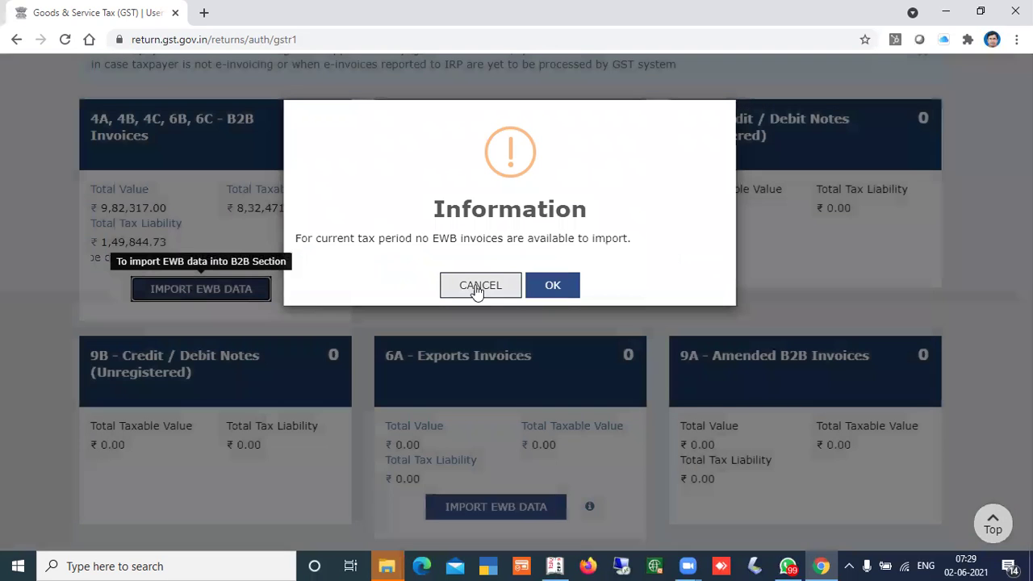
{"action": "left_click", "coordinate": [480, 286]}
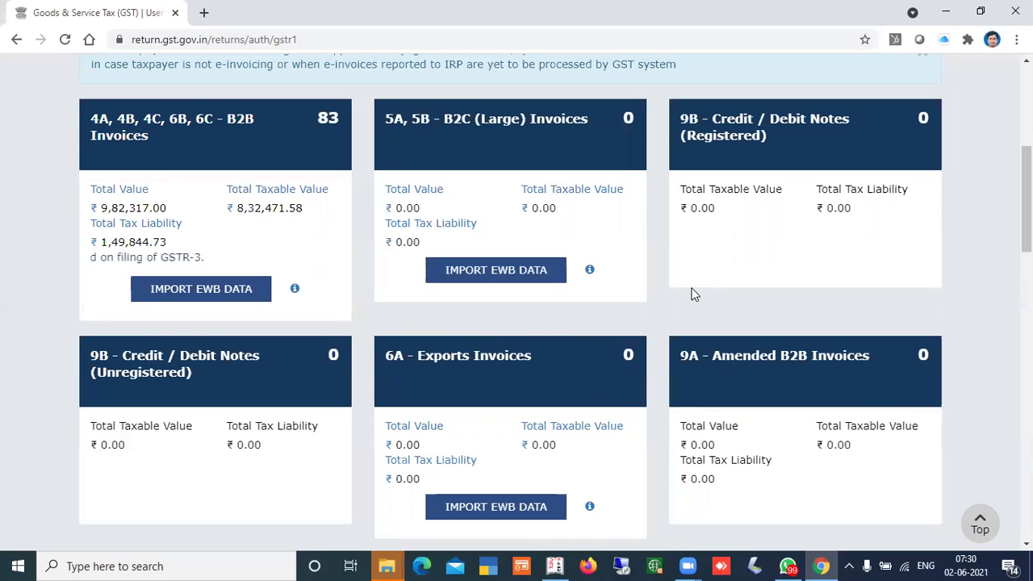
{"action": "left_click_drag", "start_coordinate": [1027, 200], "coordinate": [1027, 488]}
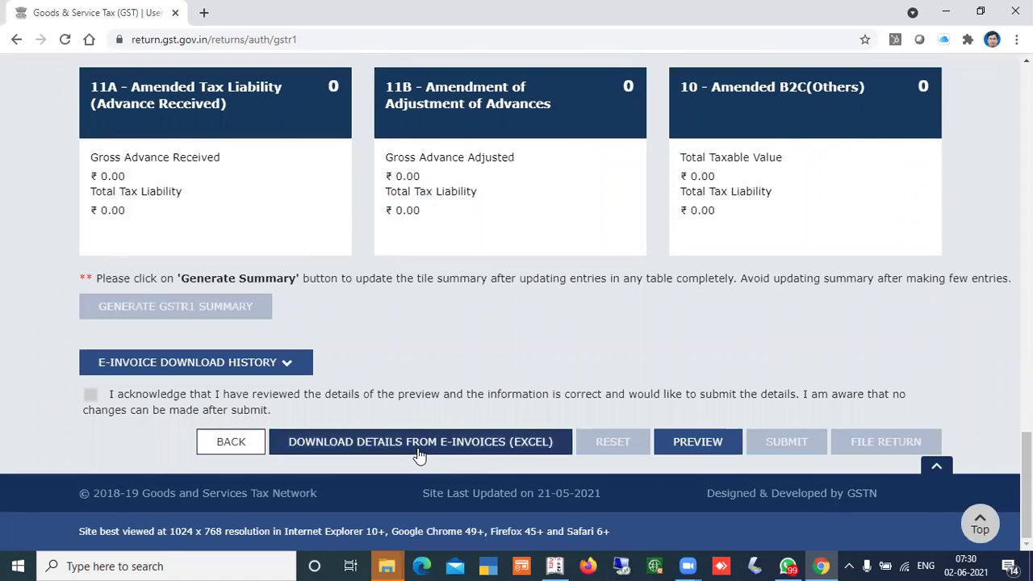
- Save the March (Q) 2020-21 GSTR-1 summary PDF to Downloads and open it
{"action": "left_click", "coordinate": [692, 446]}
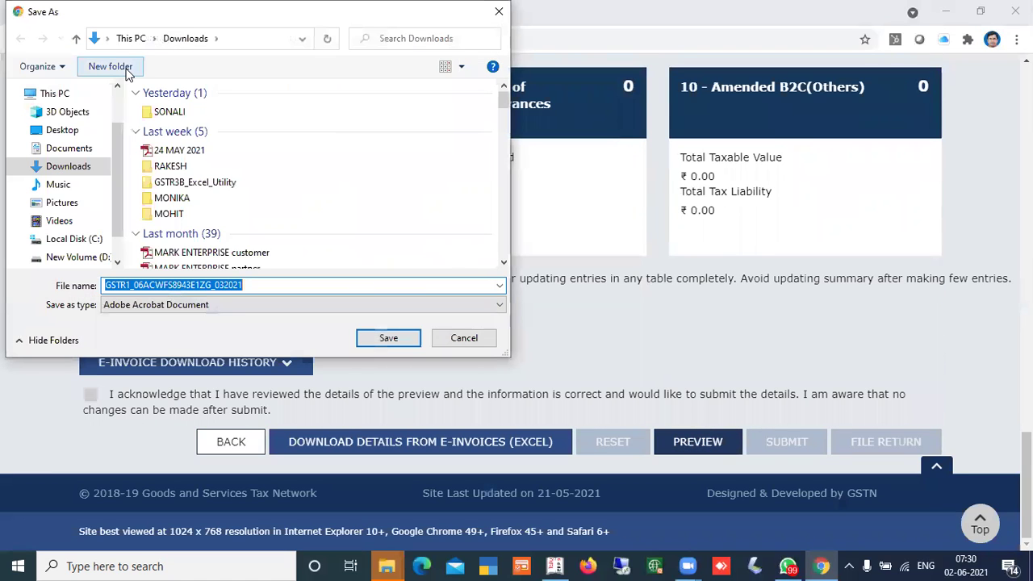
{"action": "left_click", "coordinate": [389, 338]}
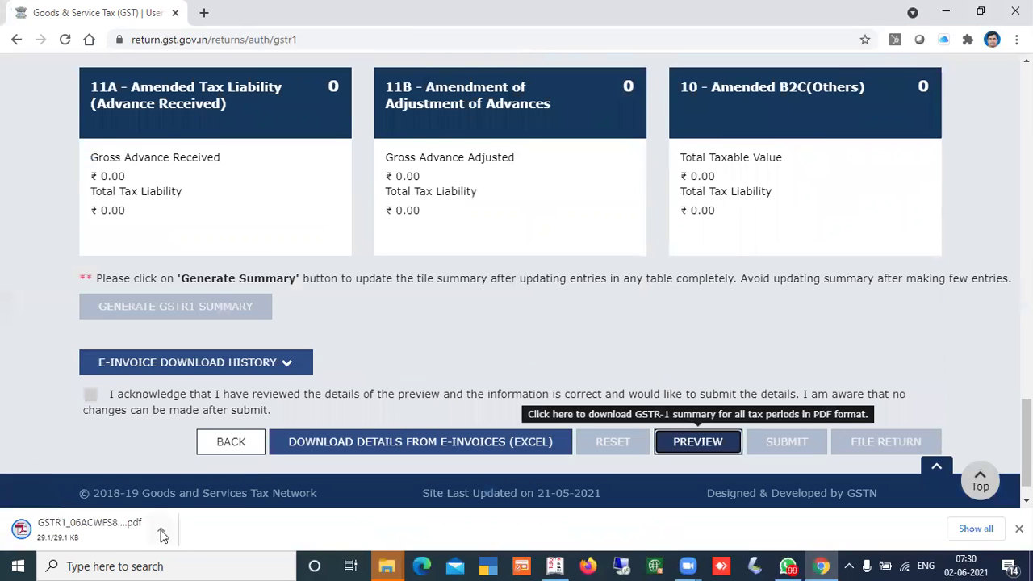
{"action": "left_click", "coordinate": [106, 531]}
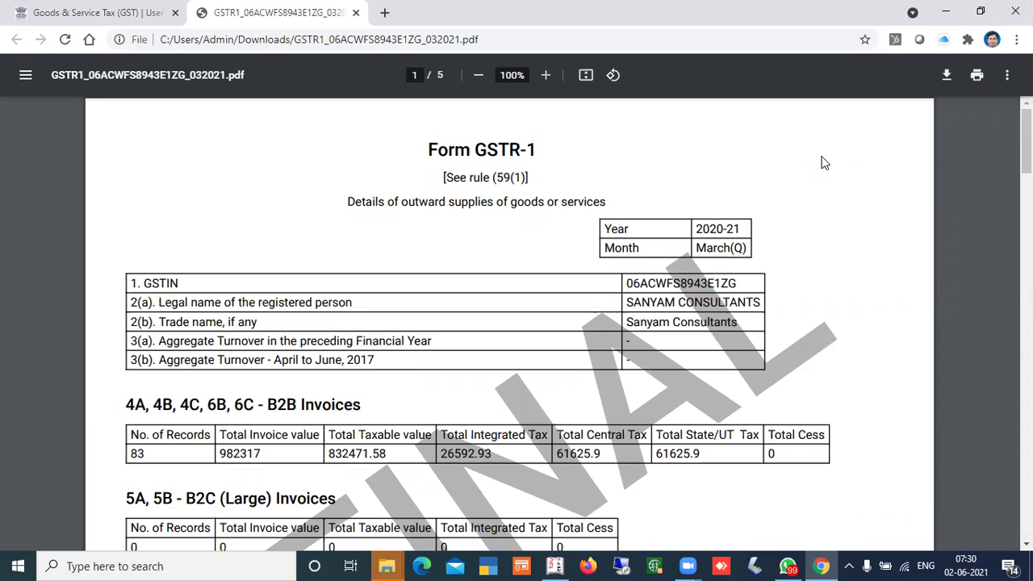
- Read through all five pages of the GSTR-1 summary PDF
{"action": "scroll", "coordinate": [823, 163], "scroll_direction": "down", "scroll_amount": 1}
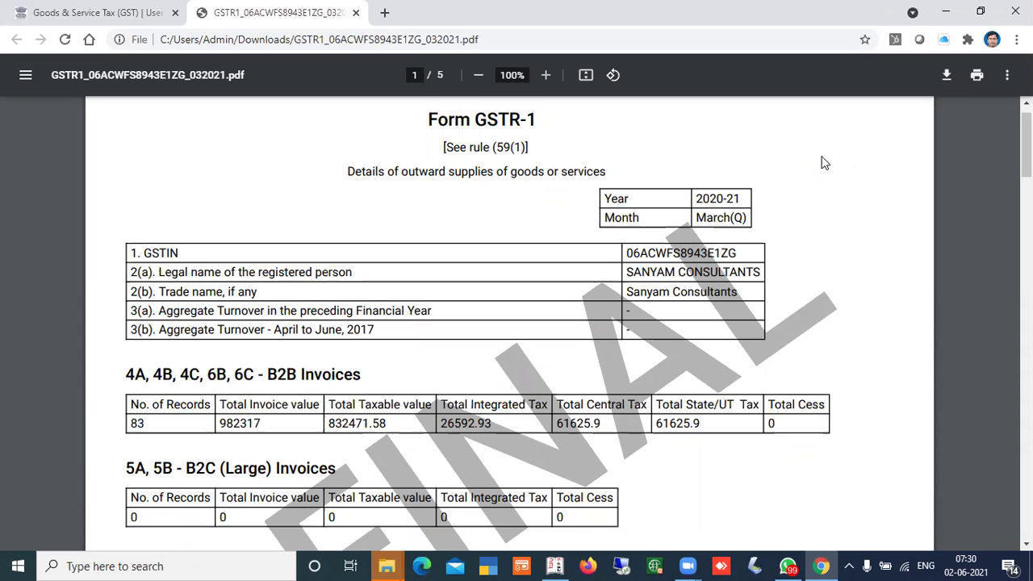
{"action": "scroll", "coordinate": [823, 162], "scroll_direction": "down", "scroll_amount": 3}
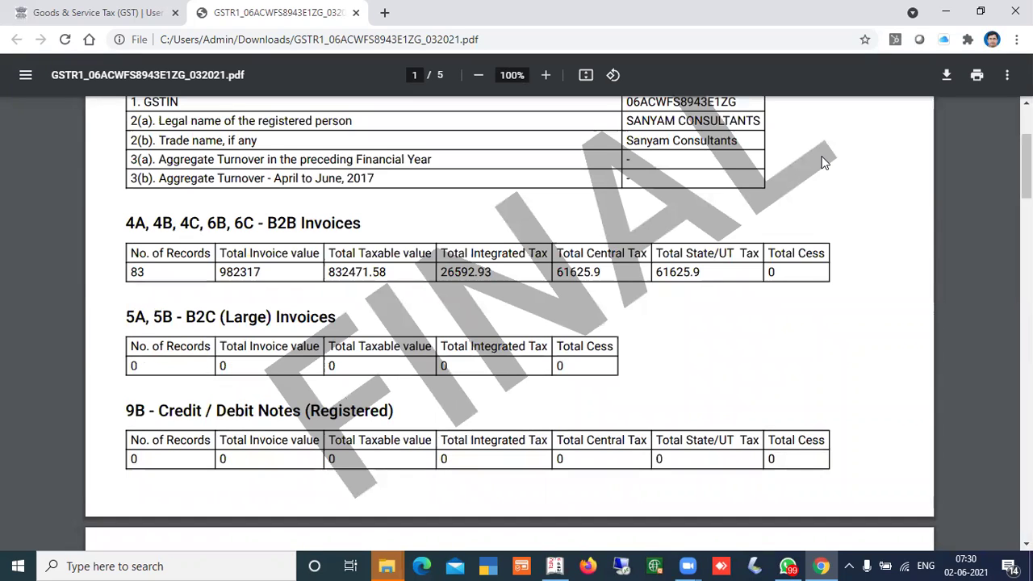
{"action": "scroll", "coordinate": [824, 162], "scroll_direction": "down", "scroll_amount": 1}
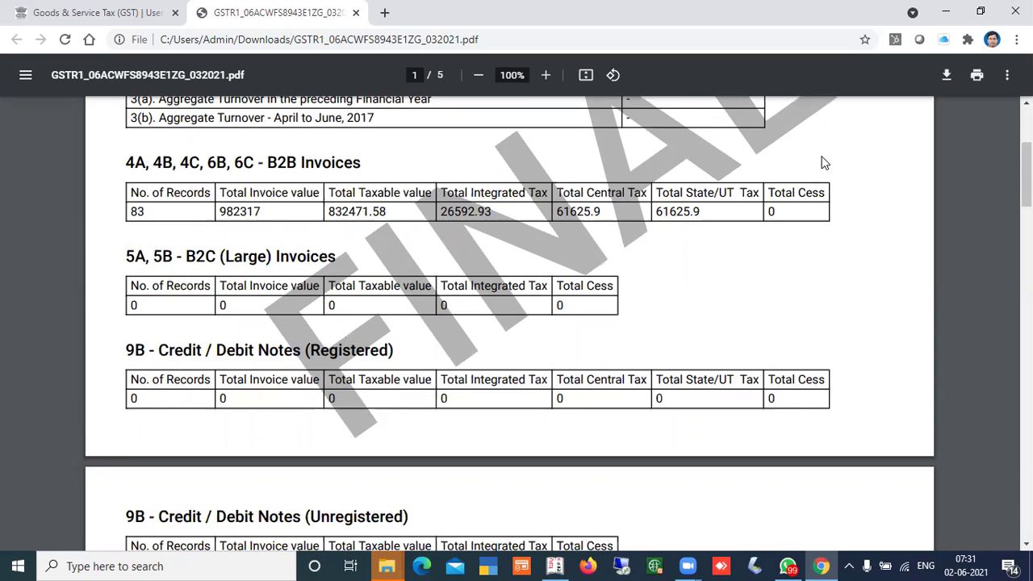
{"action": "scroll", "coordinate": [824, 162], "scroll_direction": "down", "scroll_amount": 3}
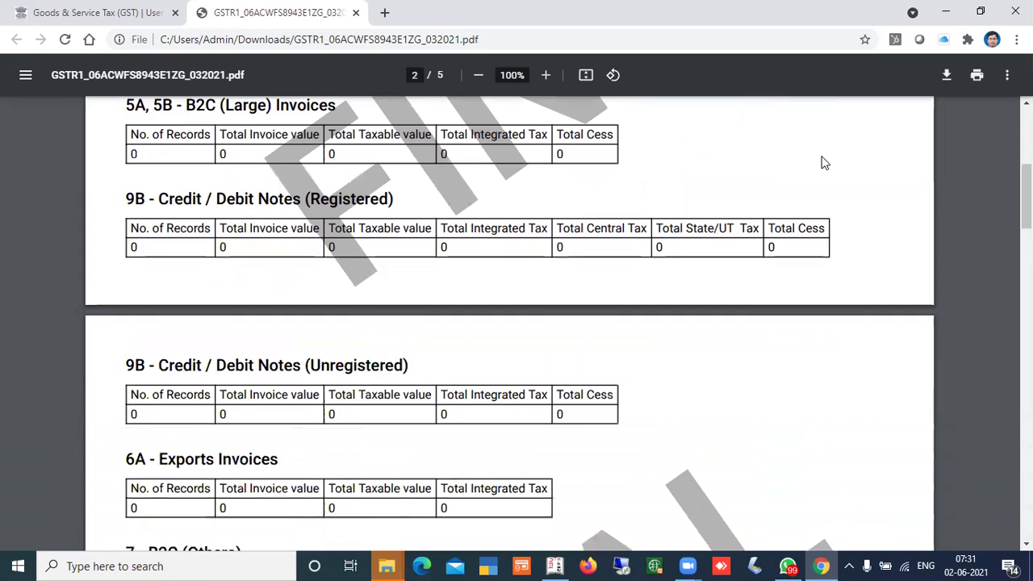
{"action": "scroll", "coordinate": [824, 162], "scroll_direction": "down", "scroll_amount": 3}
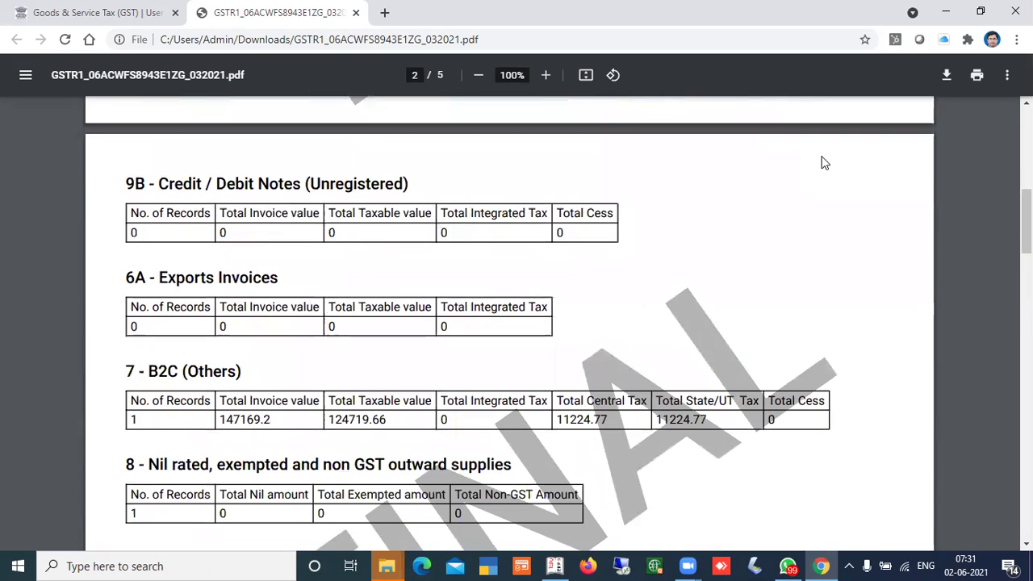
{"action": "scroll", "coordinate": [824, 162], "scroll_direction": "down", "scroll_amount": 1}
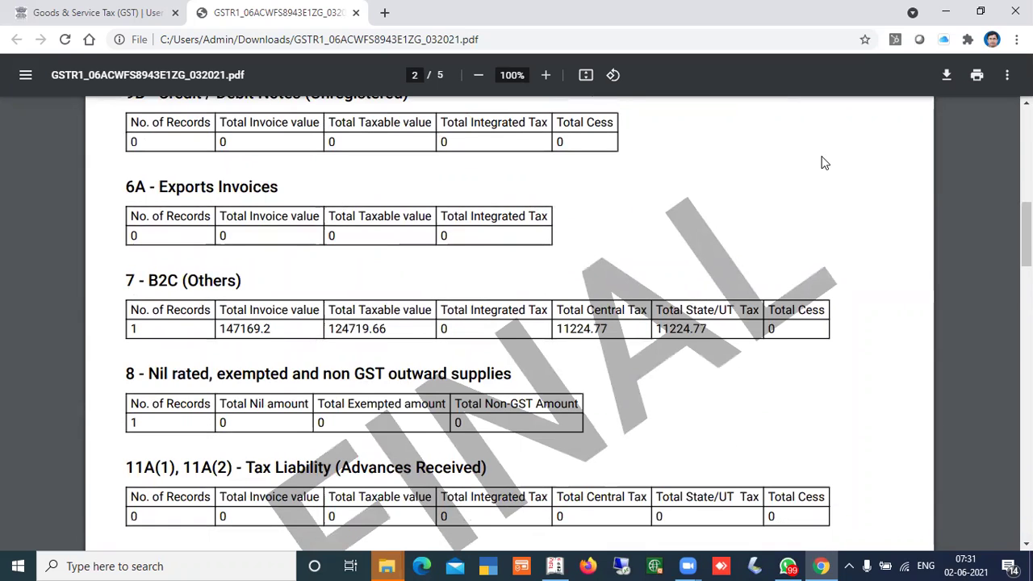
{"action": "scroll", "coordinate": [824, 162], "scroll_direction": "down", "scroll_amount": 1}
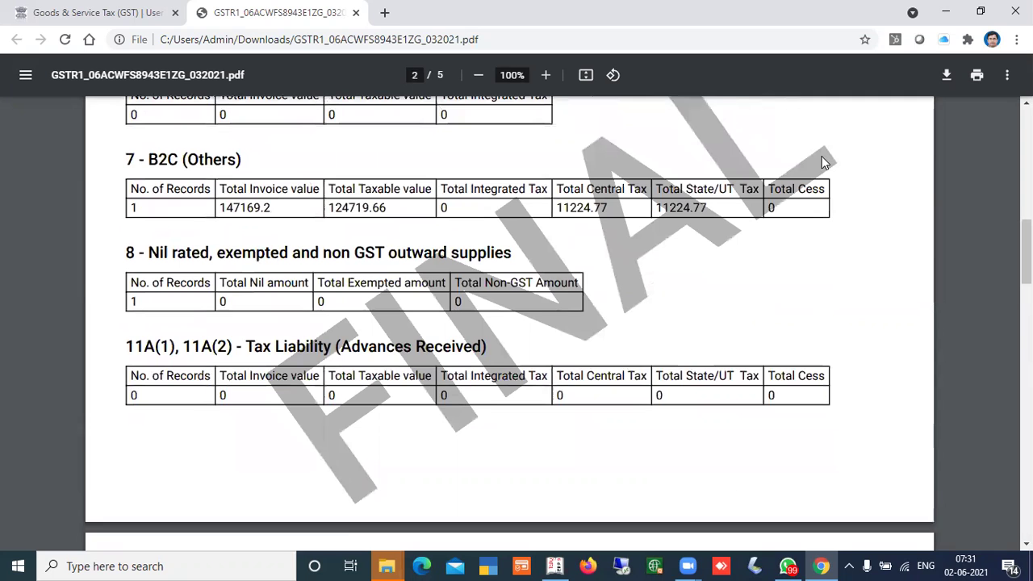
{"action": "scroll", "coordinate": [824, 162], "scroll_direction": "down", "scroll_amount": 2}
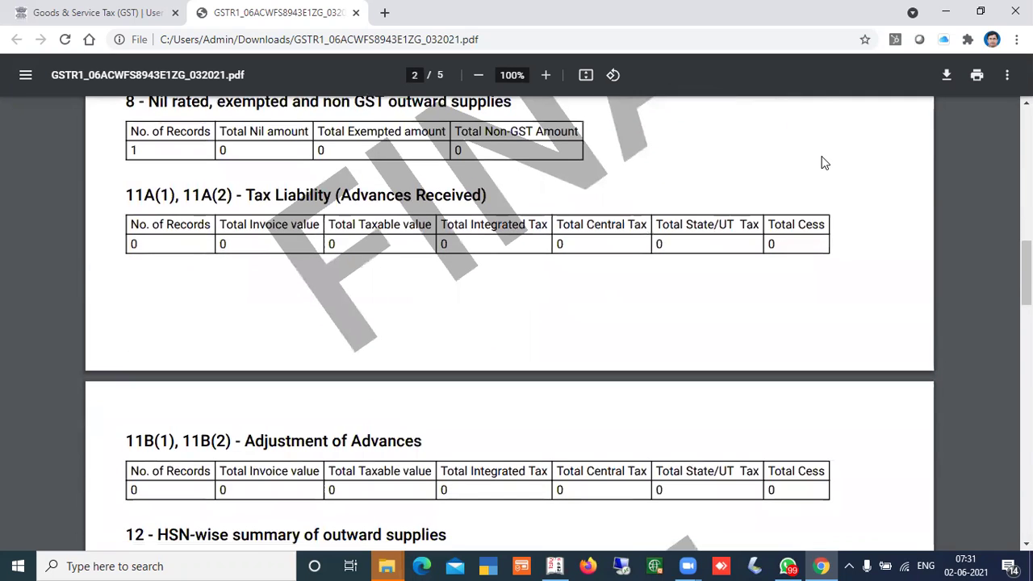
{"action": "scroll", "coordinate": [824, 163], "scroll_direction": "down", "scroll_amount": 2}
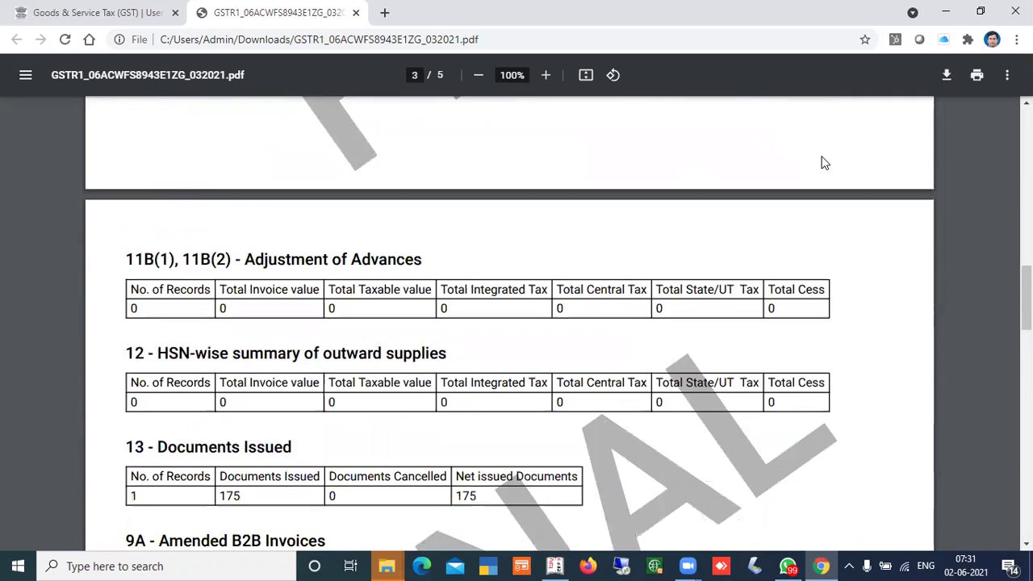
{"action": "scroll", "coordinate": [824, 162], "scroll_direction": "down", "scroll_amount": 3}
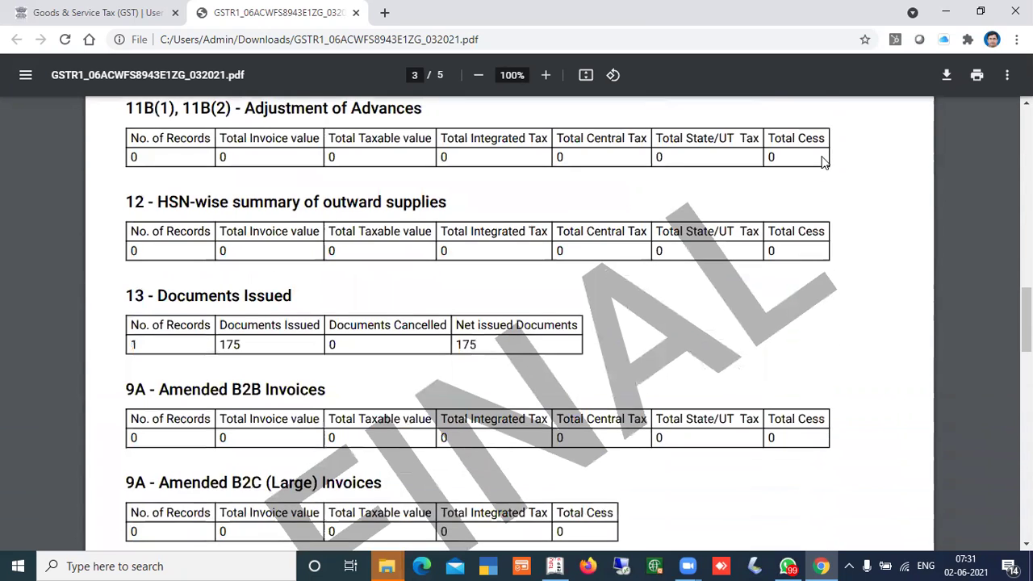
{"action": "scroll", "coordinate": [822, 162], "scroll_direction": "down", "scroll_amount": 2}
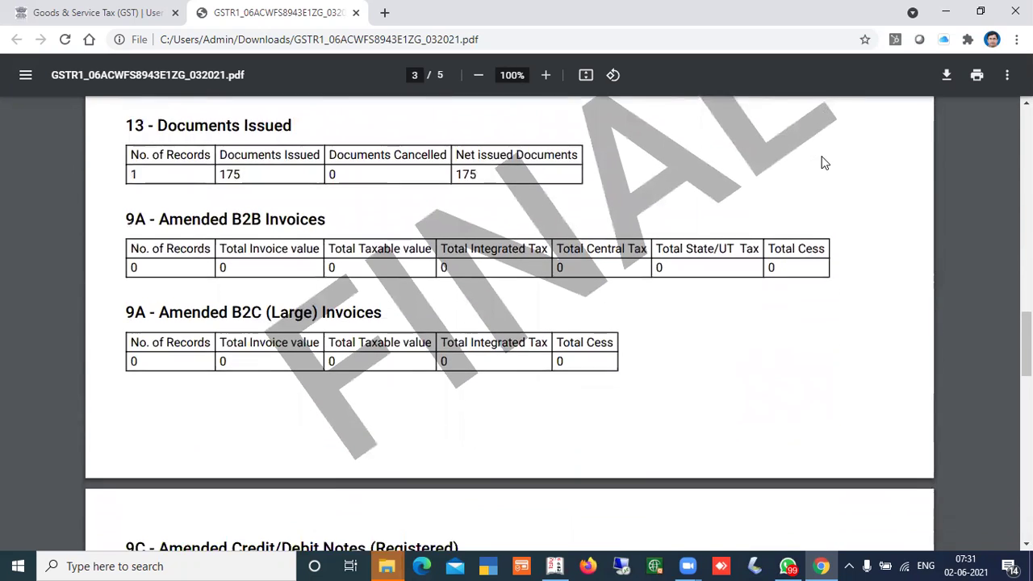
{"action": "scroll", "coordinate": [824, 162], "scroll_direction": "down", "scroll_amount": 4}
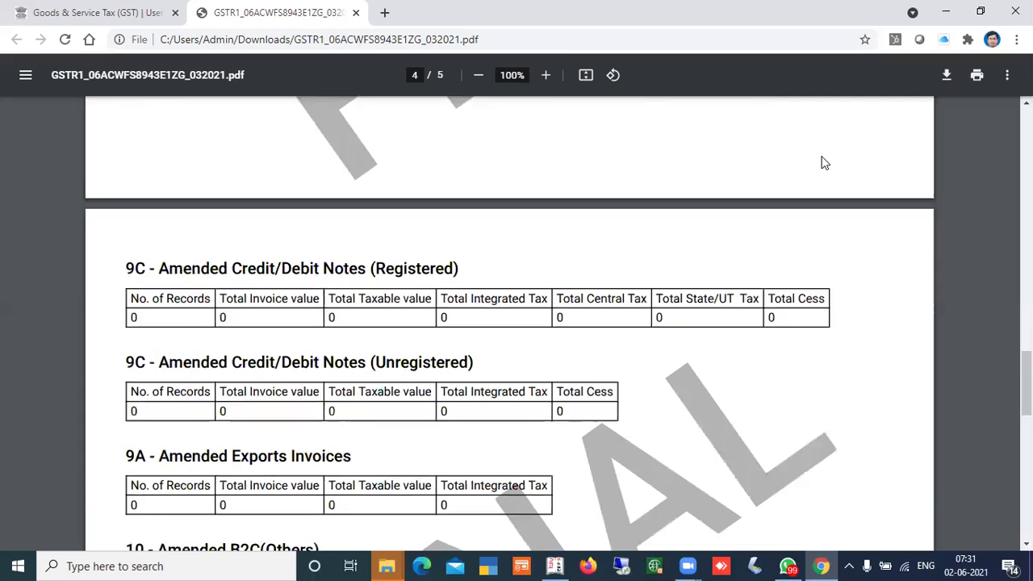
{"action": "scroll", "coordinate": [824, 162], "scroll_direction": "down", "scroll_amount": 4}
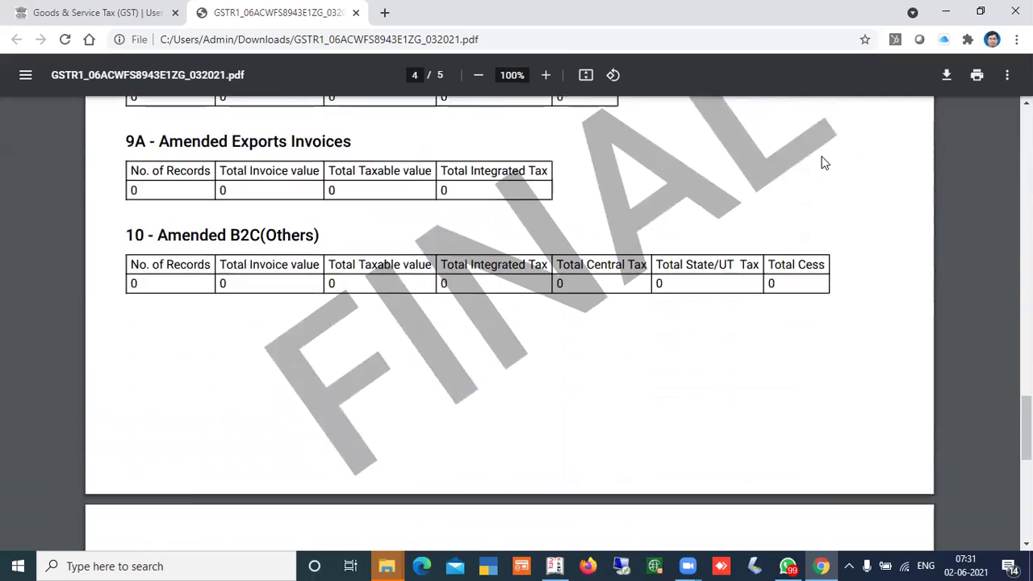
{"action": "scroll", "coordinate": [825, 162], "scroll_direction": "down", "scroll_amount": 5}
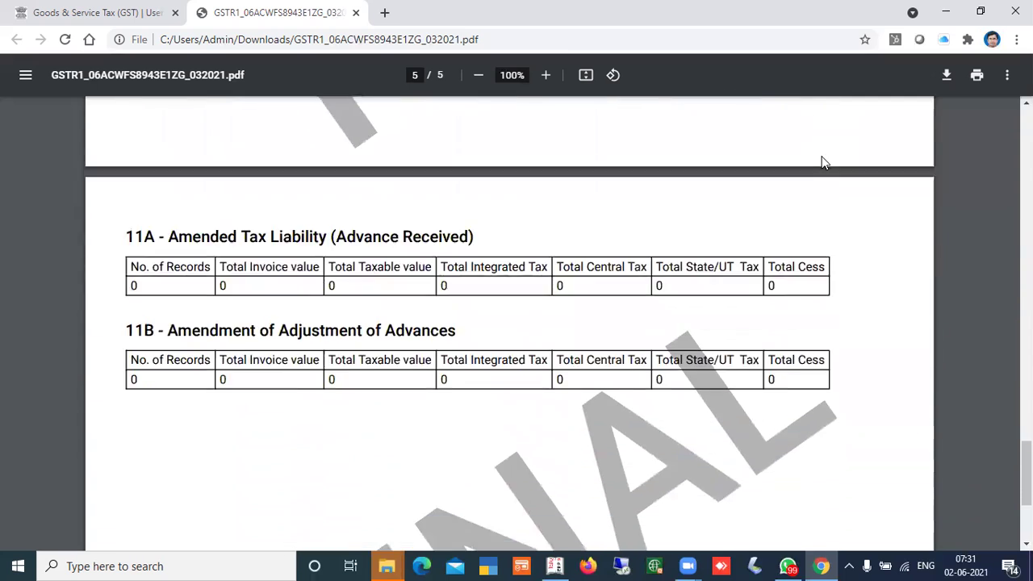
{"action": "scroll", "coordinate": [825, 162], "scroll_direction": "down", "scroll_amount": 2}
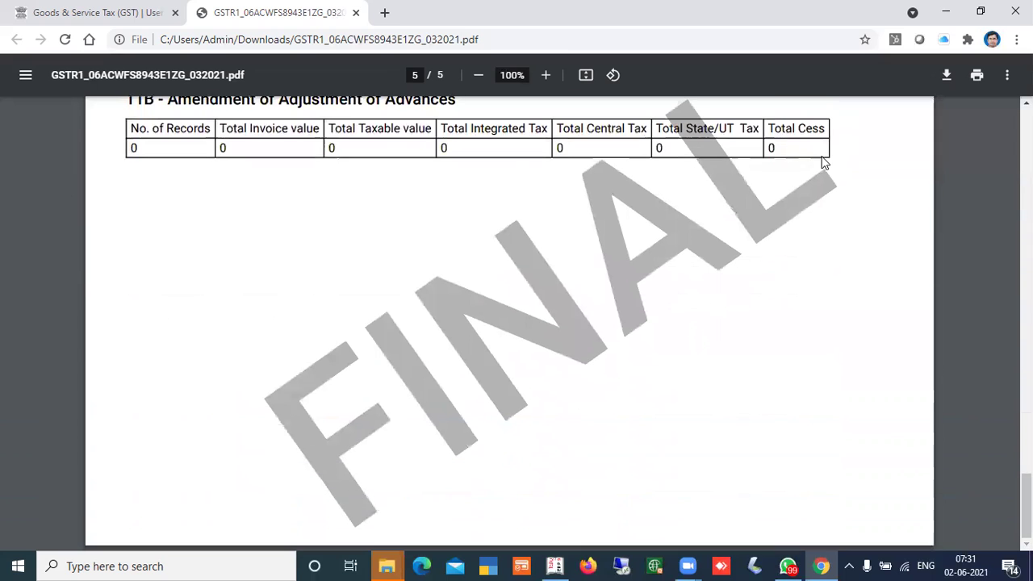
- Return to the top, restore the browser window and close the PDF tab
{"action": "left_click_drag", "start_coordinate": [1027, 505], "coordinate": [1027, 170]}
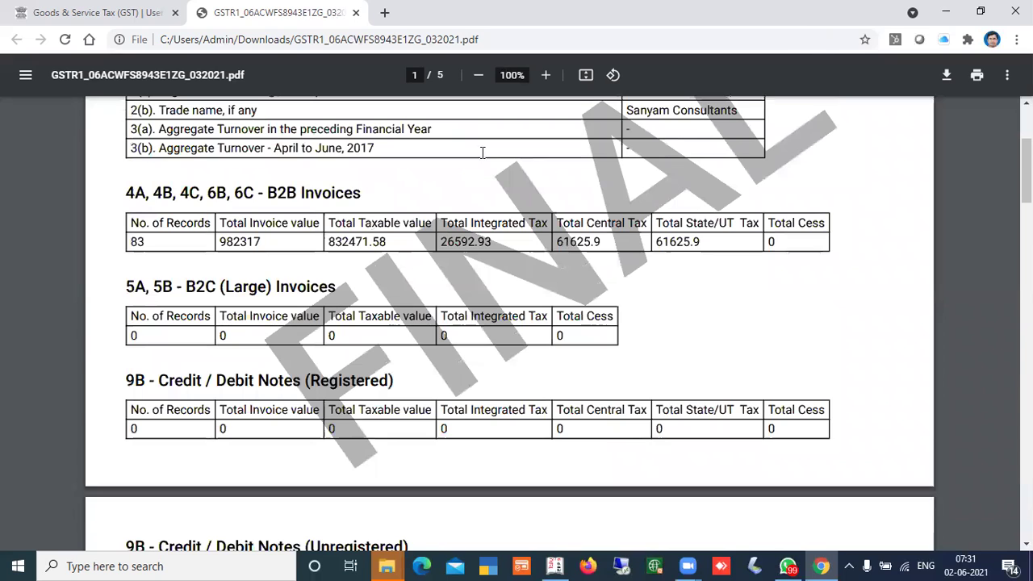
{"action": "key", "text": "super+Down"}
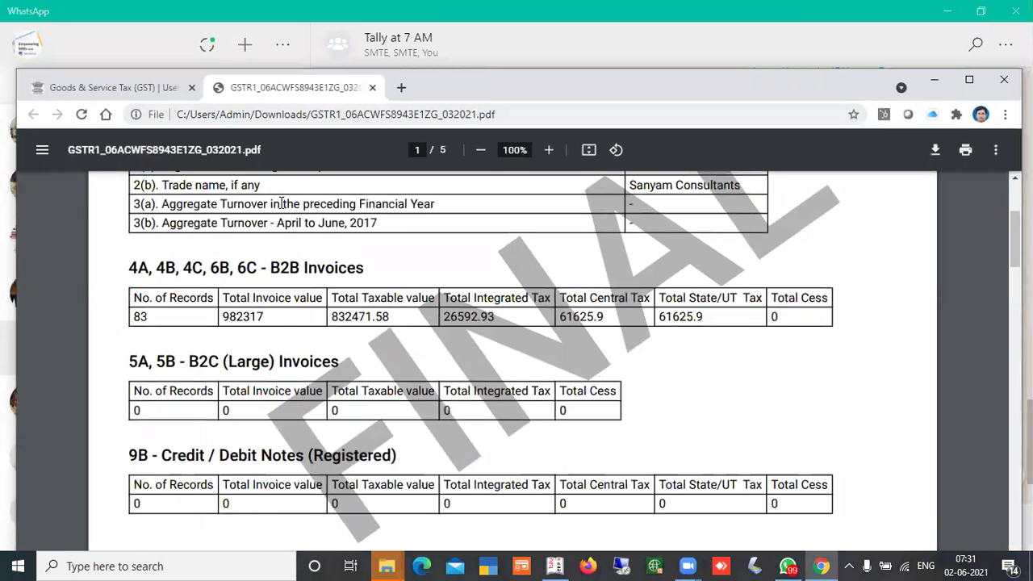
{"action": "left_click", "coordinate": [372, 87]}
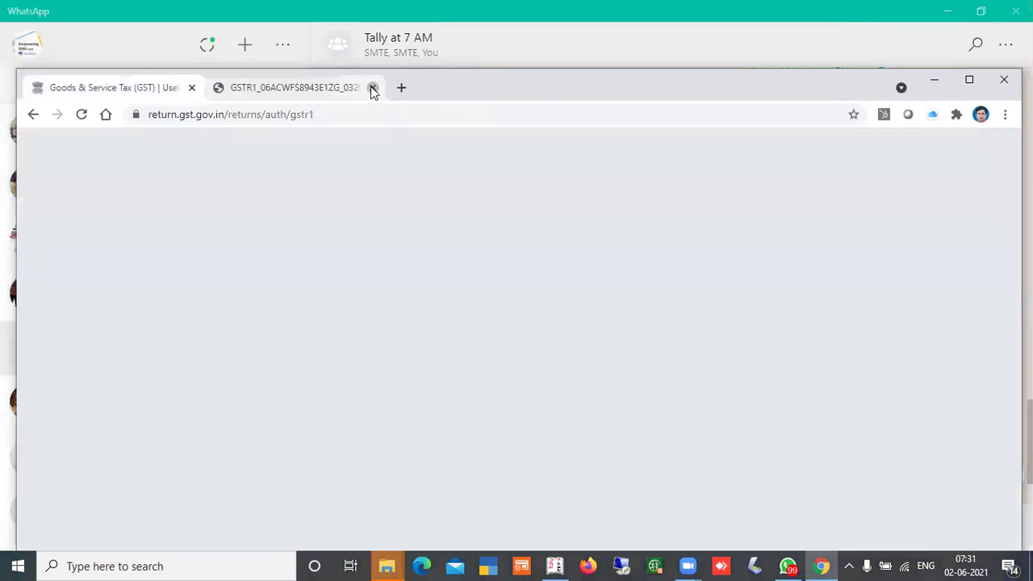
- Maximize Chrome and go back to the Returns dashboard via the breadcrumb
{"action": "left_click", "coordinate": [970, 80]}
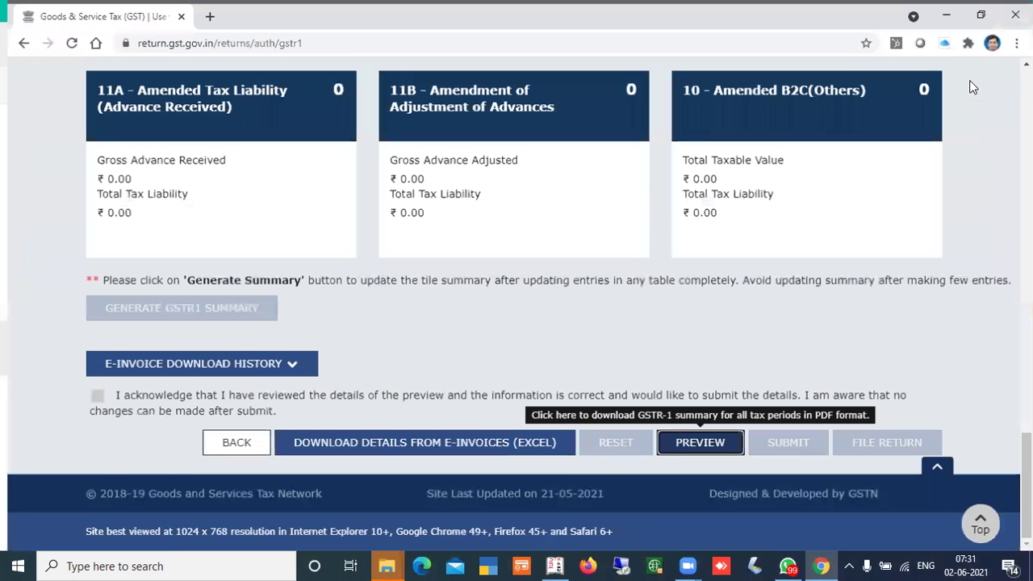
{"action": "left_click_drag", "start_coordinate": [1026, 485], "coordinate": [1027, 167]}
{"action": "scroll", "coordinate": [750, 95], "scroll_direction": "up", "scroll_amount": 3}
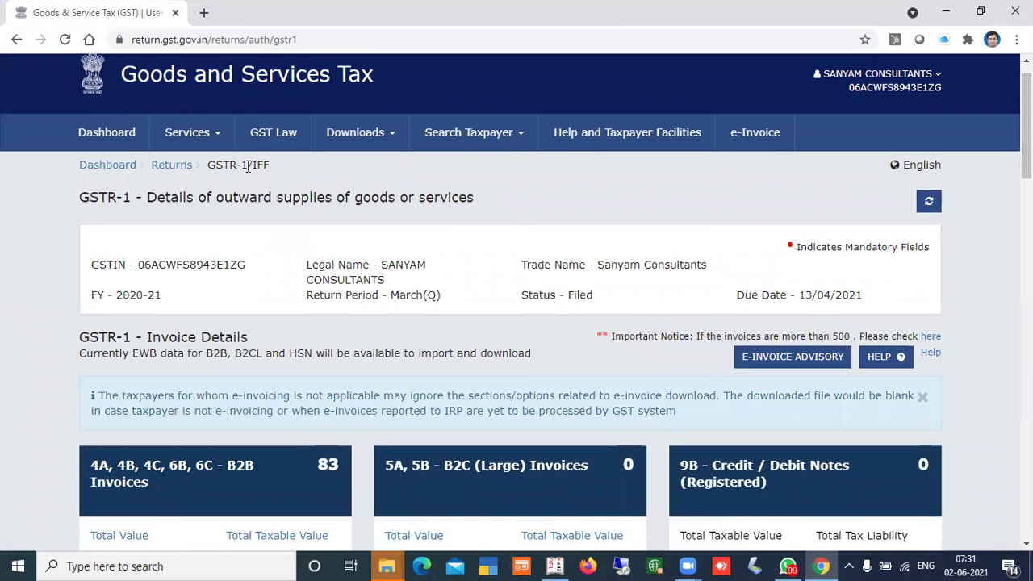
{"action": "left_click", "coordinate": [165, 168]}
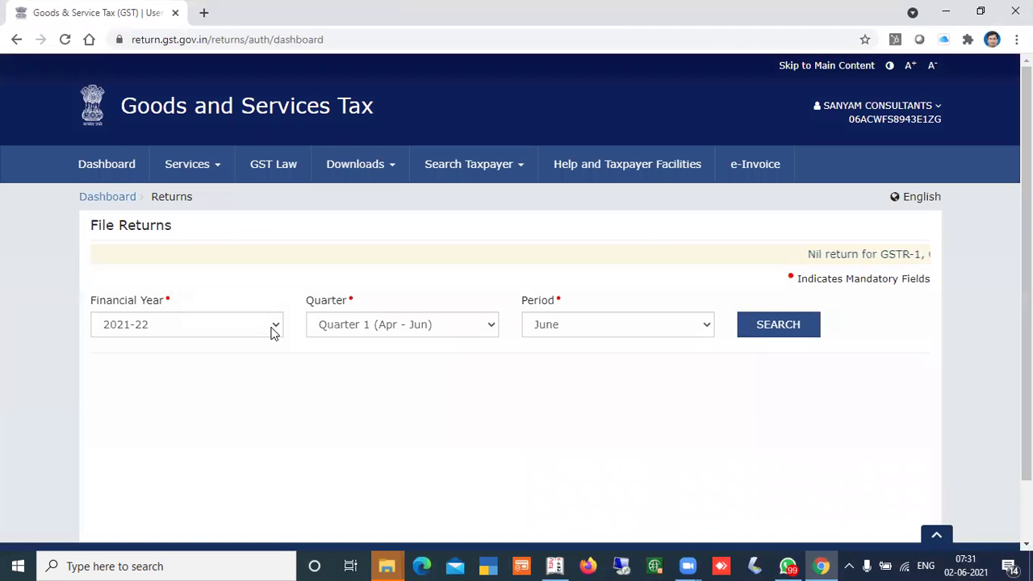
- Search returns for financial year 2020-21, Quarter 4, March
{"action": "left_click", "coordinate": [272, 326]}
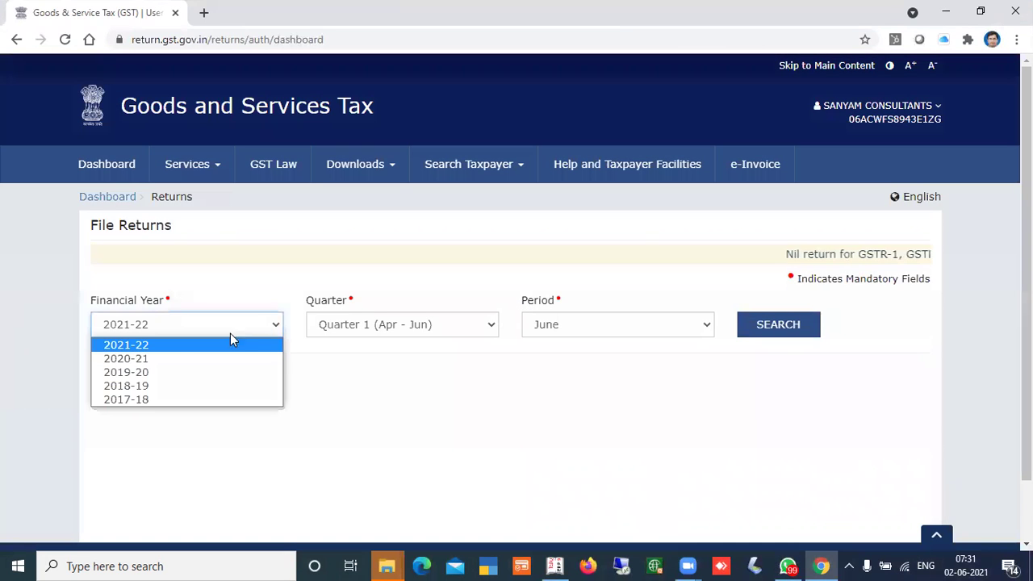
{"action": "left_click", "coordinate": [165, 360]}
{"action": "left_click", "coordinate": [775, 332]}
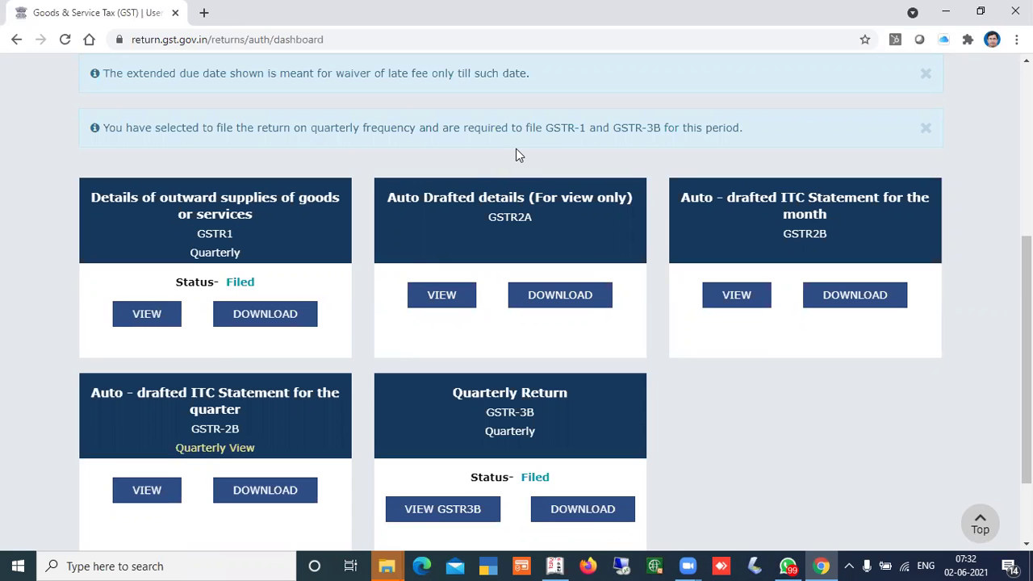
- Open the March 2020-21 auto-drafted GSTR-2A and scroll through its Parts A–D
{"action": "left_click", "coordinate": [441, 295]}
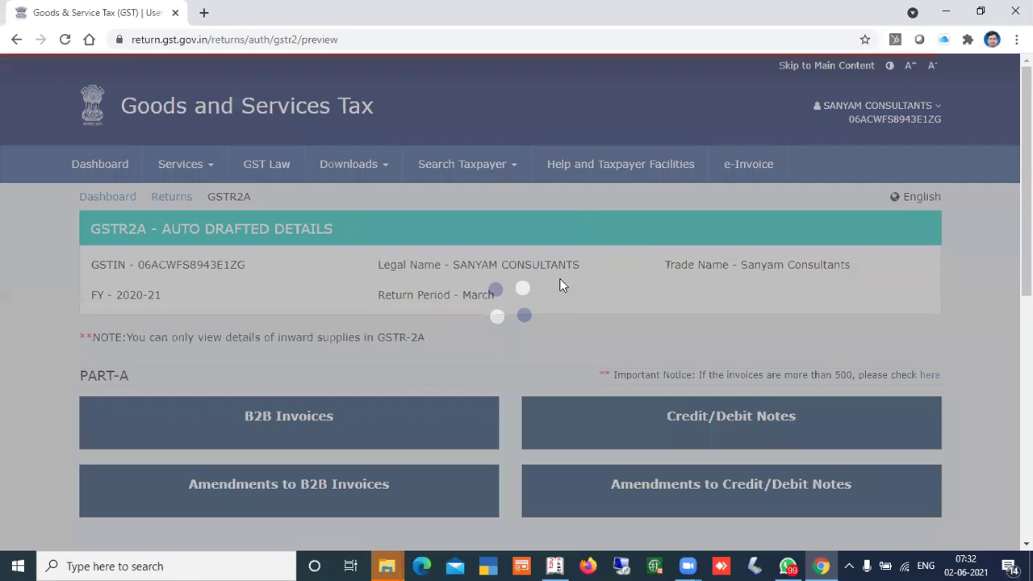
{"action": "scroll", "coordinate": [371, 202], "scroll_direction": "down", "scroll_amount": 3}
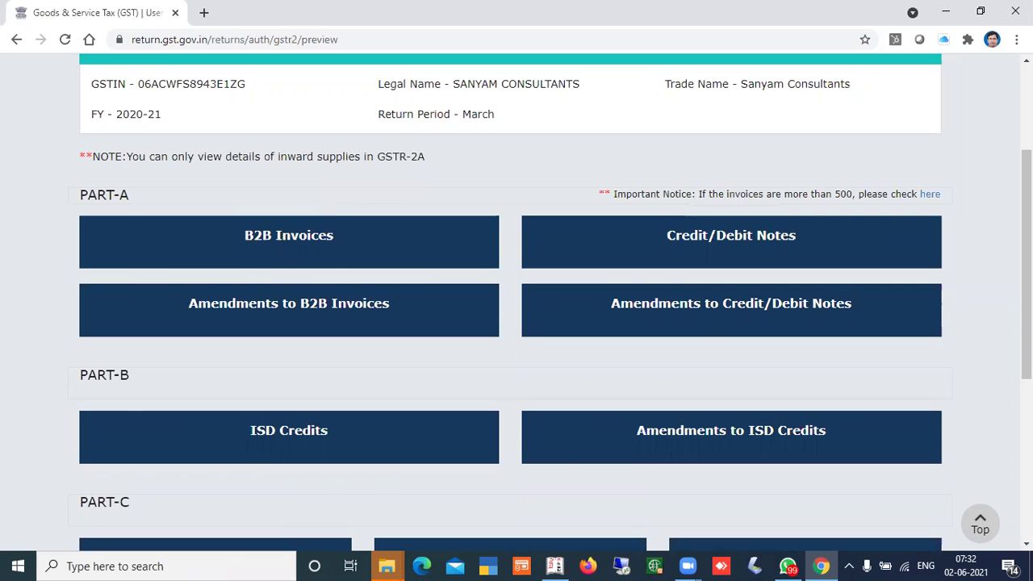
{"action": "scroll", "coordinate": [517, 303], "scroll_direction": "down", "scroll_amount": 2}
{"action": "scroll", "coordinate": [517, 303], "scroll_direction": "down", "scroll_amount": 4}
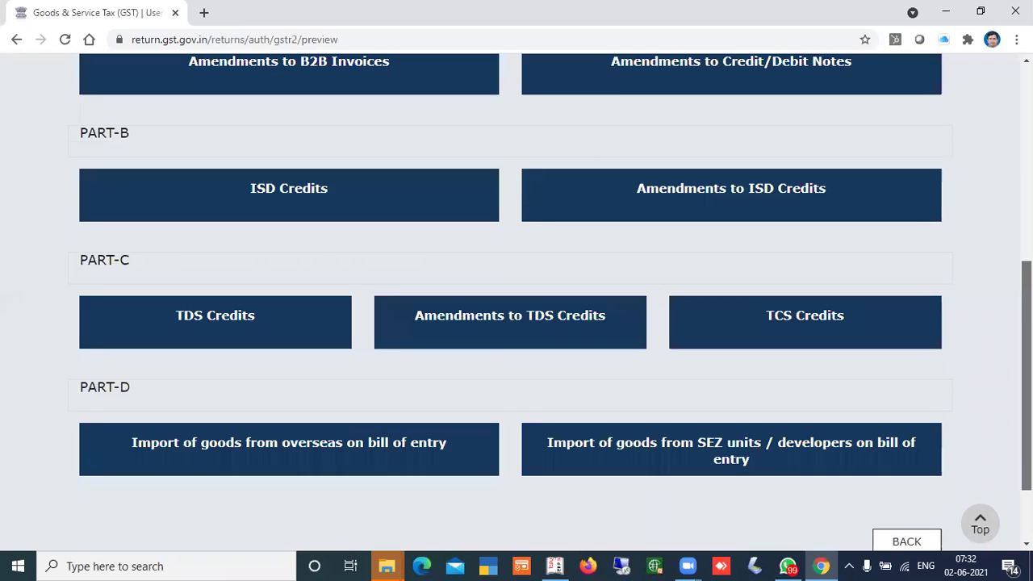
{"action": "scroll", "coordinate": [517, 303], "scroll_direction": "up", "scroll_amount": 2}
{"action": "scroll", "coordinate": [517, 304], "scroll_direction": "up", "scroll_amount": 1}
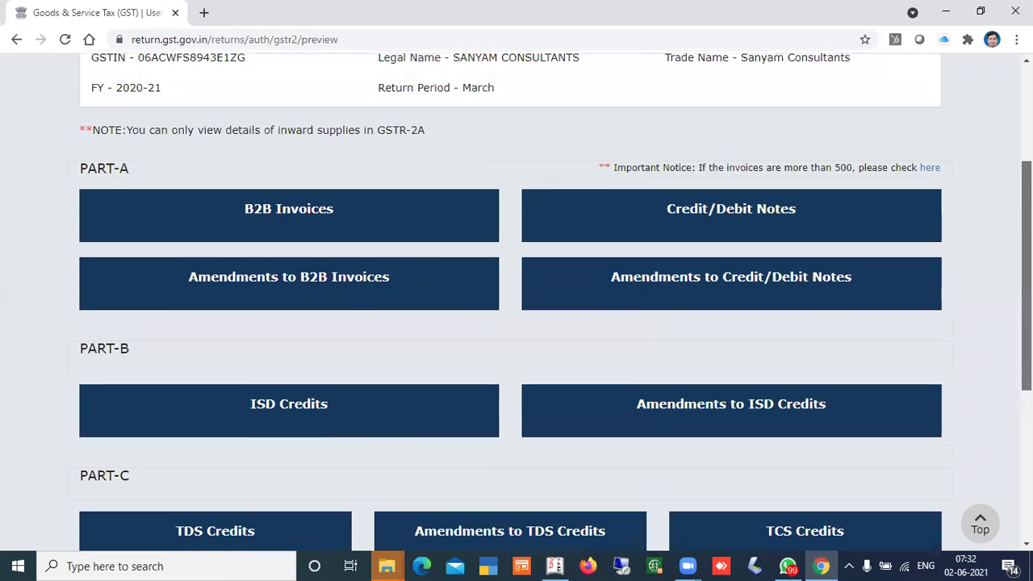
{"action": "scroll", "coordinate": [516, 303], "scroll_direction": "down", "scroll_amount": 1}
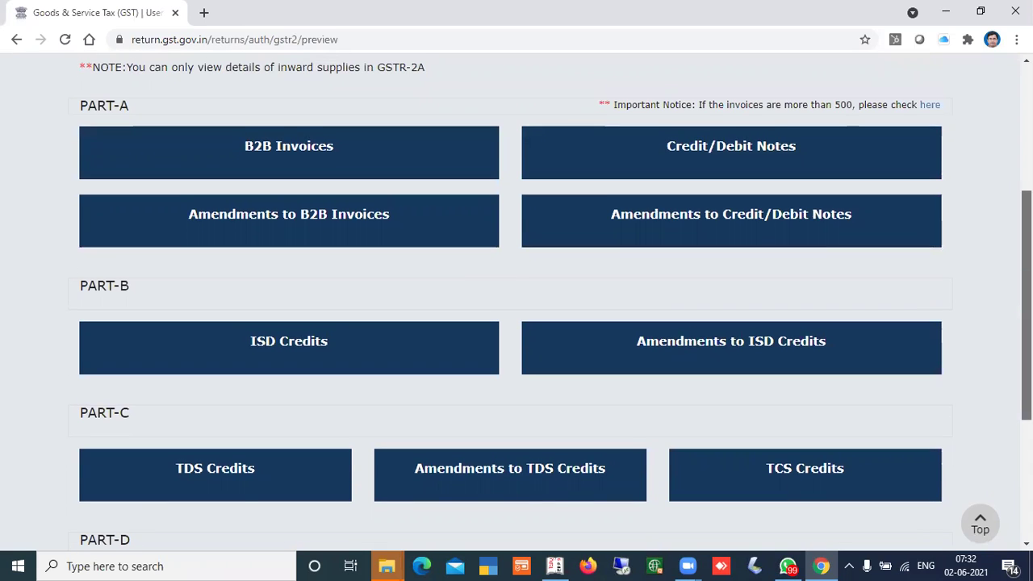
{"action": "scroll", "coordinate": [517, 304], "scroll_direction": "down", "scroll_amount": 1}
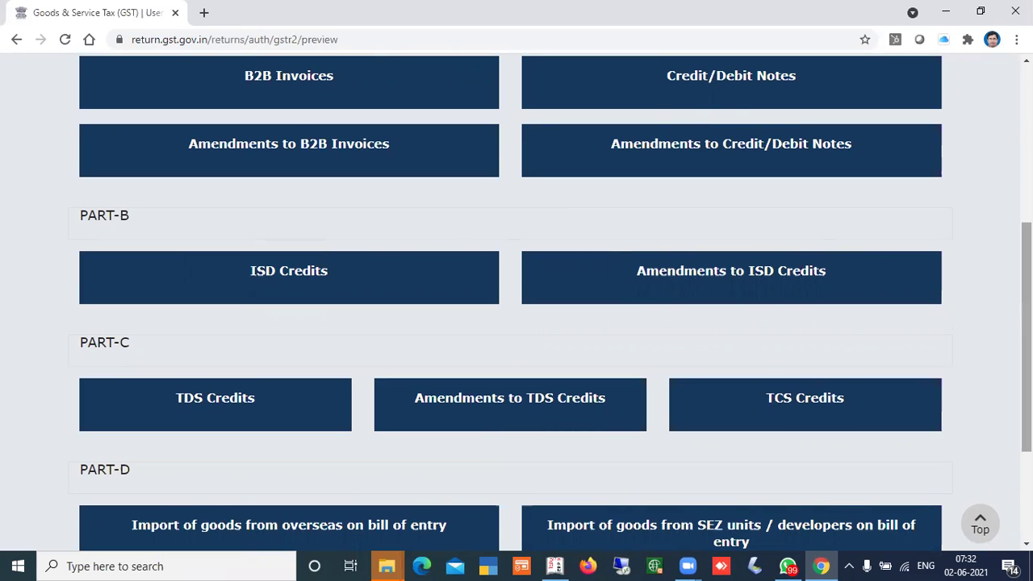
{"action": "scroll", "coordinate": [1025, 339], "scroll_direction": "down", "scroll_amount": 1}
{"action": "scroll", "coordinate": [1025, 339], "scroll_direction": "down", "scroll_amount": 1}
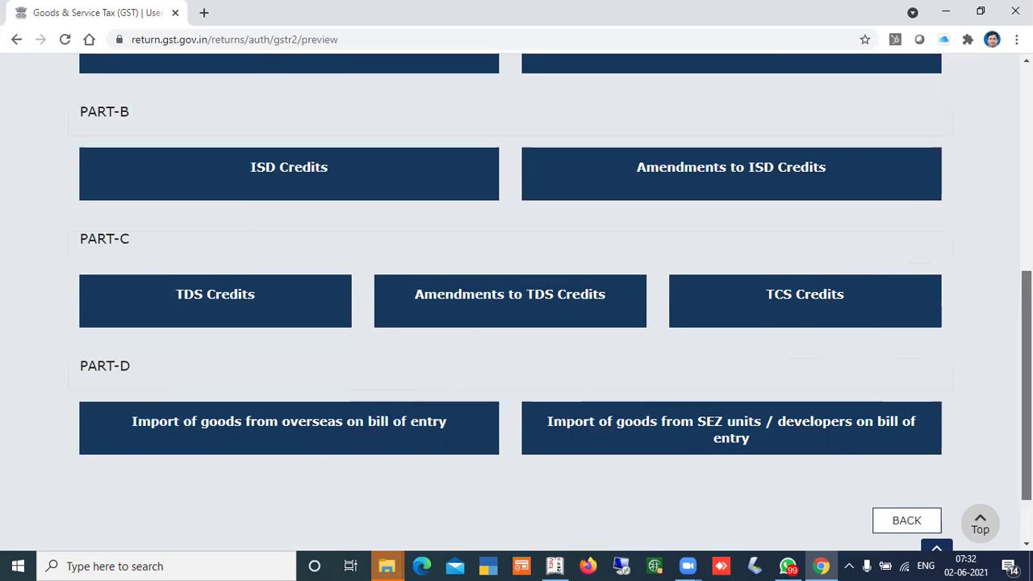
- Bring up the B2B Invoices supplier details under Part A
{"action": "scroll", "coordinate": [517, 303], "scroll_direction": "down", "scroll_amount": 1}
{"action": "scroll", "coordinate": [517, 302], "scroll_direction": "up", "scroll_amount": 4}
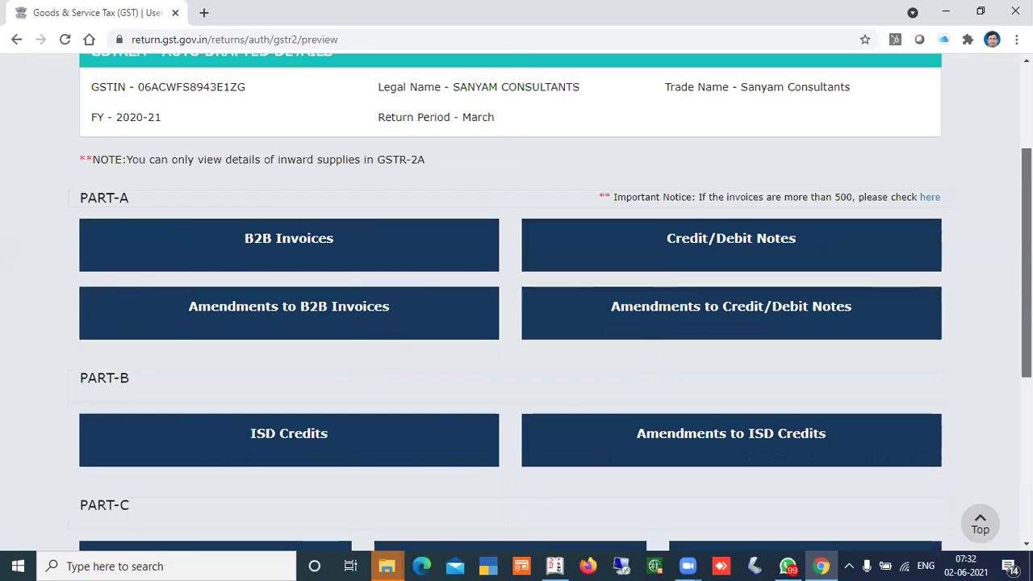
{"action": "scroll", "coordinate": [517, 303], "scroll_direction": "down", "scroll_amount": 4}
{"action": "scroll", "coordinate": [516, 302], "scroll_direction": "up", "scroll_amount": 5}
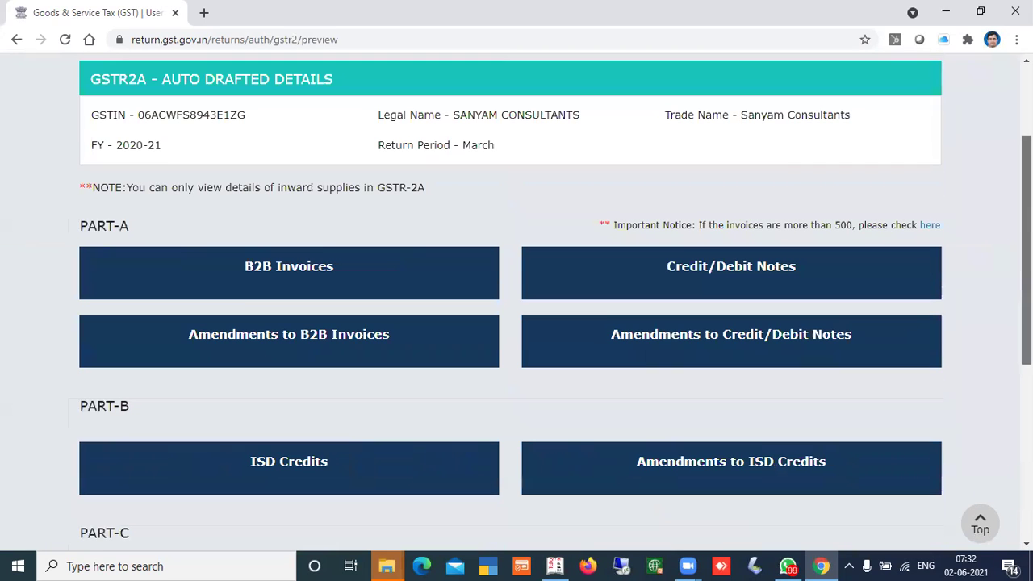
{"action": "left_click", "coordinate": [333, 272]}
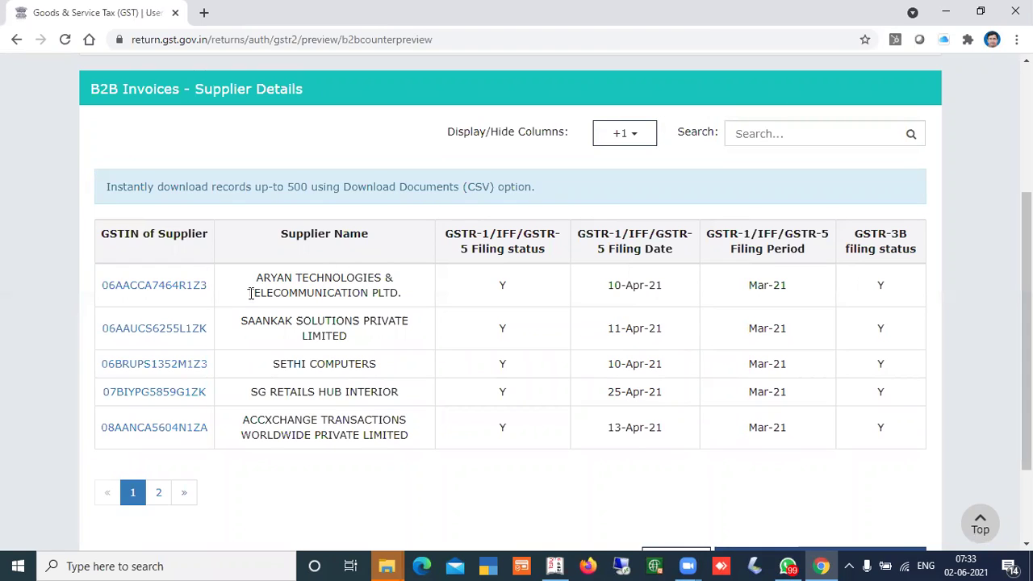
{"action": "left_click", "coordinate": [168, 290]}
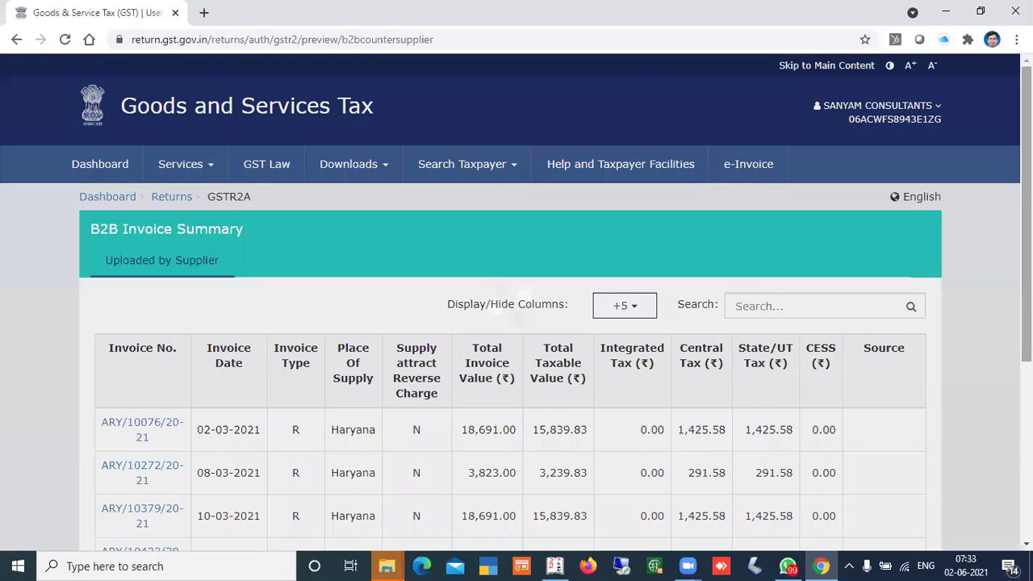
{"action": "scroll", "coordinate": [516, 323], "scroll_direction": "down", "scroll_amount": 2}
{"action": "scroll", "coordinate": [774, 161], "scroll_direction": "down", "scroll_amount": 1}
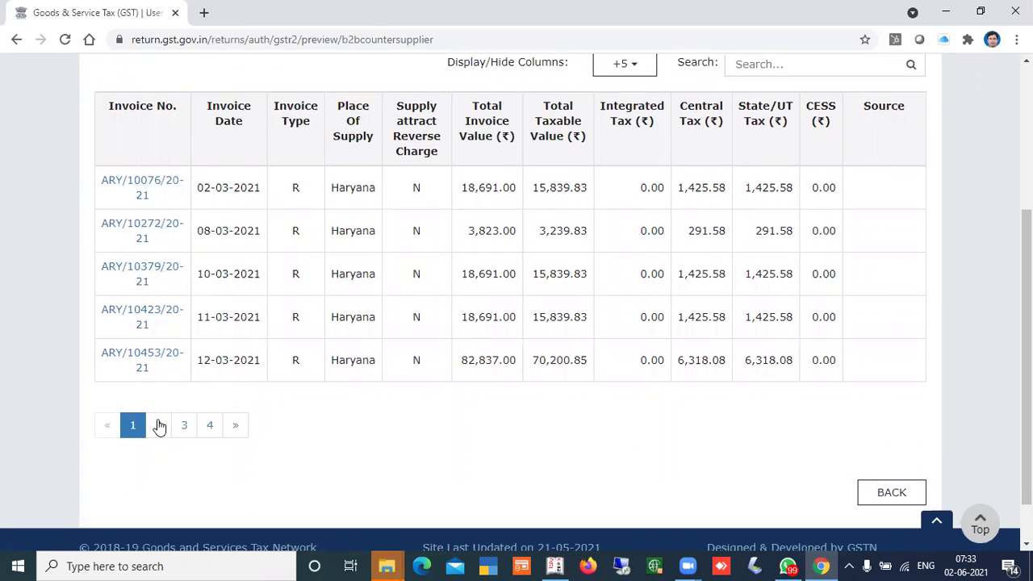
{"action": "left_click", "coordinate": [237, 426]}
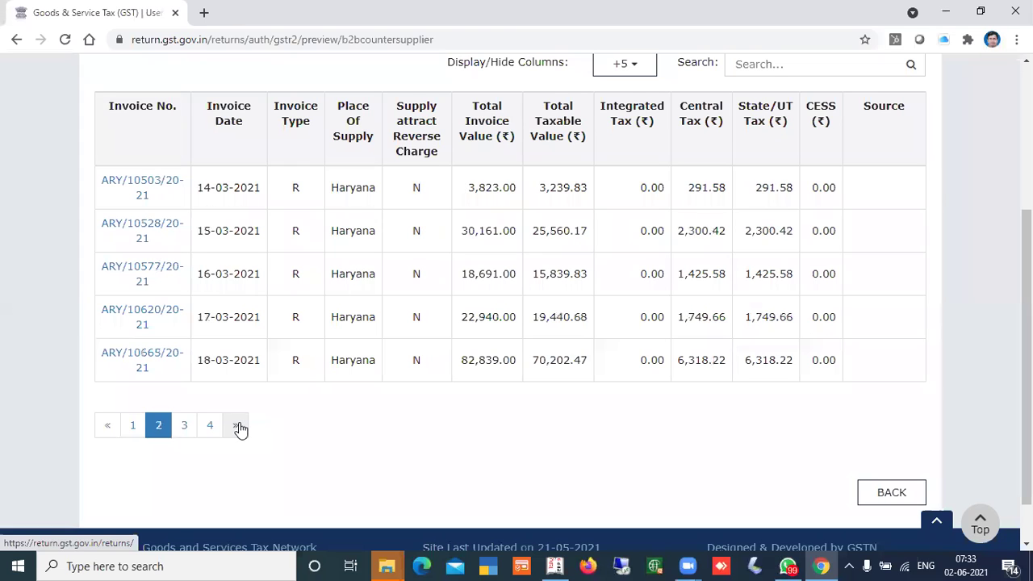
{"action": "double_click", "coordinate": [237, 426]}
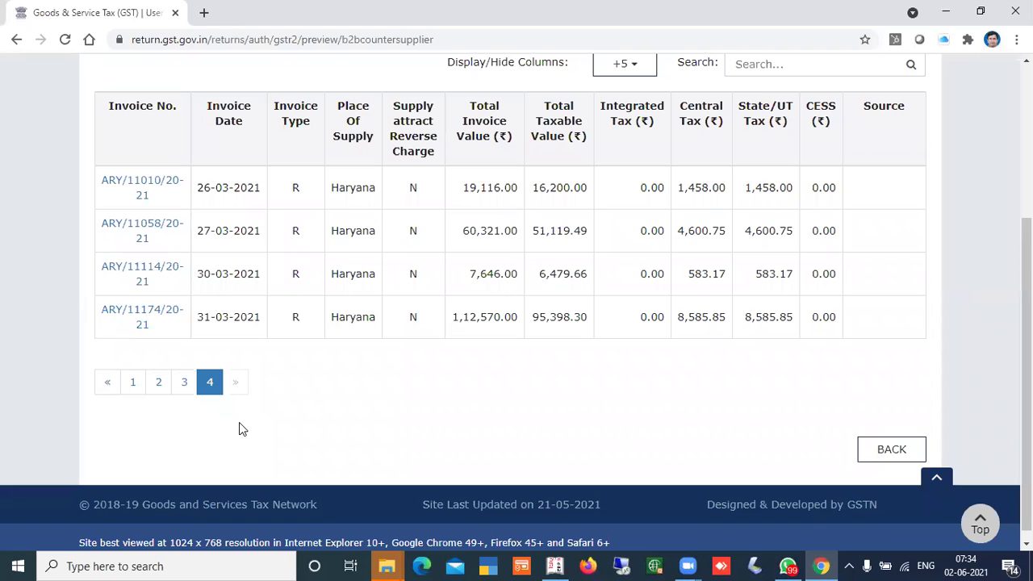
{"action": "left_click", "coordinate": [903, 456]}
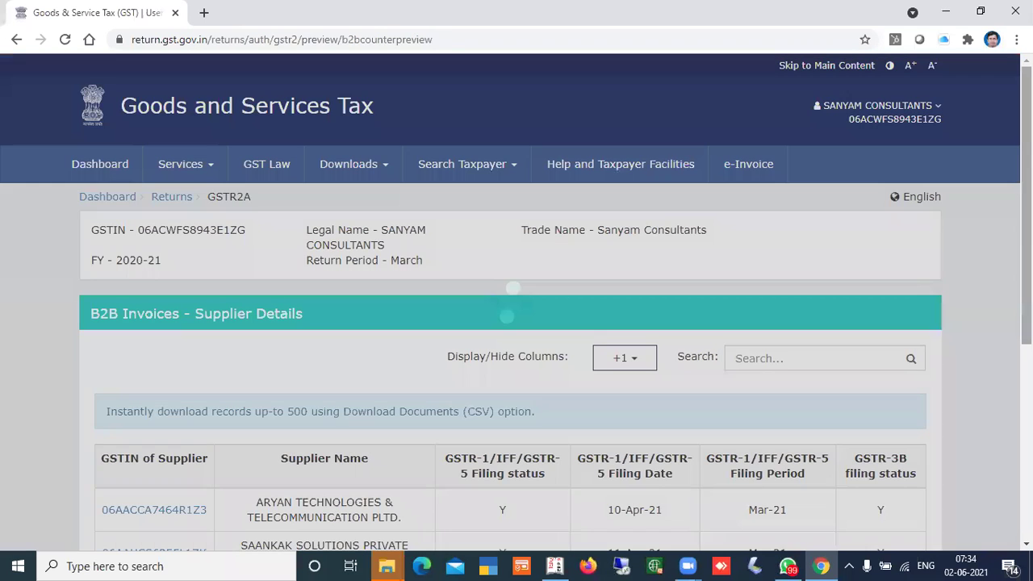
{"action": "scroll", "coordinate": [516, 323], "scroll_direction": "down", "scroll_amount": 2}
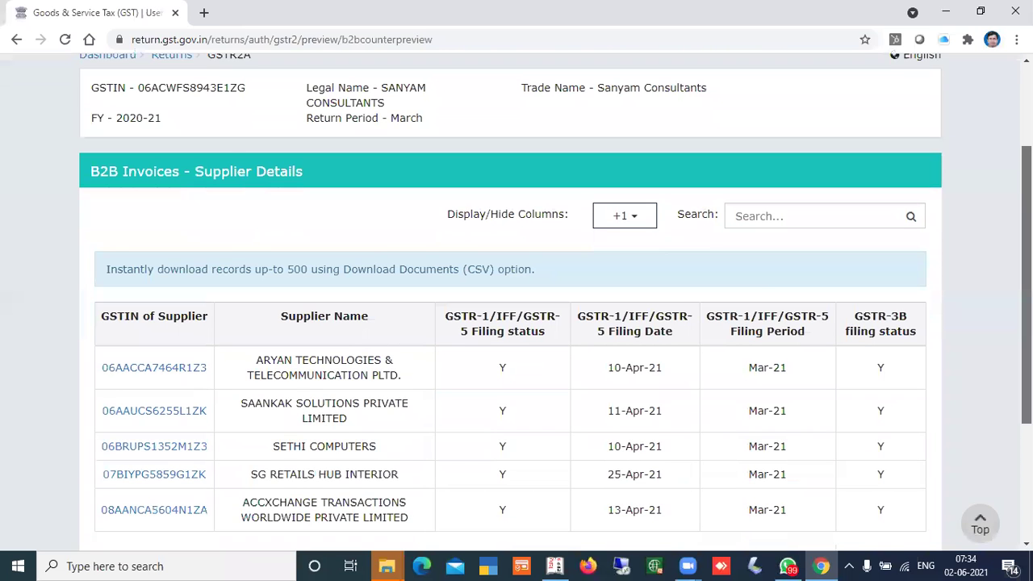
{"action": "scroll", "coordinate": [517, 323], "scroll_direction": "down", "scroll_amount": 1}
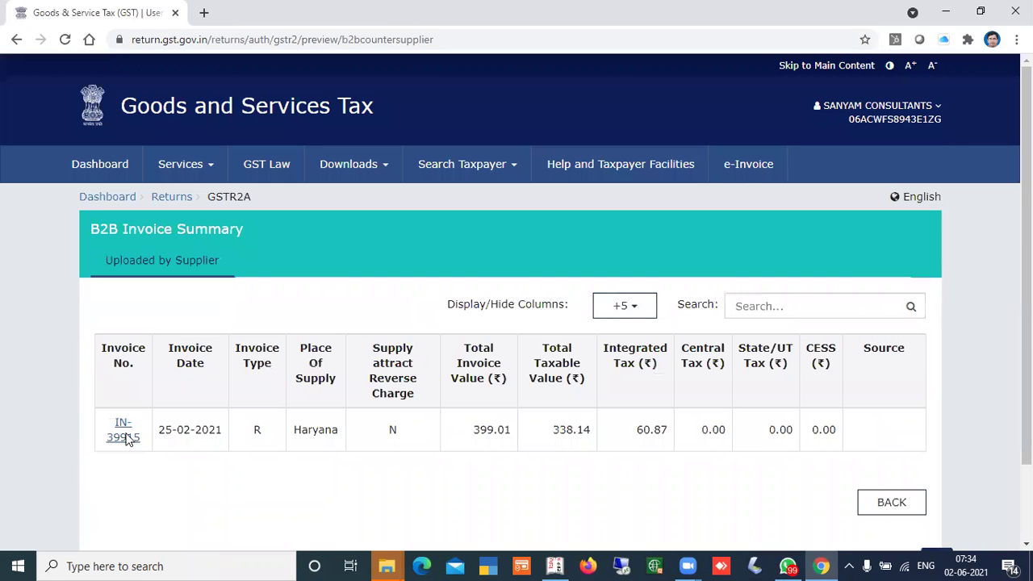
{"action": "left_click", "coordinate": [123, 436]}
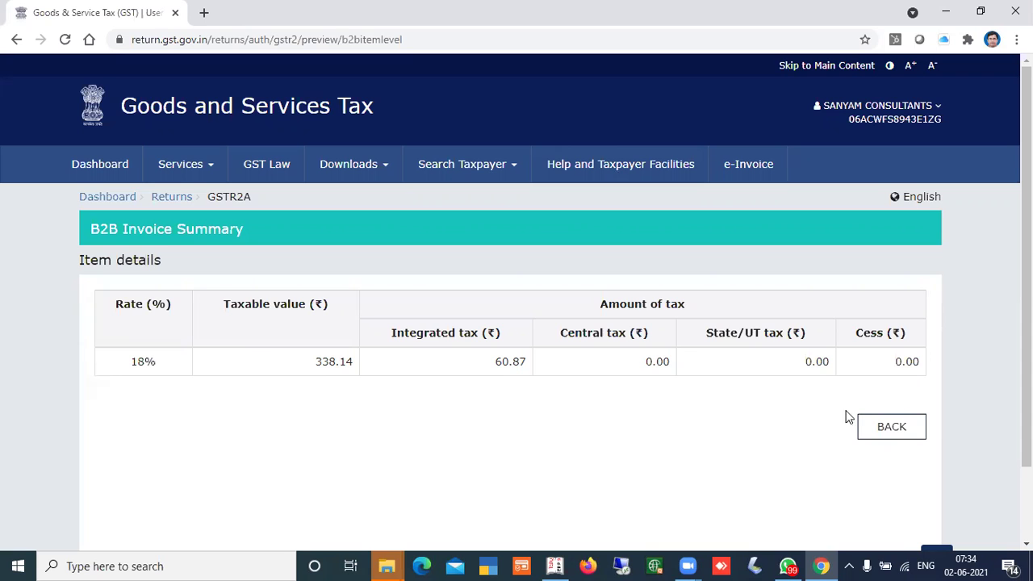
{"action": "left_click", "coordinate": [882, 425]}
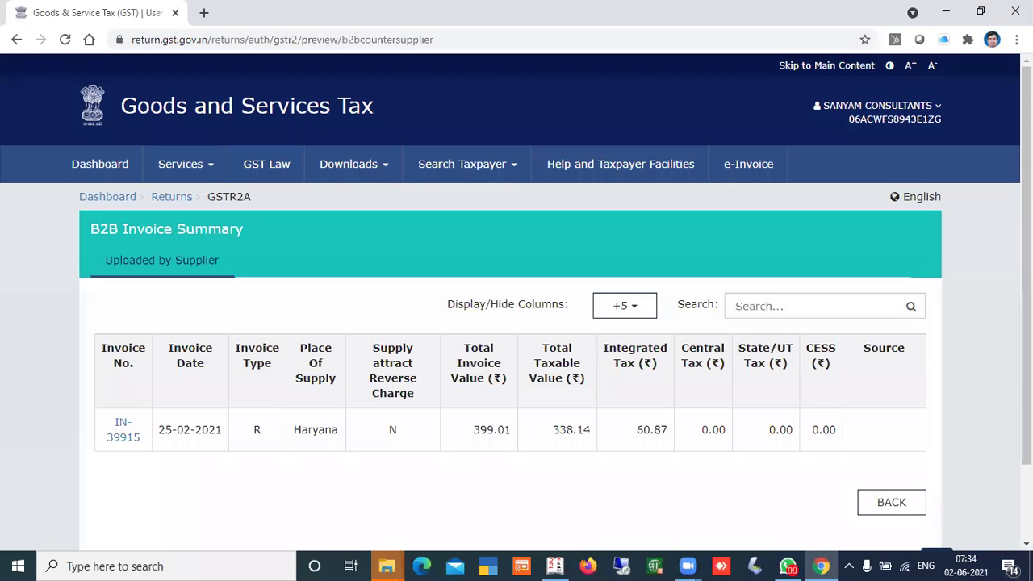
{"action": "left_click", "coordinate": [900, 507]}
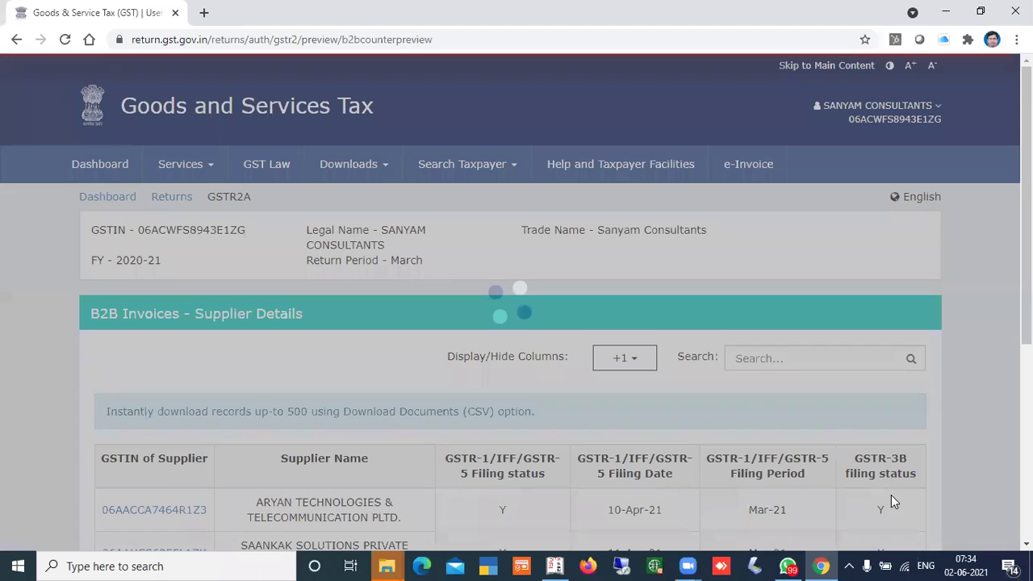
{"action": "scroll", "coordinate": [973, 288], "scroll_direction": "down", "scroll_amount": 3}
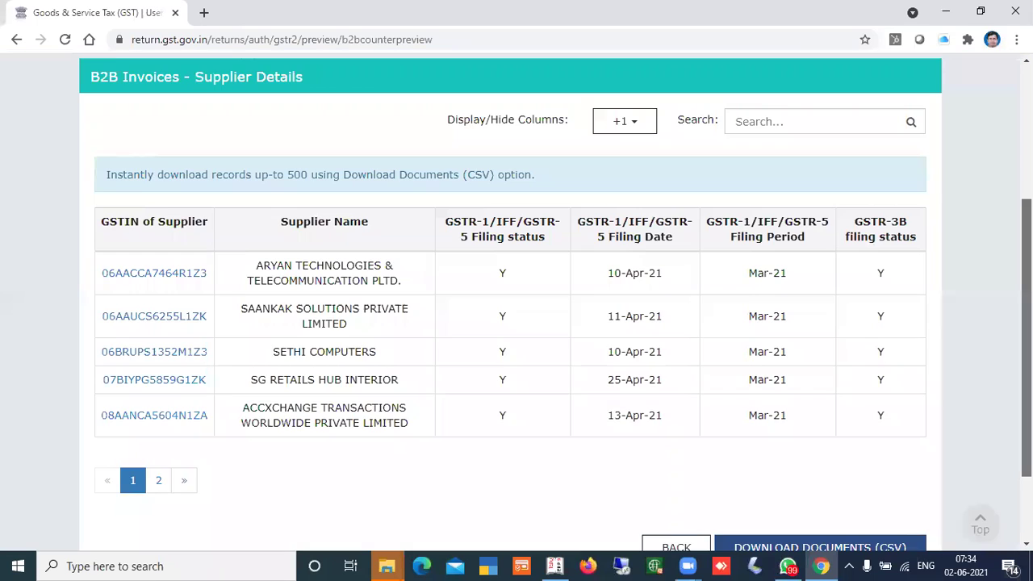
{"action": "scroll", "coordinate": [380, 361], "scroll_direction": "down", "scroll_amount": 1}
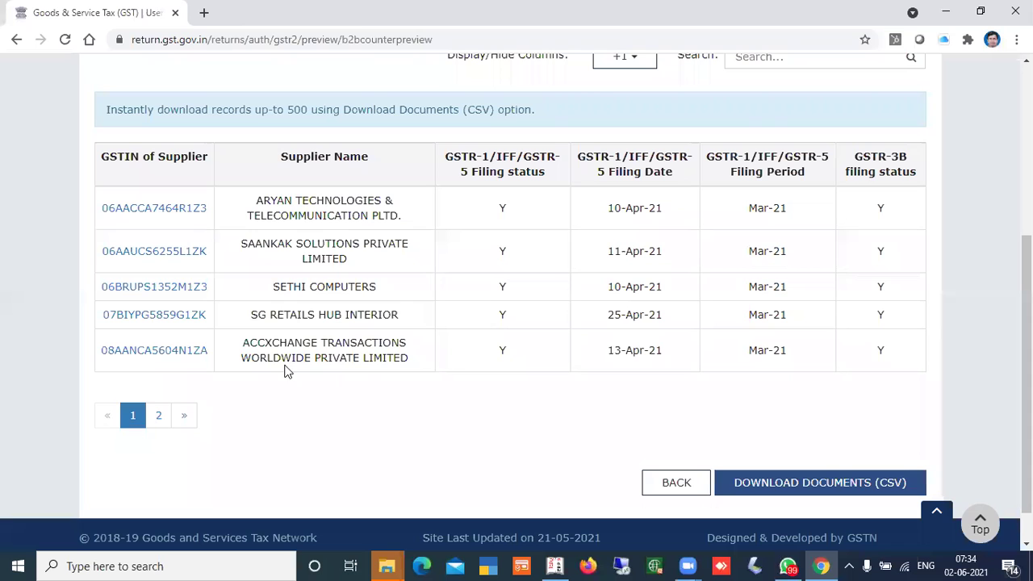
- Save the B2B supplier details CSV to Downloads; Excel fails to open it with a memory error
{"action": "left_click", "coordinate": [811, 483]}
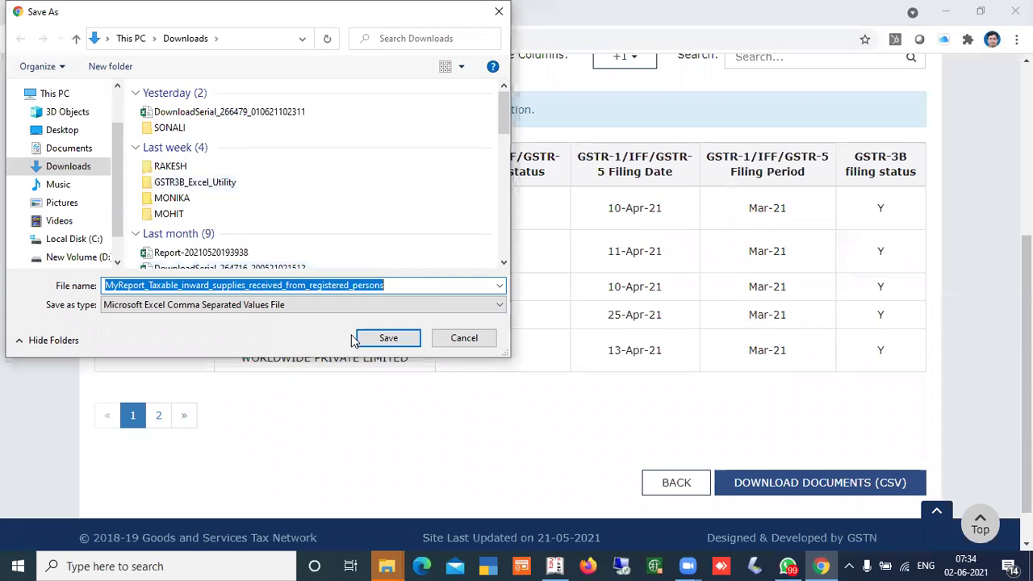
{"action": "left_click", "coordinate": [389, 342]}
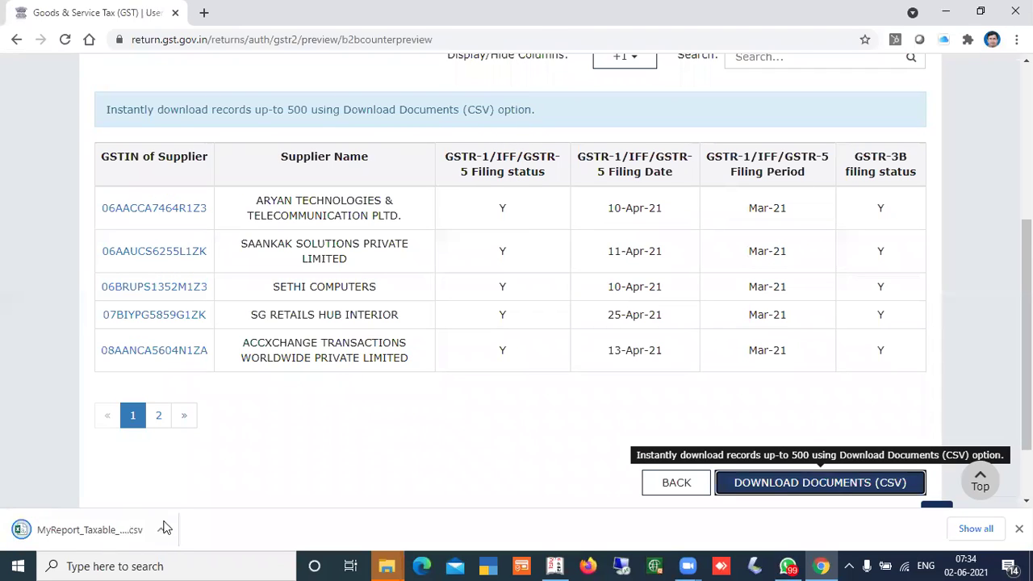
{"action": "left_click", "coordinate": [164, 527]}
{"action": "left_click", "coordinate": [187, 436]}
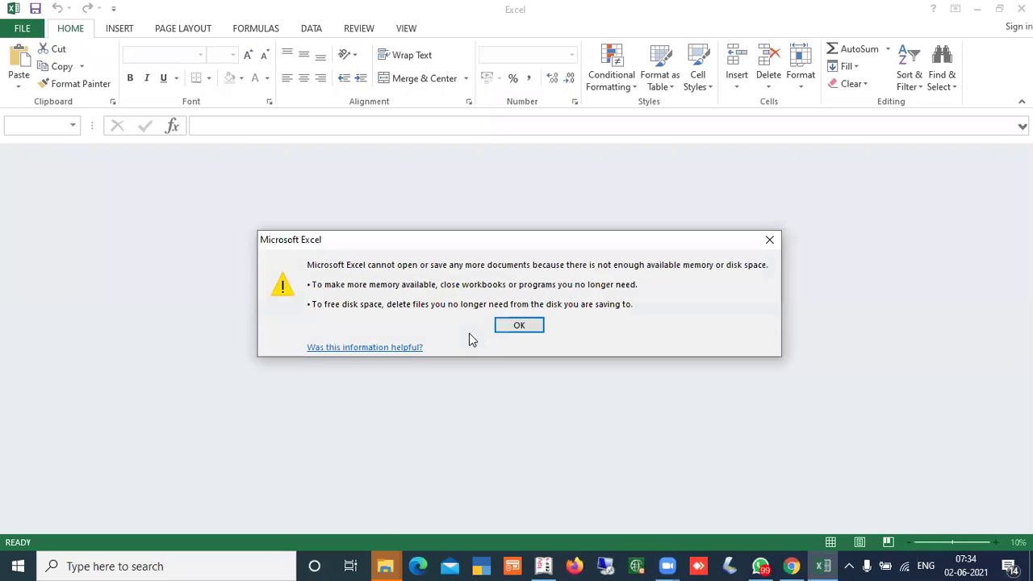
{"action": "left_click", "coordinate": [517, 324]}
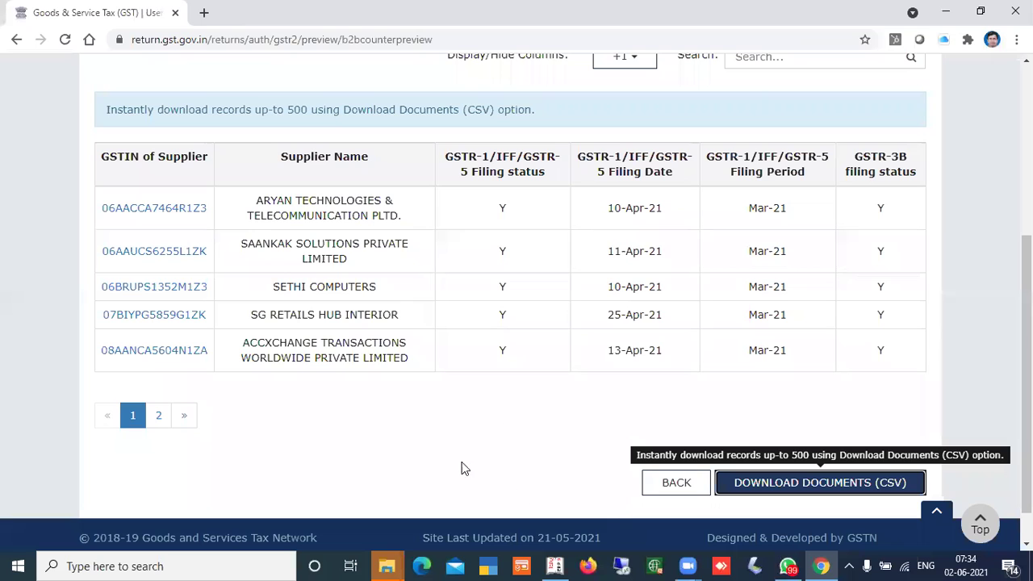
{"action": "left_click", "coordinate": [389, 566]}
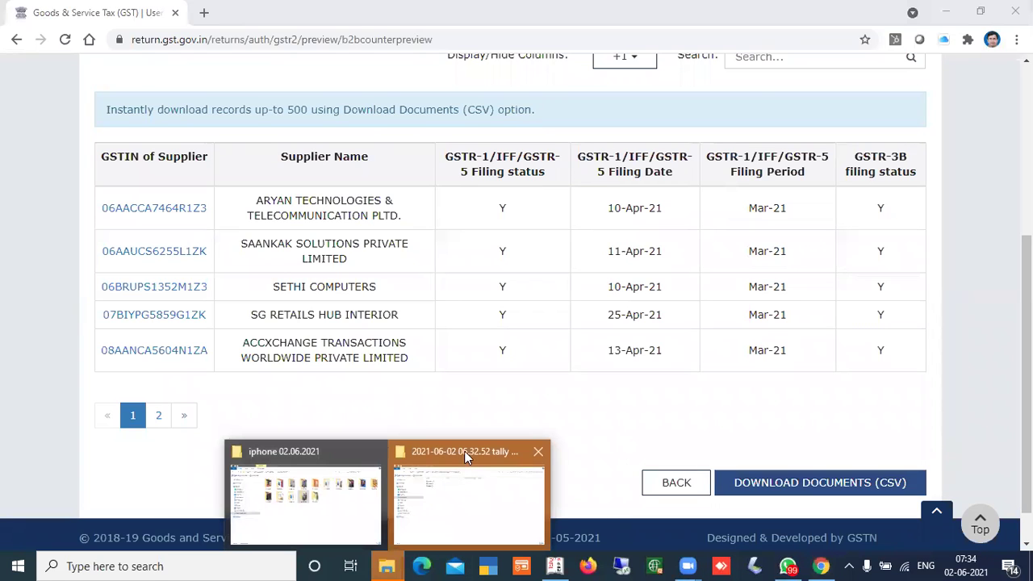
- Find the MyReport CSV in Downloads and retry opening it, dismissing Excel's memory error
{"action": "left_click", "coordinate": [464, 448]}
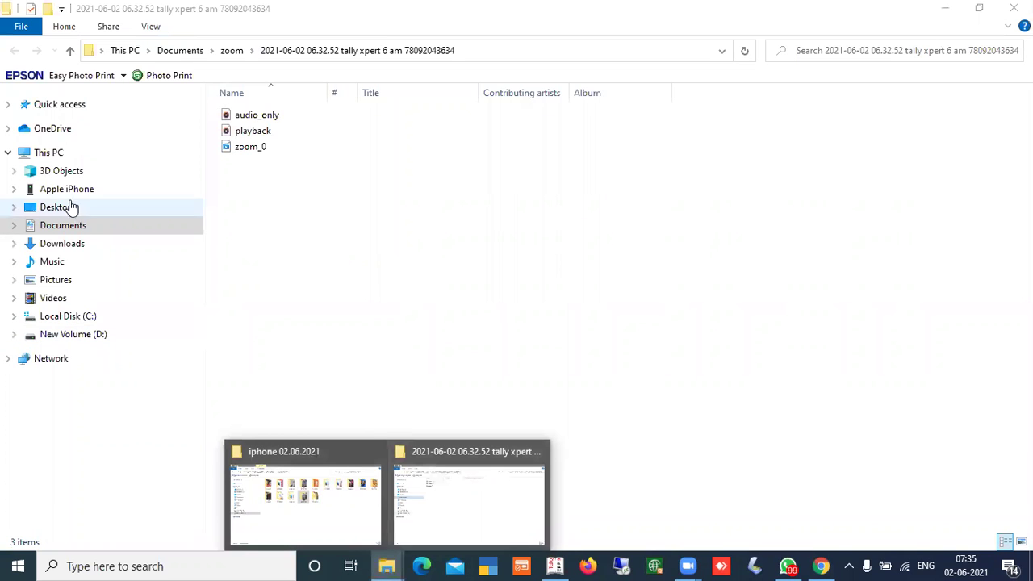
{"action": "left_click", "coordinate": [68, 244]}
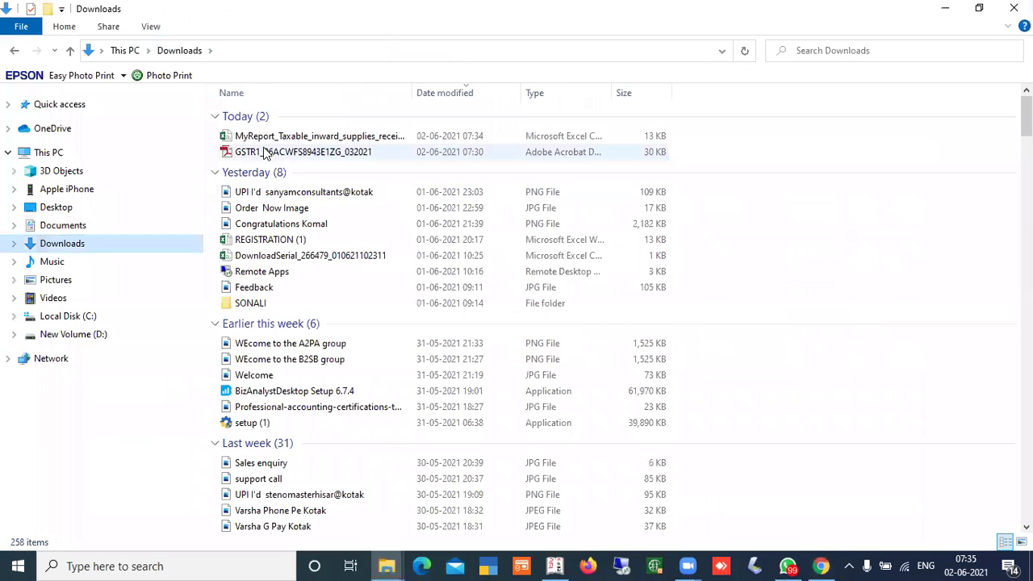
{"action": "double_click", "coordinate": [283, 137]}
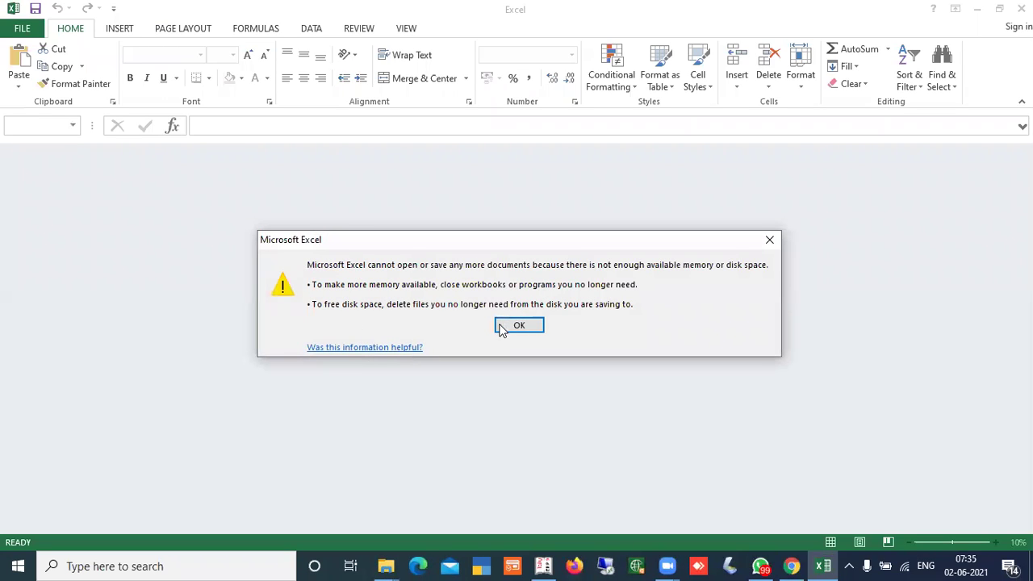
{"action": "left_click", "coordinate": [525, 331]}
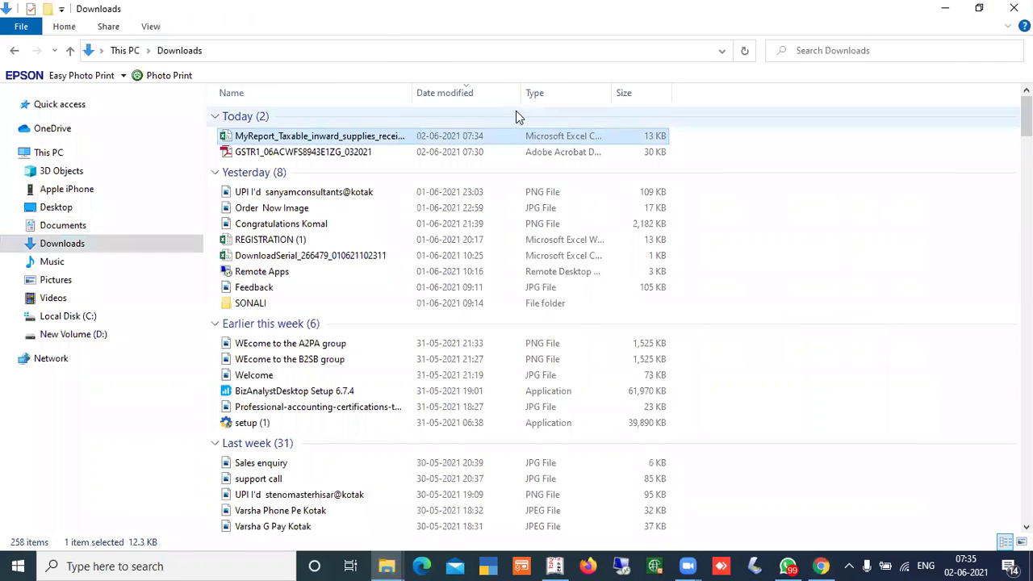
- Unblock the MyReport CSV file in its Properties and apply the change
{"action": "right_click", "coordinate": [323, 138]}
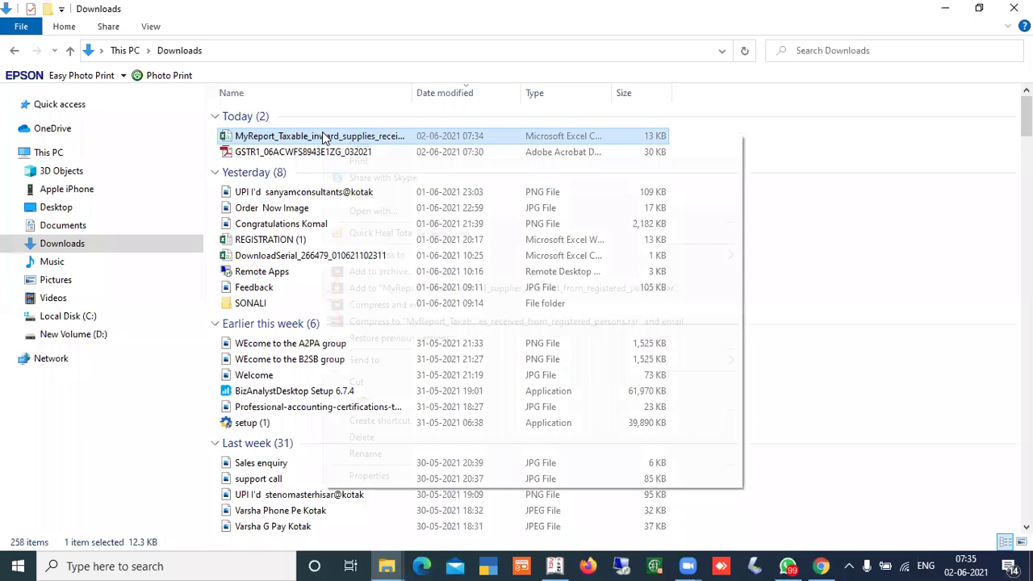
{"action": "left_click", "coordinate": [370, 476]}
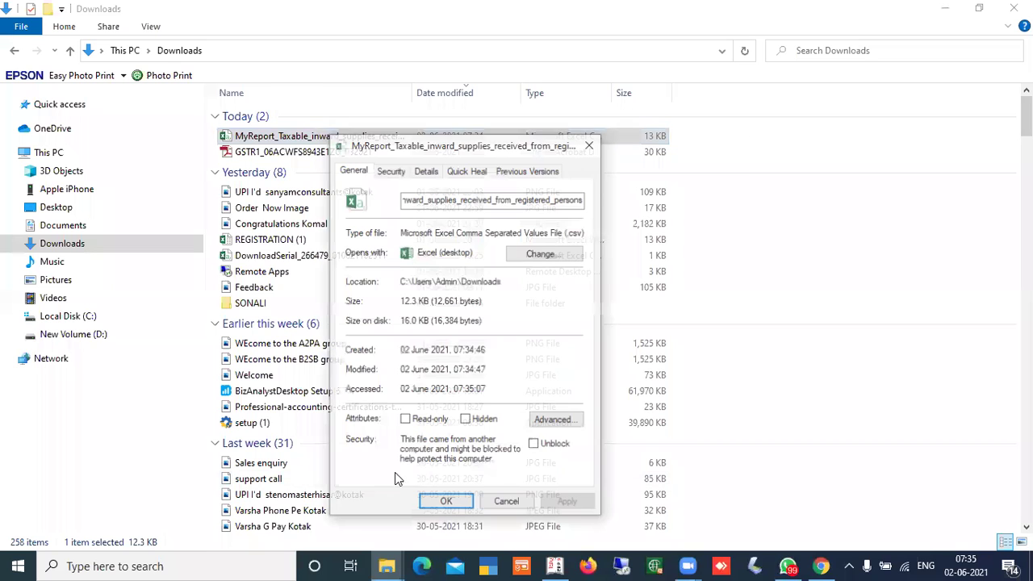
{"action": "left_click", "coordinate": [534, 444]}
{"action": "left_click", "coordinate": [567, 504]}
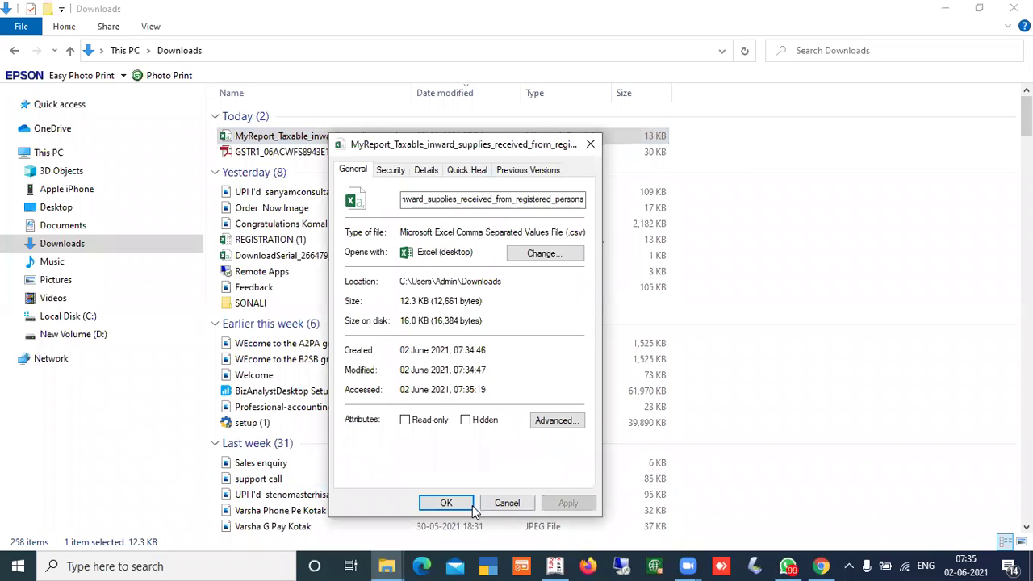
{"action": "left_click", "coordinate": [444, 504]}
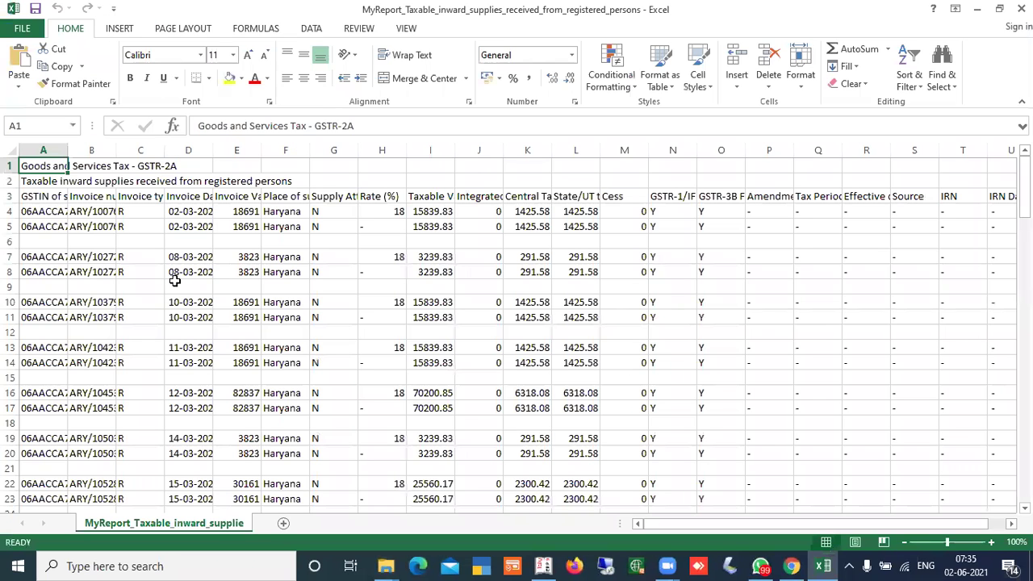
- AutoFit every column width on the GSTR-2A inward supplies sheet
{"action": "left_click", "coordinate": [8, 150]}
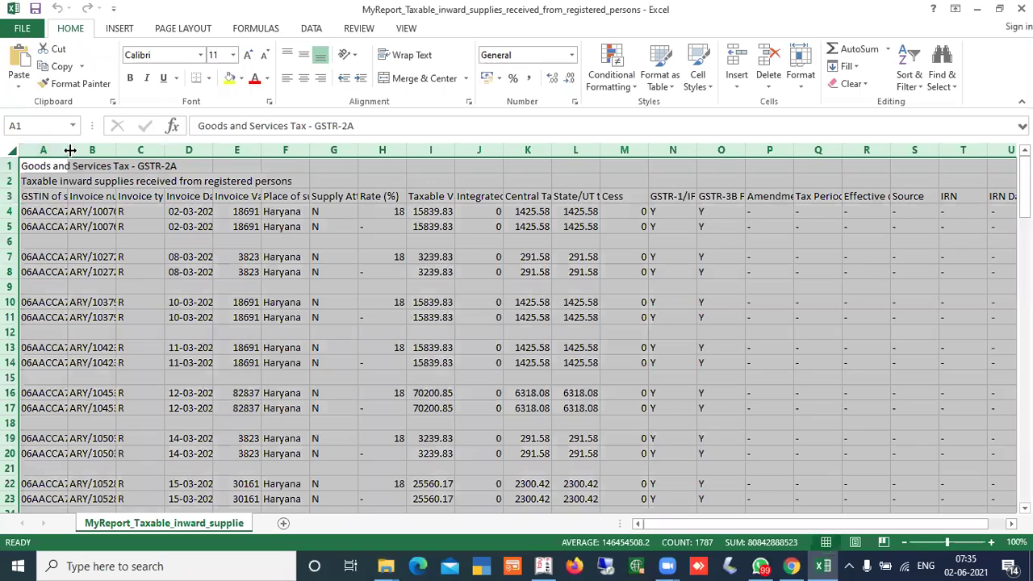
{"action": "double_click", "coordinate": [69, 150]}
{"action": "left_click", "coordinate": [208, 264]}
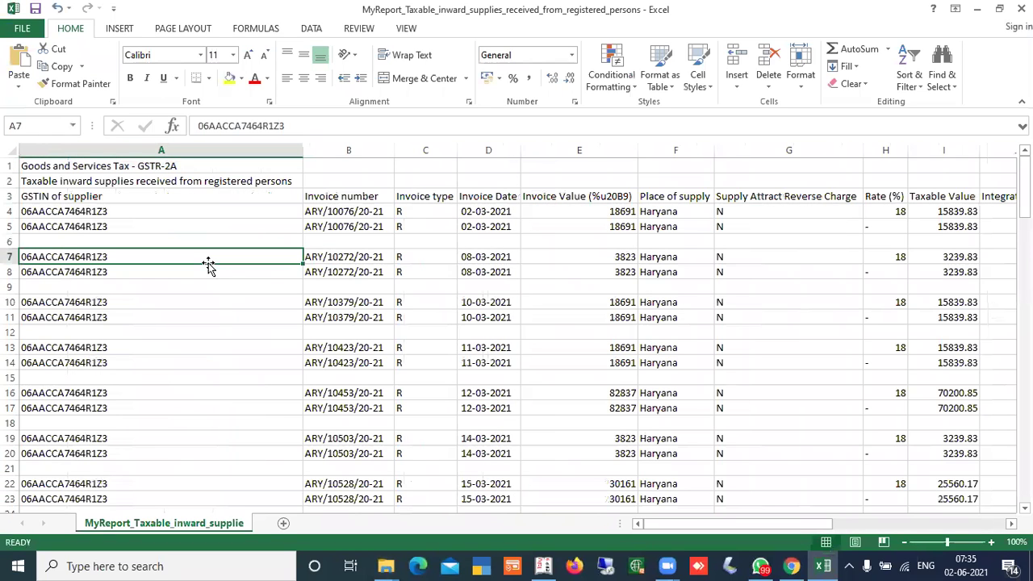
- Browse the invoice numbers in column B and supplier GSTINs in column A
{"action": "key", "text": "Right"}
{"action": "key", "text": "Right"}
{"action": "key", "text": "Up"}
{"action": "key", "text": "Up"}
{"action": "key", "text": "Up"}
{"action": "key", "text": "Left"}
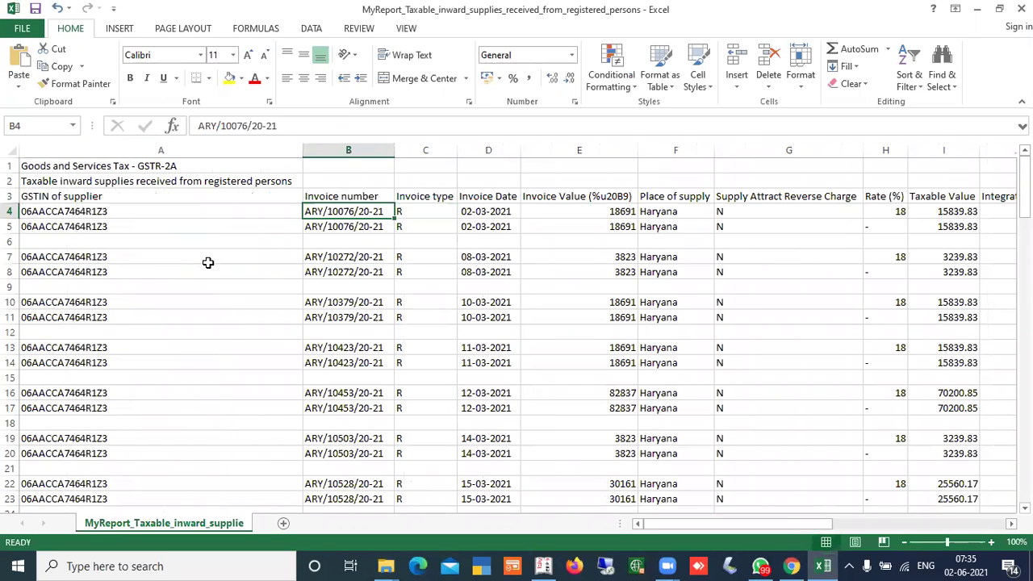
{"action": "key", "text": "ctrl+Down"}
{"action": "key", "text": "ctrl+Down"}
{"action": "key", "text": "ctrl+Down"}
{"action": "key", "text": "ctrl+Down"}
{"action": "key", "text": "ctrl+Down"}
{"action": "key", "text": "ctrl+Down"}
{"action": "key", "text": "ctrl+Down"}
{"action": "key", "text": "ctrl+Down"}
{"action": "key", "text": "ctrl+Down"}
{"action": "key", "text": "ctrl+Down"}
{"action": "key", "text": "ctrl+Down"}
{"action": "key", "text": "ctrl+Down"}
{"action": "key", "text": "ctrl+Down"}
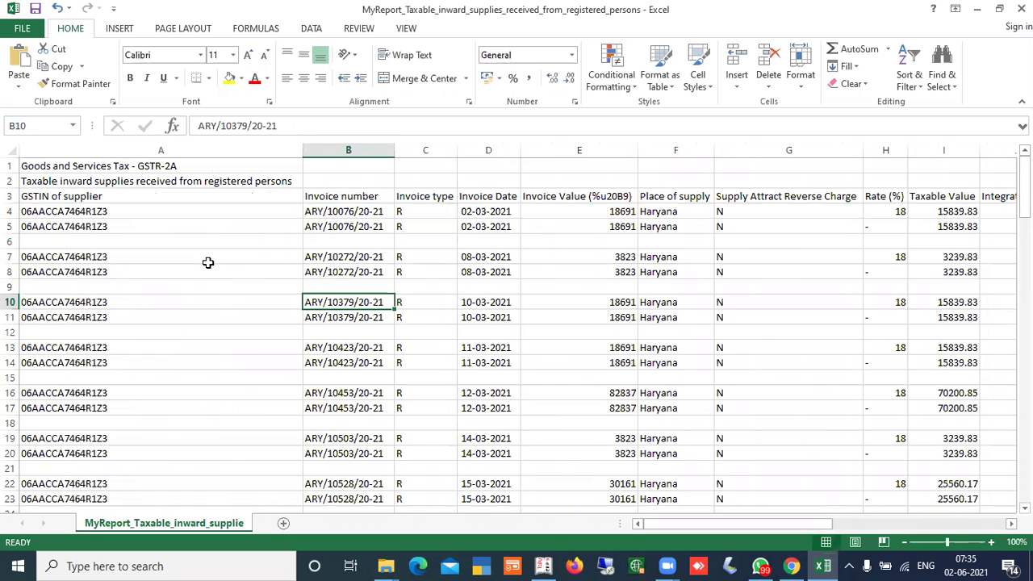
{"action": "key", "text": "Down"}
{"action": "key", "text": "Down"}
{"action": "key", "text": "Down"}
{"action": "key", "text": "Down"}
{"action": "key", "text": "Down"}
{"action": "key", "text": "Down"}
{"action": "key", "text": "Down"}
{"action": "key", "text": "Down"}
{"action": "key", "text": "Down"}
{"action": "key", "text": "Down"}
{"action": "key", "text": "Down"}
{"action": "key", "text": "Down"}
{"action": "key", "text": "Down"}
{"action": "key", "text": "Down"}
{"action": "key", "text": "Down"}
{"action": "key", "text": "Down"}
{"action": "key", "text": "Down"}
{"action": "key", "text": "Down"}
{"action": "key", "text": "Down"}
{"action": "key", "text": "Down"}
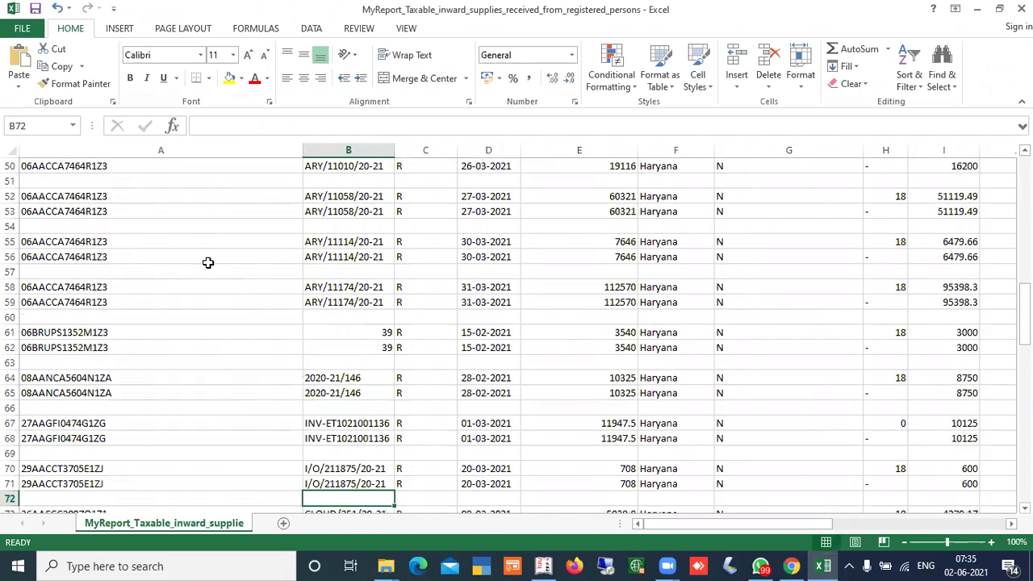
{"action": "key", "text": "Up"}
{"action": "key", "text": "Up"}
{"action": "key", "text": "Up"}
{"action": "key", "text": "Up"}
{"action": "key", "text": "Up"}
{"action": "key", "text": "Up"}
{"action": "key", "text": "Up"}
{"action": "key", "text": "Up"}
{"action": "key", "text": "Up"}
{"action": "key", "text": "Up"}
{"action": "key", "text": "Up"}
{"action": "key", "text": "Up"}
{"action": "key", "text": "Up"}
{"action": "key", "text": "Up"}
{"action": "key", "text": "Up"}
{"action": "key", "text": "Up"}
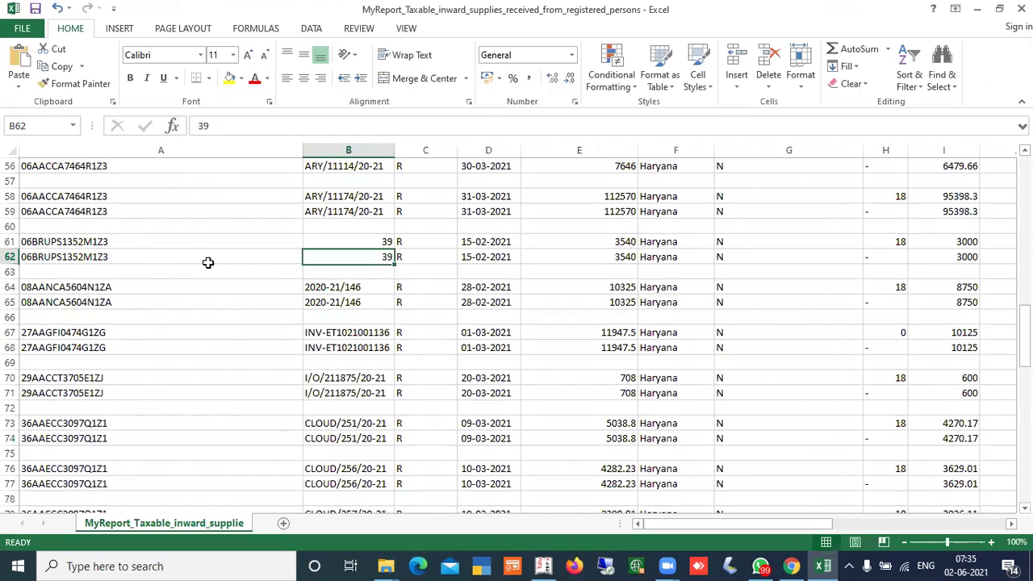
{"action": "key", "text": "Down"}
{"action": "key", "text": "Down"}
{"action": "key", "text": "Down"}
{"action": "key", "text": "Down"}
{"action": "key", "text": "Down"}
{"action": "key", "text": "Down"}
{"action": "key", "text": "Down"}
{"action": "key", "text": "Down"}
{"action": "key", "text": "Down"}
{"action": "key", "text": "Down"}
{"action": "key", "text": "Down"}
{"action": "key", "text": "Down"}
{"action": "key", "text": "Down"}
{"action": "key", "text": "Down"}
{"action": "key", "text": "Down"}
{"action": "key", "text": "Down"}
{"action": "key", "text": "Down"}
{"action": "key", "text": "Down"}
{"action": "key", "text": "Down"}
{"action": "key", "text": "Down"}
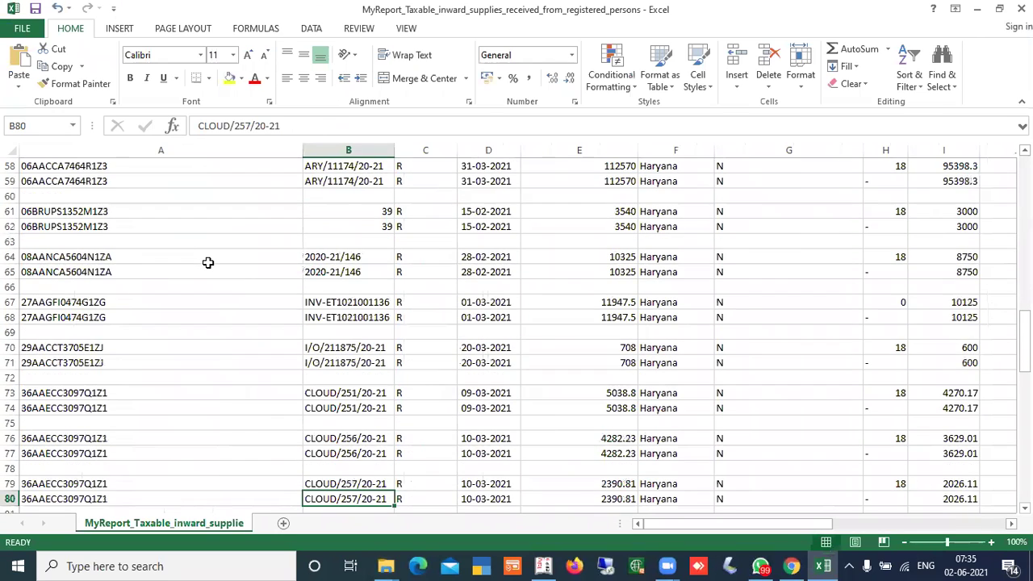
{"action": "key", "text": "Down"}
{"action": "key", "text": "Down"}
{"action": "key", "text": "Down"}
{"action": "key", "text": "Down"}
{"action": "key", "text": "Down"}
{"action": "key", "text": "Down"}
{"action": "key", "text": "Down"}
{"action": "key", "text": "Down"}
{"action": "key", "text": "Down"}
{"action": "key", "text": "Down"}
{"action": "key", "text": "Down"}
{"action": "key", "text": "Down"}
{"action": "key", "text": "Down"}
{"action": "key", "text": "Down"}
{"action": "key", "text": "Down"}
{"action": "key", "text": "Down"}
{"action": "key", "text": "Down"}
{"action": "key", "text": "Down"}
{"action": "key", "text": "Down"}
{"action": "key", "text": "Down"}
{"action": "key", "text": "Down"}
{"action": "key", "text": "Down"}
{"action": "key", "text": "Down"}
{"action": "key", "text": "Down"}
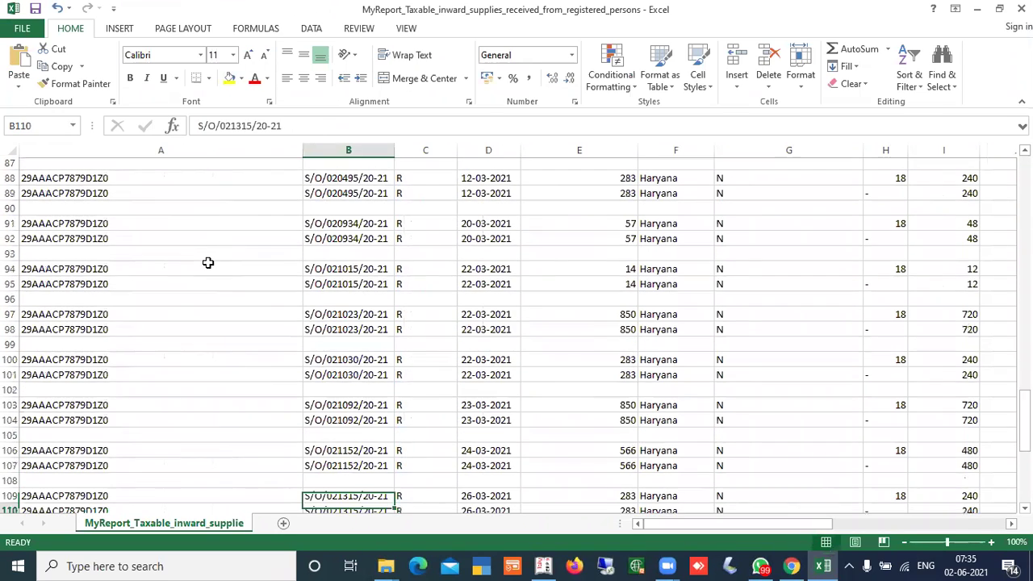
{"action": "key", "text": "Left"}
{"action": "key", "text": "Down"}
{"action": "key", "text": "Down"}
{"action": "key", "text": "Down"}
{"action": "key", "text": "Down"}
{"action": "key", "text": "Down"}
{"action": "key", "text": "Down"}
{"action": "key", "text": "Down"}
{"action": "key", "text": "Down"}
{"action": "key", "text": "Down"}
{"action": "key", "text": "Down"}
{"action": "key", "text": "Down"}
{"action": "key", "text": "Down"}
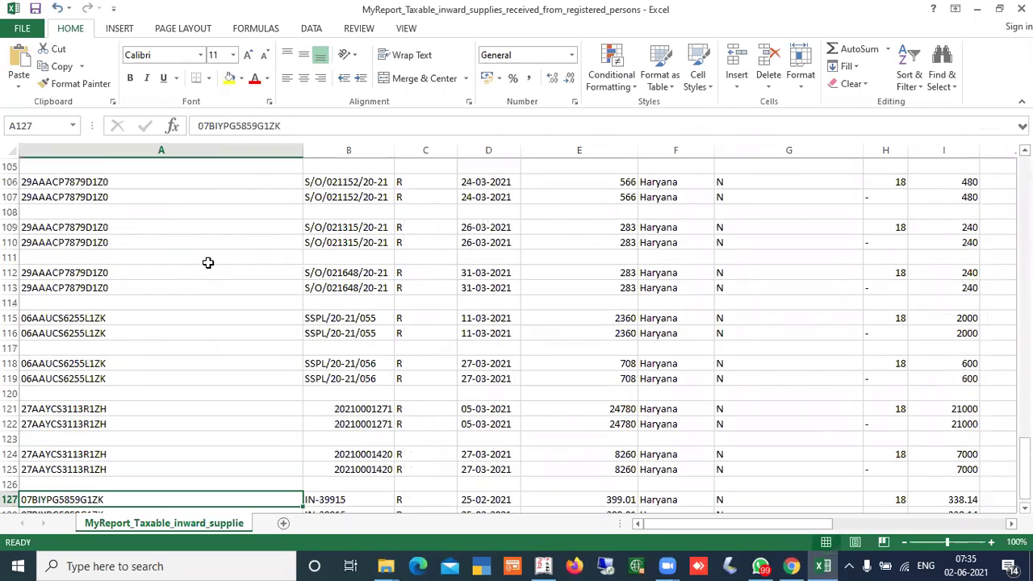
{"action": "key", "text": "Up"}
{"action": "key", "text": "Up"}
{"action": "key", "text": "Up"}
{"action": "key", "text": "Up"}
{"action": "key", "text": "Up"}
{"action": "key", "text": "Up"}
{"action": "key", "text": "Up"}
{"action": "key", "text": "Up"}
{"action": "key", "text": "Up"}
{"action": "key", "text": "Up"}
{"action": "key", "text": "Up"}
{"action": "key", "text": "Up"}
{"action": "key", "text": "Up"}
{"action": "key", "text": "Up"}
{"action": "key", "text": "Up"}
{"action": "key", "text": "Up"}
{"action": "key", "text": "Up"}
{"action": "key", "text": "Up"}
{"action": "key", "text": "Up"}
{"action": "key", "text": "Up"}
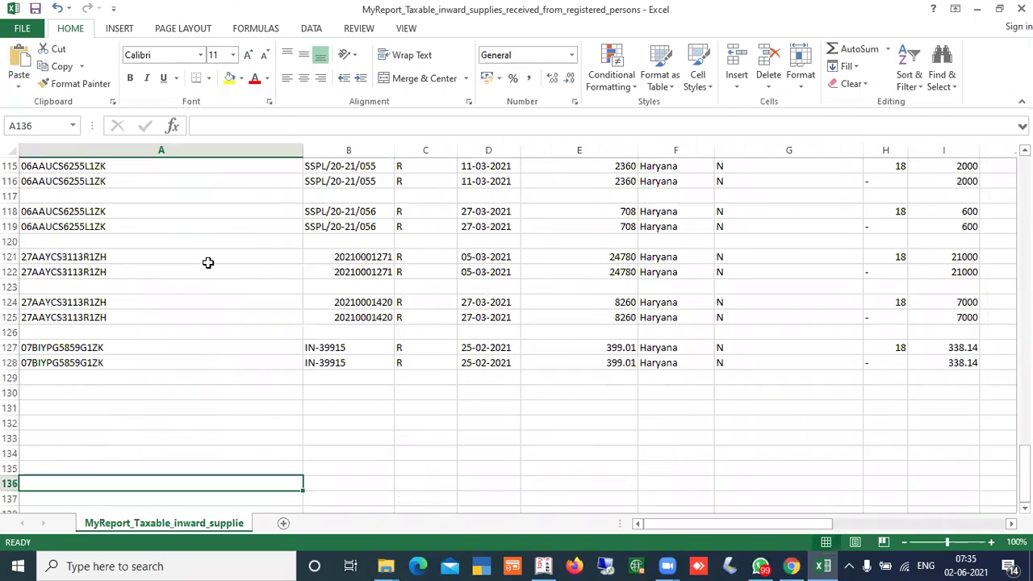
{"action": "key", "text": "Up"}
{"action": "key", "text": "Up"}
{"action": "key", "text": "Up"}
{"action": "key", "text": "Up"}
{"action": "key", "text": "Up"}
{"action": "key", "text": "Up"}
{"action": "key", "text": "Up"}
{"action": "key", "text": "Up"}
{"action": "key", "text": "Up"}
{"action": "key", "text": "Up"}
{"action": "key", "text": "Up"}
{"action": "key", "text": "Up"}
{"action": "key", "text": "Up"}
{"action": "key", "text": "Up"}
{"action": "key", "text": "Up"}
{"action": "key", "text": "Up"}
{"action": "key", "text": "Up"}
{"action": "key", "text": "Up"}
{"action": "key", "text": "Up"}
{"action": "key", "text": "Up"}
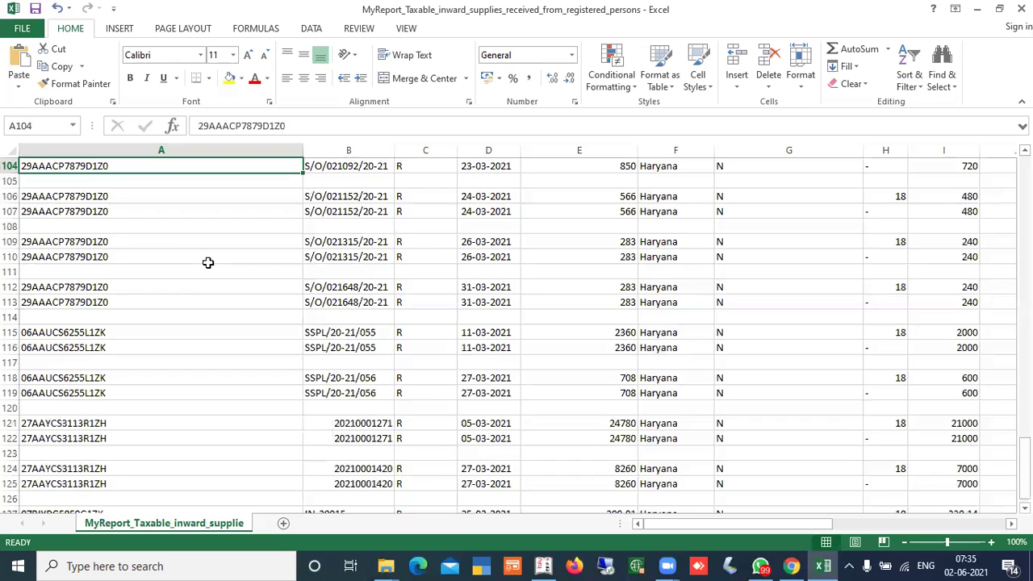
{"action": "key", "text": "Up"}
{"action": "key", "text": "Up"}
{"action": "key", "text": "Up"}
{"action": "key", "text": "Up"}
{"action": "key", "text": "Up"}
{"action": "key", "text": "Up"}
{"action": "key", "text": "Up"}
{"action": "key", "text": "Up"}
{"action": "key", "text": "Up"}
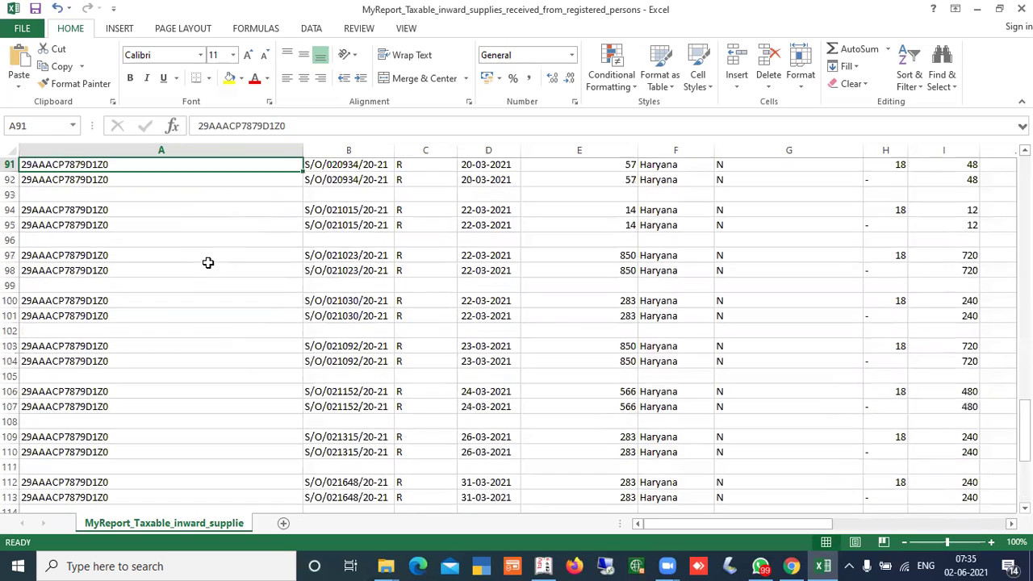
- Review the invoices around row 82 down to the end of the supplier list
{"action": "key", "text": "Right"}
{"action": "key", "text": "Up"}
{"action": "key", "text": "Up"}
{"action": "key", "text": "Up"}
{"action": "key", "text": "Up"}
{"action": "key", "text": "Up"}
{"action": "key", "text": "Up"}
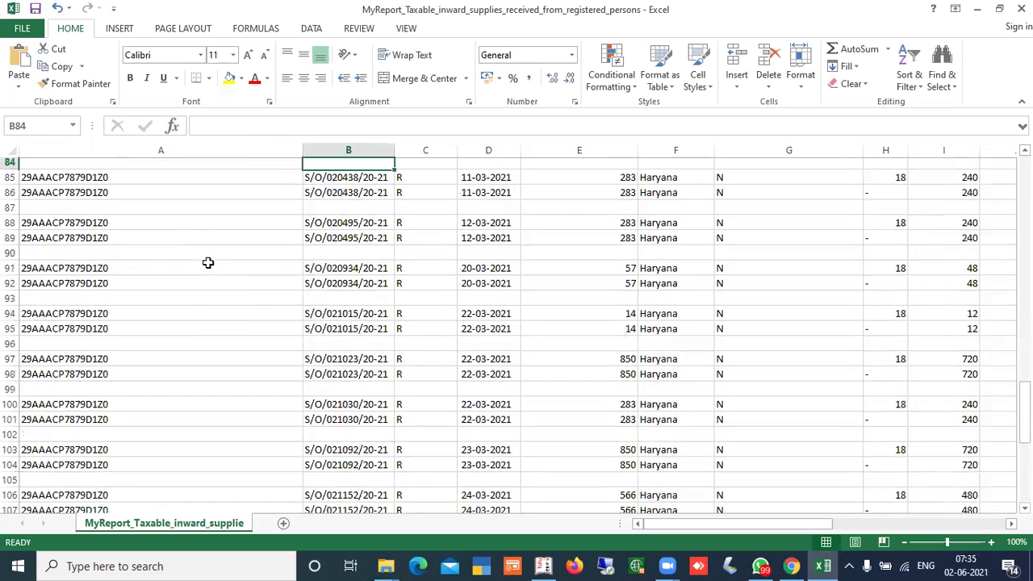
{"action": "key", "text": "Up"}
{"action": "key", "text": "Up"}
{"action": "key", "text": "Up"}
{"action": "key", "text": "Up"}
{"action": "key", "text": "Down"}
{"action": "key", "text": "Down"}
{"action": "key", "text": "Down"}
{"action": "key", "text": "Down"}
{"action": "key", "text": "Down"}
{"action": "key", "text": "Down"}
{"action": "left_click", "coordinate": [208, 263]}
{"action": "key", "text": "Down"}
{"action": "key", "text": "Down"}
{"action": "key", "text": "Down"}
{"action": "key", "text": "Down"}
{"action": "key", "text": "Down"}
{"action": "key", "text": "Down"}
{"action": "key", "text": "Down"}
{"action": "key", "text": "Down"}
{"action": "key", "text": "Down"}
{"action": "key", "text": "Down"}
{"action": "key", "text": "Down"}
{"action": "key", "text": "Down"}
{"action": "key", "text": "Down"}
{"action": "key", "text": "Down"}
{"action": "key", "text": "Down"}
{"action": "key", "text": "Down"}
{"action": "key", "text": "Down"}
{"action": "key", "text": "Down"}
{"action": "key", "text": "Down"}
{"action": "key", "text": "Down"}
{"action": "key", "text": "Down"}
{"action": "key", "text": "Down"}
{"action": "key", "text": "Down"}
{"action": "key", "text": "Down"}
{"action": "key", "text": "Down"}
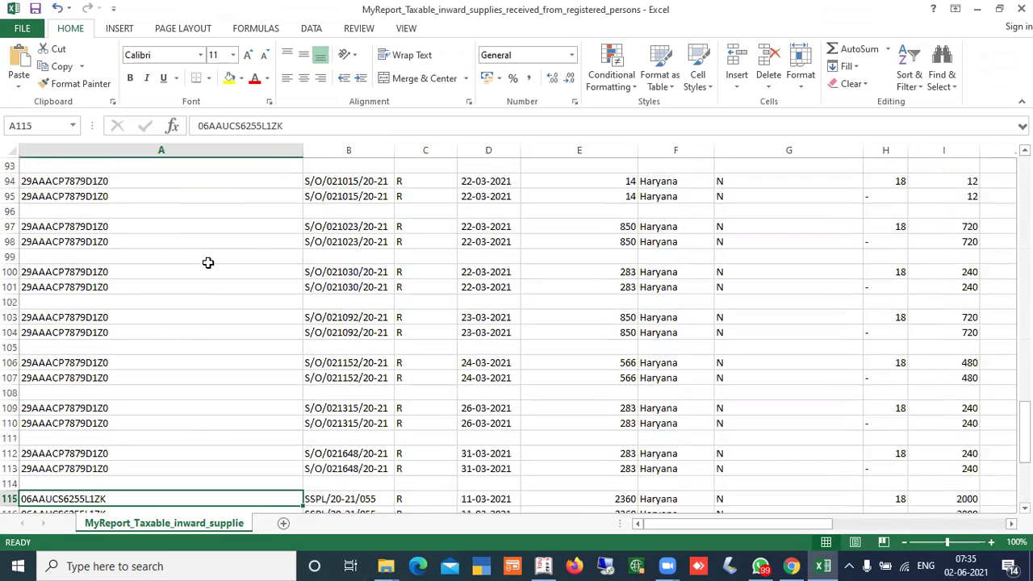
{"action": "key", "text": "Down"}
{"action": "key", "text": "Down"}
{"action": "key", "text": "Down"}
{"action": "key", "text": "Down"}
{"action": "key", "text": "Down"}
{"action": "key", "text": "Down"}
{"action": "key", "text": "Down"}
{"action": "key", "text": "Down"}
{"action": "key", "text": "Down"}
{"action": "key", "text": "Down"}
{"action": "key", "text": "Down"}
{"action": "key", "text": "Down"}
{"action": "key", "text": "Down"}
{"action": "key", "text": "Down"}
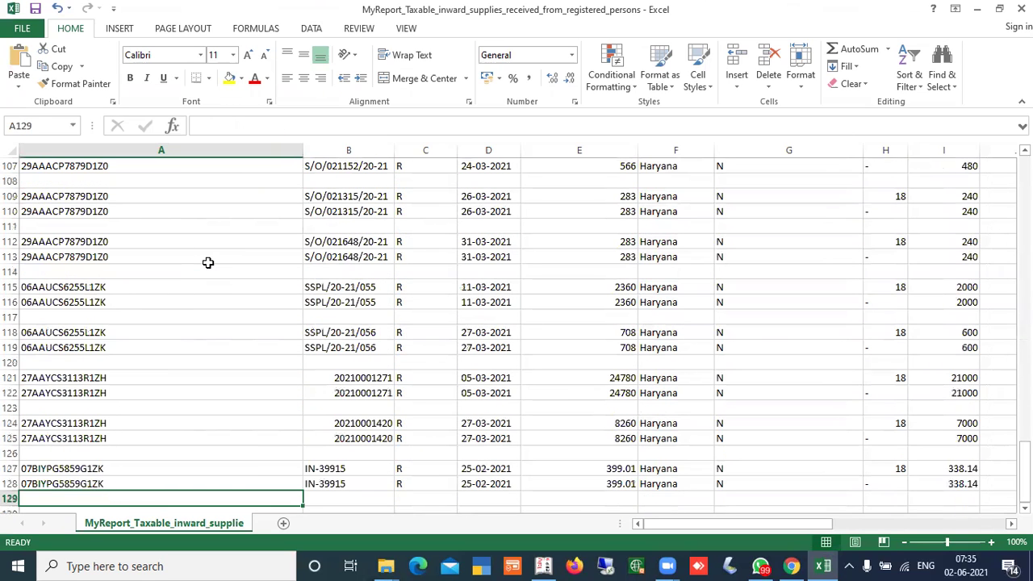
{"action": "key", "text": "Right"}
{"action": "key", "text": "Down"}
{"action": "key", "text": "Down"}
{"action": "key", "text": "Up"}
{"action": "key", "text": "Up"}
{"action": "key", "text": "Up"}
{"action": "key", "text": "Up"}
{"action": "key", "text": "Up"}
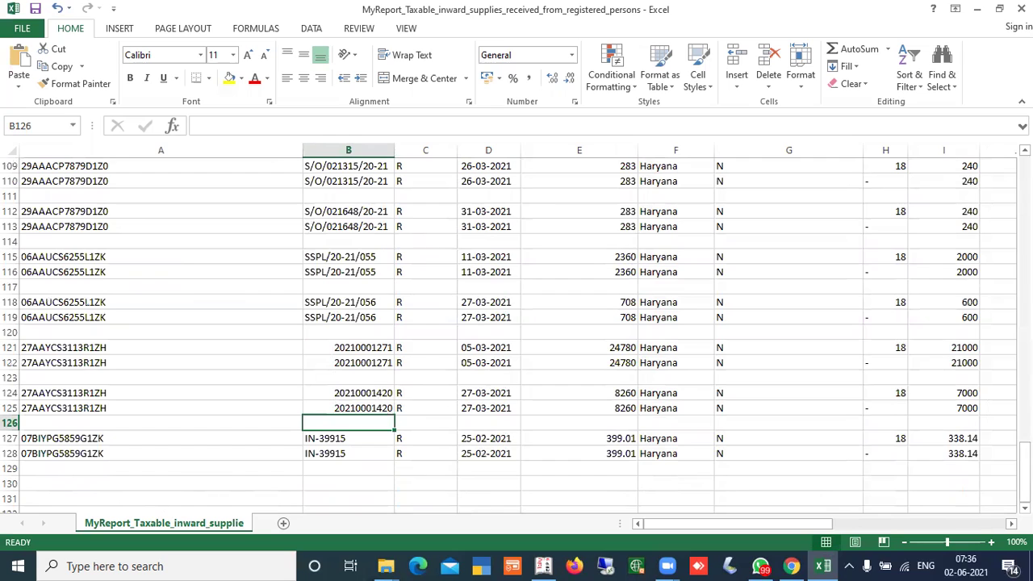
- Close Excel, saving the report over the existing CSV file in CSV format
{"action": "left_click", "coordinate": [1022, 8]}
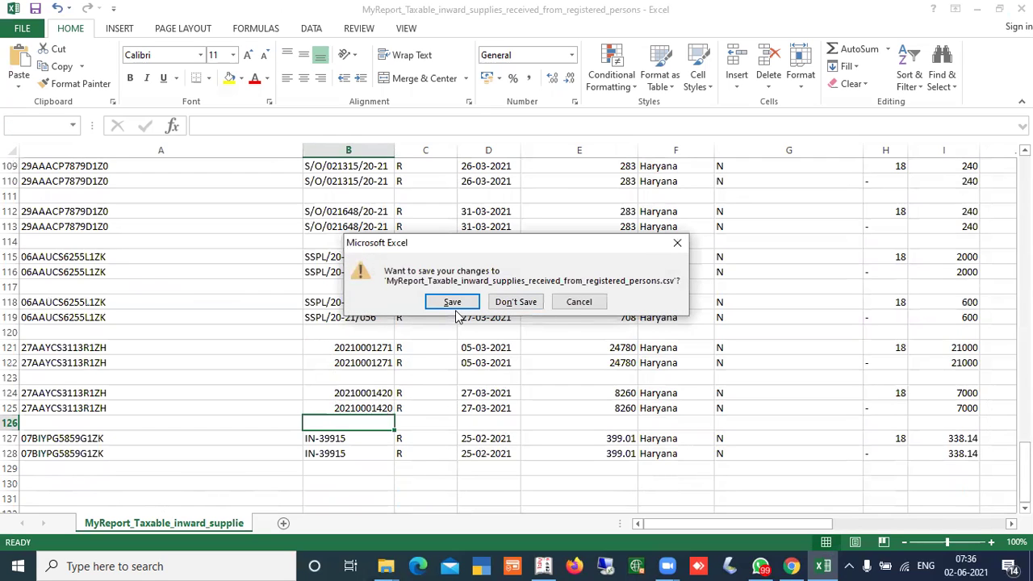
{"action": "left_click", "coordinate": [452, 302]}
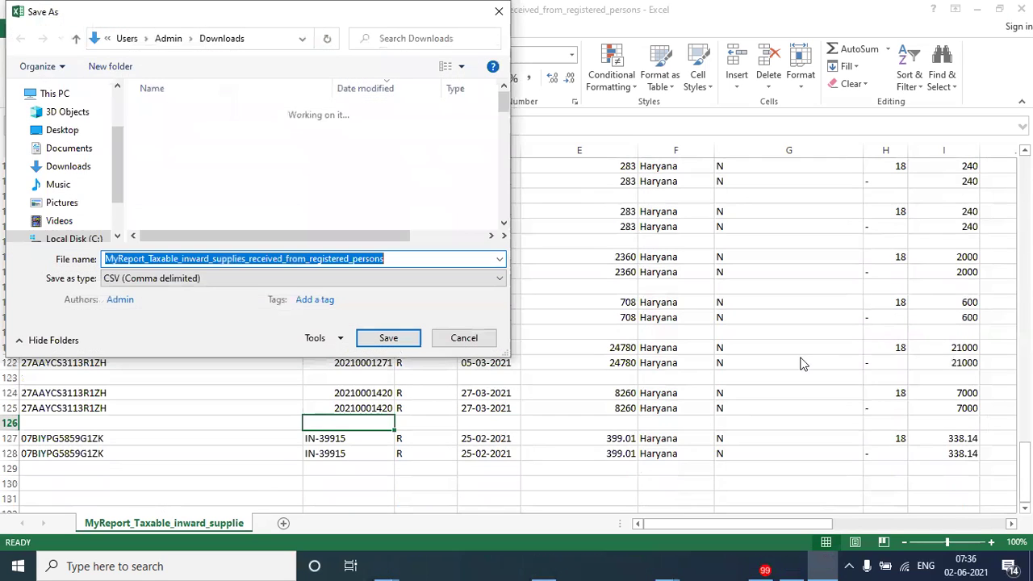
{"action": "left_click", "coordinate": [392, 341]}
{"action": "left_click", "coordinate": [628, 287]}
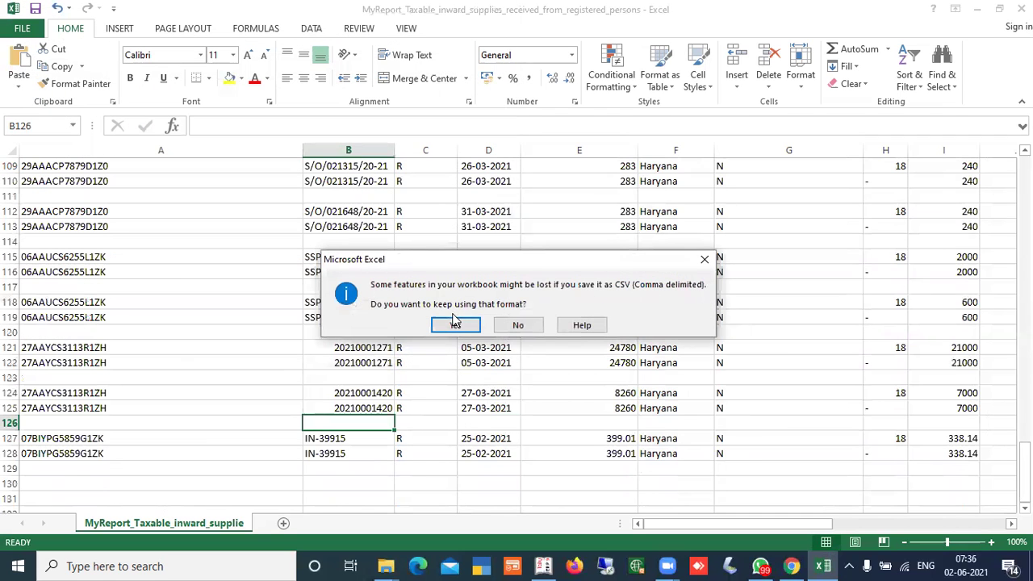
{"action": "left_click", "coordinate": [455, 327]}
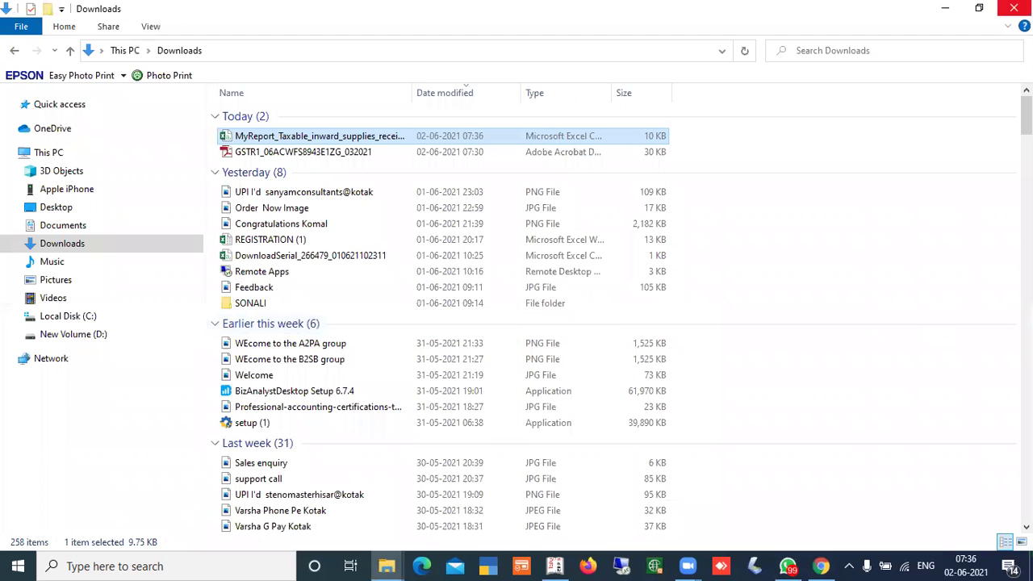
- Return to the GSTR-2A details and check the credit/debit notes section
{"action": "left_click", "coordinate": [1014, 8]}
{"action": "left_click", "coordinate": [676, 484]}
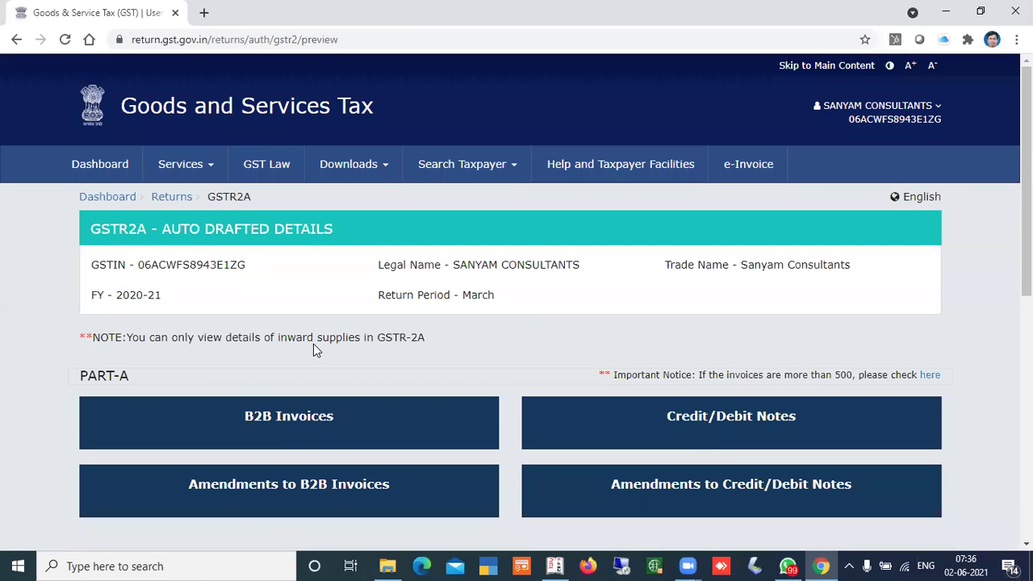
{"action": "scroll", "coordinate": [758, 375], "scroll_direction": "down", "scroll_amount": 1}
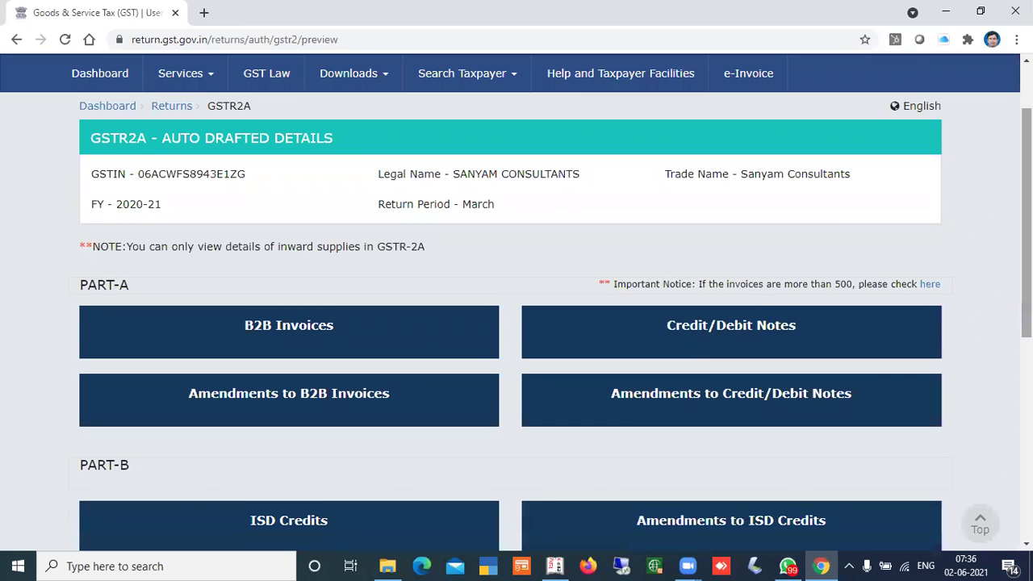
{"action": "left_click", "coordinate": [748, 329]}
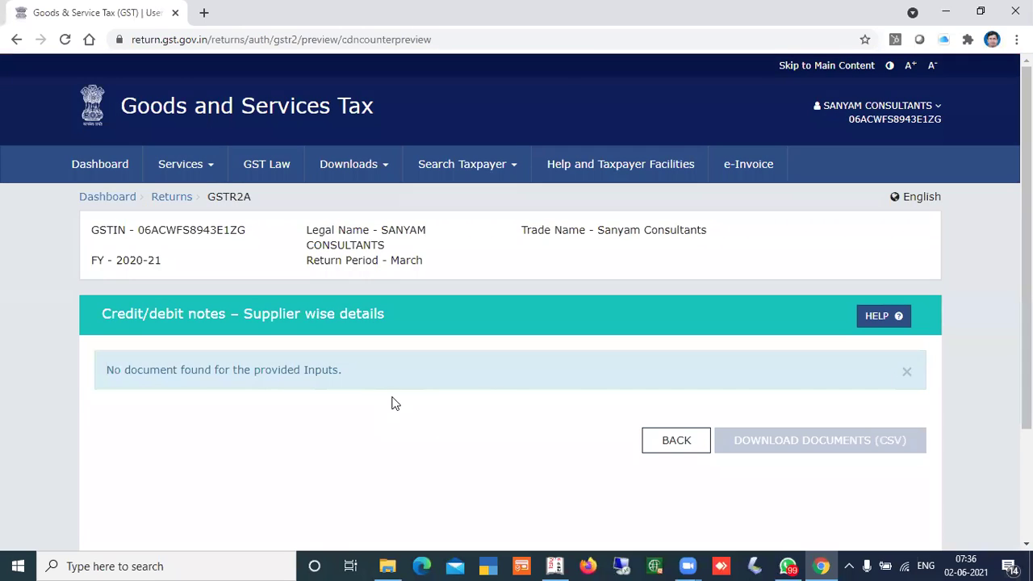
{"action": "left_click", "coordinate": [691, 440]}
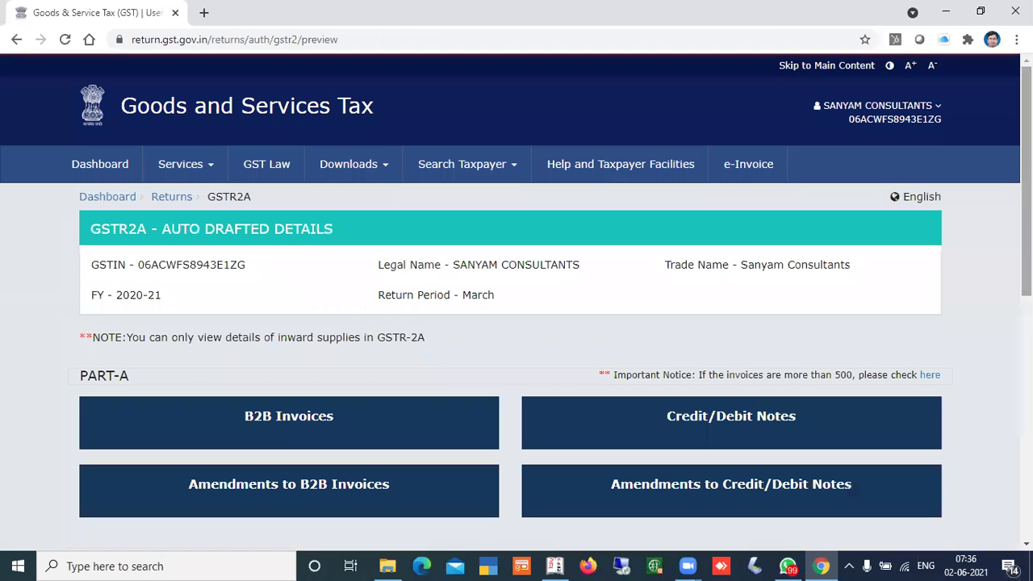
- Load the March 2020-21 returns dashboard and open the monthly GSTR-2B statement
{"action": "left_click", "coordinate": [170, 197]}
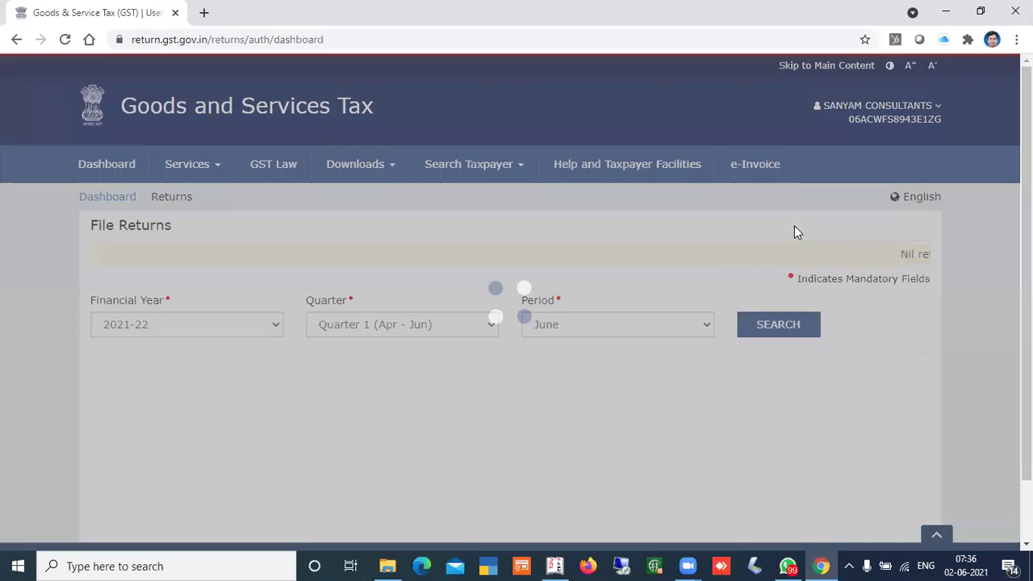
{"action": "left_click", "coordinate": [261, 326]}
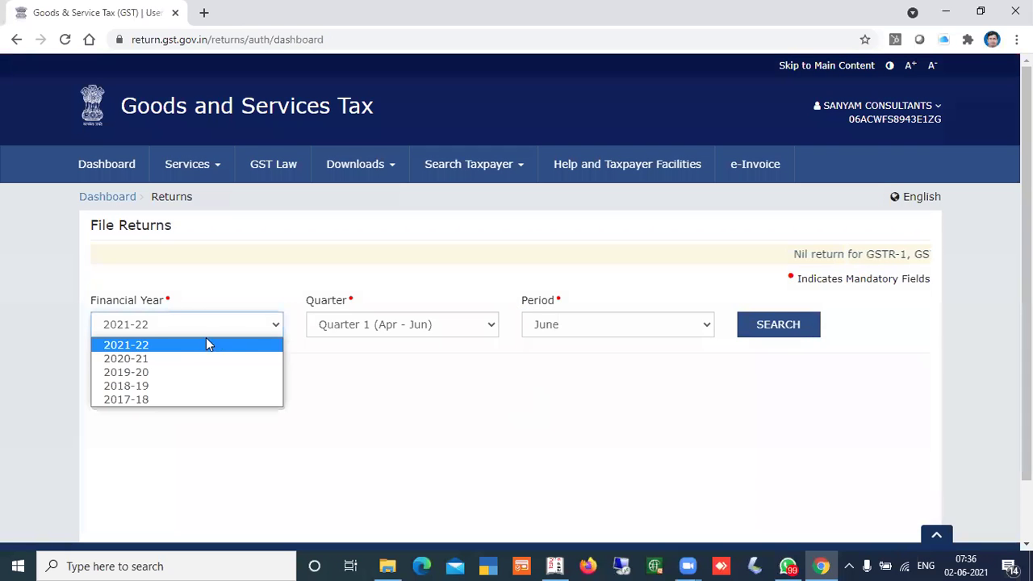
{"action": "left_click", "coordinate": [171, 360]}
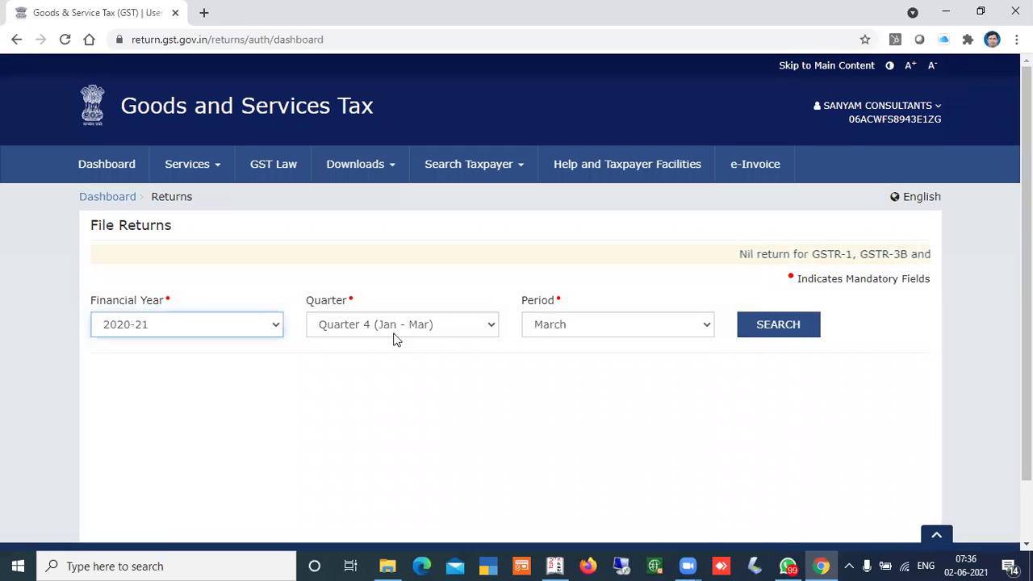
{"action": "left_click", "coordinate": [781, 336]}
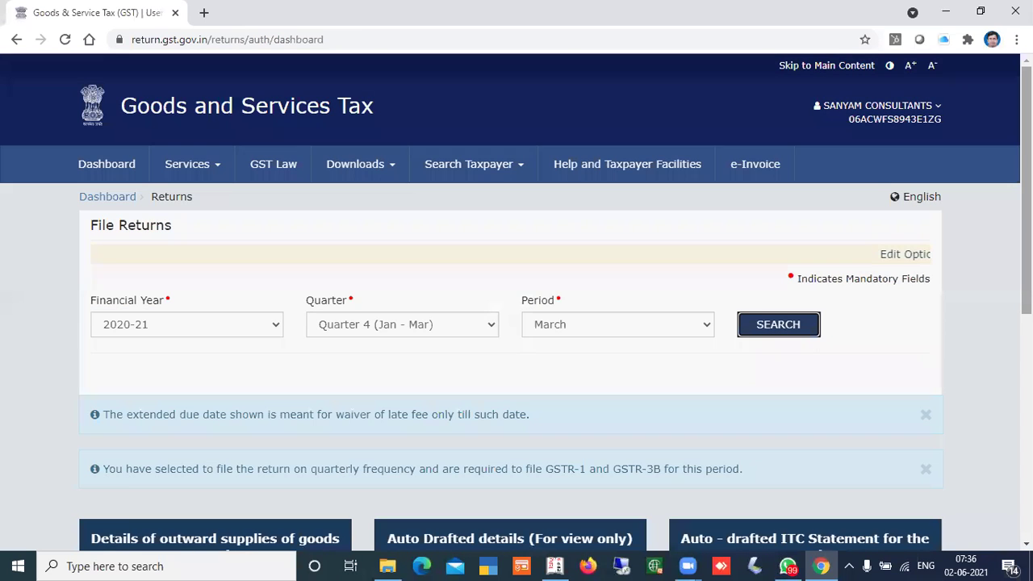
{"action": "scroll", "coordinate": [517, 322], "scroll_direction": "down", "scroll_amount": 2}
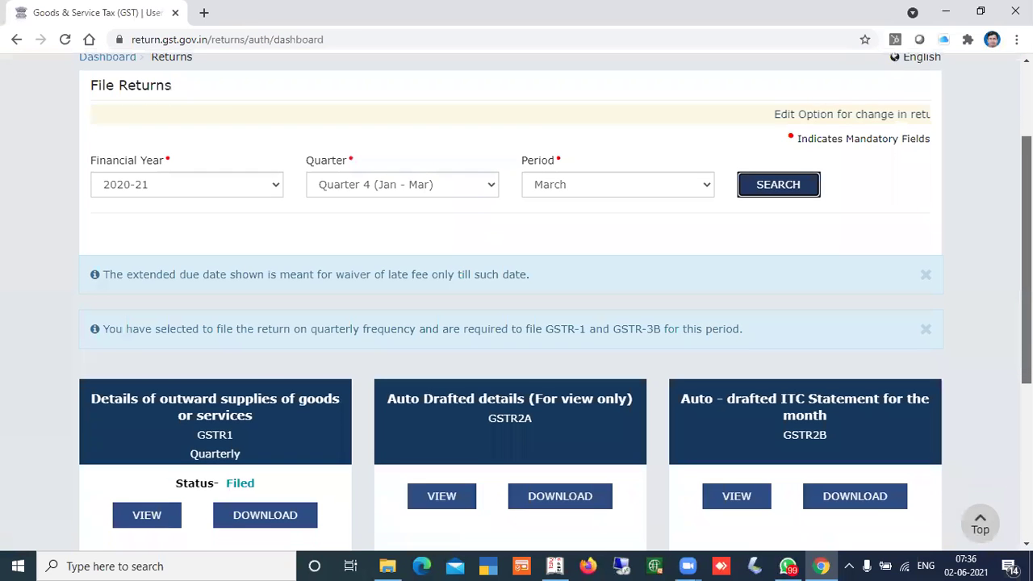
{"action": "scroll", "coordinate": [517, 323], "scroll_direction": "down", "scroll_amount": 2}
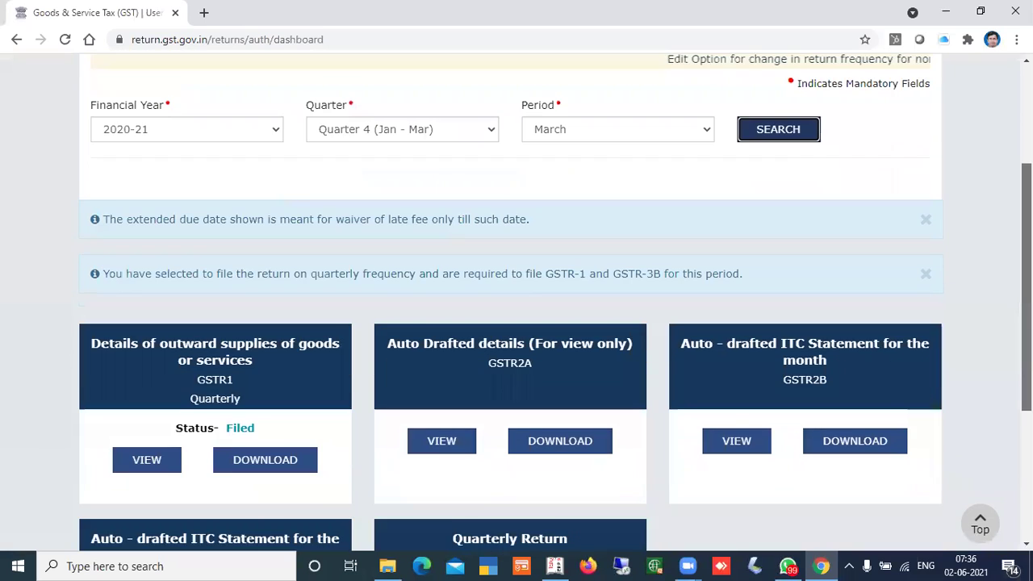
{"action": "scroll", "coordinate": [698, 339], "scroll_direction": "down", "scroll_amount": 2}
{"action": "left_click", "coordinate": [731, 320]}
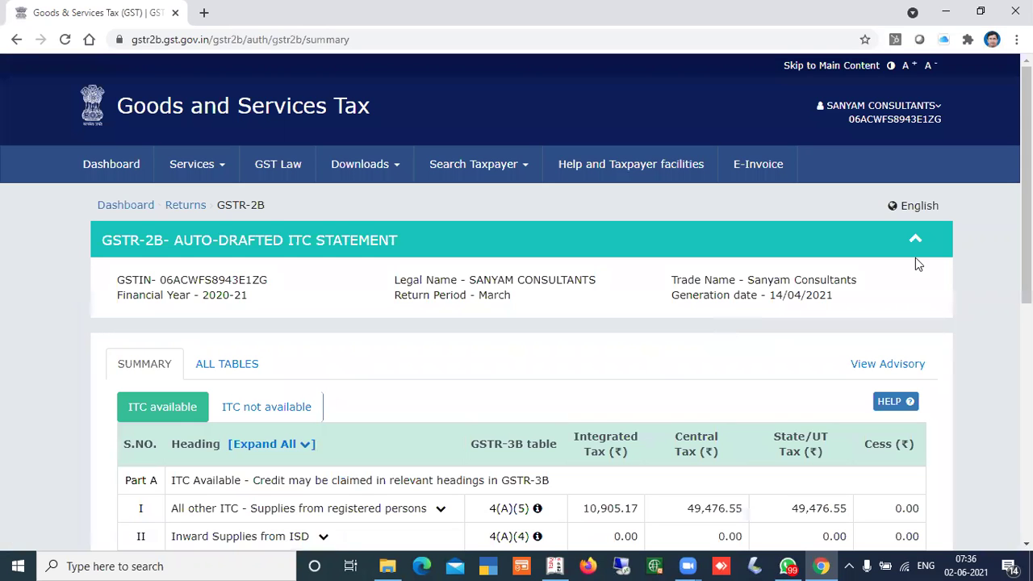
- Download the GSTR-2B details Excel and summary PDF into Downloads
{"action": "scroll", "coordinate": [517, 302], "scroll_direction": "down", "scroll_amount": 3}
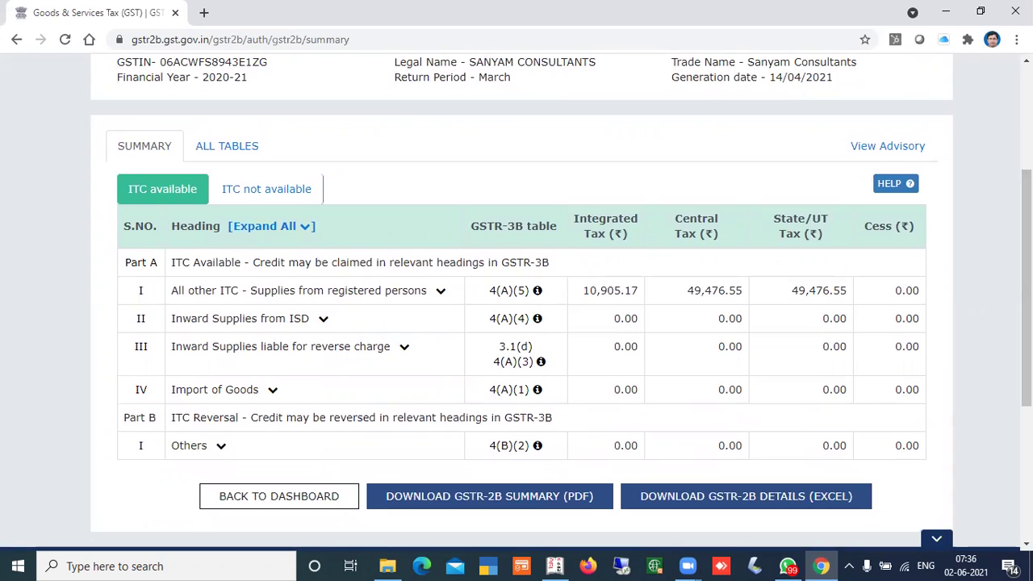
{"action": "left_click", "coordinate": [752, 502]}
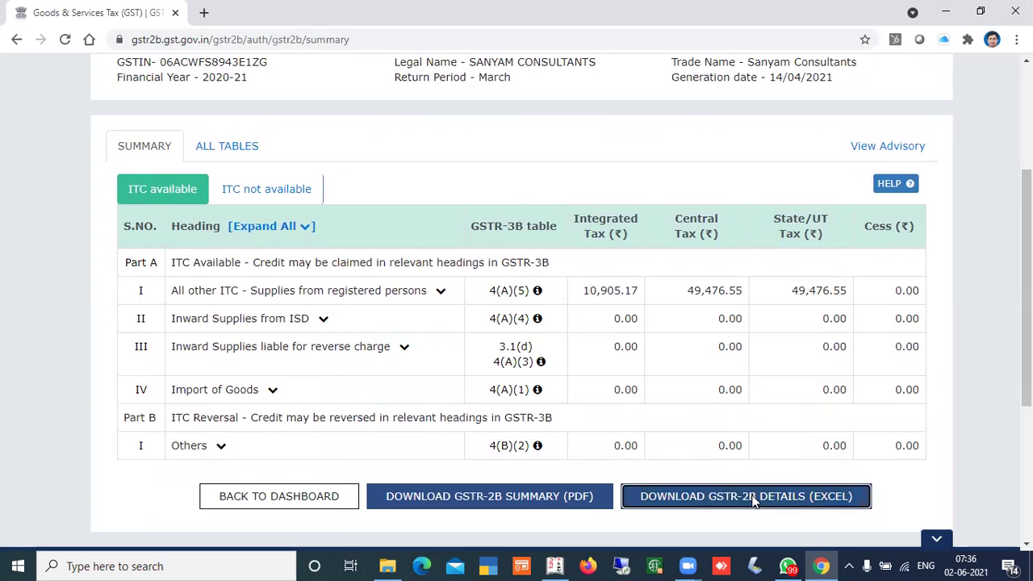
{"action": "left_click", "coordinate": [379, 342]}
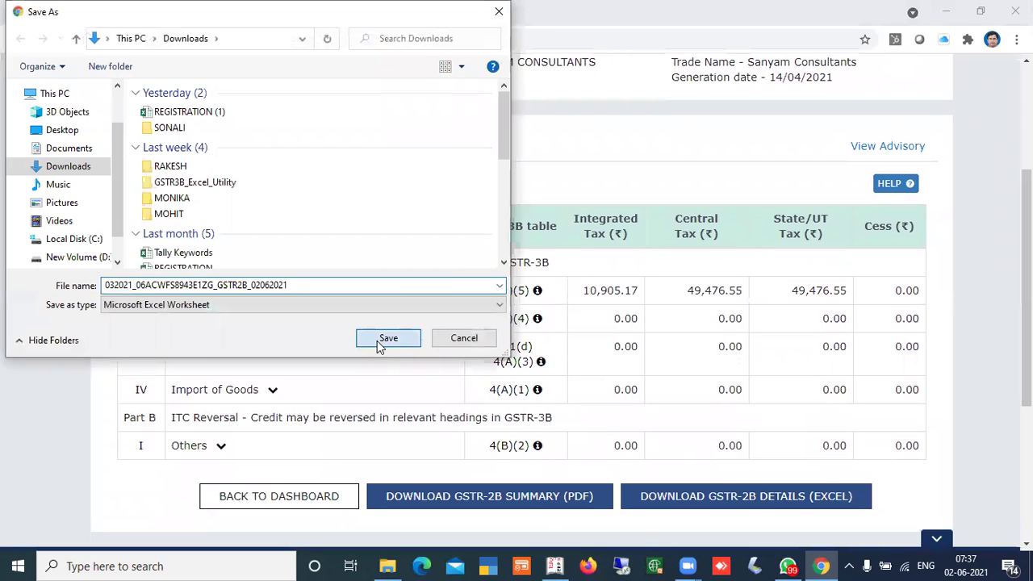
{"action": "left_click", "coordinate": [448, 504]}
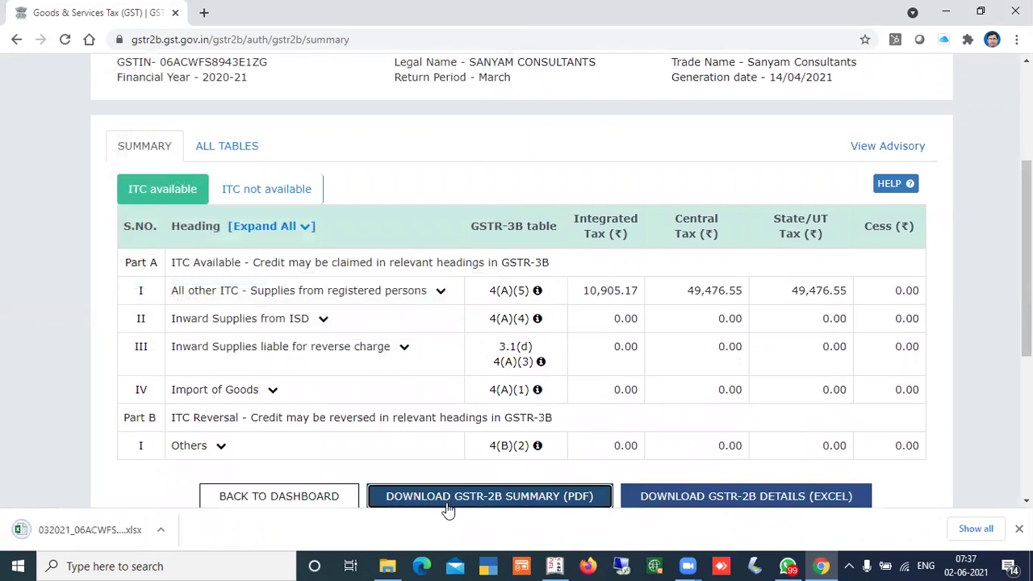
{"action": "left_click", "coordinate": [390, 340]}
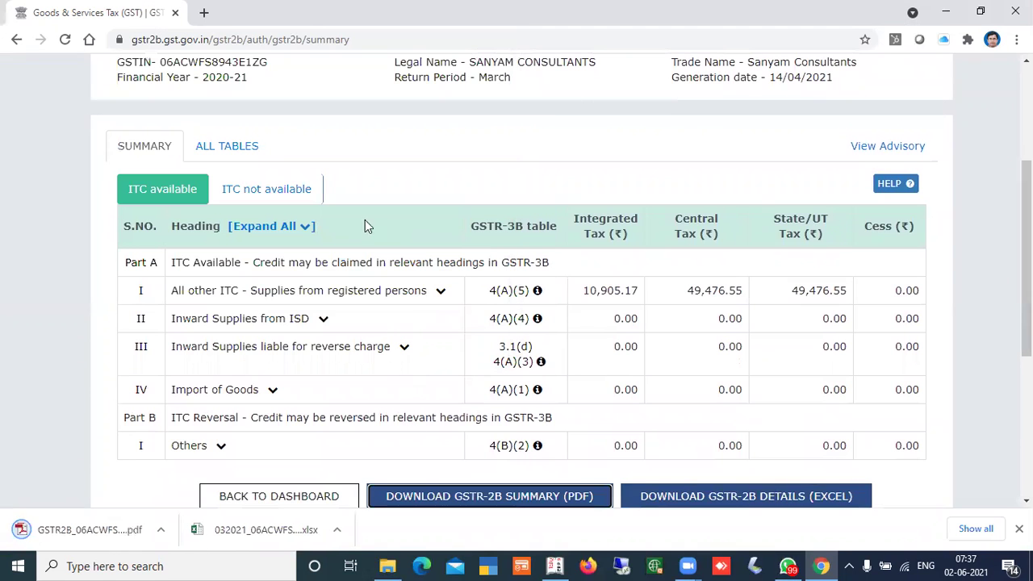
- Expand all sections of the ITC available table and review it, with reversals at 0.00
{"action": "left_click", "coordinate": [284, 233]}
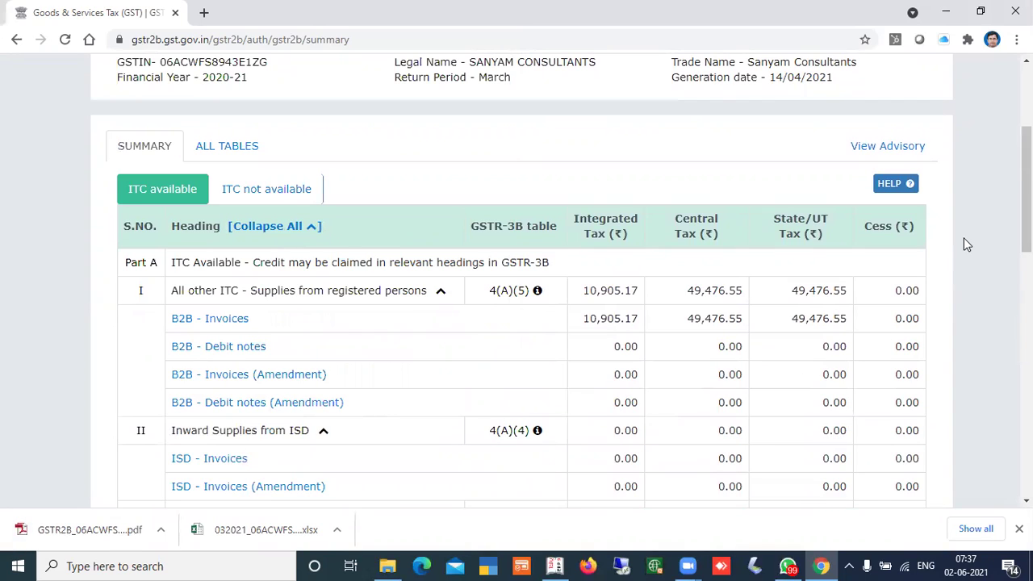
{"action": "scroll", "coordinate": [965, 240], "scroll_direction": "down", "scroll_amount": 3}
{"action": "scroll", "coordinate": [966, 245], "scroll_direction": "down", "scroll_amount": 3}
{"action": "scroll", "coordinate": [966, 245], "scroll_direction": "down", "scroll_amount": 3}
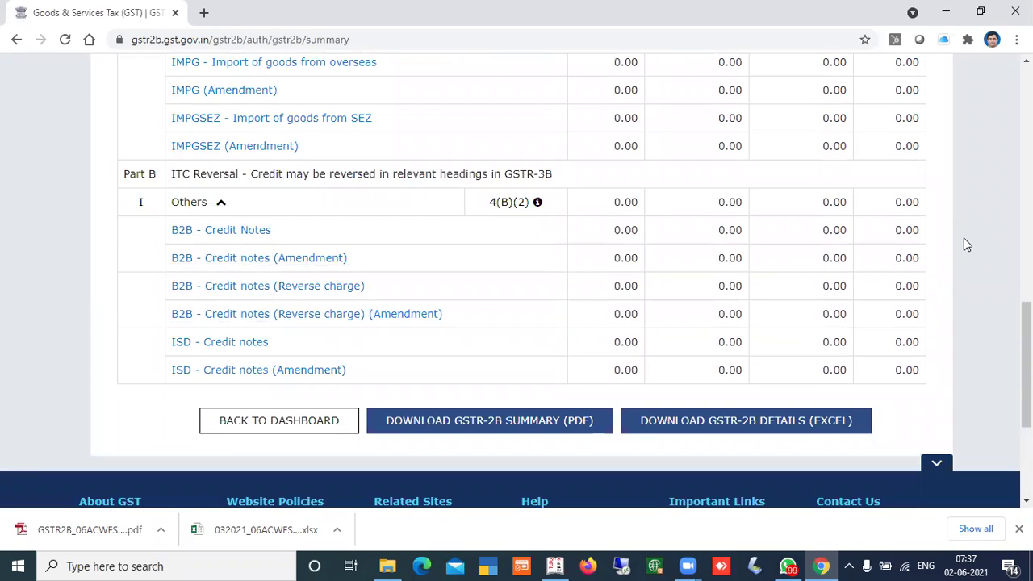
{"action": "scroll", "coordinate": [966, 244], "scroll_direction": "up", "scroll_amount": 15}
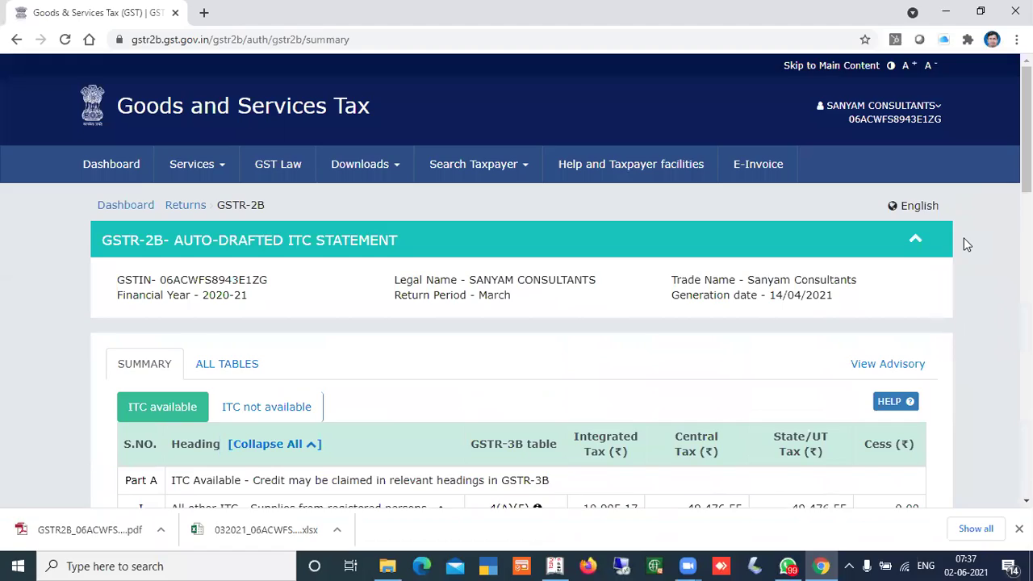
{"action": "scroll", "coordinate": [967, 245], "scroll_direction": "down", "scroll_amount": 3}
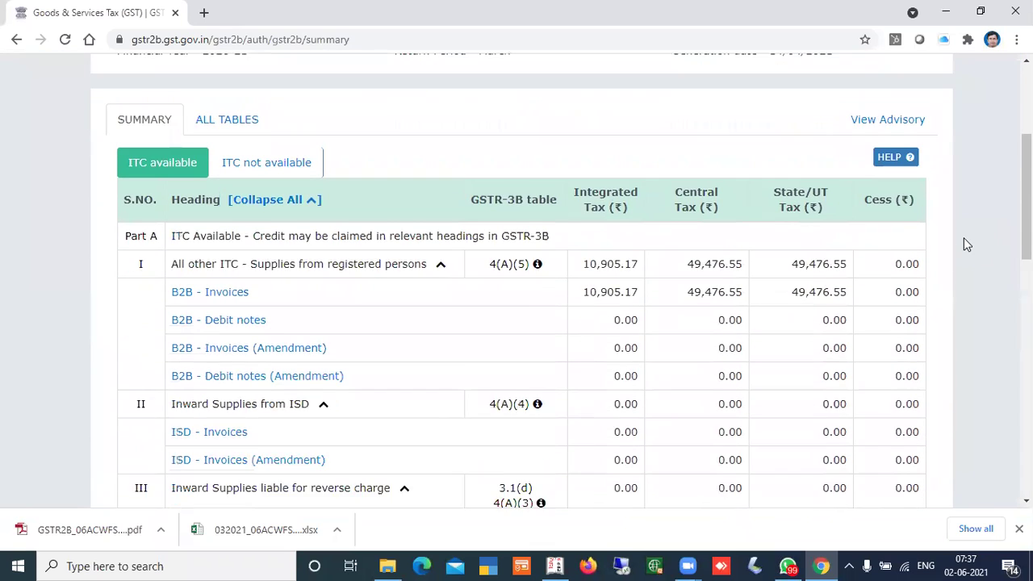
{"action": "scroll", "coordinate": [967, 244], "scroll_direction": "down", "scroll_amount": 1}
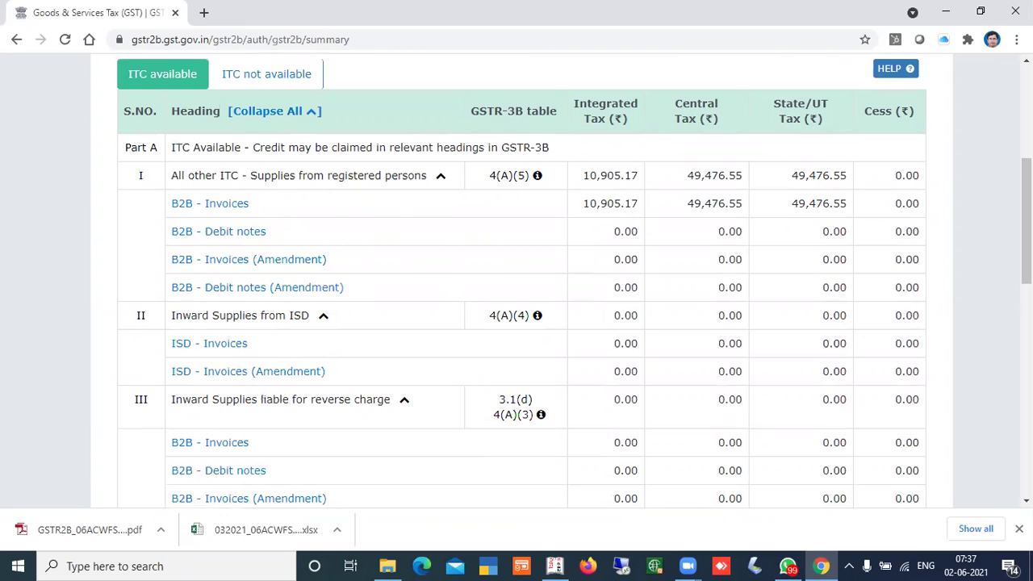
{"action": "scroll", "coordinate": [1027, 242], "scroll_direction": "down", "scroll_amount": 3}
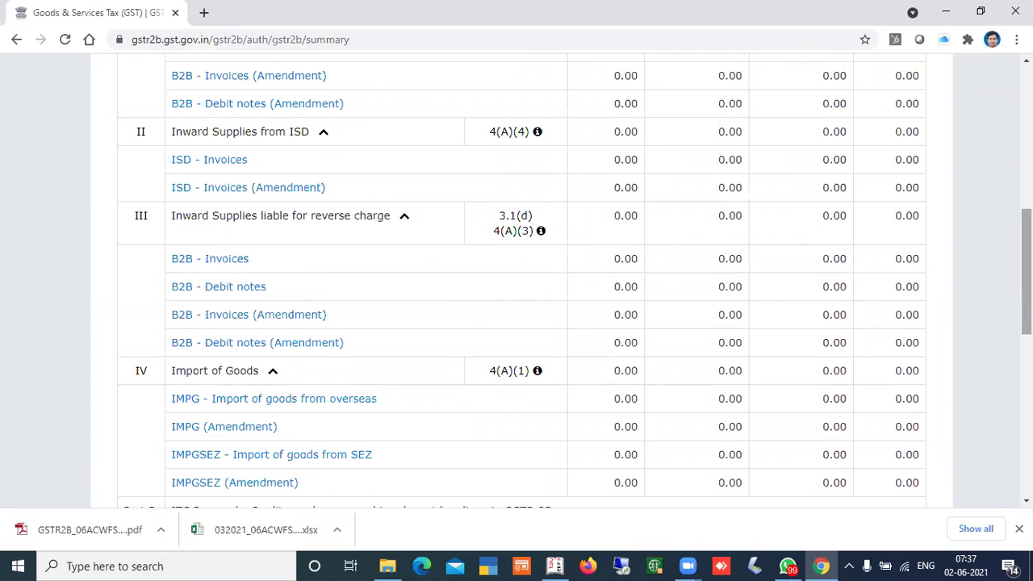
{"action": "scroll", "coordinate": [1027, 275], "scroll_direction": "down", "scroll_amount": 2}
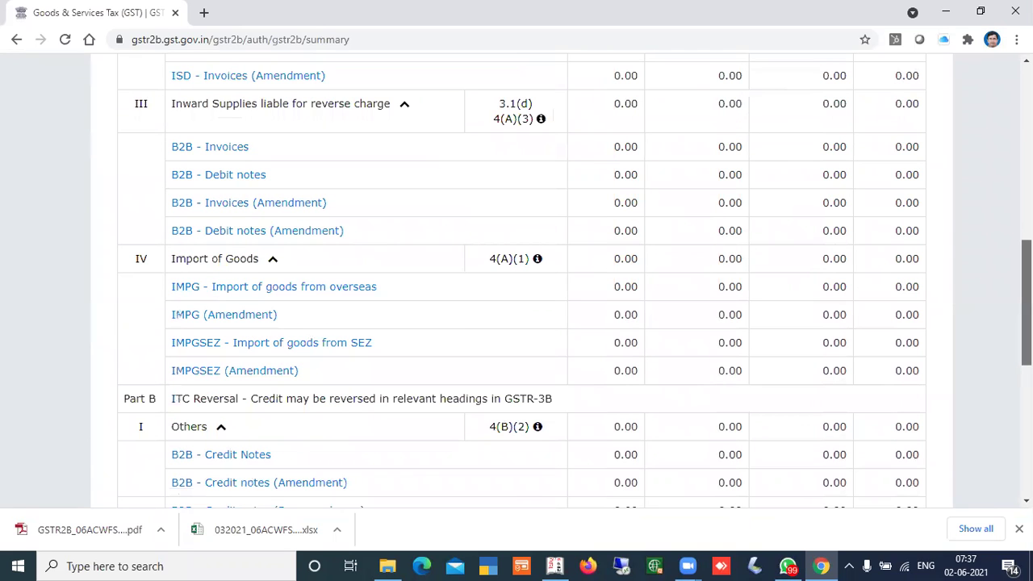
{"action": "left_click_drag", "start_coordinate": [1027, 302], "coordinate": [1026, 305]}
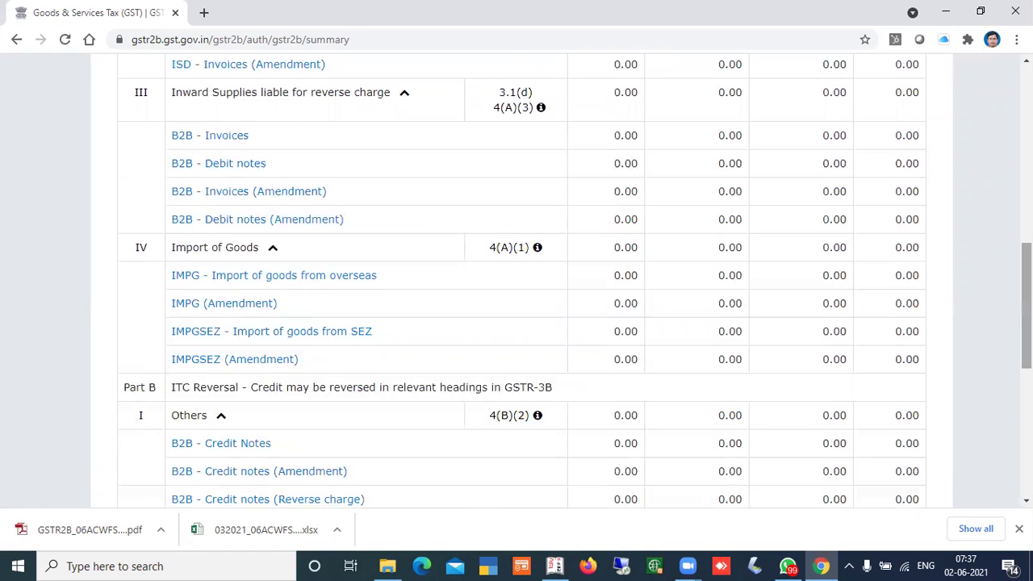
{"action": "scroll", "coordinate": [1027, 306], "scroll_direction": "down", "scroll_amount": 2}
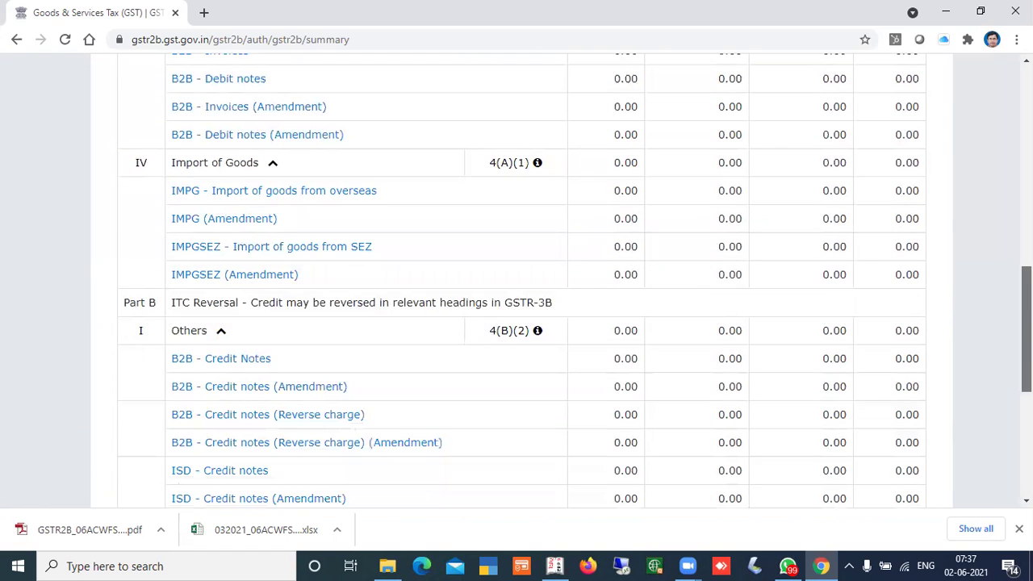
{"action": "scroll", "coordinate": [1027, 323], "scroll_direction": "down", "scroll_amount": 1}
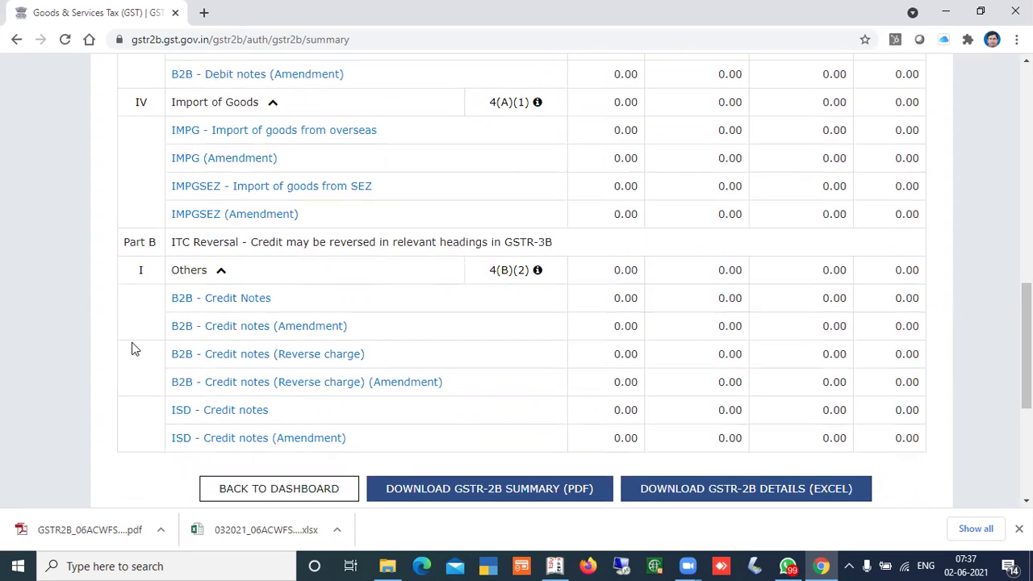
{"action": "left_click_drag", "start_coordinate": [1027, 345], "coordinate": [1027, 173]}
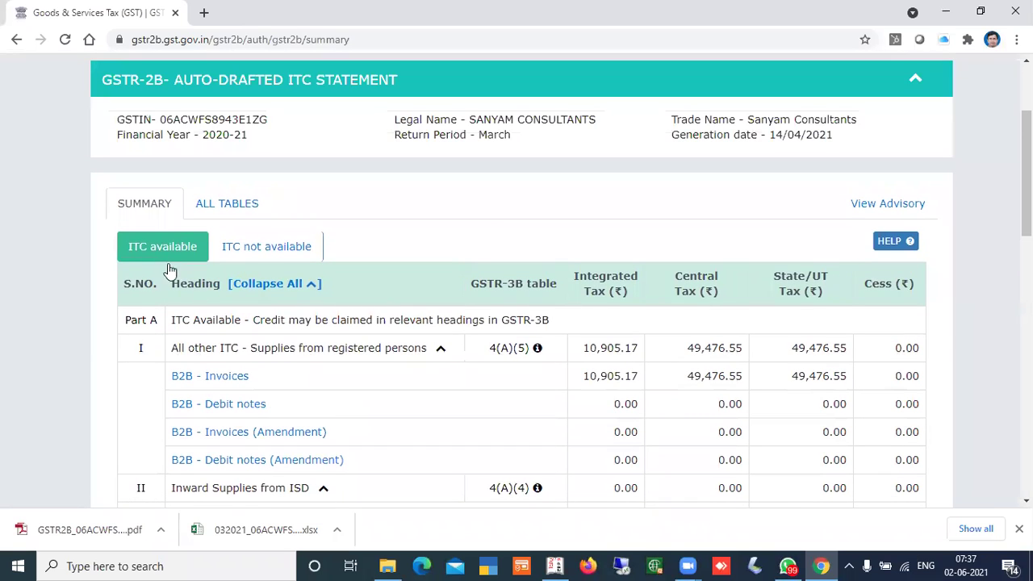
- Expand the ITC not available table, confirm all 0.00, then show B2B document details
{"action": "left_click", "coordinate": [258, 257]}
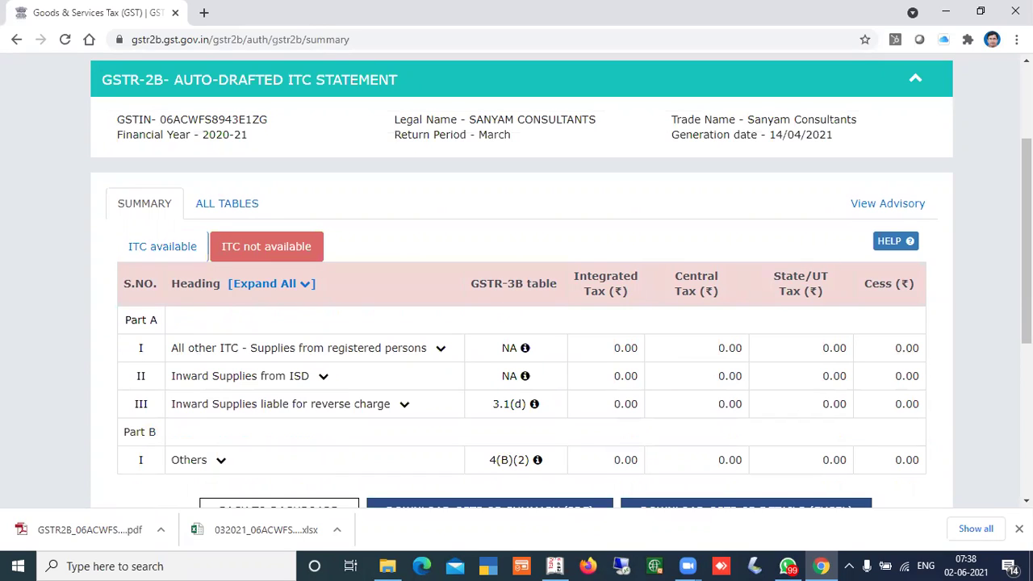
{"action": "left_click", "coordinate": [284, 289]}
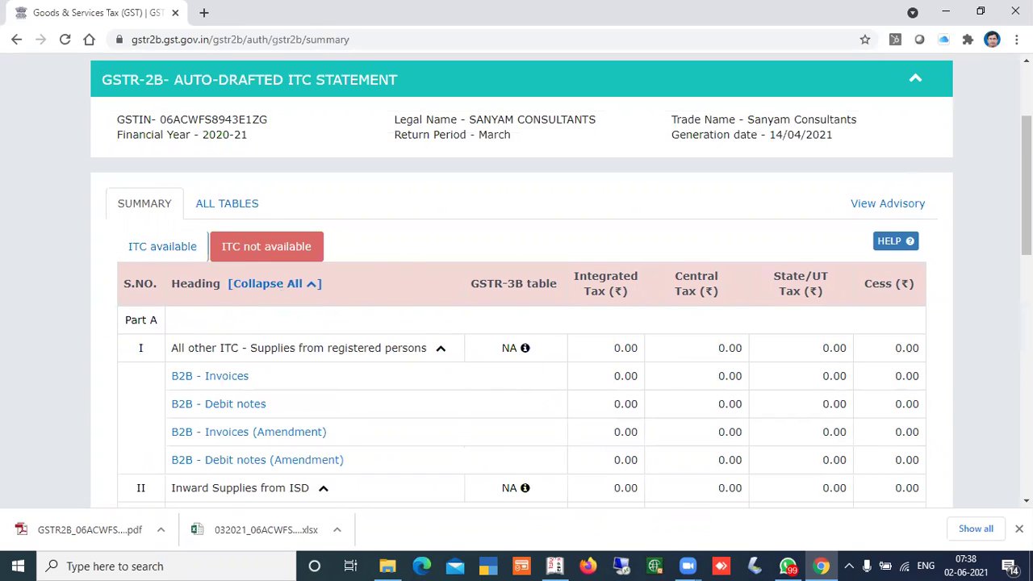
{"action": "left_click_drag", "start_coordinate": [1027, 186], "coordinate": [1027, 256]}
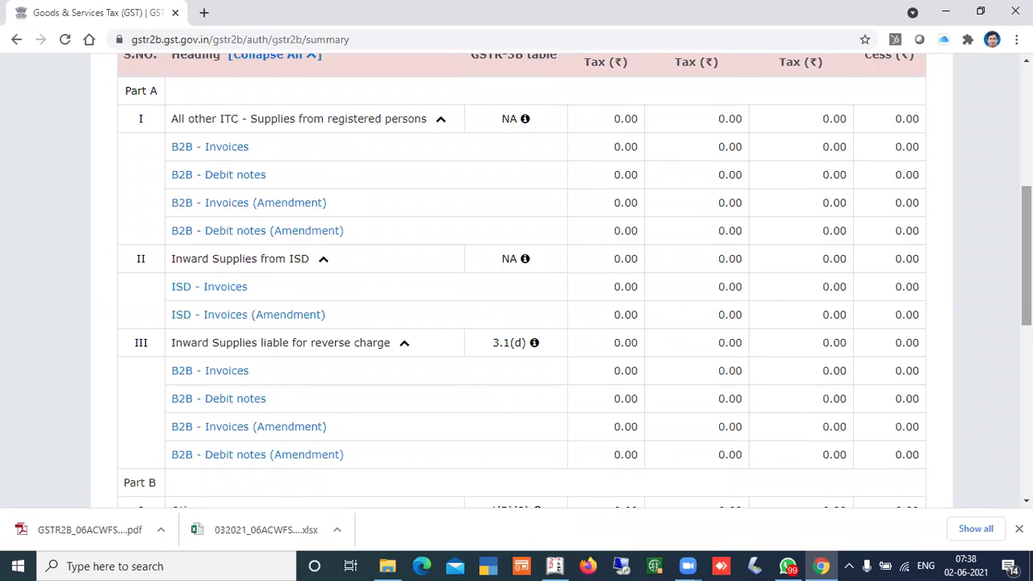
{"action": "left_click_drag", "start_coordinate": [1027, 256], "coordinate": [1027, 232]}
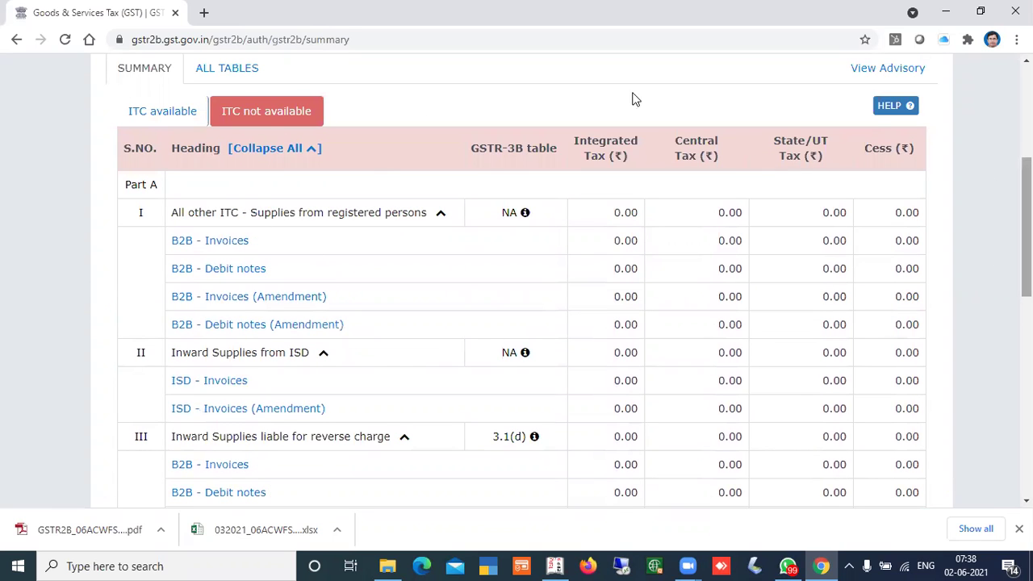
{"action": "left_click", "coordinate": [234, 74]}
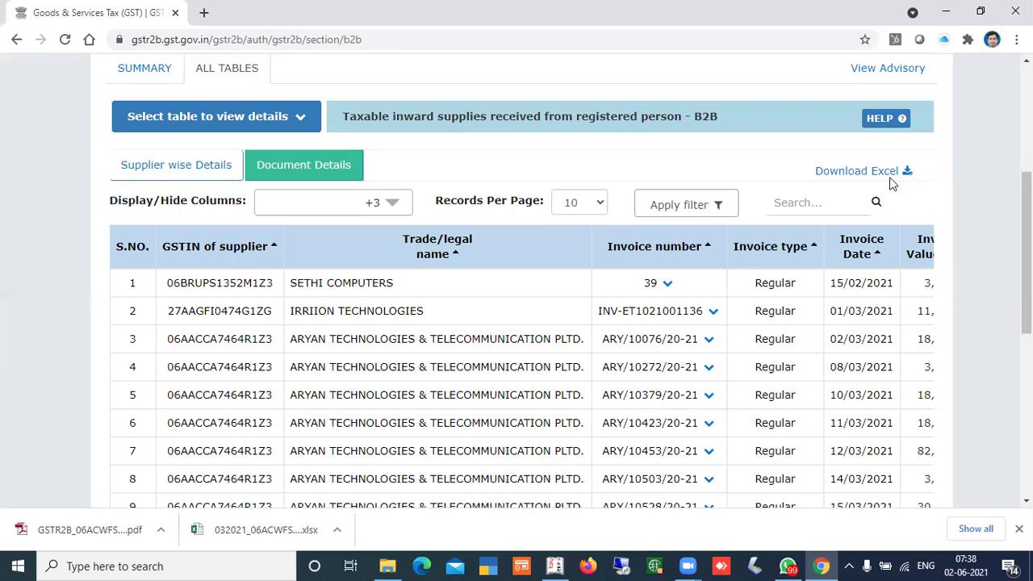
- Download the GSTR-2B B2B document details as Excel and open the file
{"action": "left_click", "coordinate": [861, 171]}
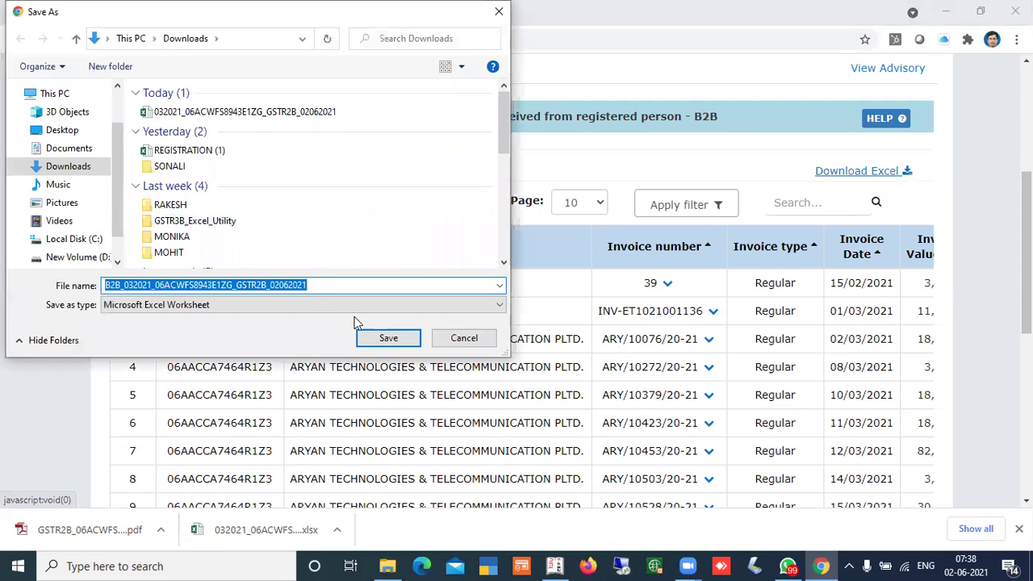
{"action": "left_click", "coordinate": [388, 339]}
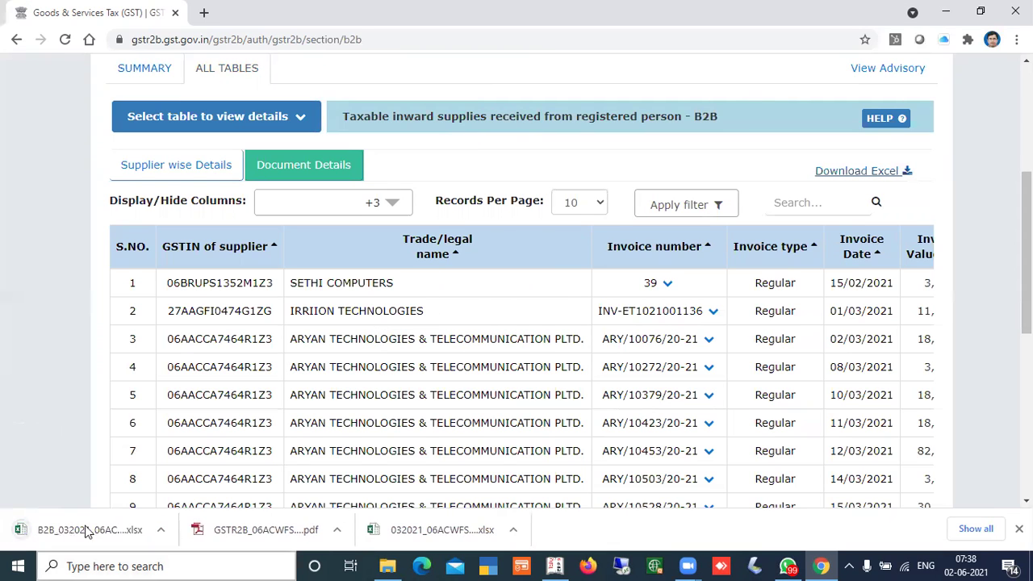
{"action": "left_click", "coordinate": [81, 534]}
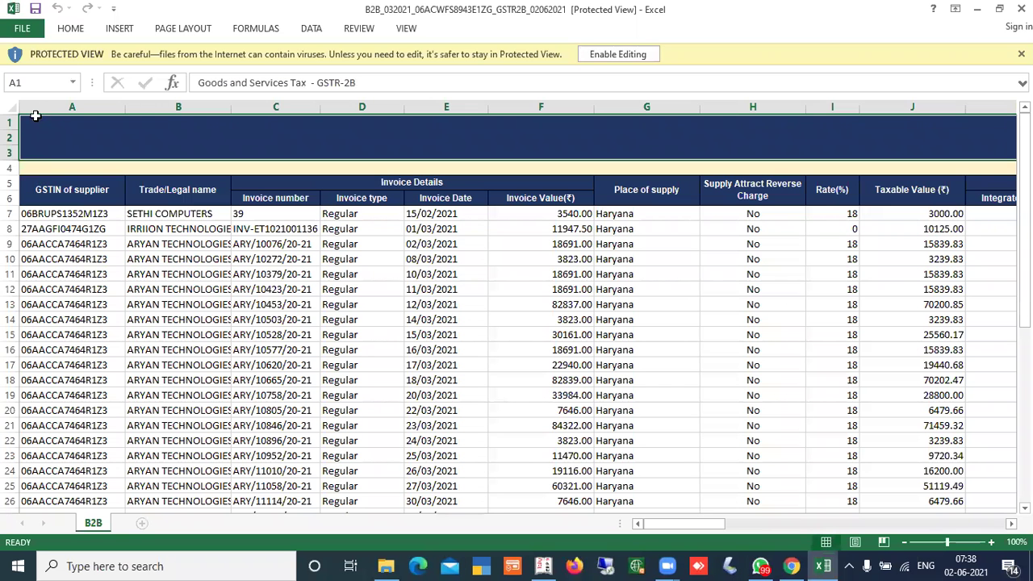
{"action": "left_click", "coordinate": [11, 106]}
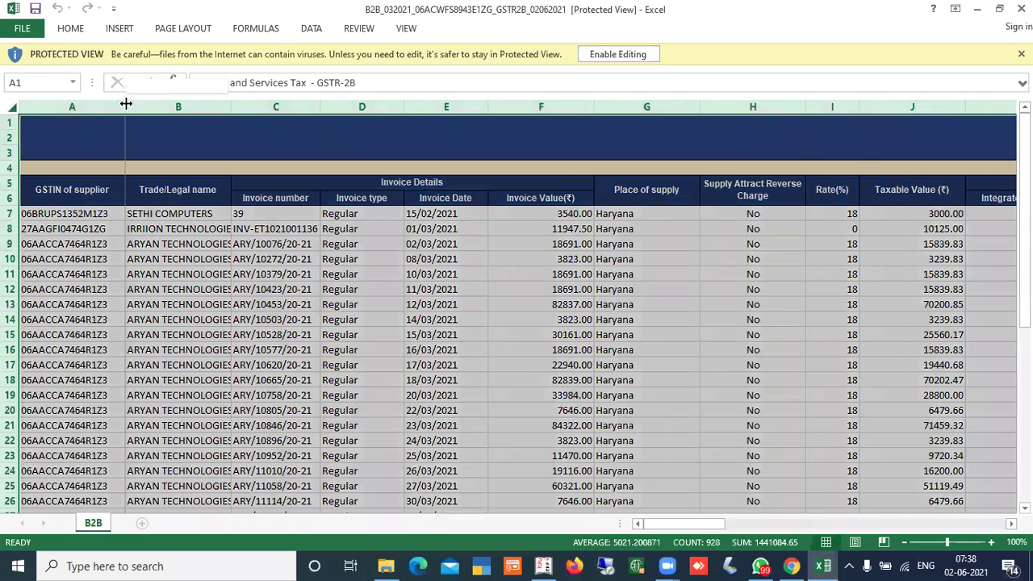
{"action": "double_click", "coordinate": [124, 107]}
{"action": "left_click", "coordinate": [208, 277]}
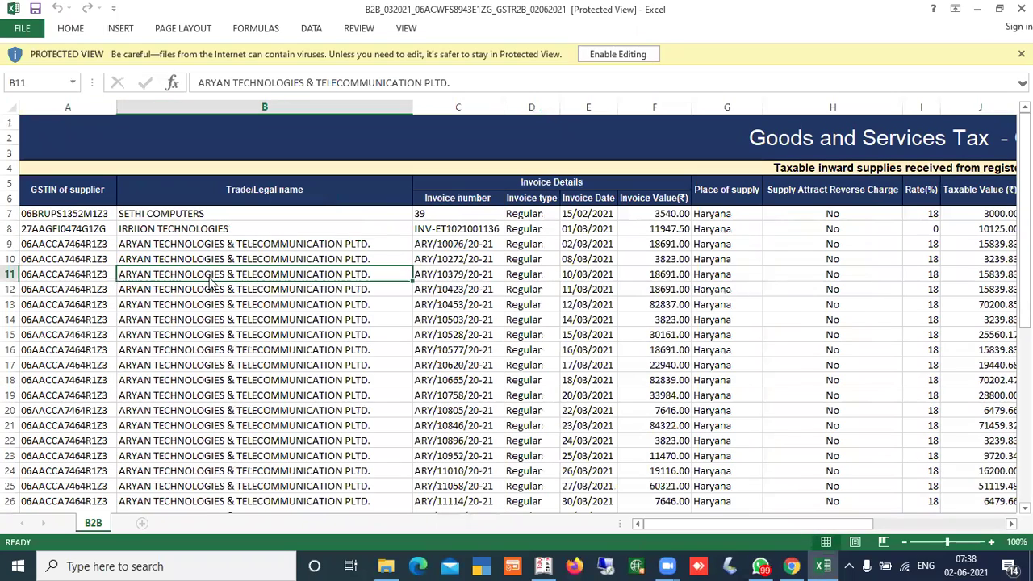
{"action": "key", "text": "Right"}
{"action": "key", "text": "Right"}
{"action": "key", "text": "Right"}
{"action": "key", "text": "Right"}
{"action": "key", "text": "Right"}
{"action": "key", "text": "Right"}
{"action": "key", "text": "Right"}
{"action": "key", "text": "Right"}
{"action": "key", "text": "Right"}
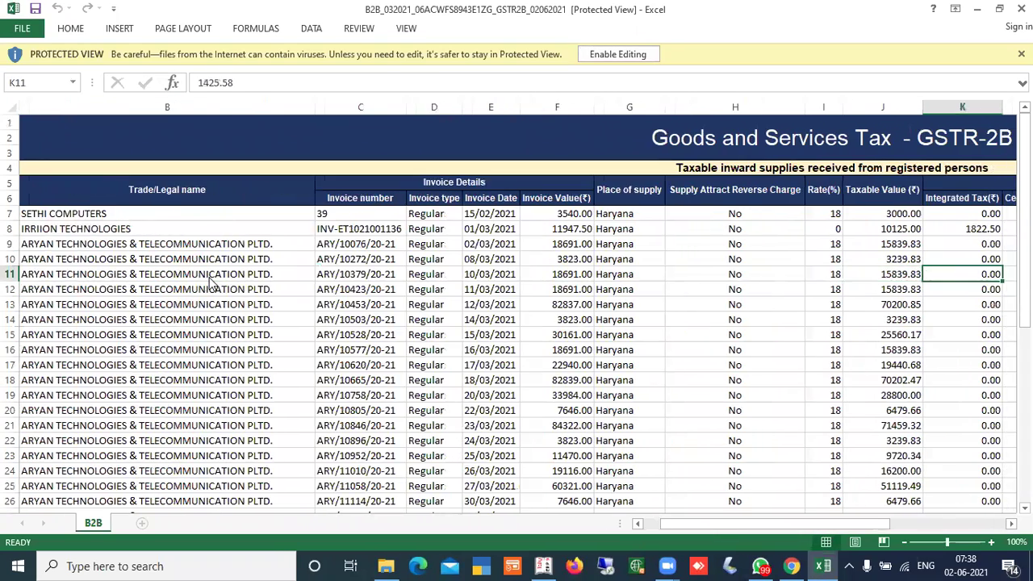
{"action": "key", "text": "Right"}
{"action": "key", "text": "Right"}
{"action": "key", "text": "Right"}
{"action": "key", "text": "Right"}
{"action": "key", "text": "Right"}
{"action": "key", "text": "Right"}
{"action": "key", "text": "Right"}
{"action": "key", "text": "Right"}
{"action": "key", "text": "Right"}
{"action": "key", "text": "Right"}
{"action": "key", "text": "Right"}
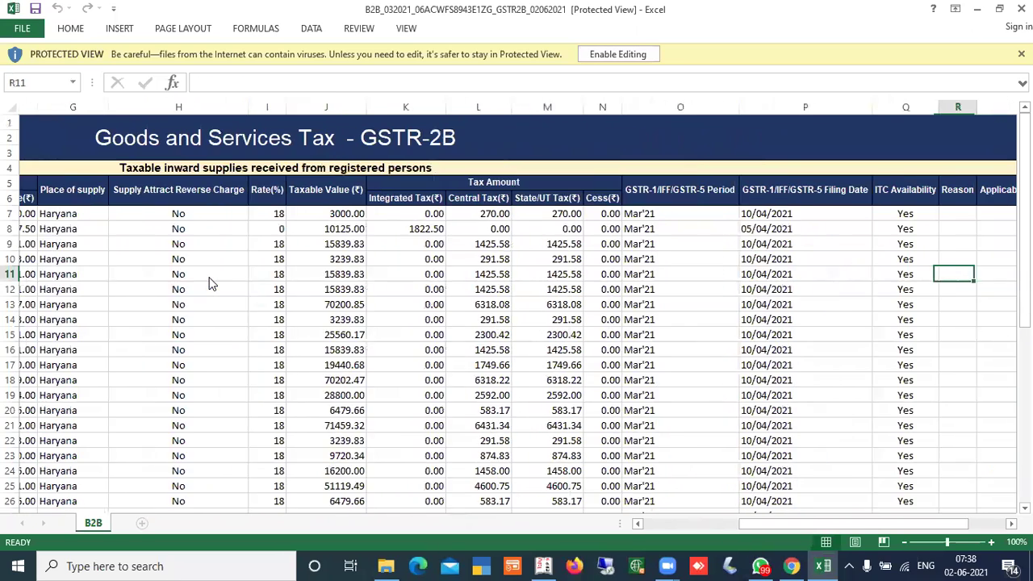
{"action": "key", "text": "Left"}
{"action": "key", "text": "Left"}
{"action": "key", "text": "Left"}
{"action": "key", "text": "Left"}
{"action": "key", "text": "Left"}
{"action": "key", "text": "Left"}
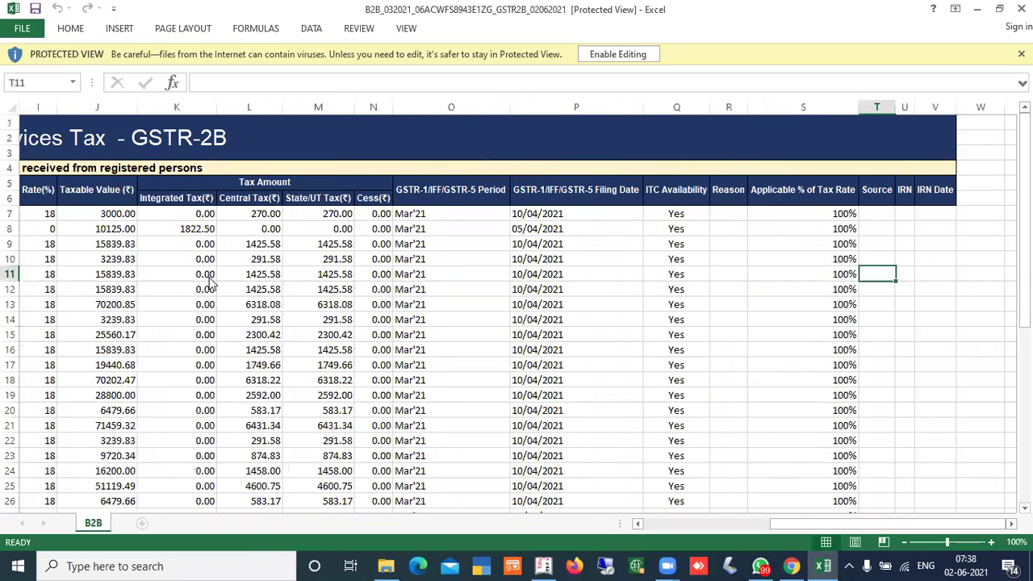
{"action": "key", "text": "Up"}
{"action": "key", "text": "Up"}
{"action": "key", "text": "Up"}
{"action": "key", "text": "Up"}
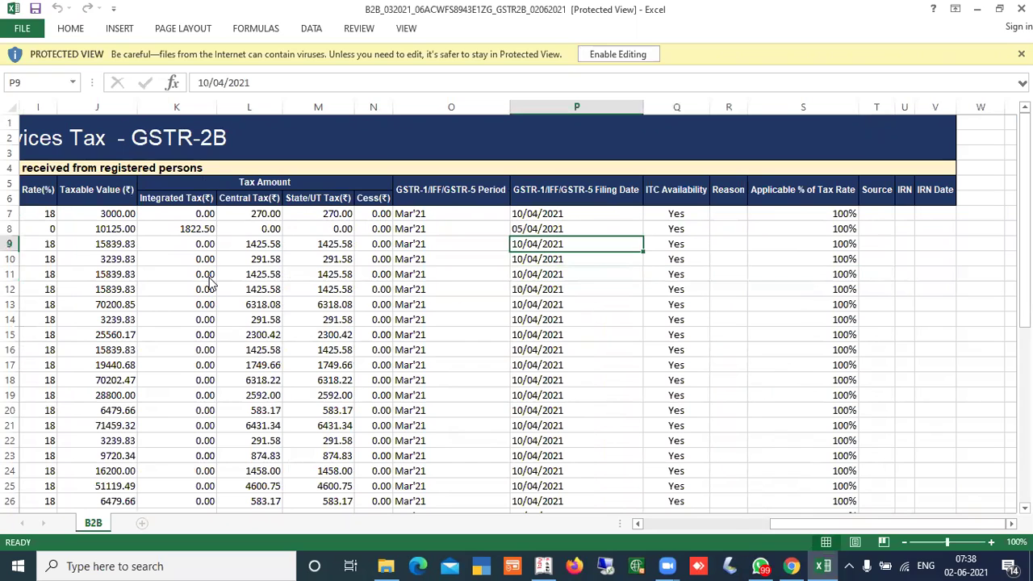
{"action": "key", "text": "Left"}
{"action": "key", "text": "ctrl+Left"}
{"action": "key", "text": "ctrl+Left"}
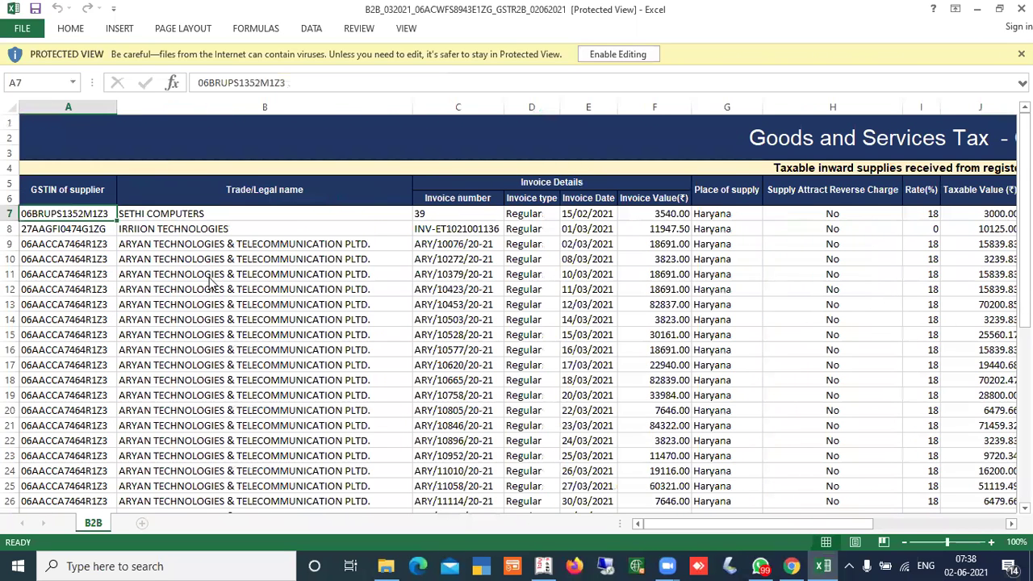
{"action": "key", "text": "Right"}
{"action": "key", "text": "Right"}
{"action": "key", "text": "Right"}
{"action": "key", "text": "Right"}
{"action": "key", "text": "Right"}
{"action": "key", "text": "Right"}
{"action": "key", "text": "Right"}
{"action": "key", "text": "Right"}
{"action": "key", "text": "Right"}
{"action": "key", "text": "Right"}
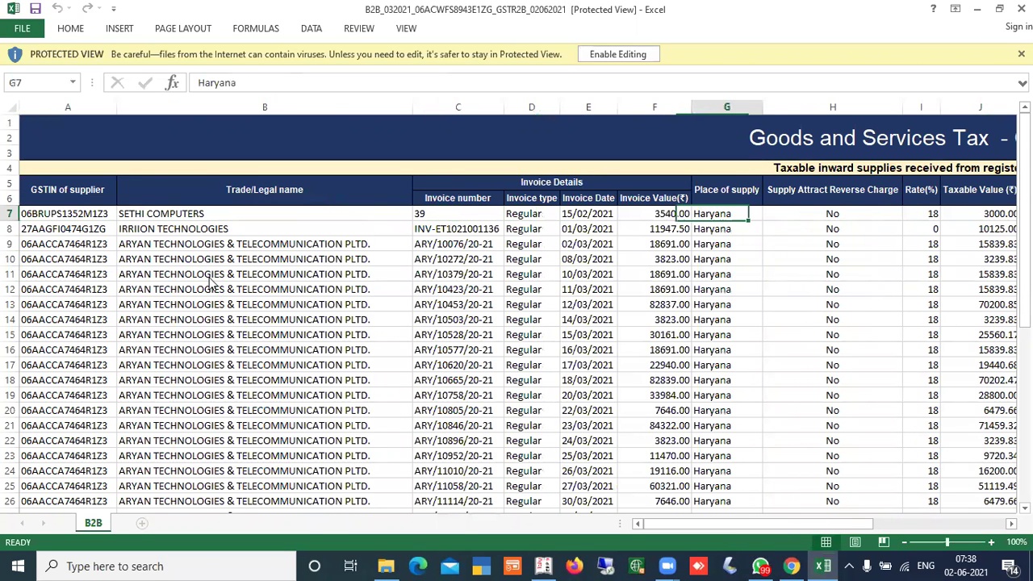
{"action": "key", "text": "Left"}
{"action": "key", "text": "Left"}
{"action": "key", "text": "Left"}
{"action": "key", "text": "Right"}
{"action": "key", "text": "Right"}
{"action": "key", "text": "Right"}
{"action": "key", "text": "Right"}
{"action": "key", "text": "Right"}
{"action": "key", "text": "Right"}
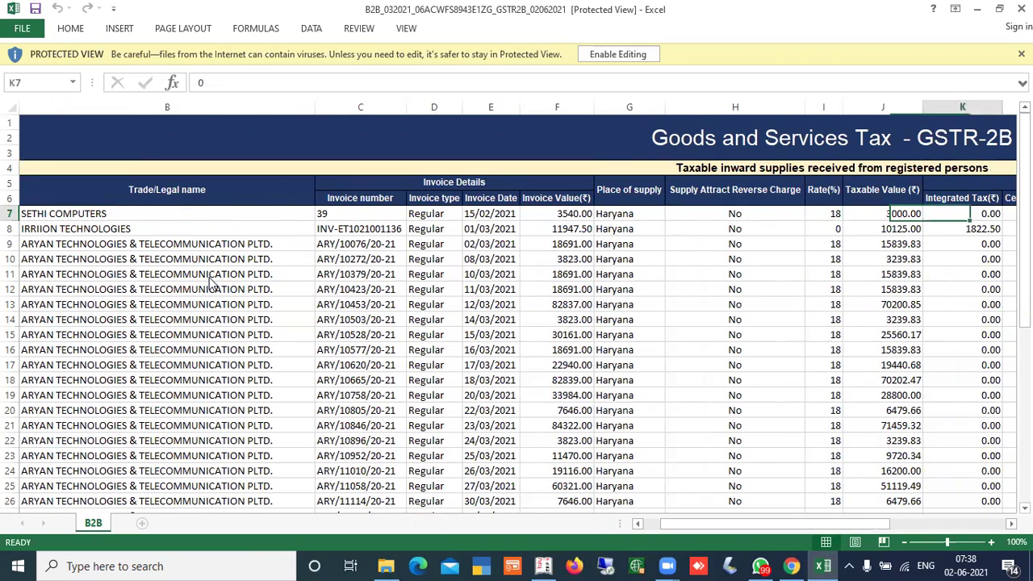
{"action": "key", "text": "Right"}
{"action": "key", "text": "Right"}
{"action": "key", "text": "Right"}
{"action": "key", "text": "Right"}
{"action": "key", "text": "Right"}
{"action": "key", "text": "Right"}
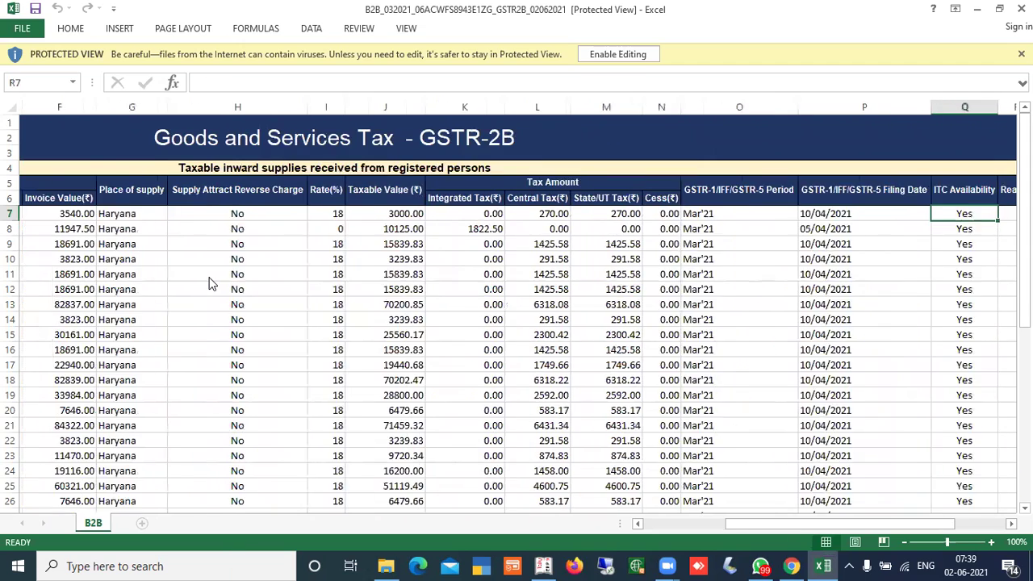
{"action": "key", "text": "Left"}
{"action": "key", "text": "Left"}
{"action": "key", "text": "Left"}
{"action": "key", "text": "Left"}
{"action": "key", "text": "Left"}
{"action": "key", "text": "Left"}
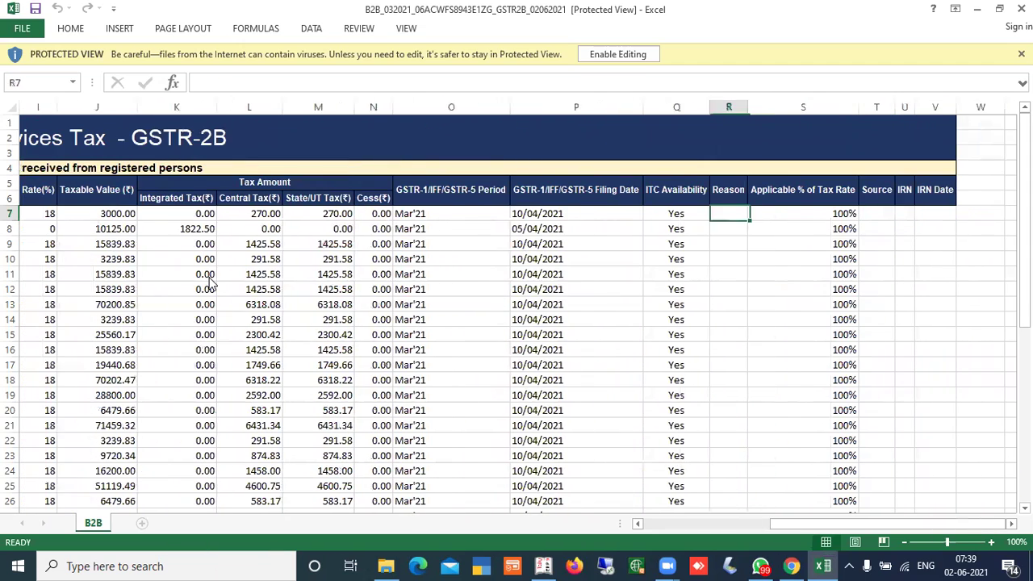
{"action": "key", "text": "Right"}
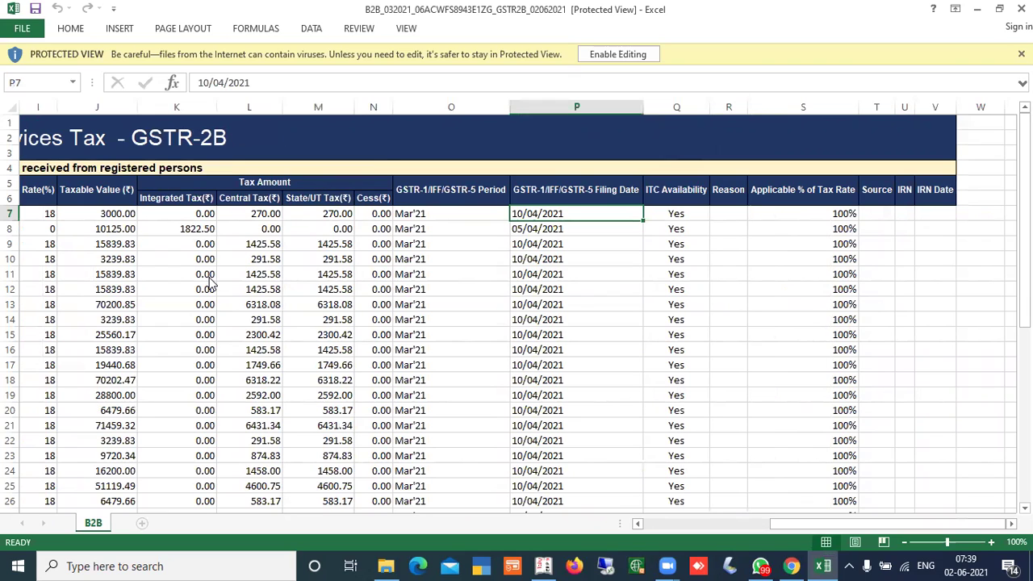
{"action": "key", "text": "Right"}
{"action": "key", "text": "Down"}
{"action": "key", "text": "Down"}
{"action": "key", "text": "Down"}
{"action": "key", "text": "Down"}
{"action": "key", "text": "Down"}
{"action": "key", "text": "Down"}
{"action": "key", "text": "Down"}
{"action": "key", "text": "Down"}
{"action": "key", "text": "Down"}
{"action": "key", "text": "Down"}
{"action": "key", "text": "Down"}
{"action": "key", "text": "Down"}
{"action": "key", "text": "Down"}
{"action": "key", "text": "Down"}
{"action": "key", "text": "Down"}
{"action": "key", "text": "Down"}
{"action": "key", "text": "Down"}
{"action": "key", "text": "Down"}
{"action": "key", "text": "Down"}
{"action": "key", "text": "Down"}
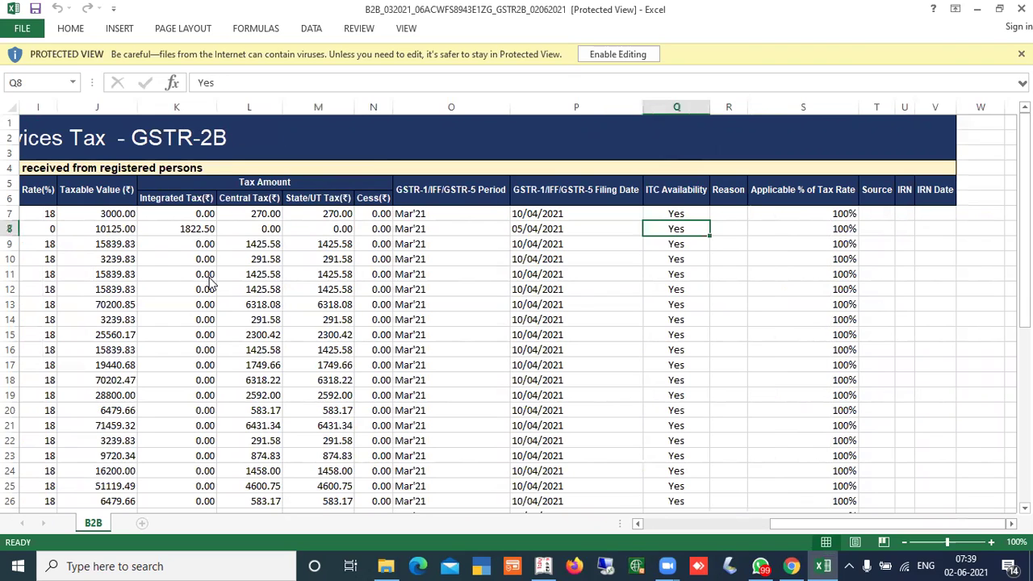
{"action": "key", "text": "Down"}
{"action": "key", "text": "Down"}
{"action": "key", "text": "Down"}
{"action": "key", "text": "Down"}
{"action": "key", "text": "Down"}
{"action": "key", "text": "Down"}
{"action": "key", "text": "Down"}
{"action": "key", "text": "Down"}
{"action": "key", "text": "Down"}
{"action": "key", "text": "Down"}
{"action": "key", "text": "Up"}
{"action": "key", "text": "Up"}
{"action": "key", "text": "Up"}
{"action": "key", "text": "Up"}
{"action": "key", "text": "Up"}
{"action": "key", "text": "Up"}
{"action": "key", "text": "Up"}
{"action": "key", "text": "Up"}
{"action": "key", "text": "Up"}
{"action": "key", "text": "Up"}
{"action": "key", "text": "Up"}
{"action": "key", "text": "Up"}
{"action": "key", "text": "Up"}
{"action": "key", "text": "Up"}
{"action": "key", "text": "Up"}
{"action": "key", "text": "Up"}
{"action": "key", "text": "Up"}
{"action": "key", "text": "Up"}
{"action": "key", "text": "Up"}
{"action": "key", "text": "Up"}
{"action": "key", "text": "Up"}
{"action": "key", "text": "Up"}
{"action": "key", "text": "Up"}
{"action": "key", "text": "Up"}
{"action": "key", "text": "Up"}
{"action": "key", "text": "Up"}
{"action": "key", "text": "Up"}
{"action": "key", "text": "Up"}
{"action": "key", "text": "Up"}
{"action": "key", "text": "Up"}
{"action": "key", "text": "Up"}
{"action": "key", "text": "Up"}
{"action": "key", "text": "Up"}
{"action": "key", "text": "Up"}
{"action": "key", "text": "Up"}
{"action": "key", "text": "Up"}
{"action": "key", "text": "Up"}
{"action": "key", "text": "Up"}
{"action": "key", "text": "Up"}
{"action": "key", "text": "Up"}
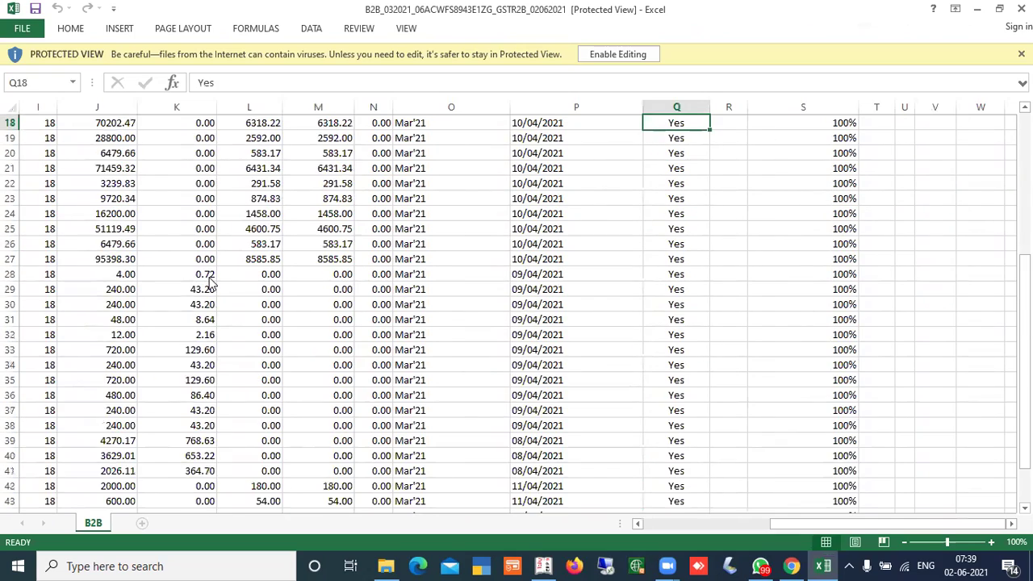
{"action": "key", "text": "ctrl+Home"}
{"action": "key", "text": "Down"}
{"action": "key", "text": "Down"}
{"action": "key", "text": "Down"}
{"action": "key", "text": "Down"}
{"action": "key", "text": "Down"}
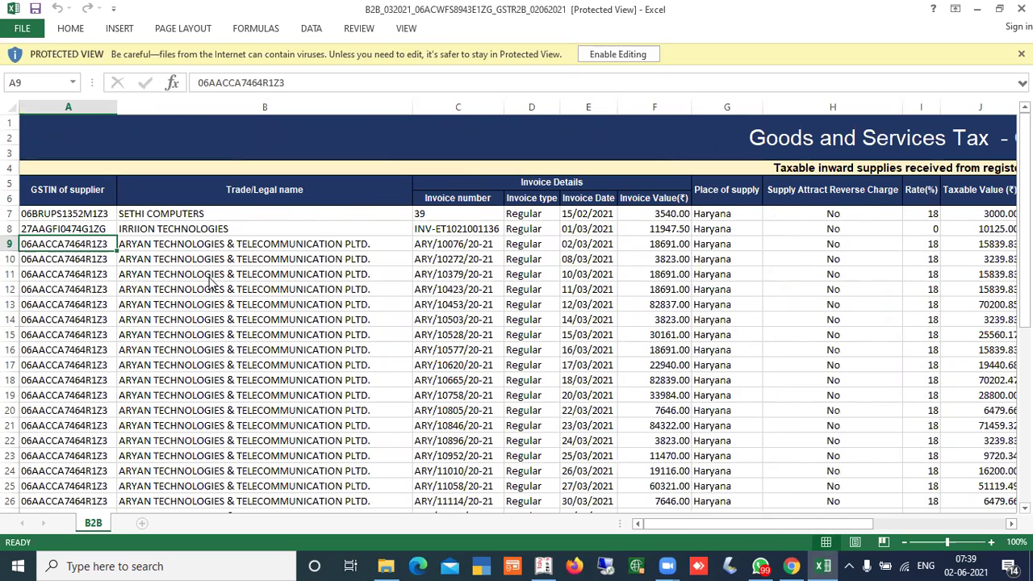
{"action": "key", "text": "Down"}
{"action": "key", "text": "Down"}
{"action": "key", "text": "Down"}
{"action": "key", "text": "Down"}
{"action": "key", "text": "Down"}
{"action": "key", "text": "Down"}
{"action": "key", "text": "Down"}
{"action": "key", "text": "Down"}
{"action": "key", "text": "Down"}
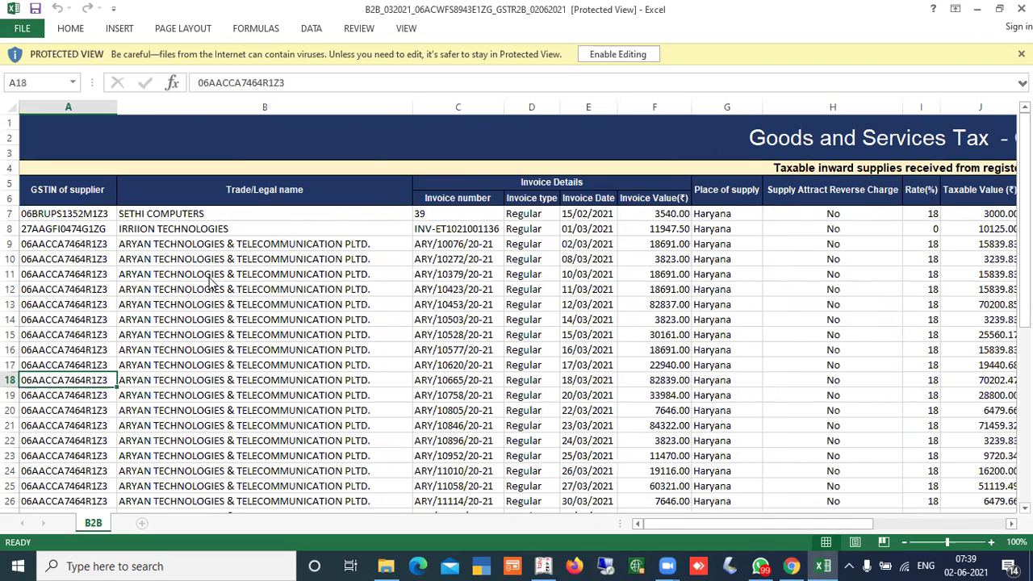
{"action": "key", "text": "Down"}
{"action": "key", "text": "Down"}
{"action": "key", "text": "Down"}
{"action": "key", "text": "Down"}
{"action": "key", "text": "Down"}
{"action": "key", "text": "Down"}
{"action": "key", "text": "Down"}
{"action": "key", "text": "Down"}
{"action": "key", "text": "Down"}
{"action": "key", "text": "Down"}
{"action": "key", "text": "Down"}
{"action": "key", "text": "Down"}
{"action": "key", "text": "Down"}
{"action": "key", "text": "Down"}
{"action": "key", "text": "Down"}
{"action": "key", "text": "Down"}
{"action": "key", "text": "Down"}
{"action": "key", "text": "Down"}
{"action": "key", "text": "Down"}
{"action": "key", "text": "Down"}
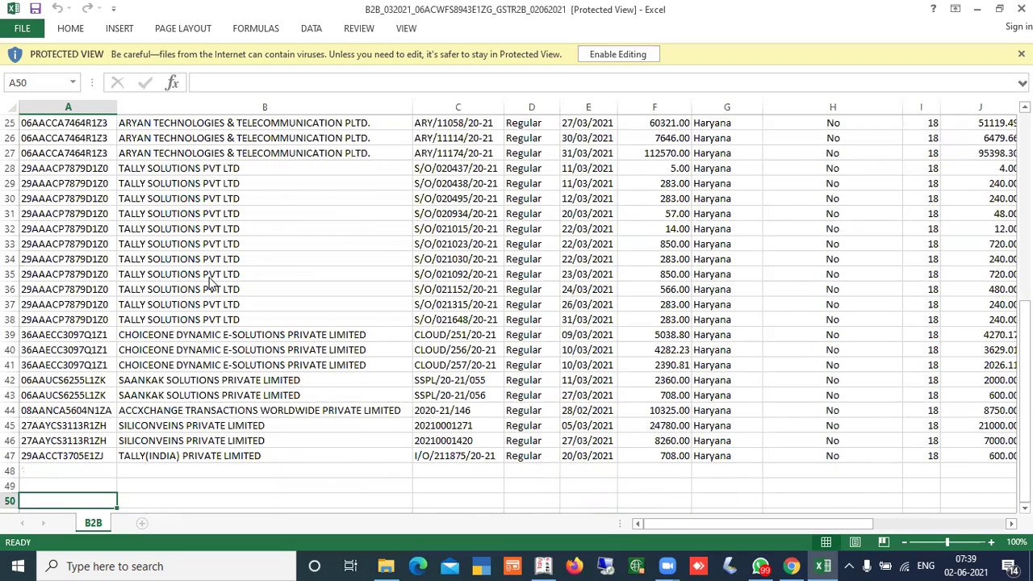
- Back in the portal, switch between the GSTR-2B summary, ITC not available and B2B invoice tables
{"action": "left_click", "coordinate": [793, 566]}
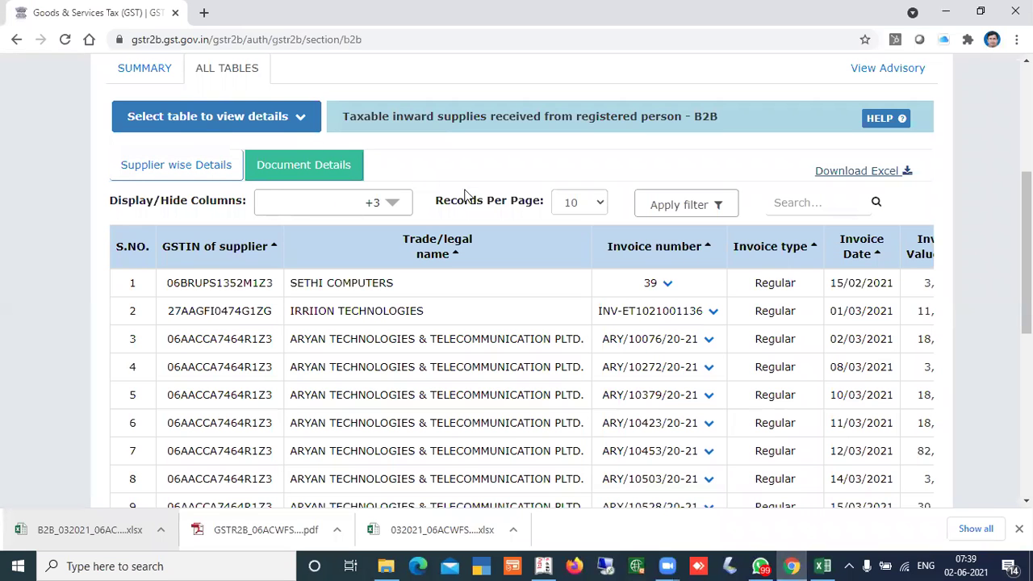
{"action": "scroll", "coordinate": [1027, 182], "scroll_direction": "up", "scroll_amount": 2}
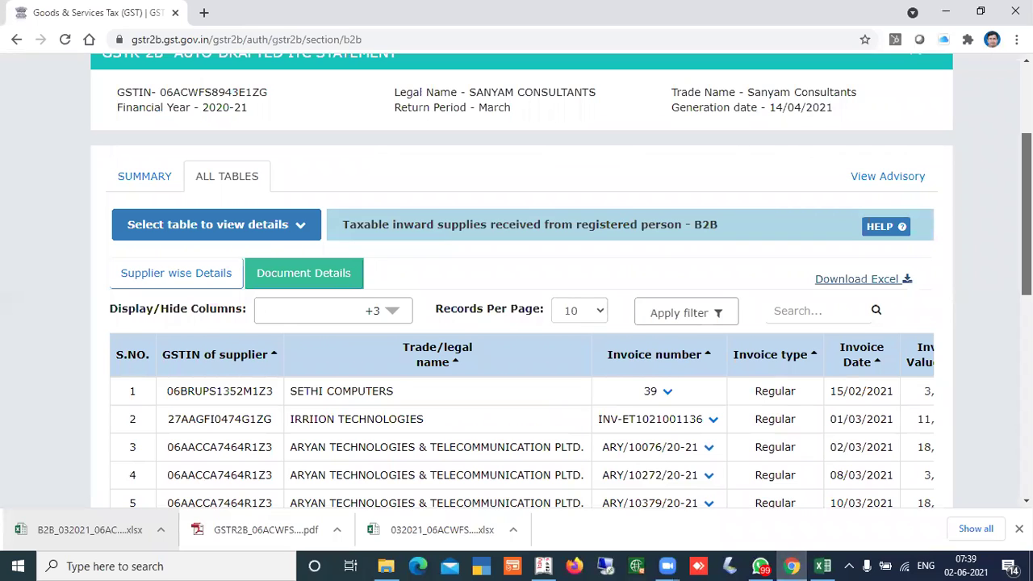
{"action": "left_click", "coordinate": [148, 175]}
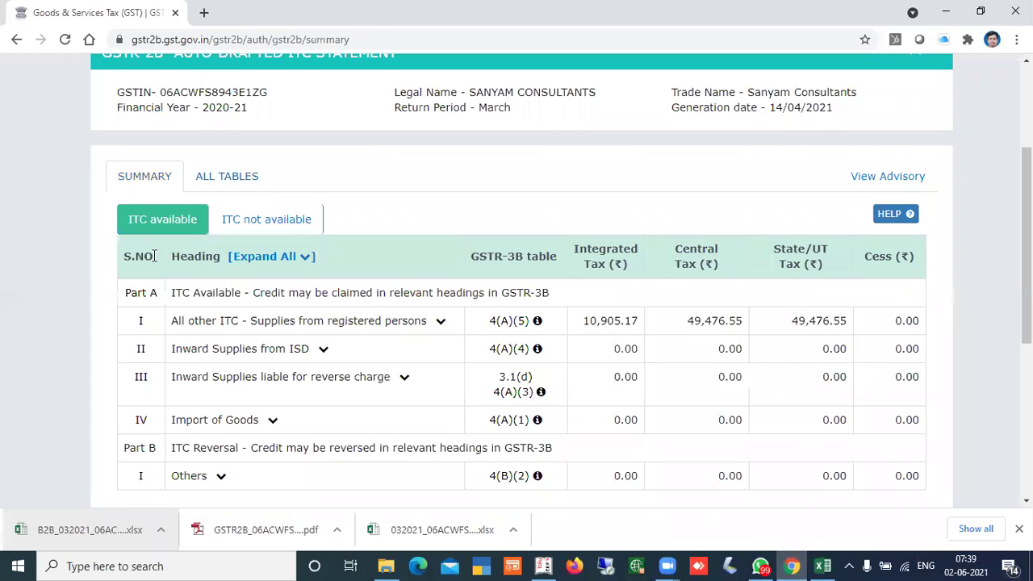
{"action": "left_click", "coordinate": [288, 226]}
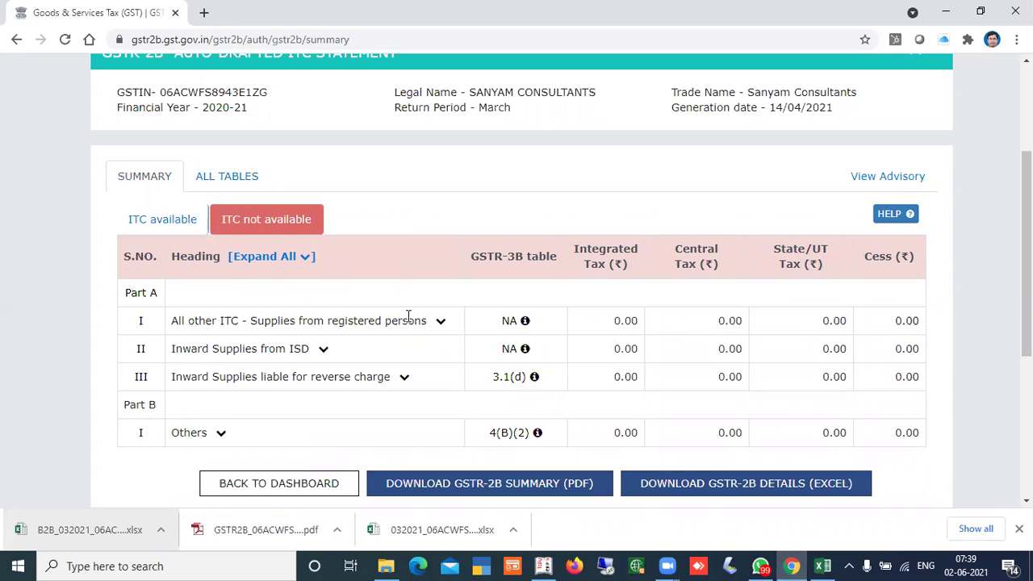
{"action": "left_click", "coordinate": [218, 182]}
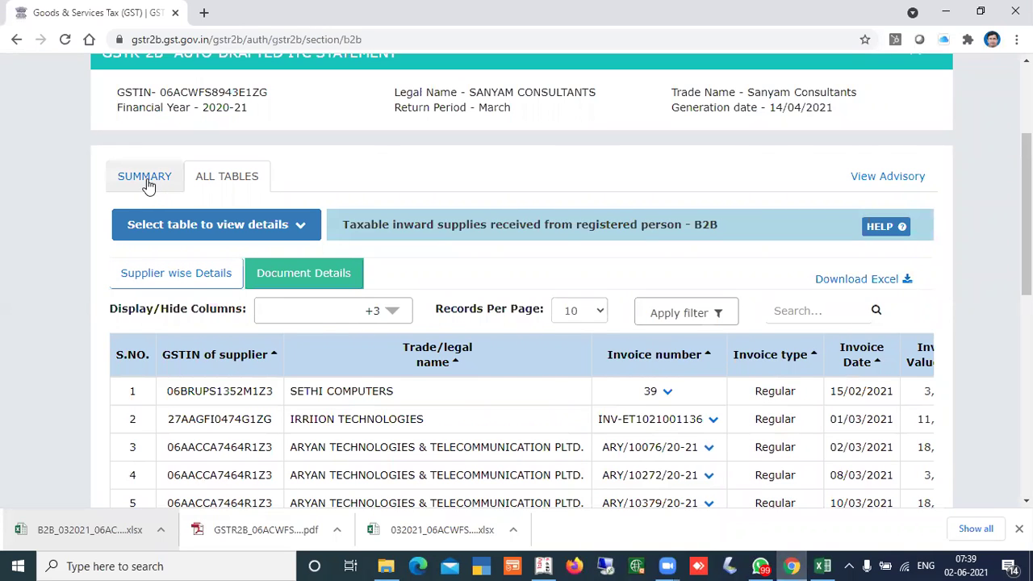
{"action": "left_click", "coordinate": [147, 179]}
{"action": "left_click", "coordinate": [225, 183]}
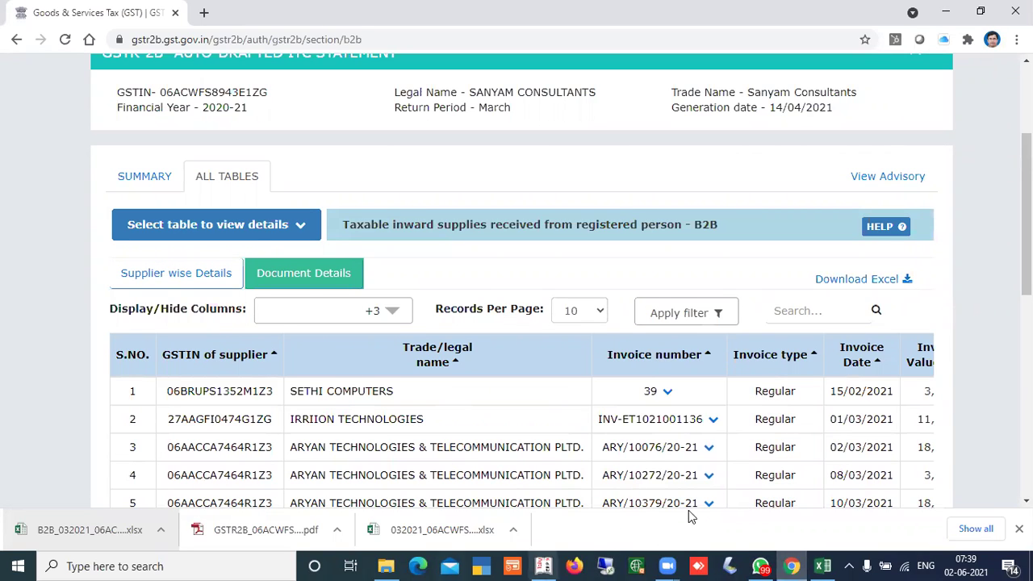
{"action": "left_click", "coordinate": [714, 420]}
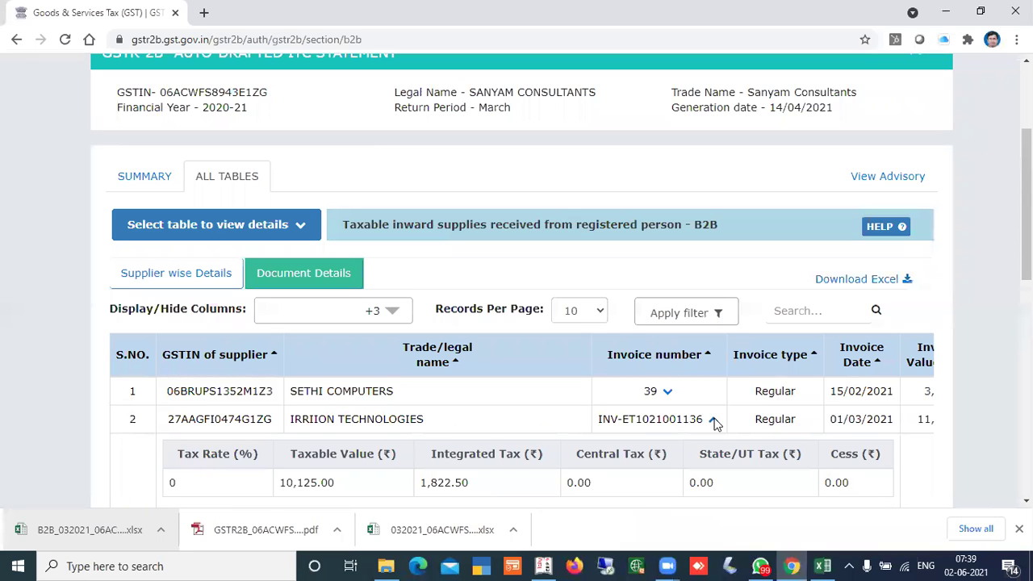
{"action": "scroll", "coordinate": [816, 223], "scroll_direction": "down", "scroll_amount": 2}
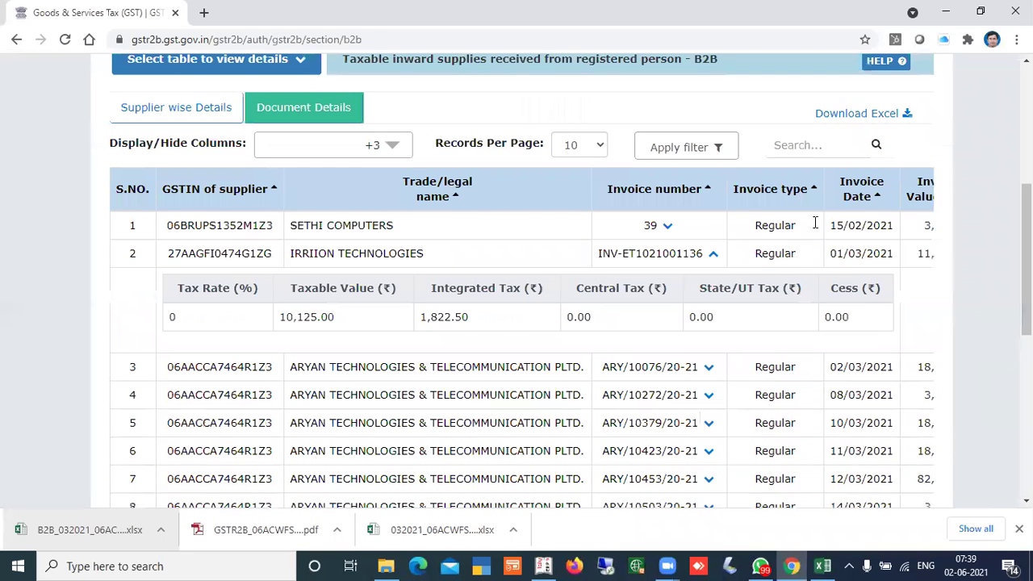
{"action": "left_click", "coordinate": [714, 255]}
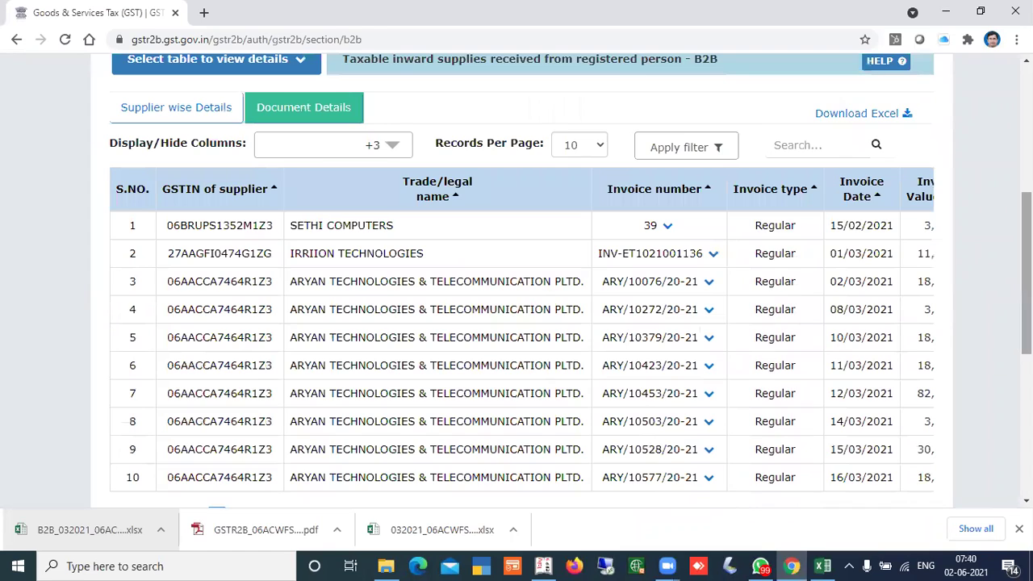
{"action": "scroll", "coordinate": [516, 323], "scroll_direction": "down", "scroll_amount": 5}
{"action": "scroll", "coordinate": [516, 322], "scroll_direction": "up", "scroll_amount": 8}
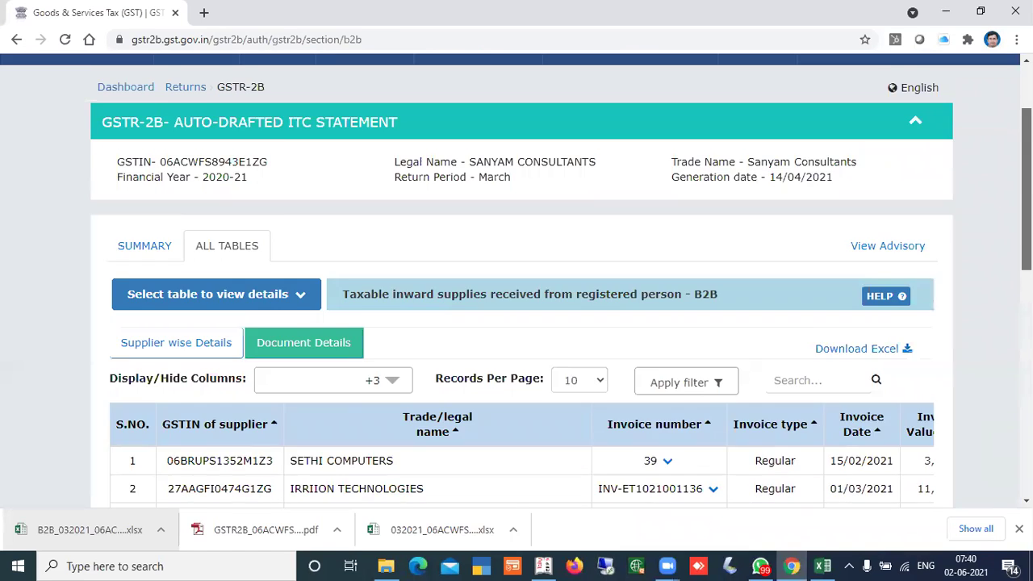
{"action": "scroll", "coordinate": [517, 323], "scroll_direction": "up", "scroll_amount": 1}
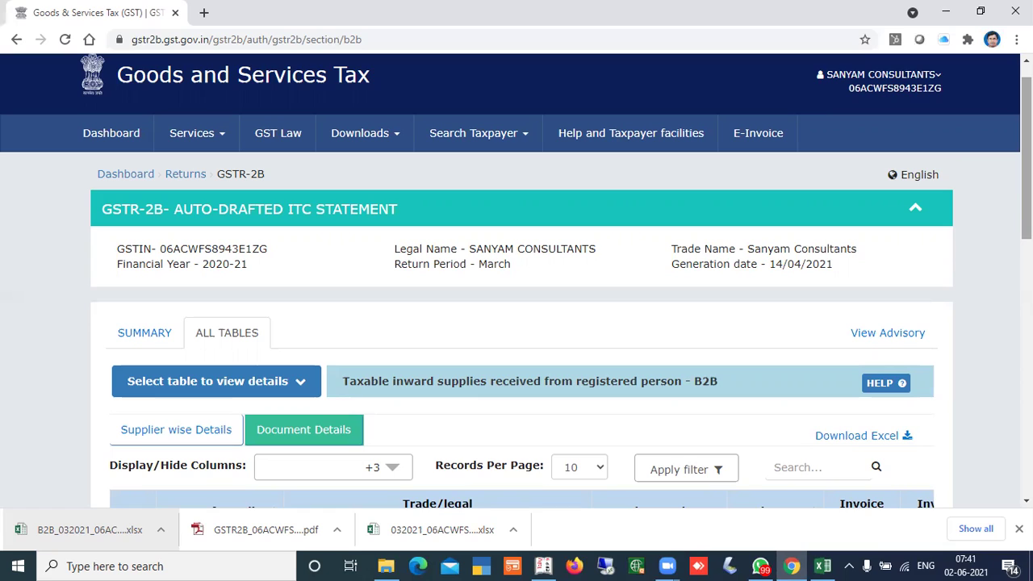
{"action": "left_click", "coordinate": [185, 175]}
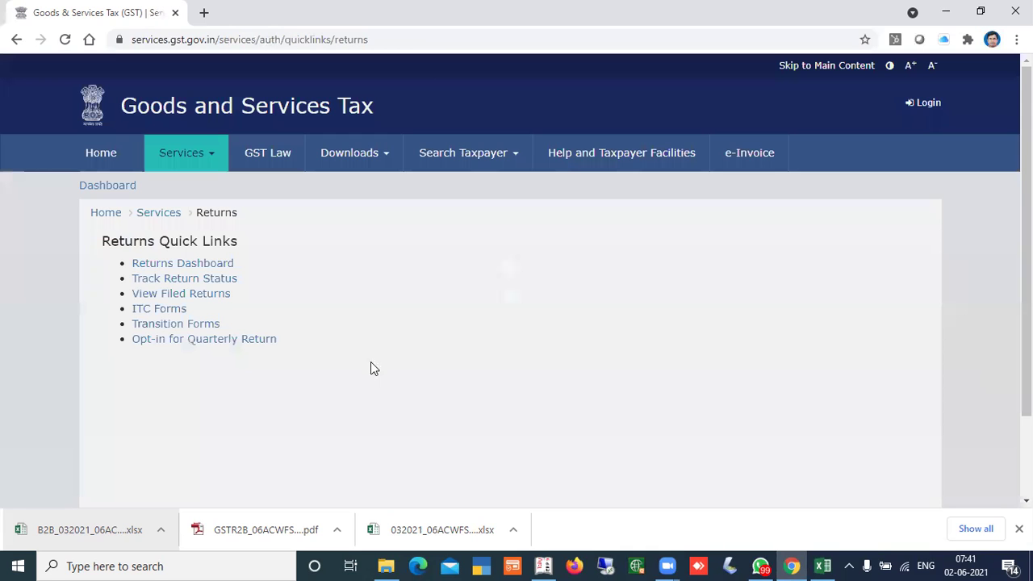
- Search the Returns Dashboard for 2020-21, Quarter 4, March and scroll to the return tiles
{"action": "left_click", "coordinate": [206, 274]}
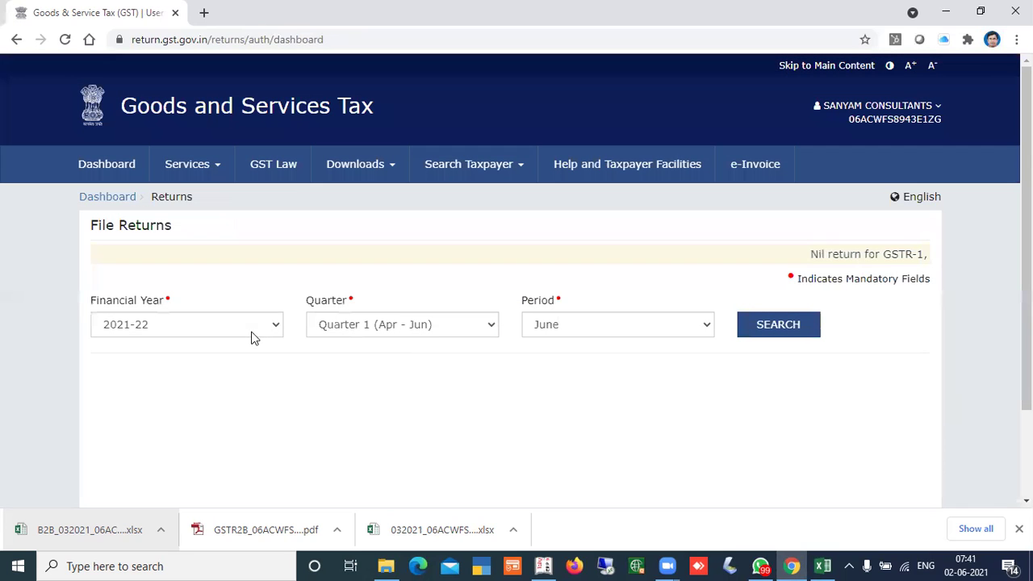
{"action": "left_click", "coordinate": [258, 332]}
{"action": "left_click", "coordinate": [227, 361]}
{"action": "left_click", "coordinate": [749, 331]}
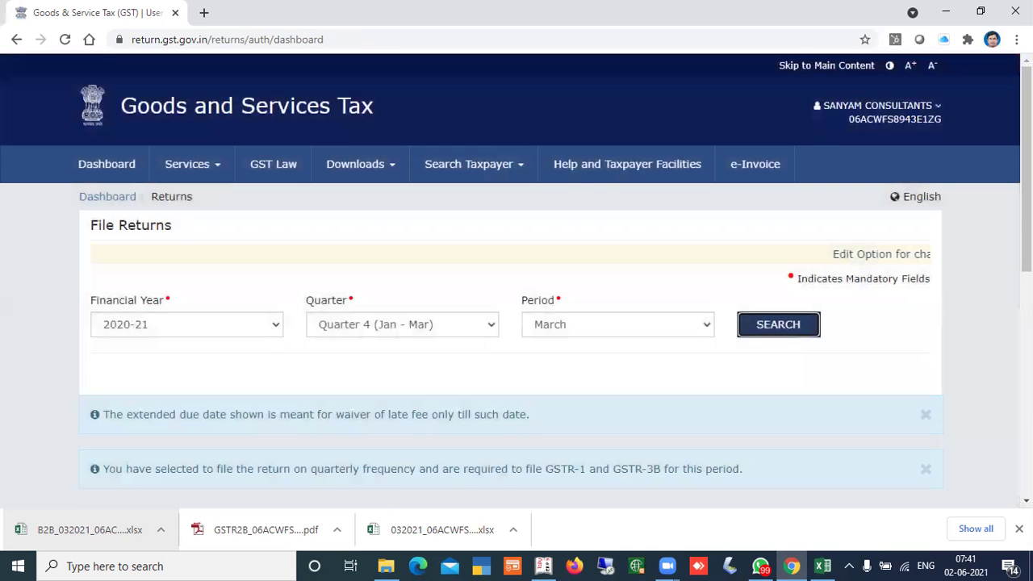
{"action": "scroll", "coordinate": [516, 281], "scroll_direction": "down", "scroll_amount": 4}
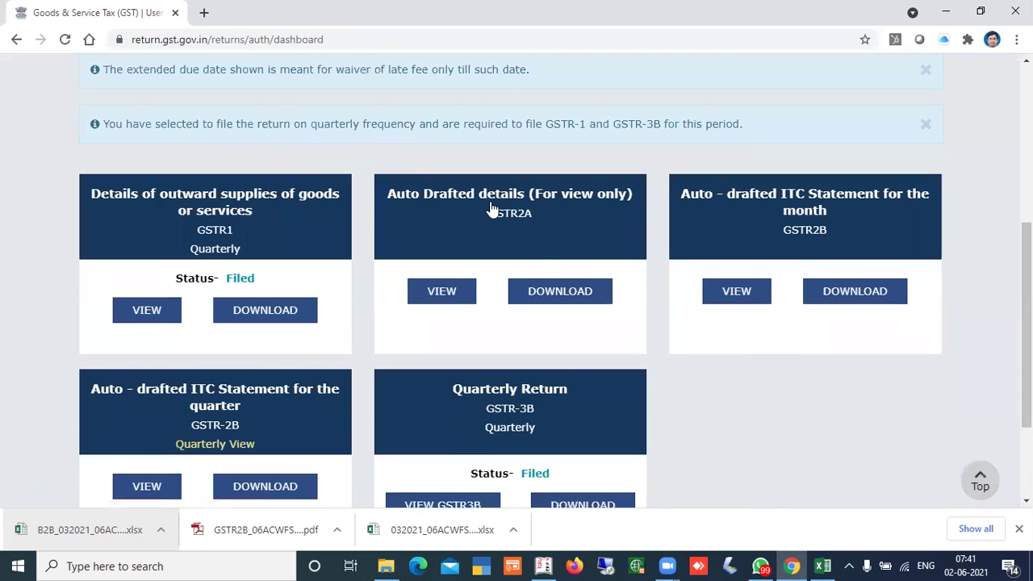
{"action": "left_click_drag", "start_coordinate": [1027, 302], "coordinate": [1027, 352]}
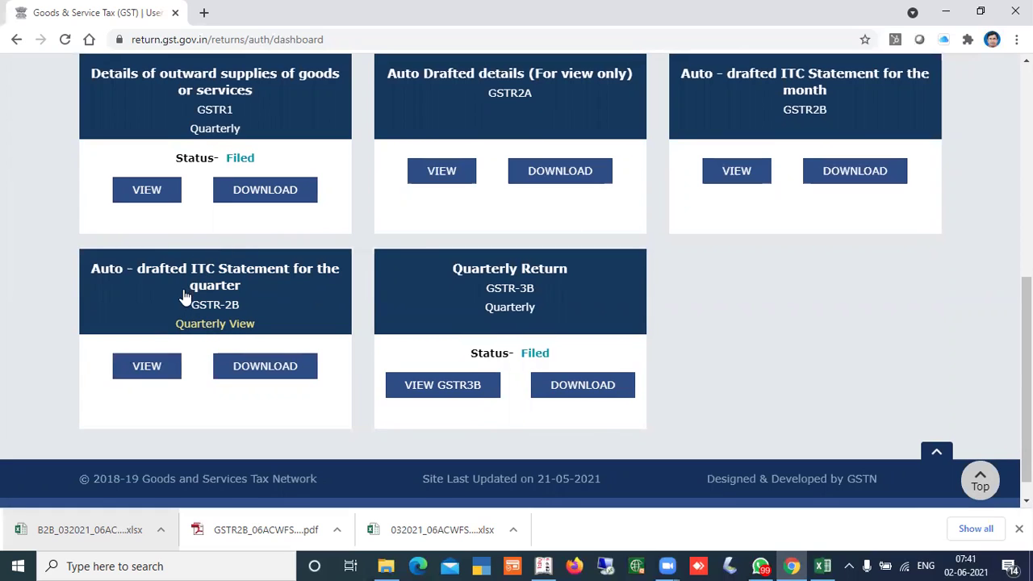
{"action": "left_click", "coordinate": [139, 373]}
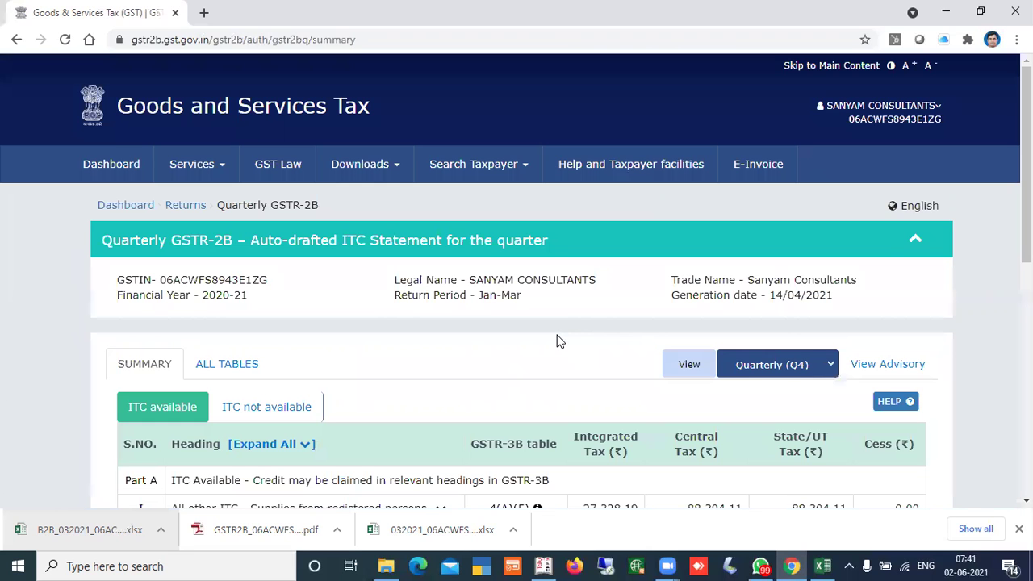
{"action": "scroll", "coordinate": [516, 281], "scroll_direction": "down", "scroll_amount": 3}
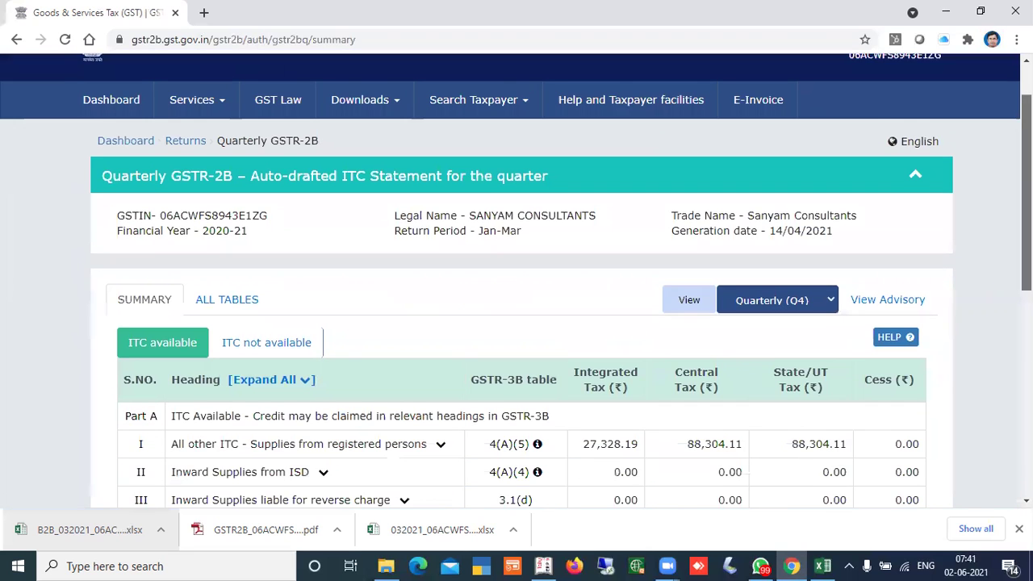
{"action": "scroll", "coordinate": [517, 281], "scroll_direction": "down", "scroll_amount": 2}
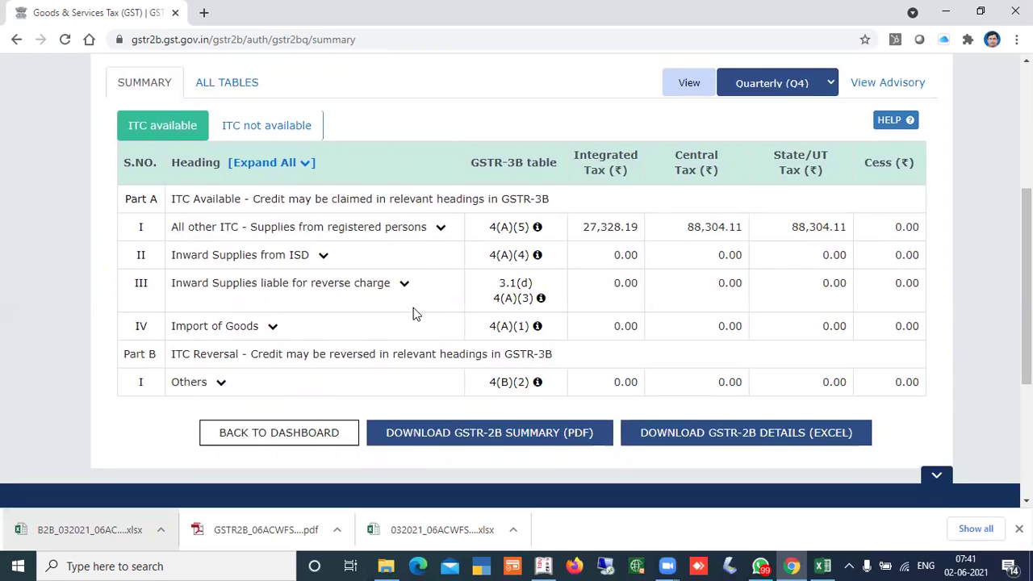
{"action": "left_click", "coordinate": [832, 85]}
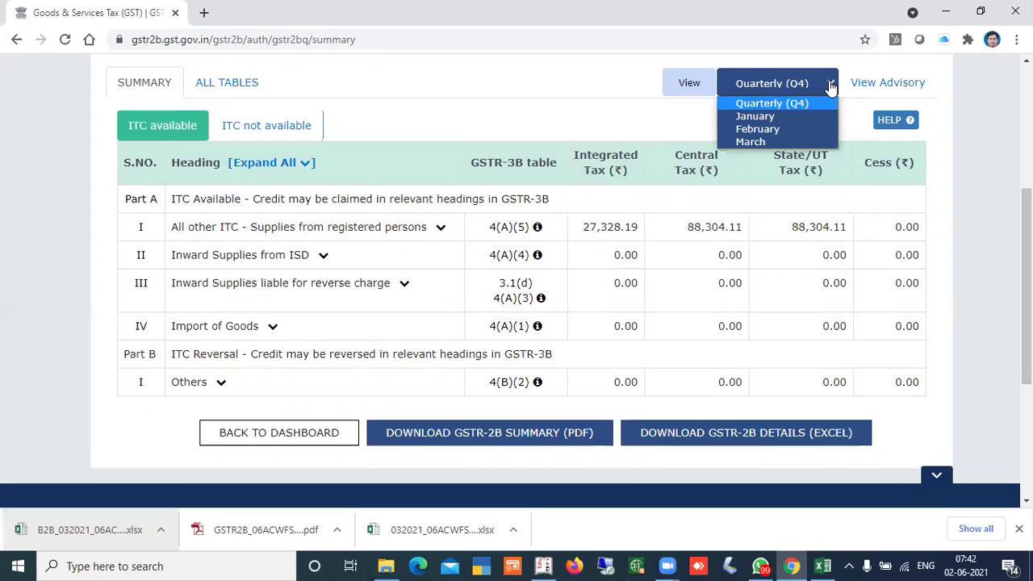
{"action": "left_click", "coordinate": [777, 115]}
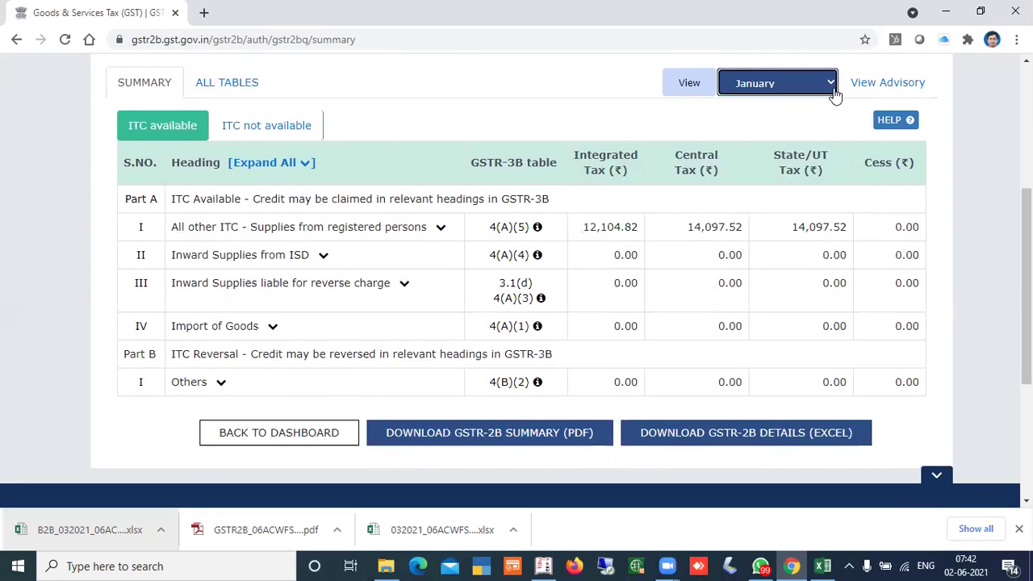
{"action": "left_click", "coordinate": [833, 87]}
{"action": "left_click", "coordinate": [780, 127]}
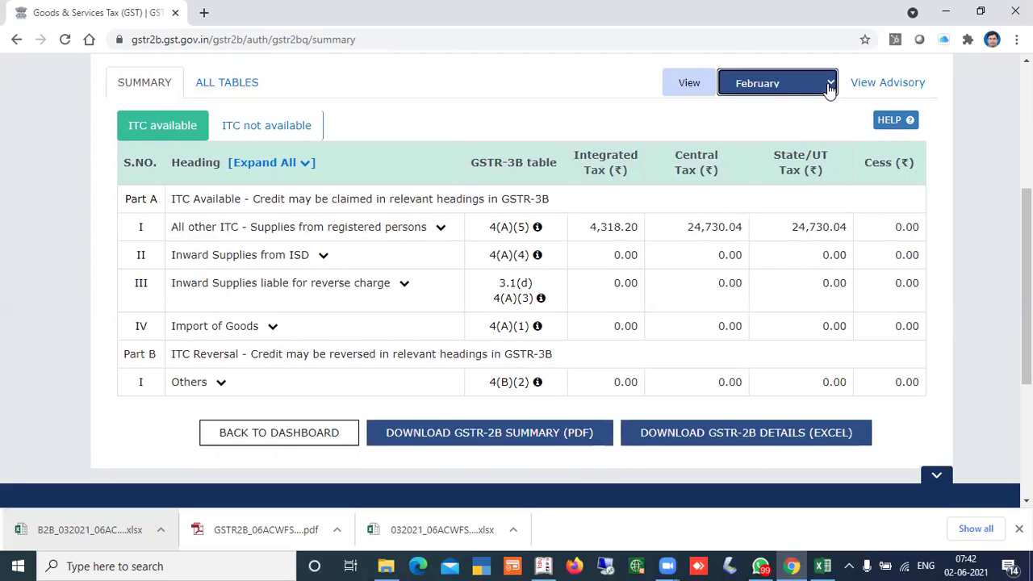
{"action": "left_click", "coordinate": [830, 85]}
{"action": "left_click", "coordinate": [758, 141]}
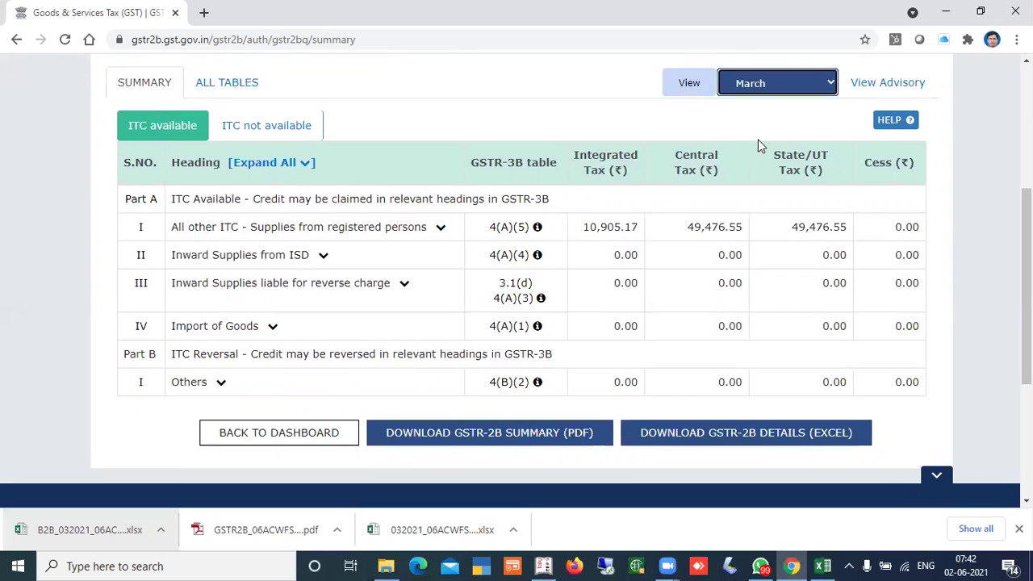
{"action": "left_click", "coordinate": [831, 85]}
{"action": "left_click", "coordinate": [796, 100]}
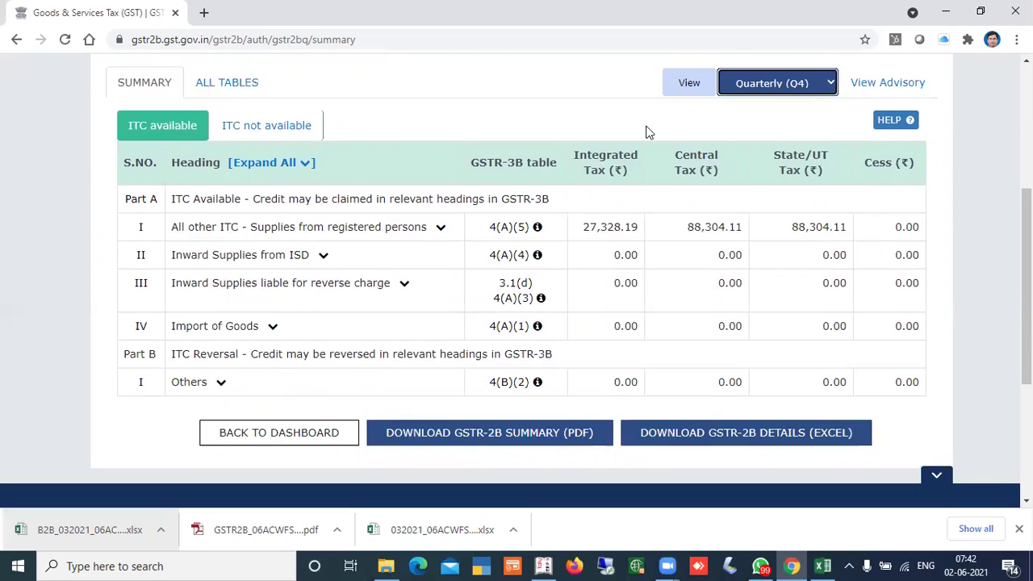
{"action": "left_click", "coordinate": [830, 84]}
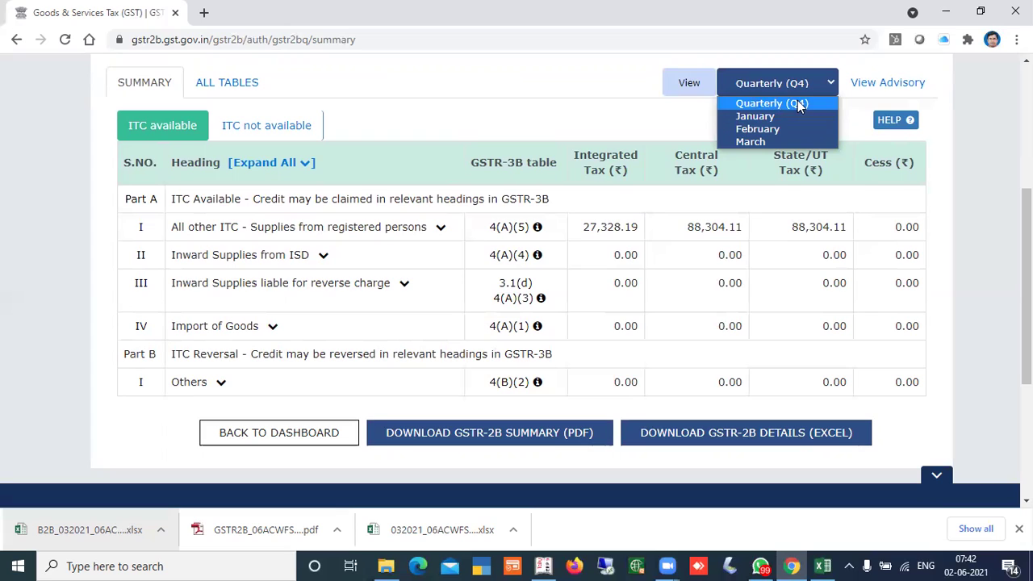
{"action": "left_click", "coordinate": [937, 129]}
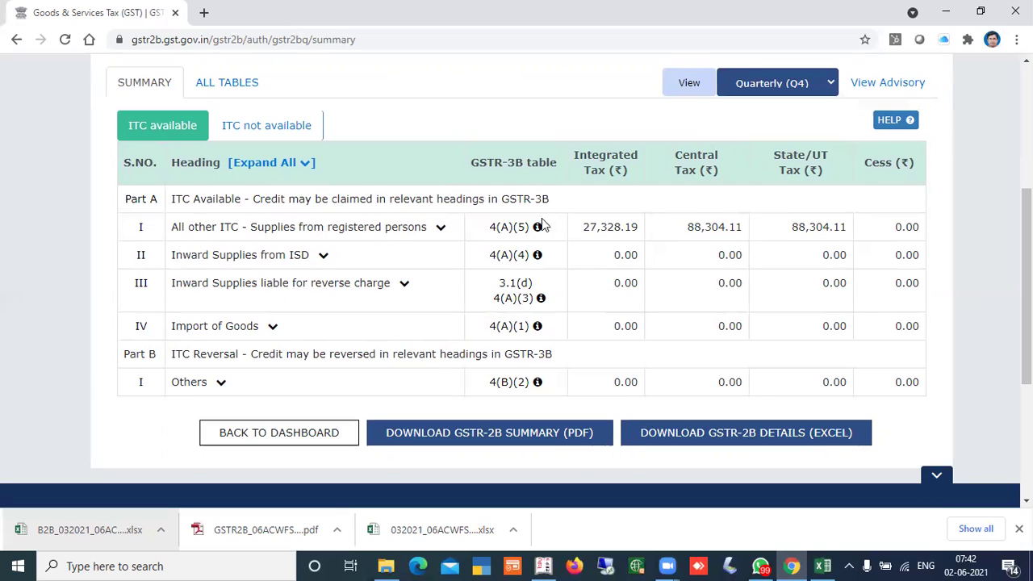
{"action": "mouse_move", "coordinate": [539, 230]}
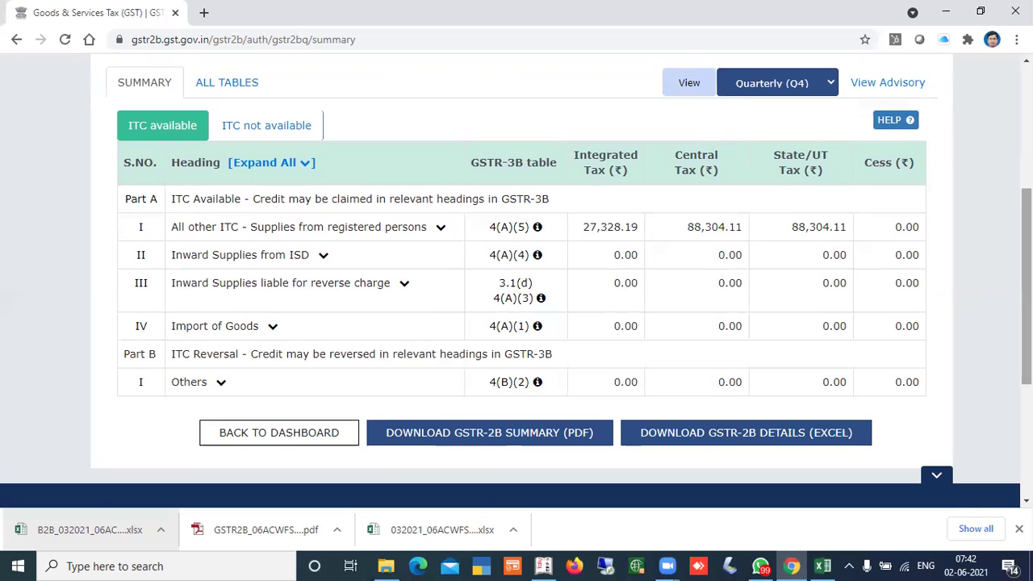
{"action": "scroll", "coordinate": [1027, 282], "scroll_direction": "up", "scroll_amount": 3}
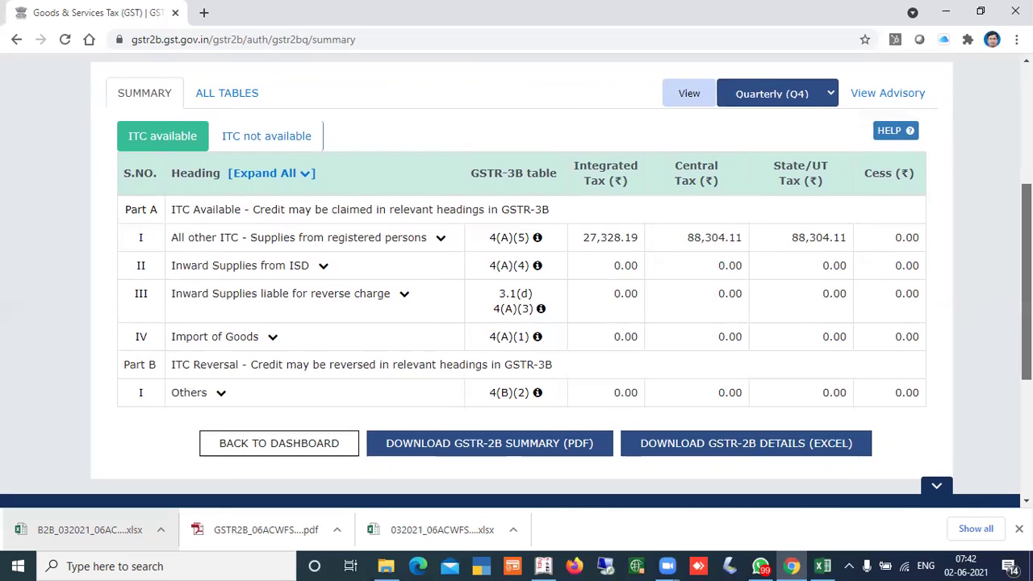
{"action": "scroll", "coordinate": [1027, 283], "scroll_direction": "down", "scroll_amount": 2}
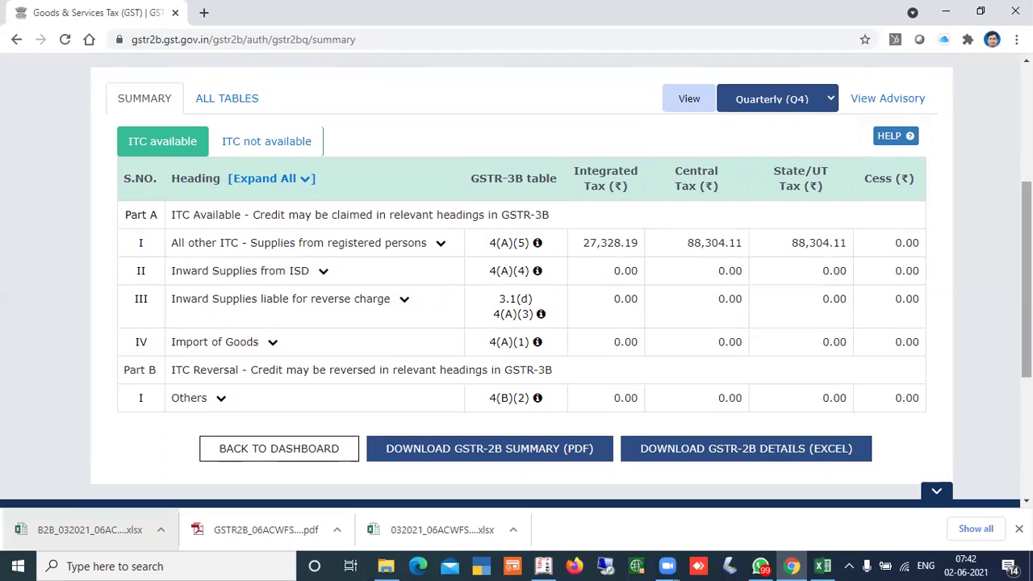
- Show all GSTR-2B tables, then expand and collapse row 5's tax breakdown
{"action": "left_click", "coordinate": [227, 100]}
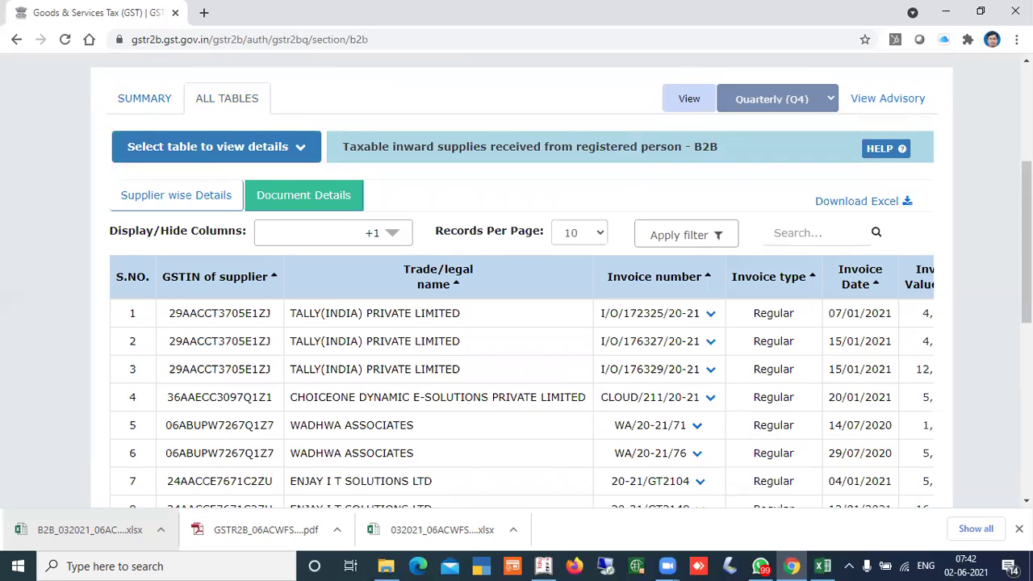
{"action": "left_click_drag", "start_coordinate": [1027, 242], "coordinate": [1027, 291]}
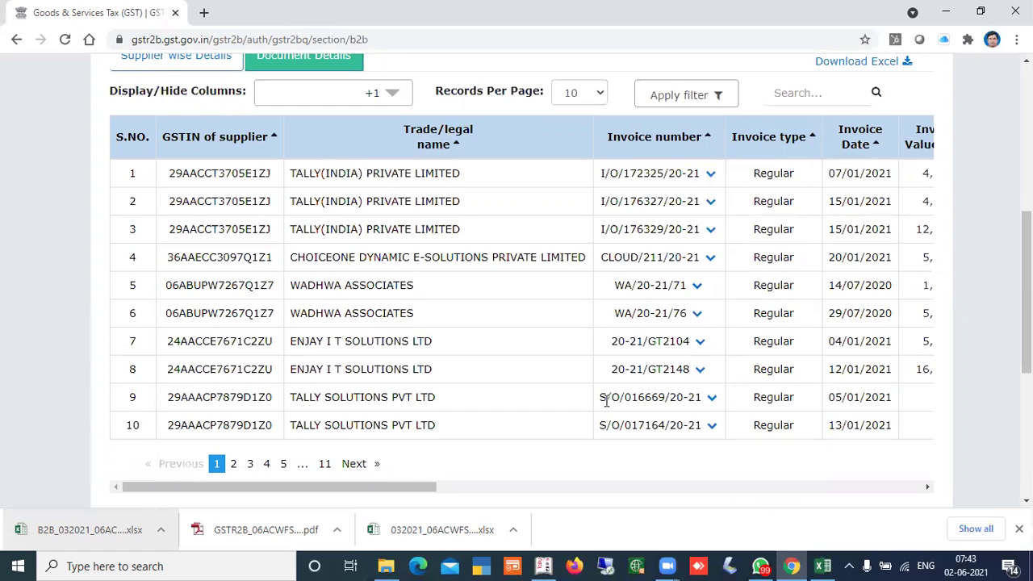
{"action": "left_click", "coordinate": [696, 287]}
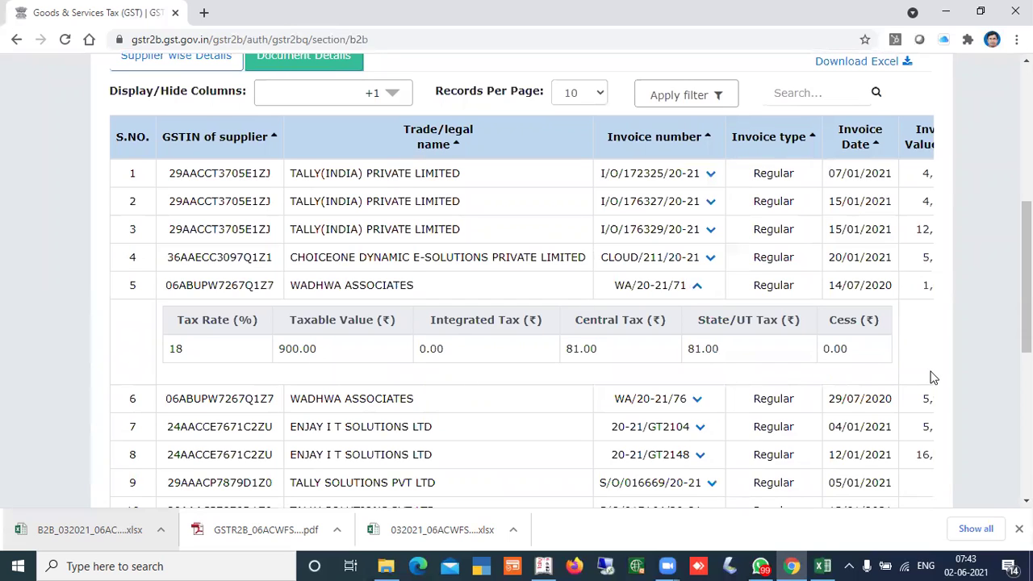
{"action": "left_click", "coordinate": [697, 289]}
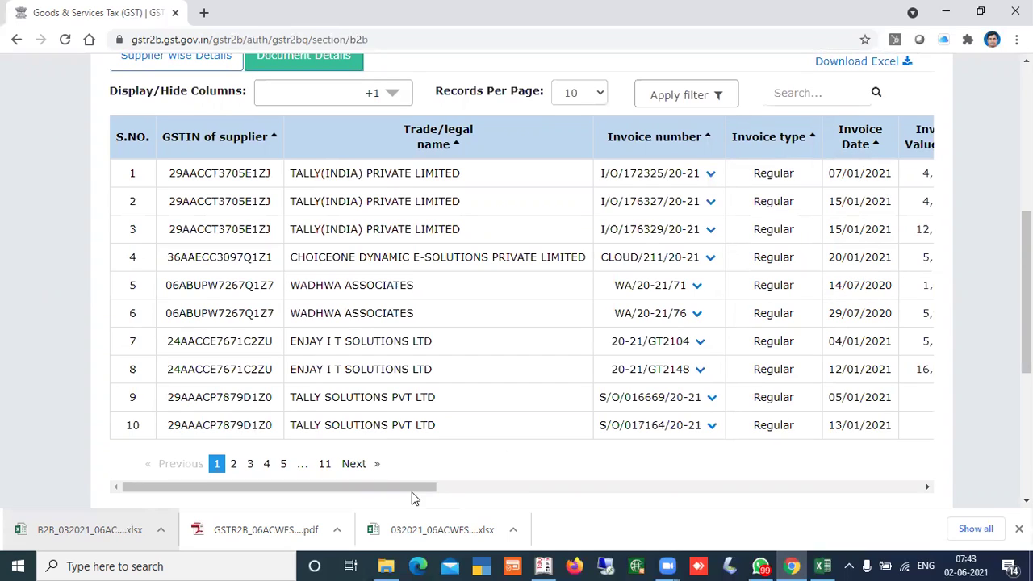
- Scroll the B2B invoice table sideways to review every column
{"action": "left_click_drag", "start_coordinate": [412, 488], "coordinate": [745, 509]}
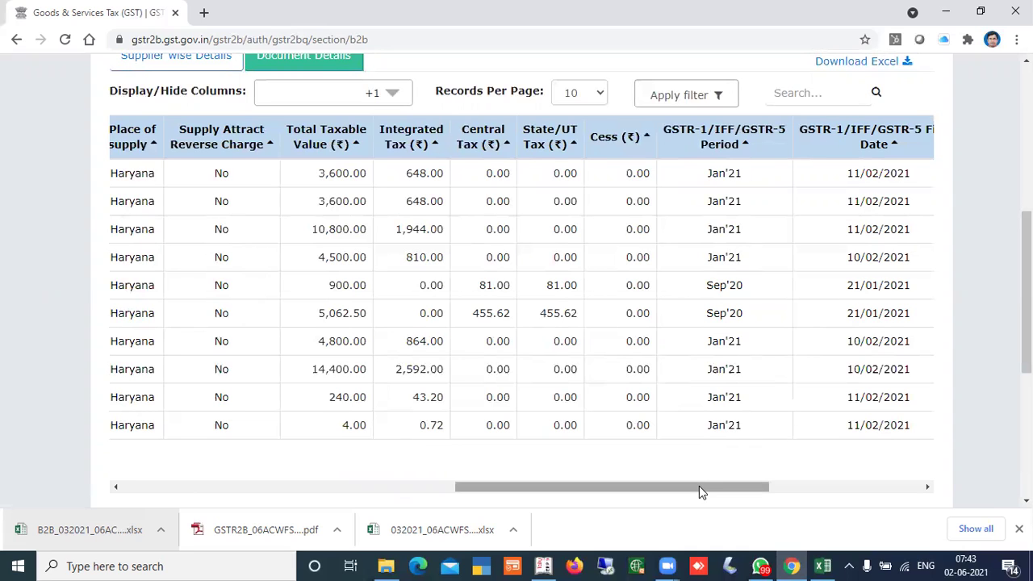
{"action": "left_click_drag", "start_coordinate": [699, 486], "coordinate": [534, 491]}
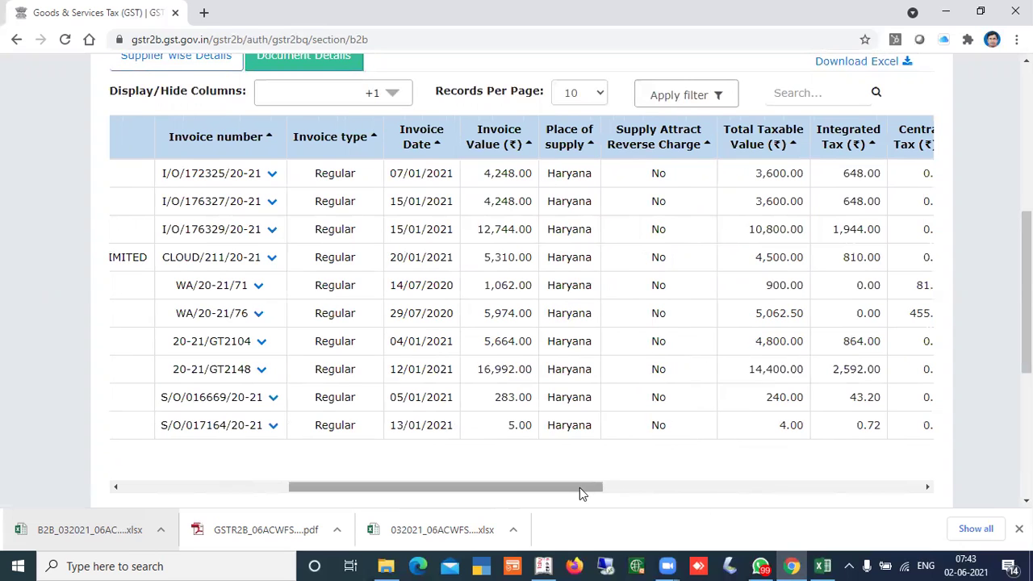
{"action": "left_click_drag", "start_coordinate": [578, 489], "coordinate": [856, 522]}
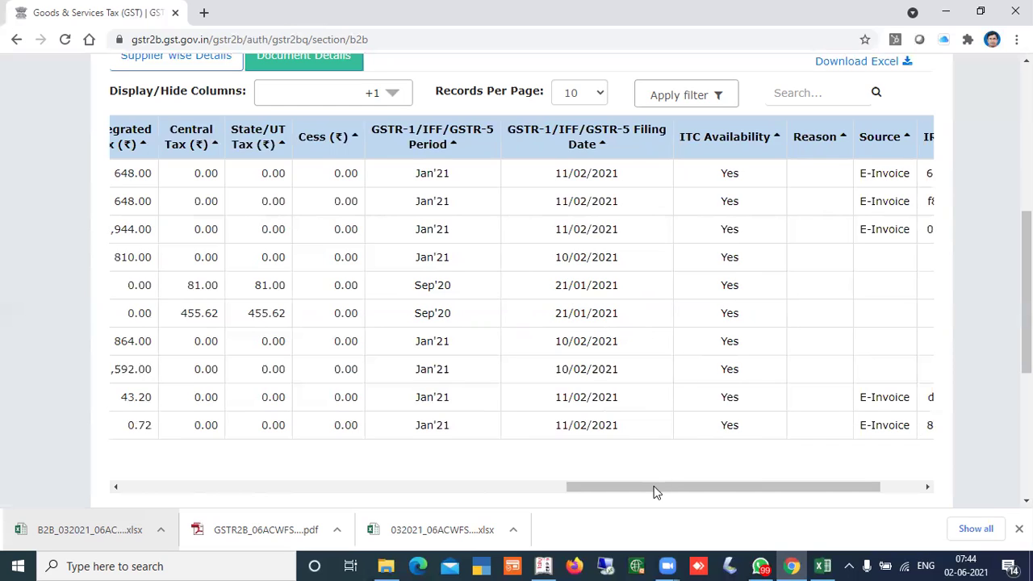
{"action": "left_click_drag", "start_coordinate": [656, 494], "coordinate": [781, 498]}
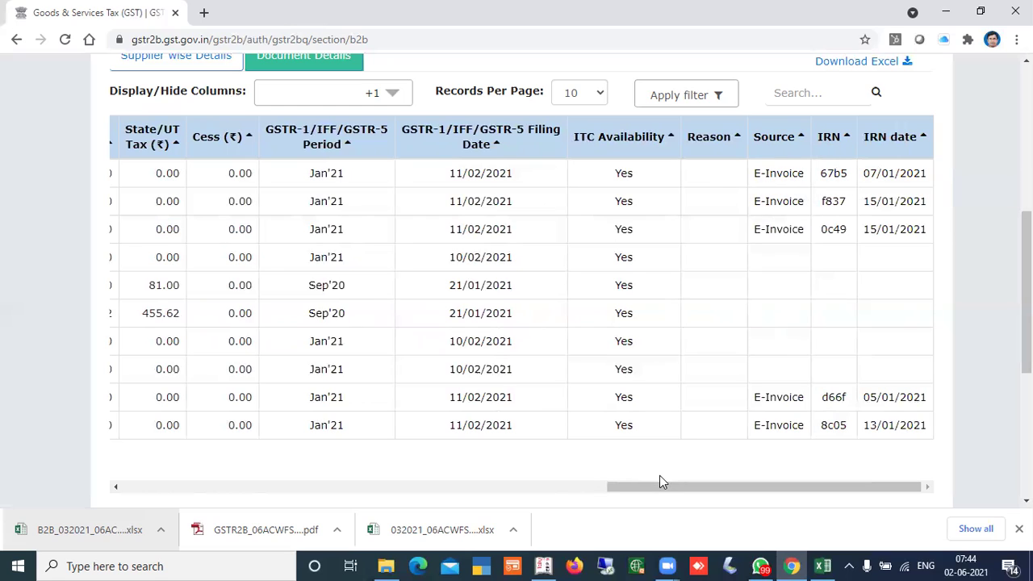
{"action": "left_click_drag", "start_coordinate": [662, 487], "coordinate": [69, 538]}
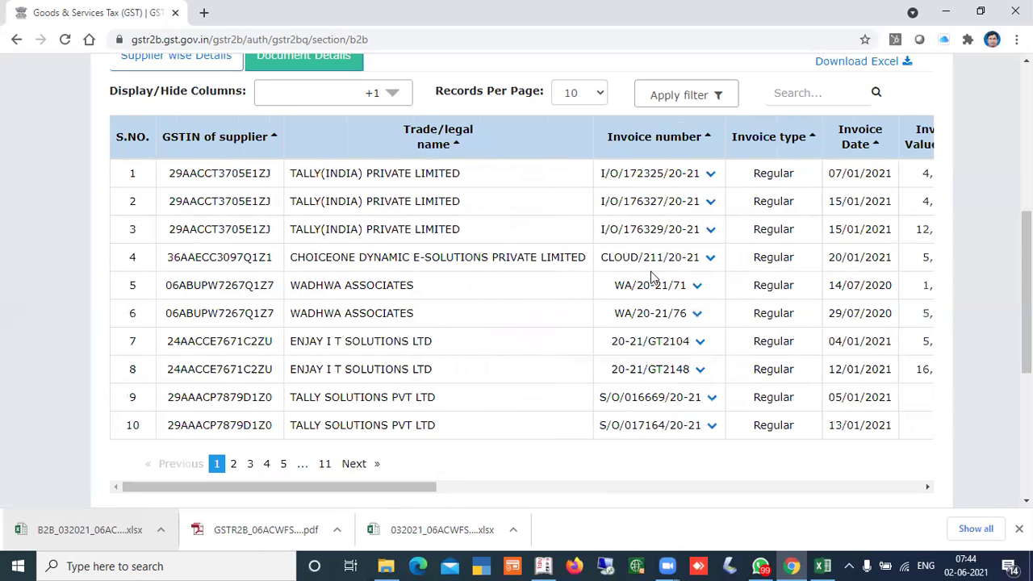
{"action": "left_click_drag", "start_coordinate": [1026, 293], "coordinate": [1026, 207]}
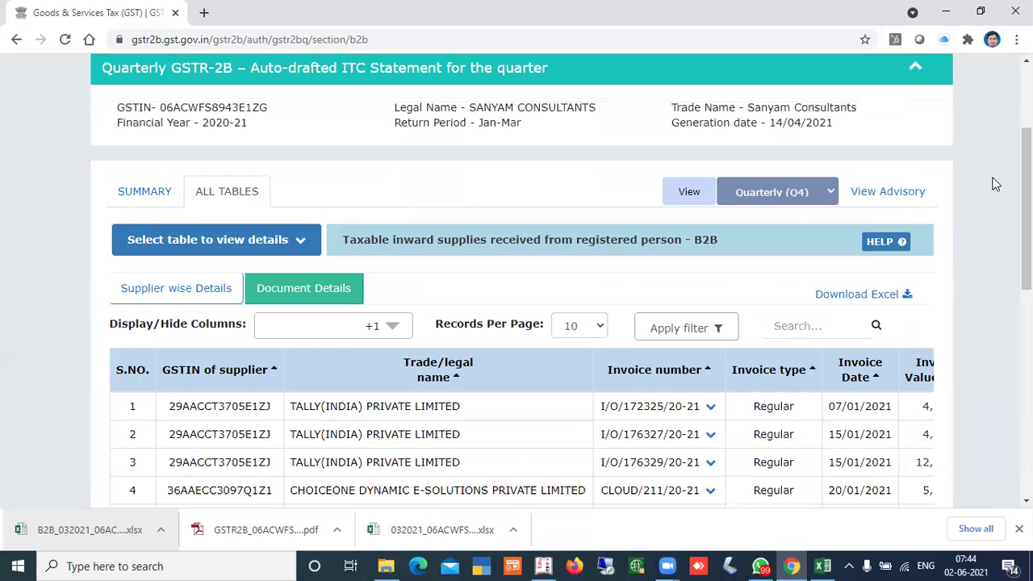
- Return to the Returns Dashboard and search 2020-21, Quarter 4, March for its return tiles
{"action": "scroll", "coordinate": [322, 230], "scroll_direction": "up", "scroll_amount": 3}
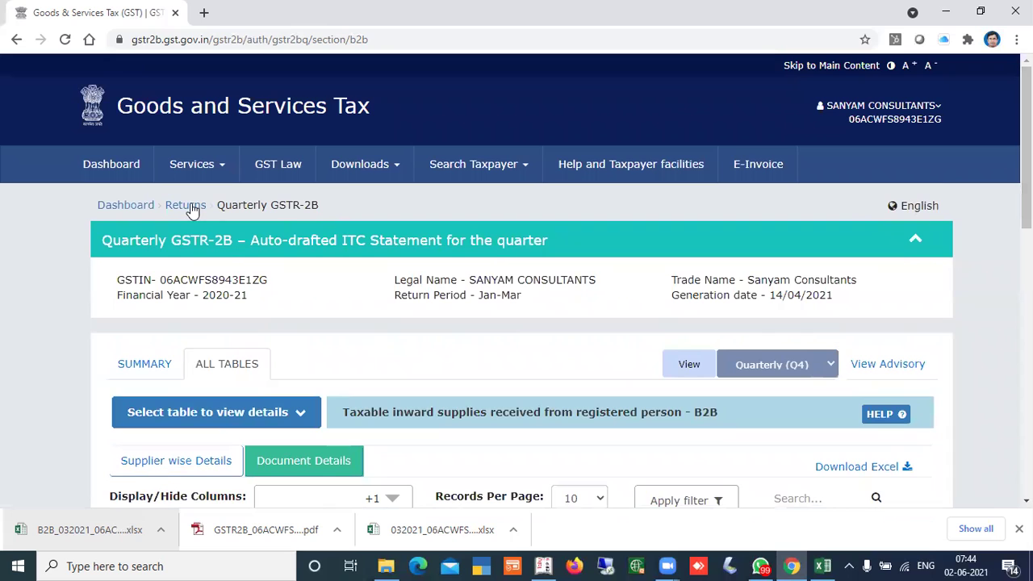
{"action": "left_click", "coordinate": [186, 205]}
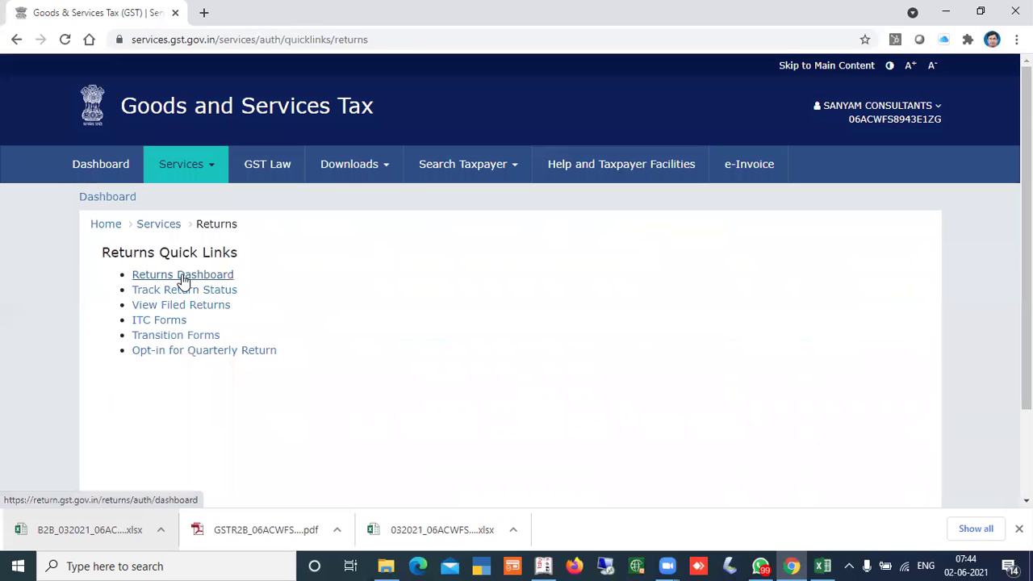
{"action": "left_click", "coordinate": [182, 276]}
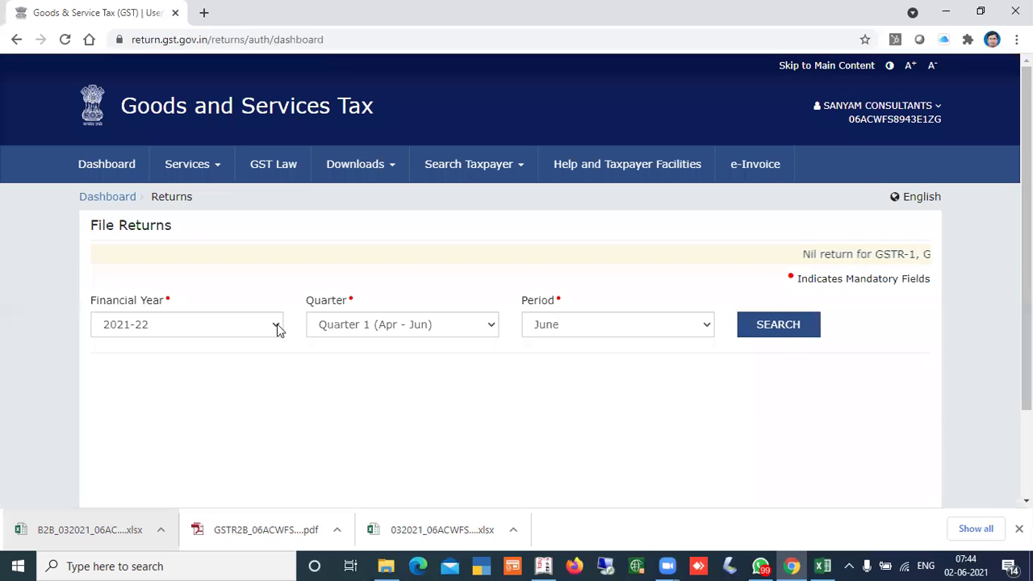
{"action": "left_click", "coordinate": [276, 327]}
{"action": "left_click", "coordinate": [185, 359]}
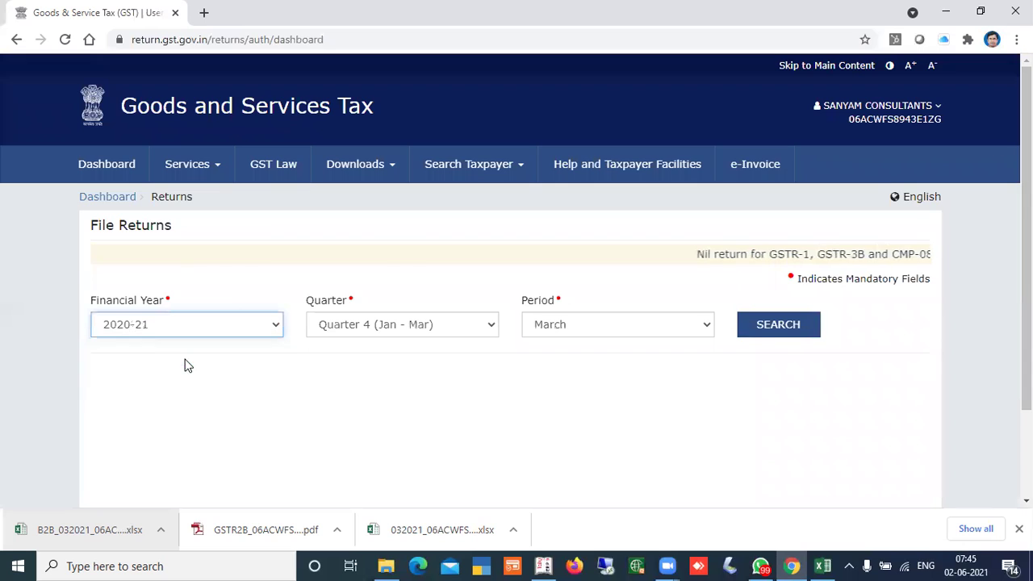
{"action": "left_click", "coordinate": [773, 327]}
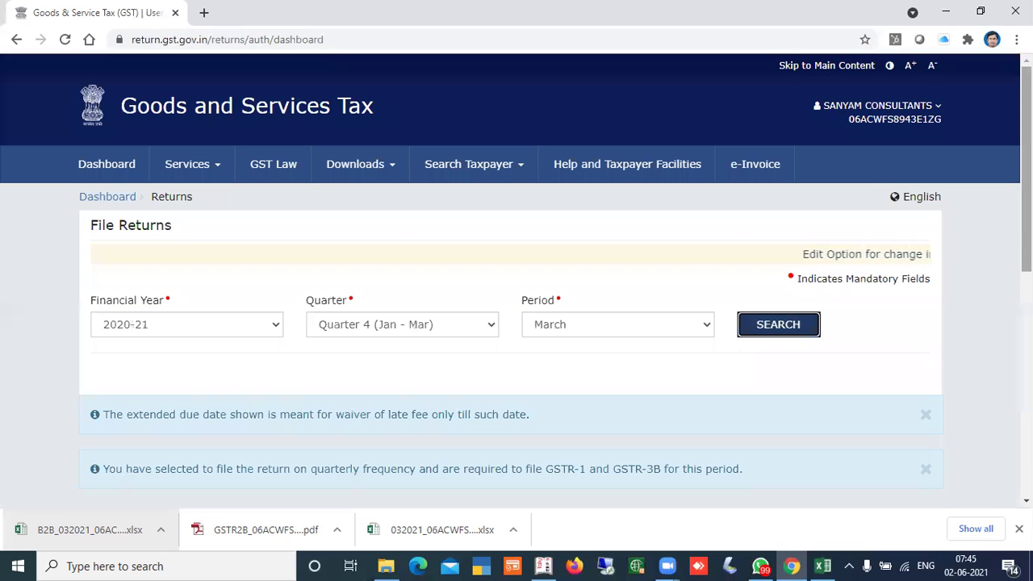
{"action": "scroll", "coordinate": [517, 323], "scroll_direction": "down", "scroll_amount": 3}
{"action": "scroll", "coordinate": [517, 323], "scroll_direction": "down", "scroll_amount": 3}
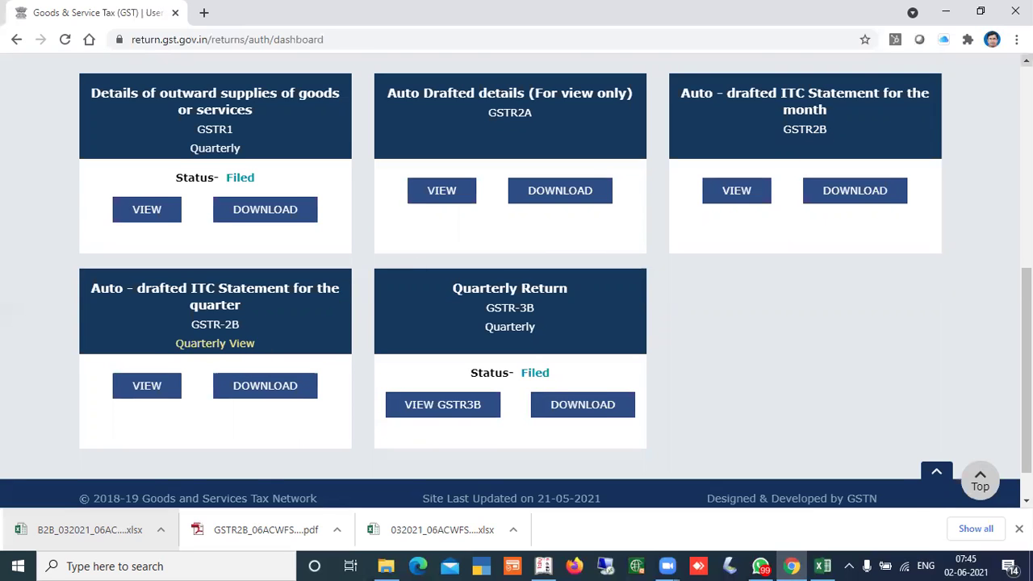
{"action": "scroll", "coordinate": [844, 139], "scroll_direction": "up", "scroll_amount": 1}
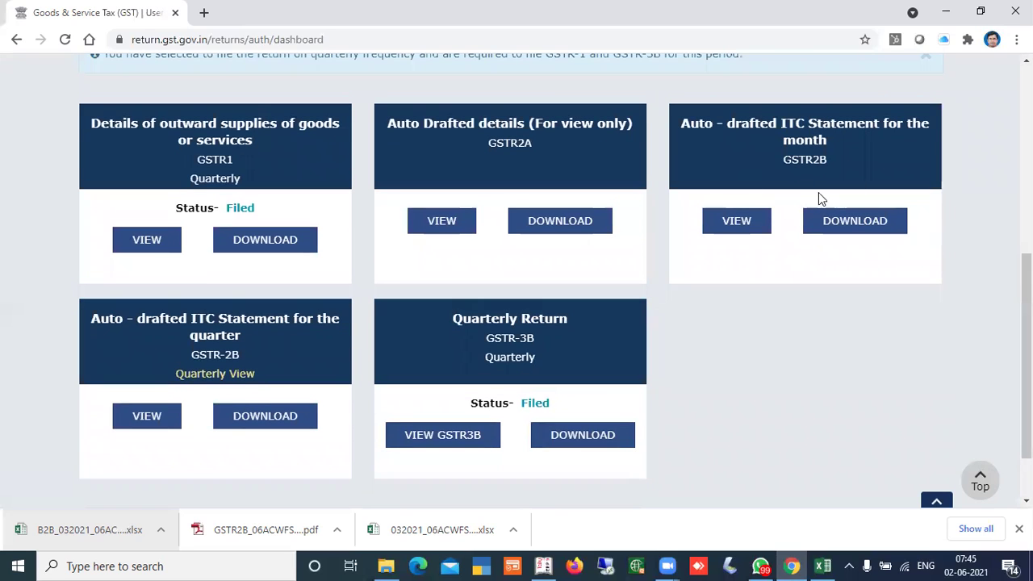
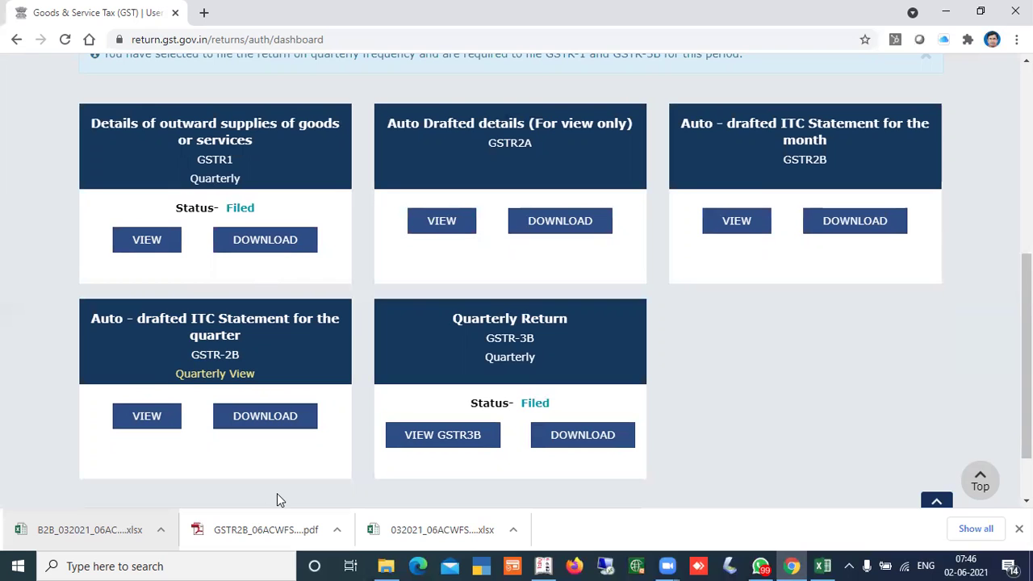
- Open the downloaded B2B GSTR-2B workbook, review the first invoice in row 7, and enable editing
{"action": "left_click", "coordinate": [108, 528]}
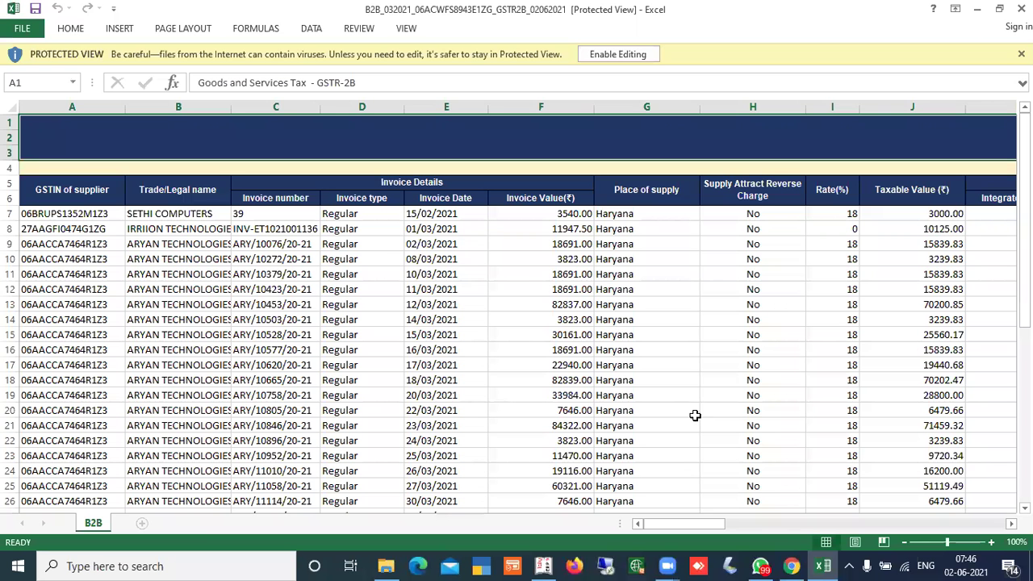
{"action": "key", "text": "Down"}
{"action": "key", "text": "Down"}
{"action": "key", "text": "Down"}
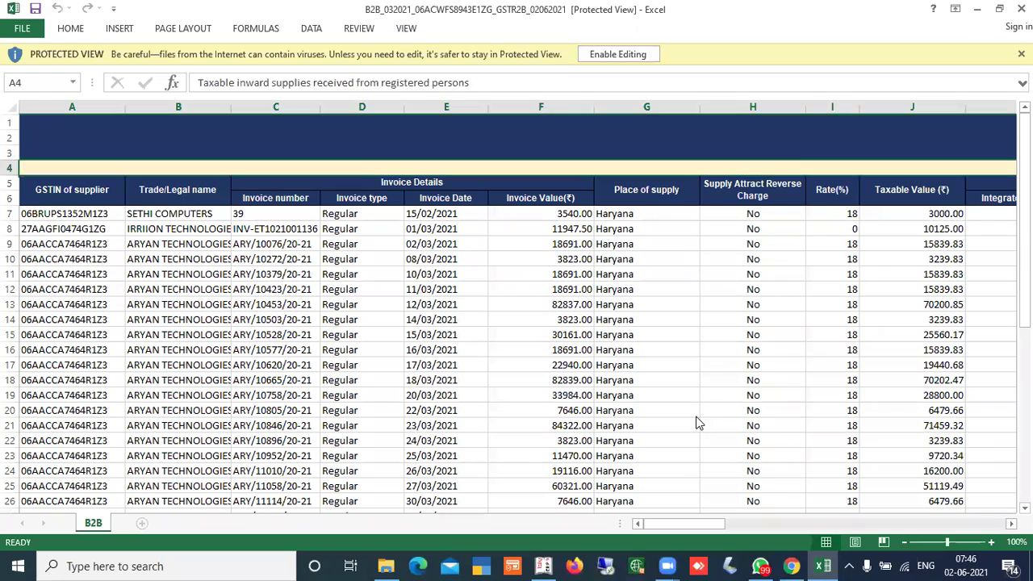
{"action": "key", "text": "Right"}
{"action": "key", "text": "Right"}
{"action": "key", "text": "Right"}
{"action": "key", "text": "Right"}
{"action": "key", "text": "Right"}
{"action": "key", "text": "Right"}
{"action": "key", "text": "Right"}
{"action": "key", "text": "Right"}
{"action": "key", "text": "Right"}
{"action": "key", "text": "Right"}
{"action": "key", "text": "Right"}
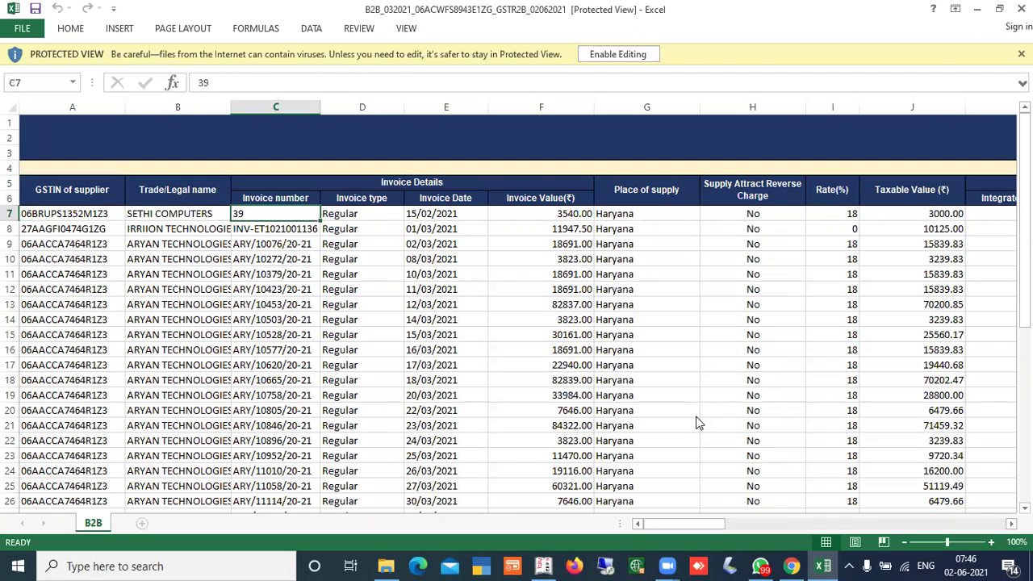
{"action": "key", "text": "Right"}
{"action": "key", "text": "Right"}
{"action": "key", "text": "Right"}
{"action": "key", "text": "Left"}
{"action": "key", "text": "Home"}
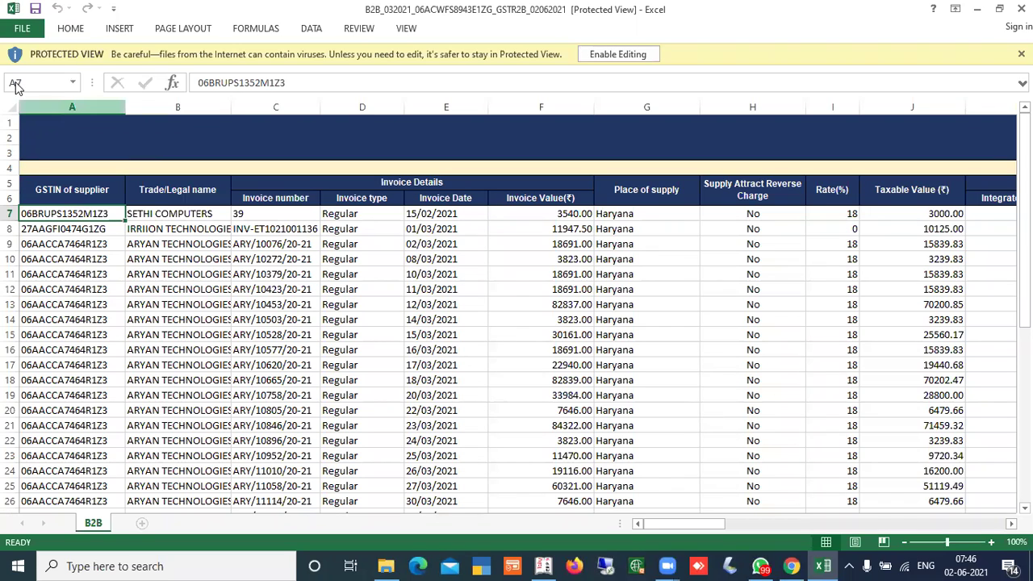
{"action": "left_click", "coordinate": [605, 56]}
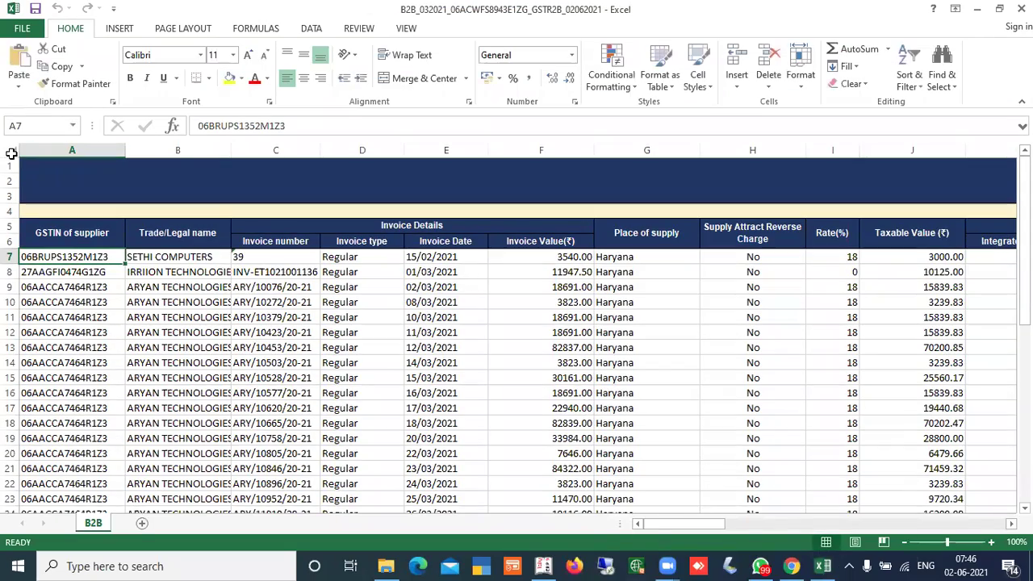
- Autofit all columns of the B2B sheet so supplier names and the title show in full
{"action": "left_click", "coordinate": [12, 152]}
{"action": "left_click_drag", "start_coordinate": [125, 152], "coordinate": [124, 152]}
{"action": "double_click", "coordinate": [124, 152]}
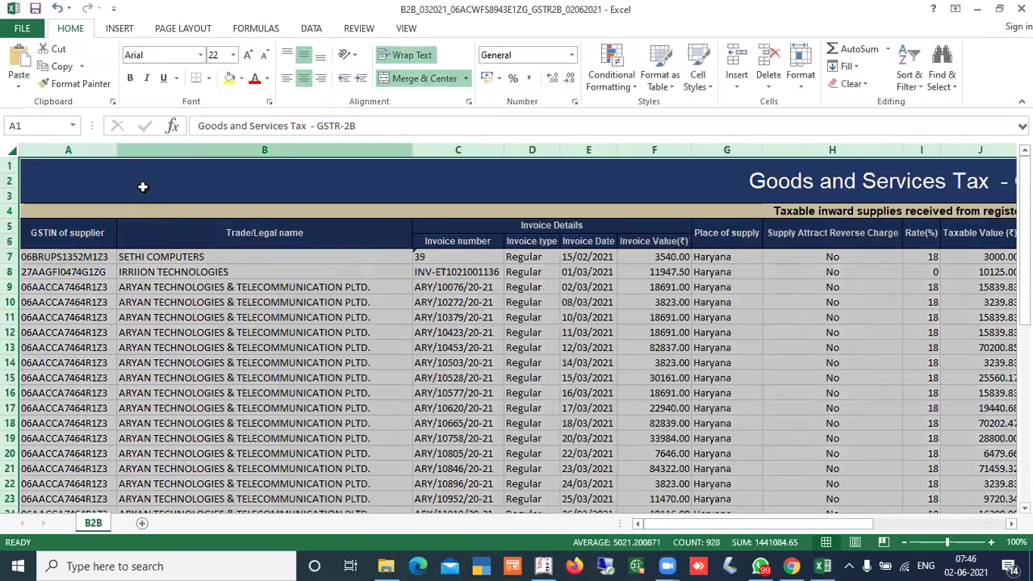
{"action": "left_click", "coordinate": [270, 302]}
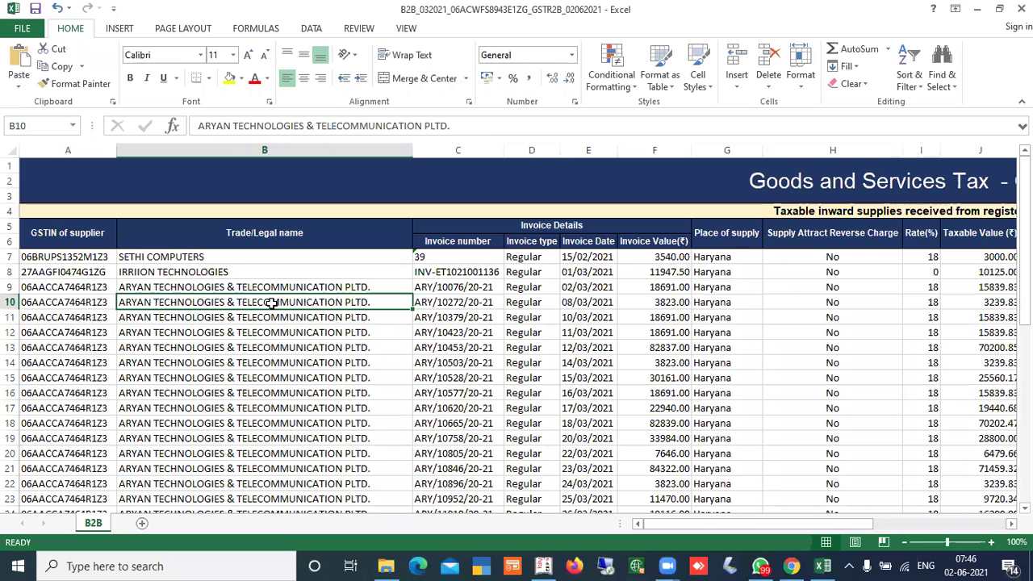
- Review the first invoice's values across row 7, from supplier GSTIN through IRN Date
{"action": "key", "text": "Up"}
{"action": "key", "text": "Up"}
{"action": "key", "text": "Up"}
{"action": "key", "text": "Right"}
{"action": "key", "text": "Right"}
{"action": "key", "text": "Right"}
{"action": "key", "text": "Right"}
{"action": "key", "text": "Right"}
{"action": "key", "text": "Right"}
{"action": "key", "text": "Right"}
{"action": "key", "text": "Right"}
{"action": "key", "text": "Right"}
{"action": "key", "text": "Right"}
{"action": "key", "text": "Right"}
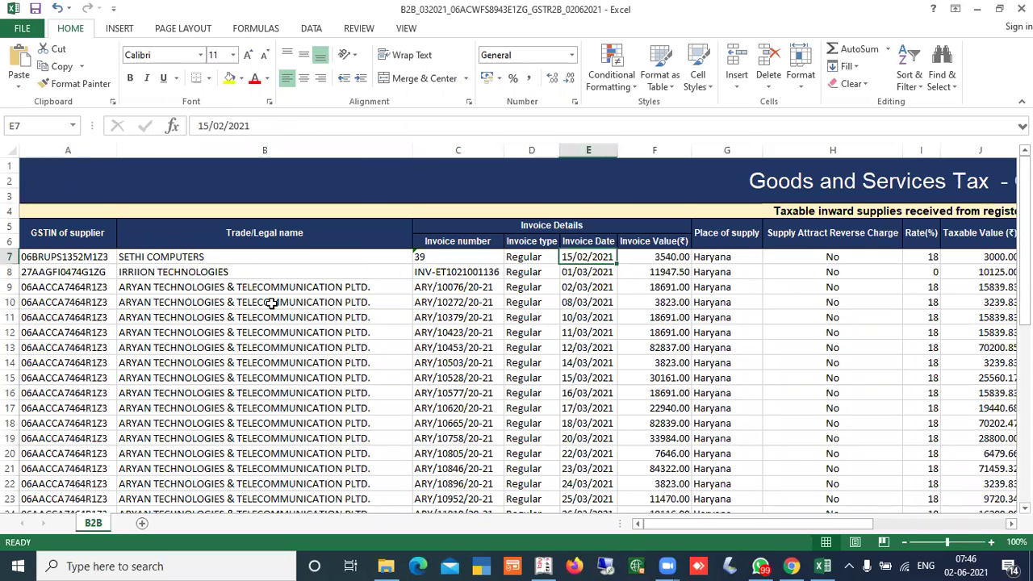
{"action": "key", "text": "Right"}
{"action": "key", "text": "Right"}
{"action": "key", "text": "Right"}
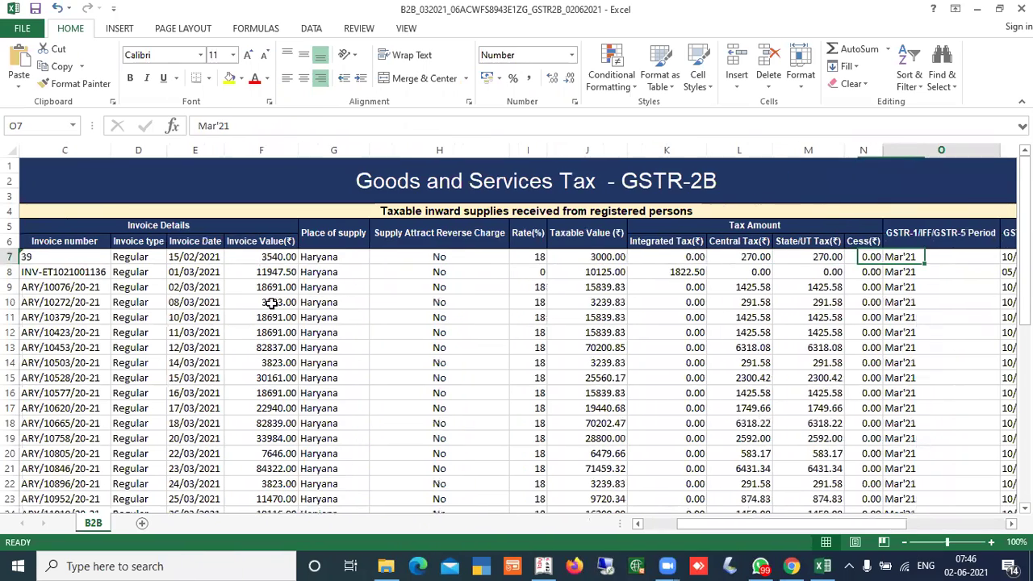
{"action": "key", "text": "Left"}
{"action": "key", "text": "Left"}
{"action": "key", "text": "Right"}
{"action": "key", "text": "Right"}
{"action": "key", "text": "Right"}
{"action": "key", "text": "Right"}
{"action": "key", "text": "Right"}
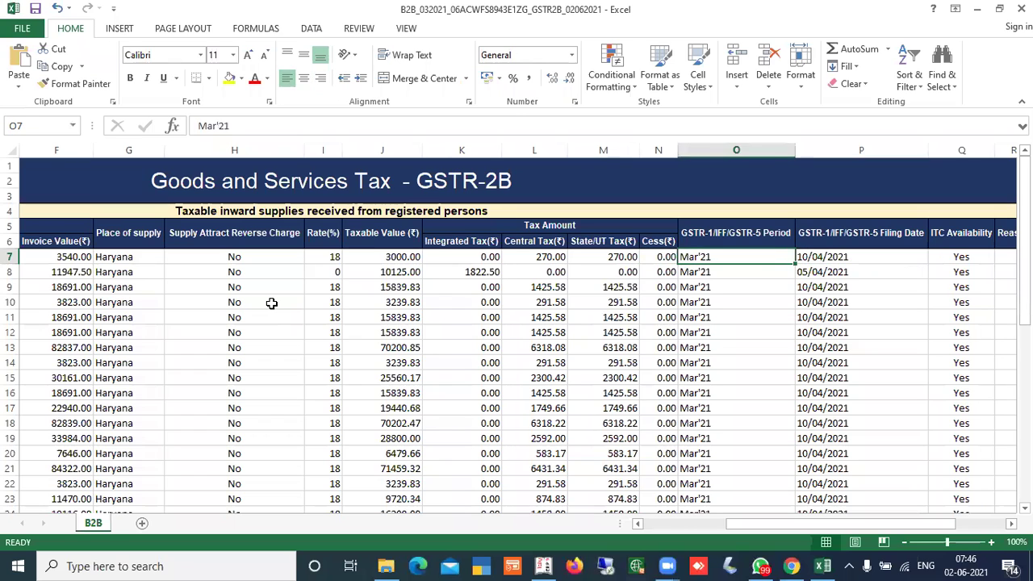
{"action": "key", "text": "Right"}
{"action": "key", "text": "Right"}
{"action": "key", "text": "Right"}
{"action": "key", "text": "Right"}
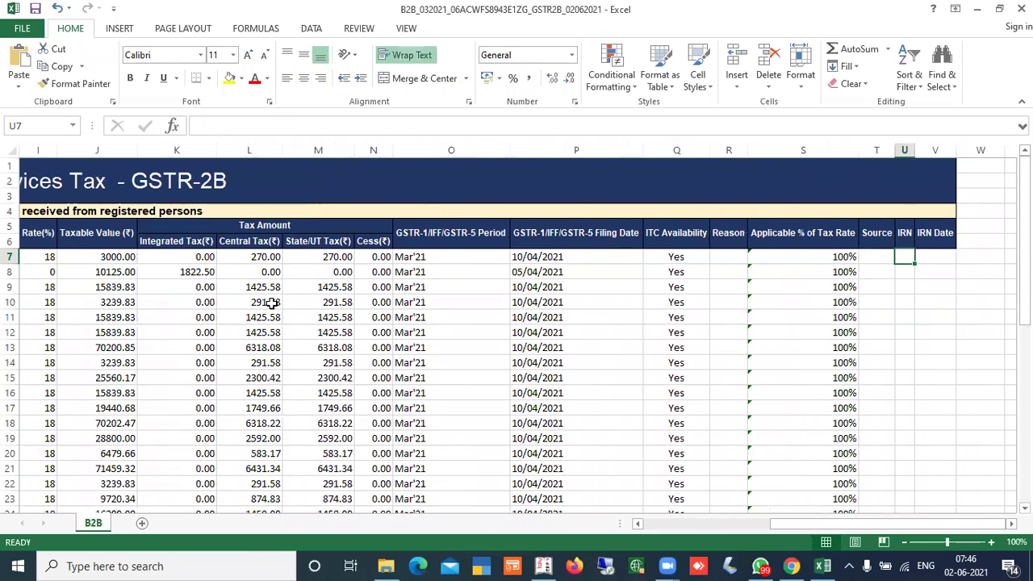
{"action": "key", "text": "Left"}
{"action": "key", "text": "Left"}
{"action": "key", "text": "Left"}
{"action": "key", "text": "Left"}
{"action": "key", "text": "Left"}
{"action": "key", "text": "Left"}
{"action": "key", "text": "Left"}
{"action": "key", "text": "Left"}
{"action": "key", "text": "Left"}
{"action": "key", "text": "Left"}
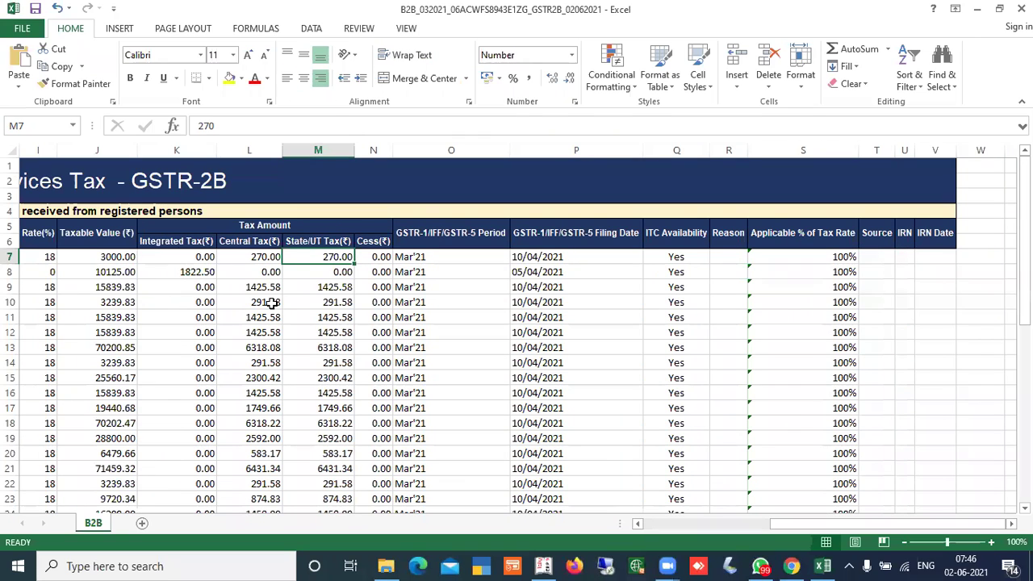
{"action": "key", "text": "Left"}
{"action": "key", "text": "Left"}
{"action": "key", "text": "Left"}
{"action": "key", "text": "Left"}
{"action": "key", "text": "Left"}
{"action": "key", "text": "Left"}
{"action": "key", "text": "Left"}
{"action": "key", "text": "Left"}
{"action": "key", "text": "Left"}
{"action": "key", "text": "Left"}
{"action": "key", "text": "Left"}
{"action": "key", "text": "Left"}
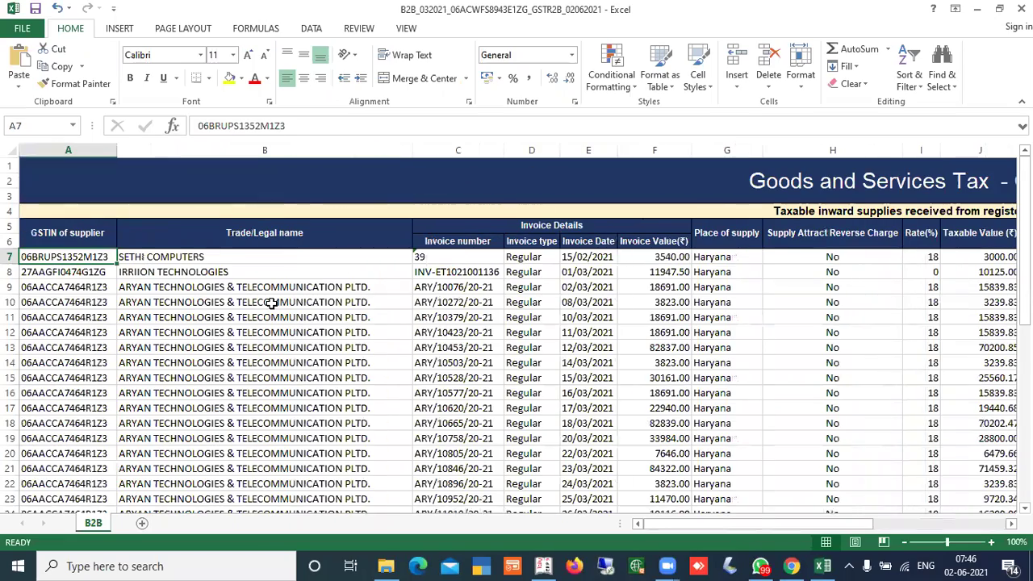
{"action": "key", "text": "Right"}
{"action": "key", "text": "Right"}
{"action": "key", "text": "Right"}
{"action": "key", "text": "Right"}
{"action": "key", "text": "Right"}
{"action": "key", "text": "Right"}
{"action": "key", "text": "Right"}
{"action": "key", "text": "Right"}
{"action": "key", "text": "Right"}
{"action": "key", "text": "Right"}
{"action": "key", "text": "Right"}
{"action": "key", "text": "Right"}
{"action": "key", "text": "Right"}
{"action": "key", "text": "Right"}
{"action": "key", "text": "Right"}
{"action": "key", "text": "Right"}
{"action": "key", "text": "Right"}
{"action": "key", "text": "Right"}
{"action": "key", "text": "Right"}
{"action": "key", "text": "Right"}
{"action": "key", "text": "Right"}
{"action": "key", "text": "Left"}
{"action": "key", "text": "Left"}
{"action": "key", "text": "Left"}
{"action": "key", "text": "Left"}
{"action": "key", "text": "Left"}
{"action": "key", "text": "Left"}
{"action": "key", "text": "Left"}
{"action": "key", "text": "Left"}
{"action": "key", "text": "Left"}
{"action": "key", "text": "Left"}
{"action": "key", "text": "Left"}
{"action": "key", "text": "Left"}
{"action": "key", "text": "Left"}
{"action": "key", "text": "Left"}
{"action": "key", "text": "Left"}
{"action": "key", "text": "Left"}
{"action": "key", "text": "Left"}
{"action": "key", "text": "Left"}
{"action": "key", "text": "Left"}
{"action": "key", "text": "Left"}
{"action": "key", "text": "Right"}
{"action": "key", "text": "Right"}
{"action": "key", "text": "Right"}
{"action": "key", "text": "Right"}
{"action": "key", "text": "Right"}
{"action": "key", "text": "Right"}
{"action": "key", "text": "Right"}
{"action": "key", "text": "Right"}
{"action": "key", "text": "Right"}
{"action": "key", "text": "Right"}
{"action": "key", "text": "Right"}
{"action": "key", "text": "Right"}
{"action": "key", "text": "Right"}
{"action": "key", "text": "Right"}
{"action": "key", "text": "Right"}
{"action": "key", "text": "Right"}
{"action": "key", "text": "Right"}
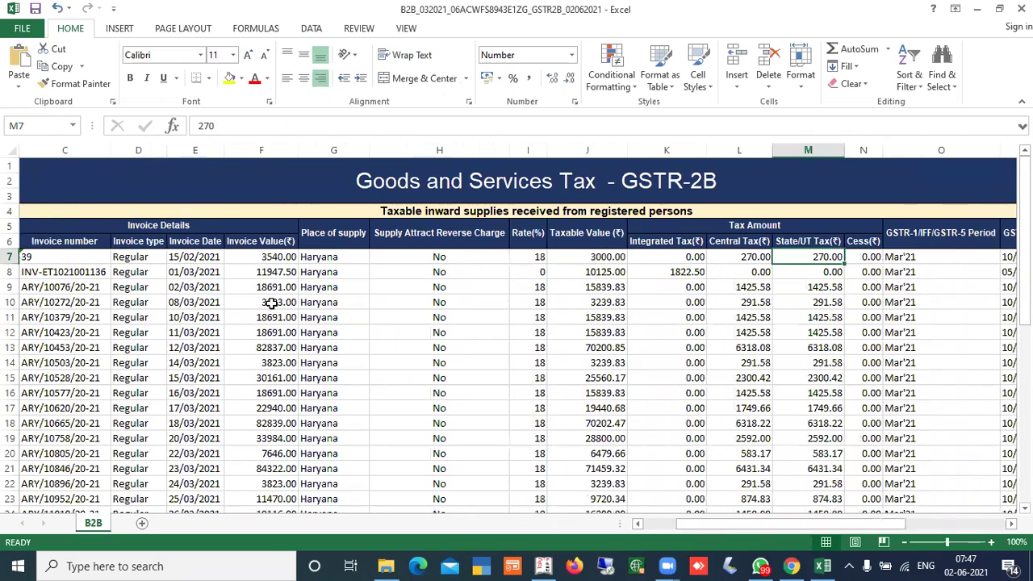
{"action": "key", "text": "Left"}
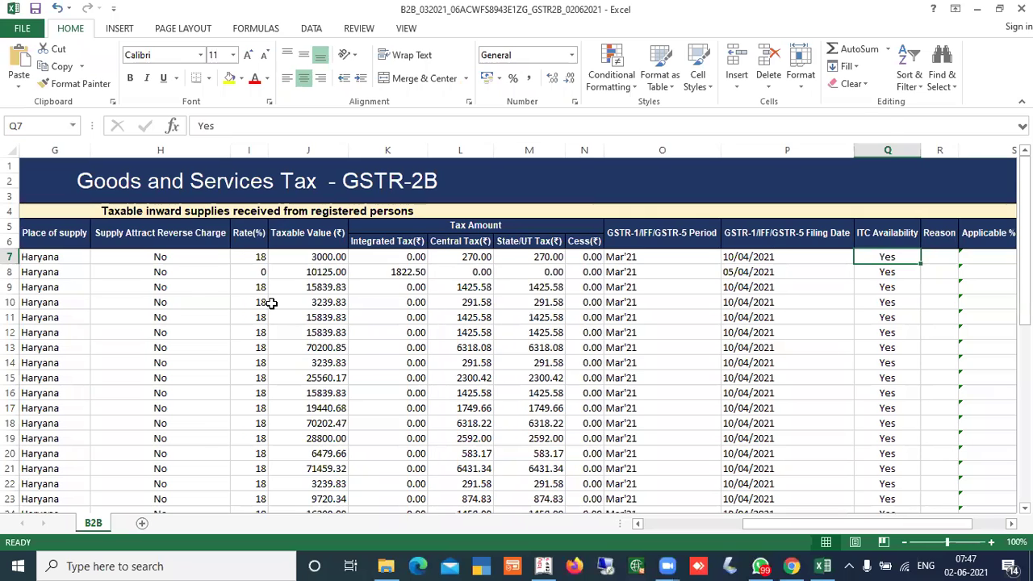
- Check the ITC Availability values of the first invoices, then return to the GST returns dashboard
{"action": "key", "text": "Down"}
{"action": "key", "text": "Down"}
{"action": "key", "text": "Up"}
{"action": "key", "text": "Up"}
{"action": "key", "text": "Down"}
{"action": "key", "text": "Down"}
{"action": "key", "text": "Up"}
{"action": "key", "text": "Up"}
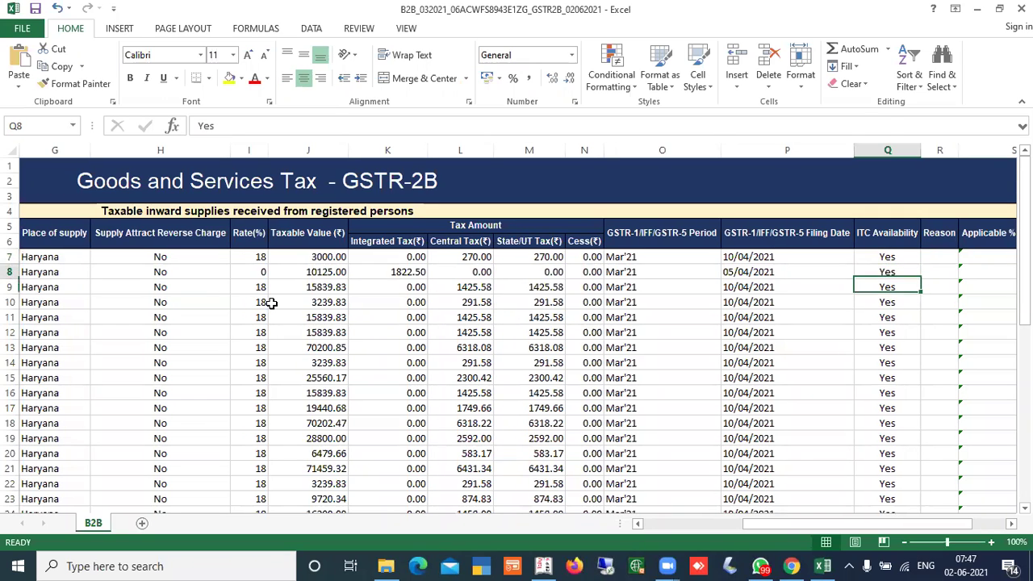
{"action": "key", "text": "Down"}
{"action": "key", "text": "Down"}
{"action": "key", "text": "Down"}
{"action": "key", "text": "Up"}
{"action": "key", "text": "Up"}
{"action": "key", "text": "Up"}
{"action": "key", "text": "Down"}
{"action": "key", "text": "Down"}
{"action": "key", "text": "Down"}
{"action": "key", "text": "Up"}
{"action": "key", "text": "Up"}
{"action": "key", "text": "Up"}
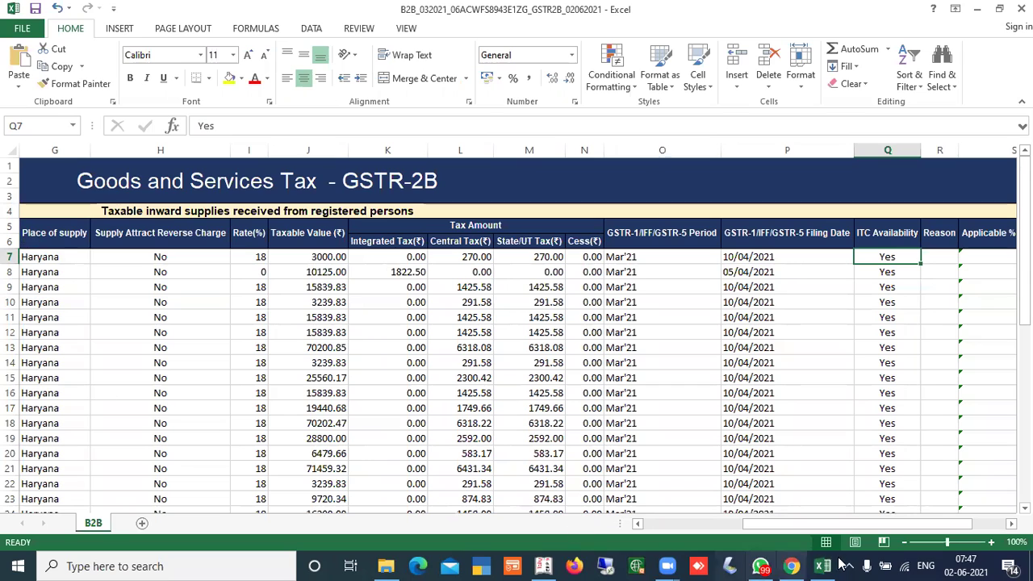
{"action": "left_click", "coordinate": [790, 565]}
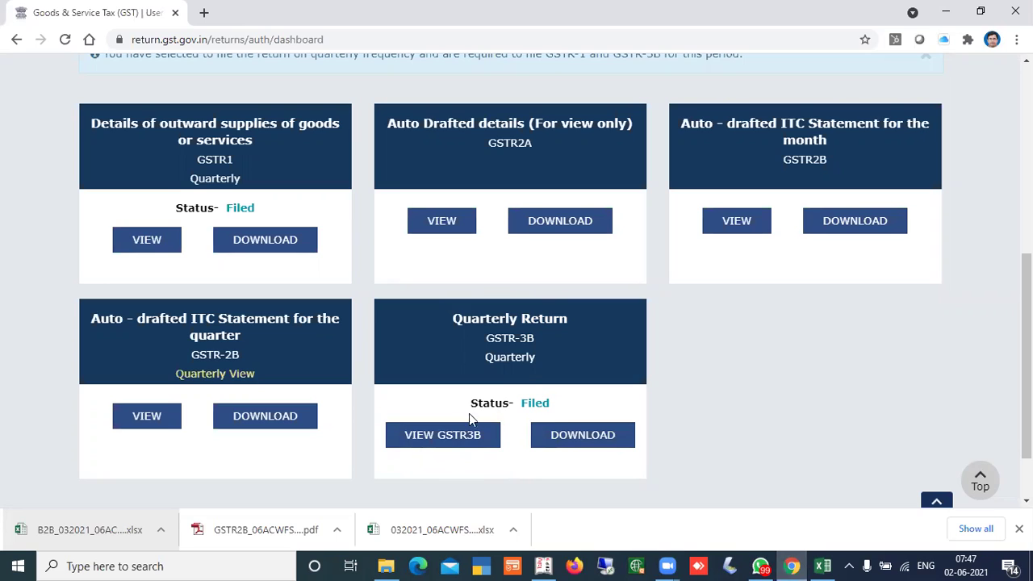
- Open the filed Jan-Mar 2020-21 GSTR-3BQ and scroll to the Eligible ITC and Payment tiles
{"action": "left_click", "coordinate": [436, 442]}
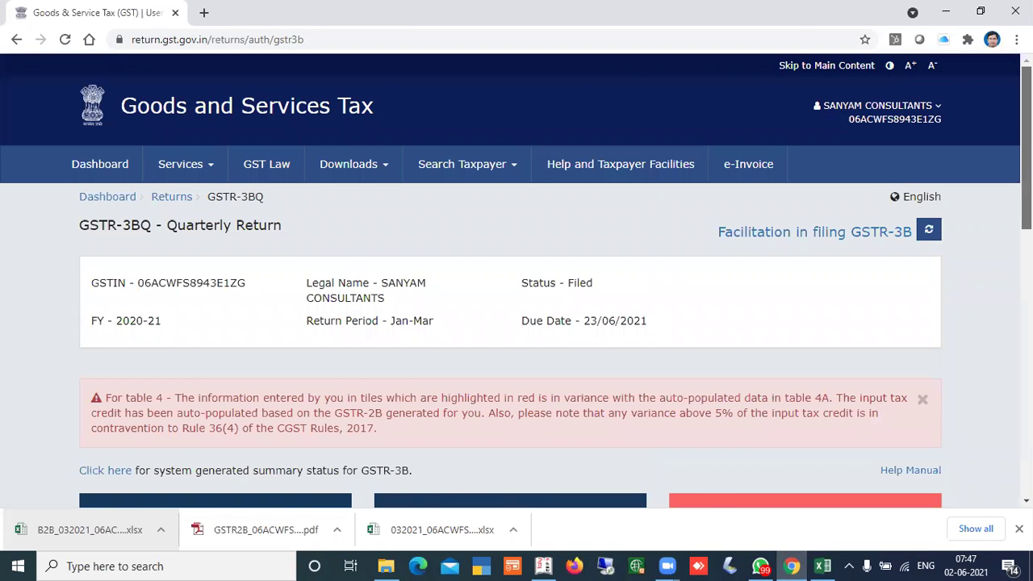
{"action": "scroll", "coordinate": [517, 282], "scroll_direction": "down", "scroll_amount": 2}
{"action": "scroll", "coordinate": [517, 282], "scroll_direction": "down", "scroll_amount": 2}
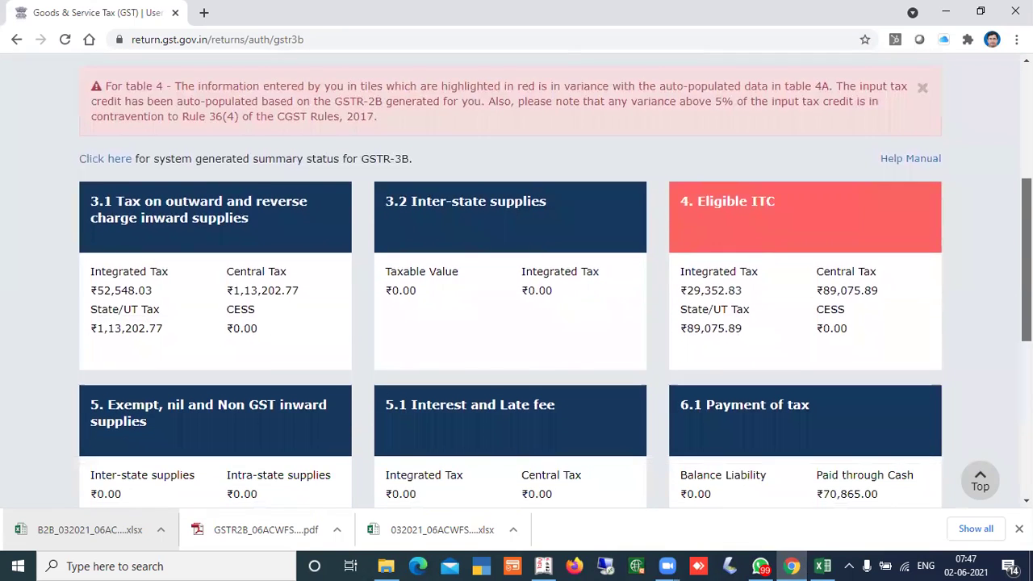
{"action": "scroll", "coordinate": [517, 282], "scroll_direction": "down", "scroll_amount": 2}
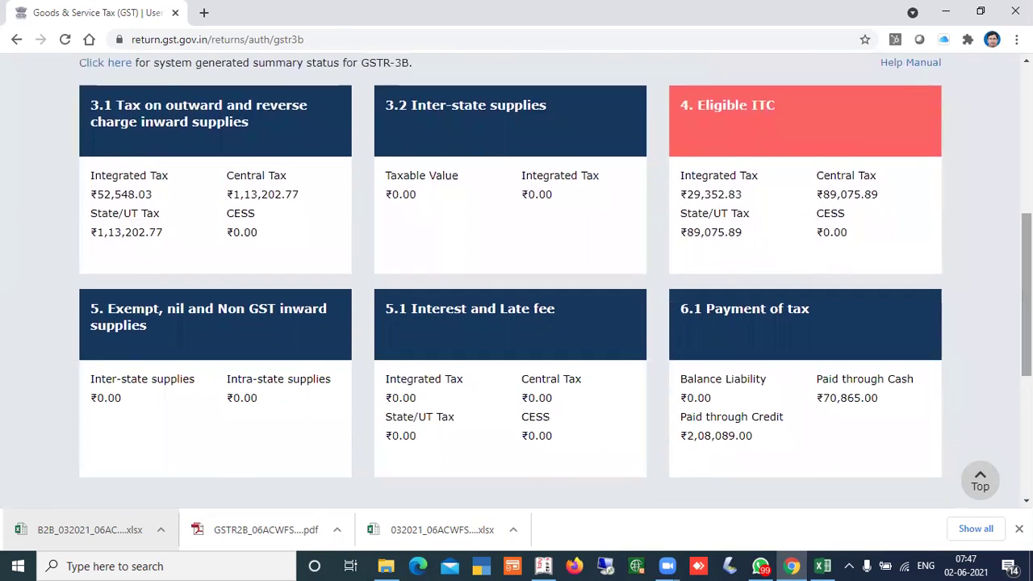
{"action": "left_click", "coordinate": [743, 129]}
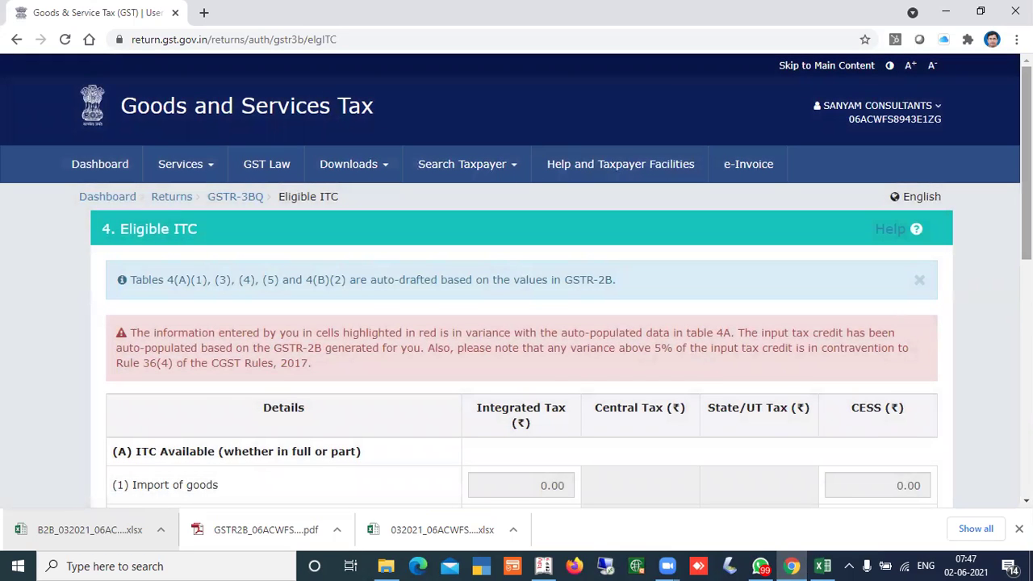
{"action": "scroll", "coordinate": [1026, 162], "scroll_direction": "down", "scroll_amount": 2}
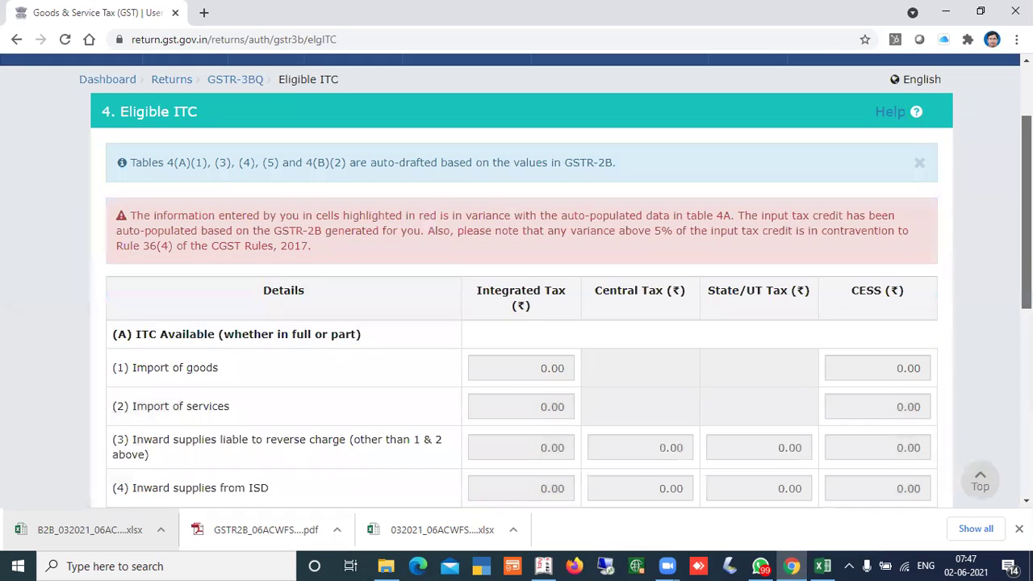
{"action": "scroll", "coordinate": [1026, 162], "scroll_direction": "down", "scroll_amount": 2}
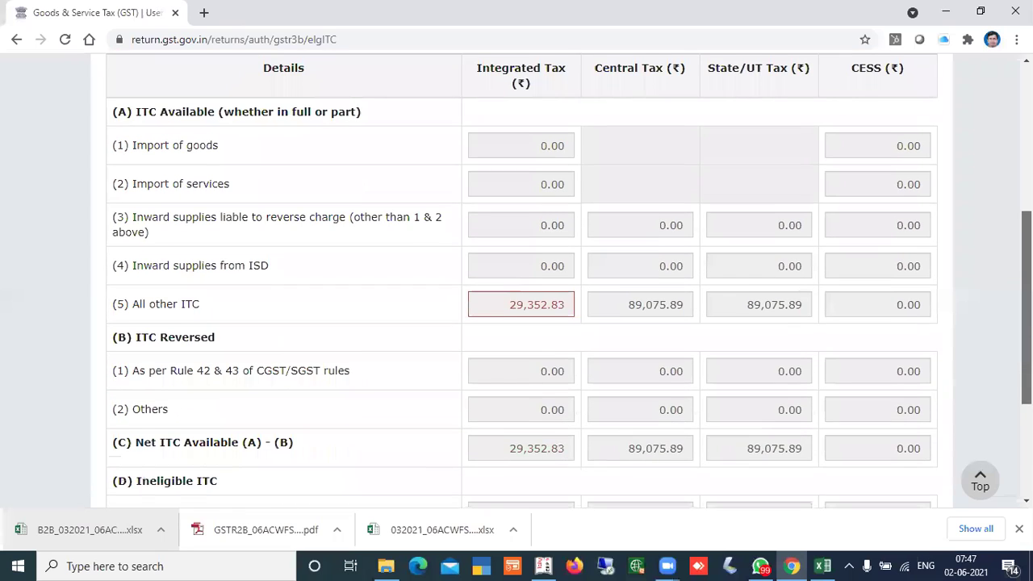
{"action": "scroll", "coordinate": [1027, 323], "scroll_direction": "down", "scroll_amount": 2}
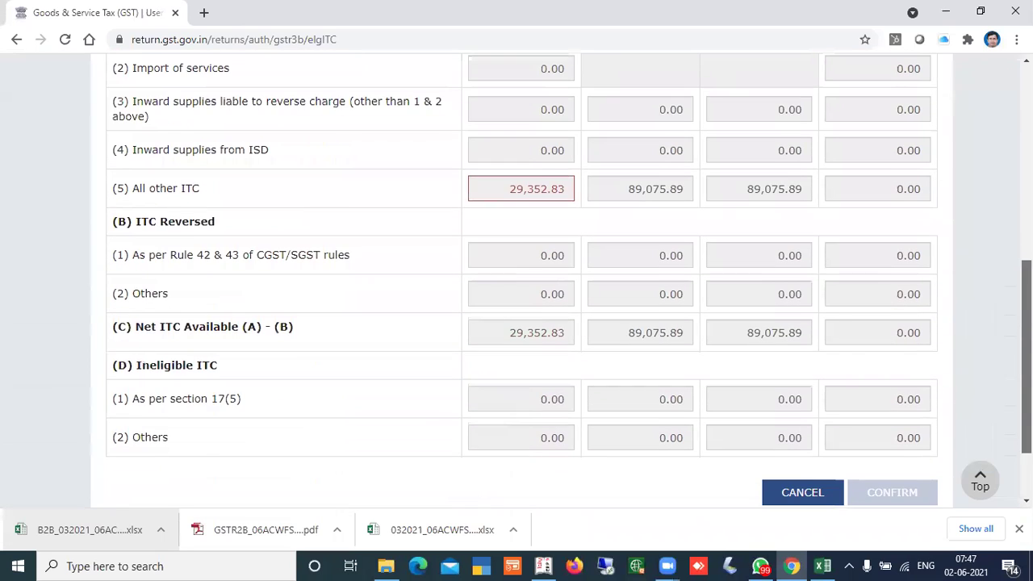
{"action": "scroll", "coordinate": [1026, 323], "scroll_direction": "up", "scroll_amount": 1}
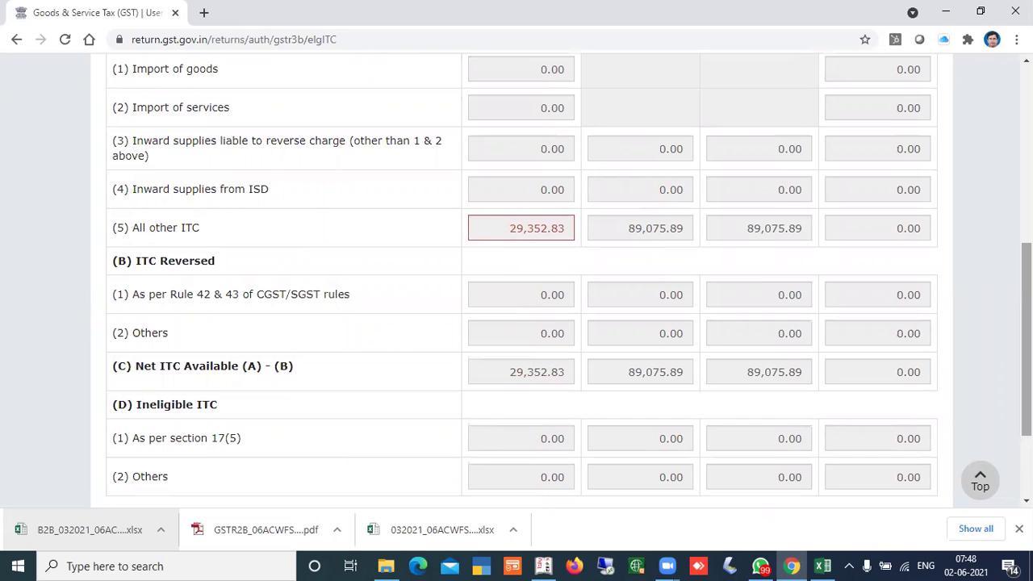
{"action": "scroll", "coordinate": [522, 279], "scroll_direction": "up", "scroll_amount": 3}
{"action": "scroll", "coordinate": [522, 279], "scroll_direction": "down", "scroll_amount": 1}
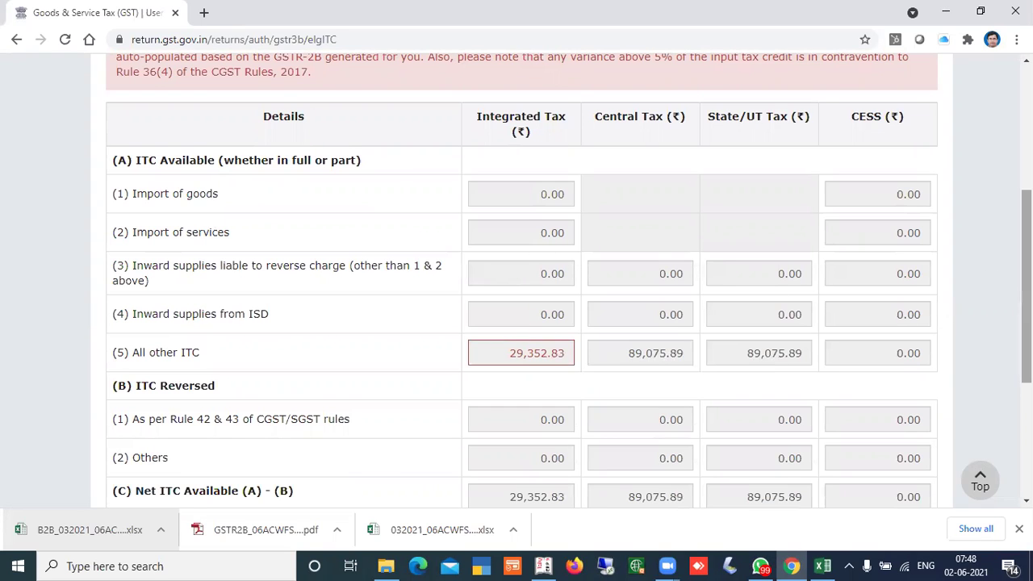
{"action": "scroll", "coordinate": [521, 279], "scroll_direction": "up", "scroll_amount": 2}
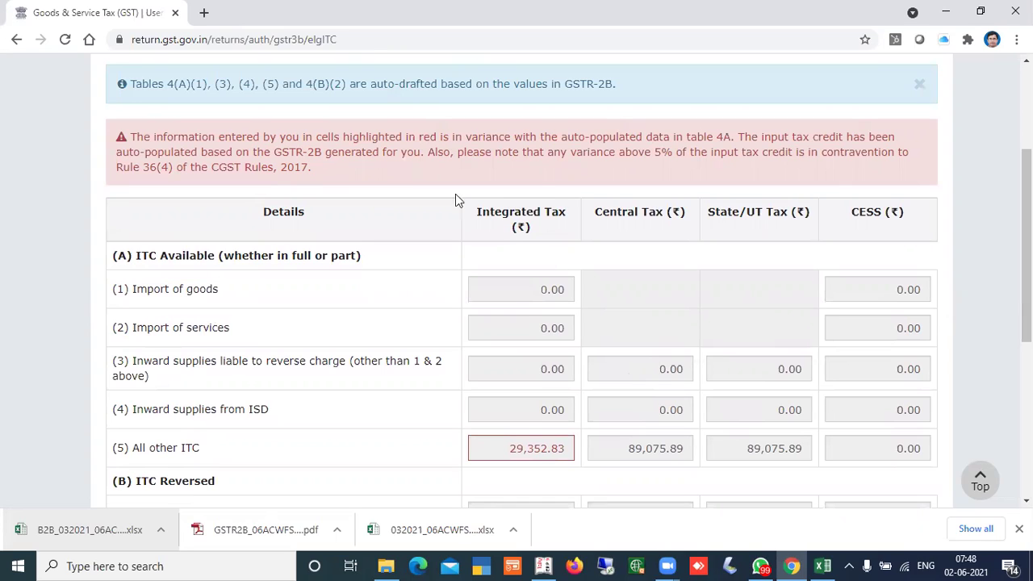
{"action": "mouse_move", "coordinate": [515, 454]}
{"action": "scroll", "coordinate": [515, 452], "scroll_direction": "up", "scroll_amount": 3}
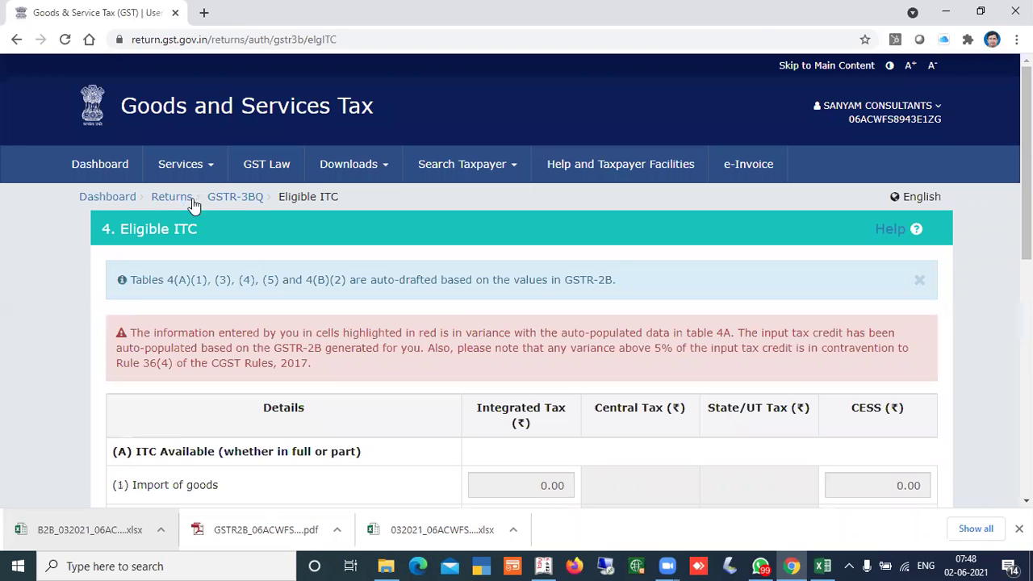
- Back on the Returns dashboard, search 2020-21 Quarter 4 March and view the monthly GSTR-2B
{"action": "left_click", "coordinate": [218, 199]}
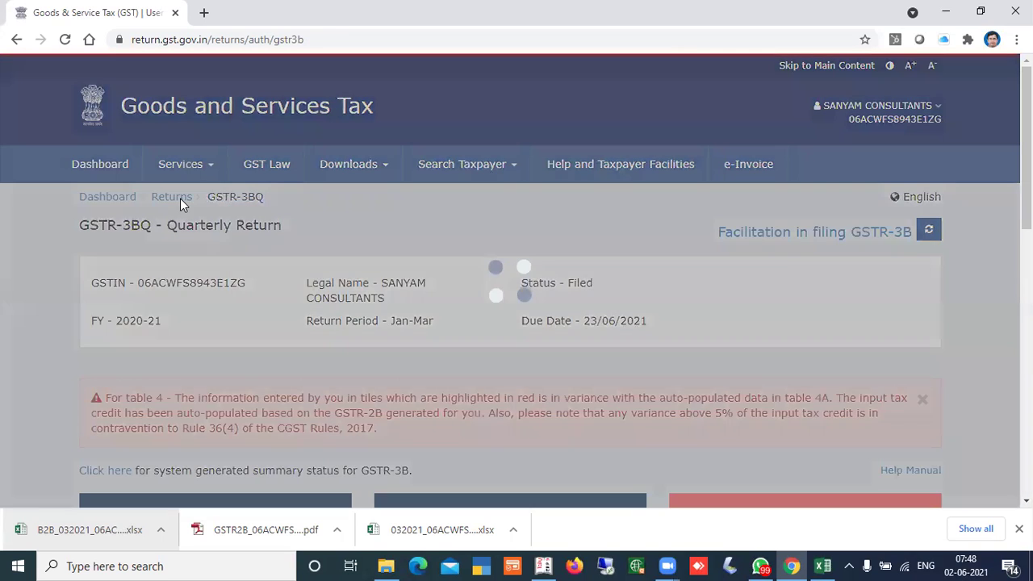
{"action": "left_click", "coordinate": [180, 199]}
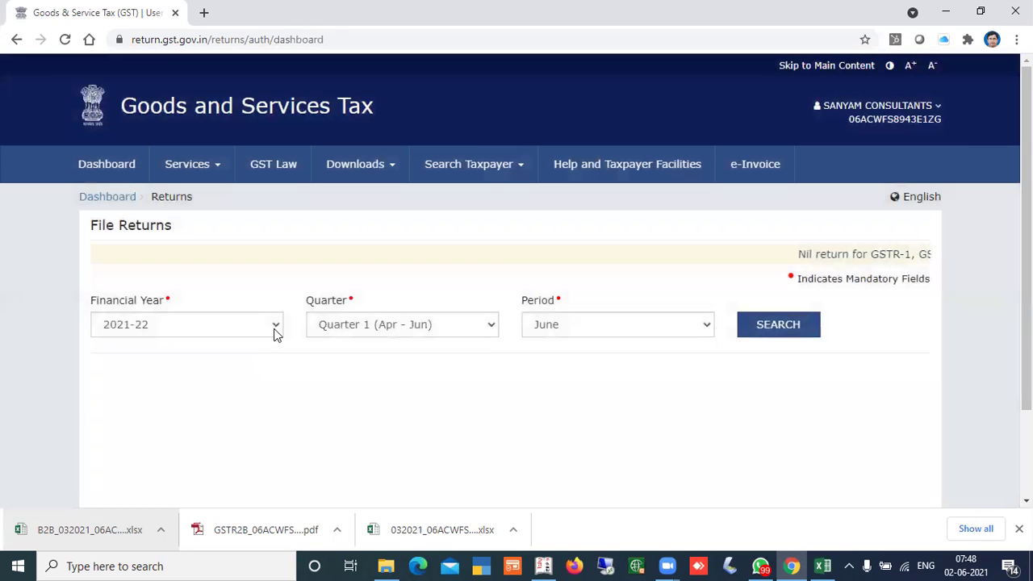
{"action": "left_click", "coordinate": [273, 333]}
{"action": "left_click", "coordinate": [195, 358]}
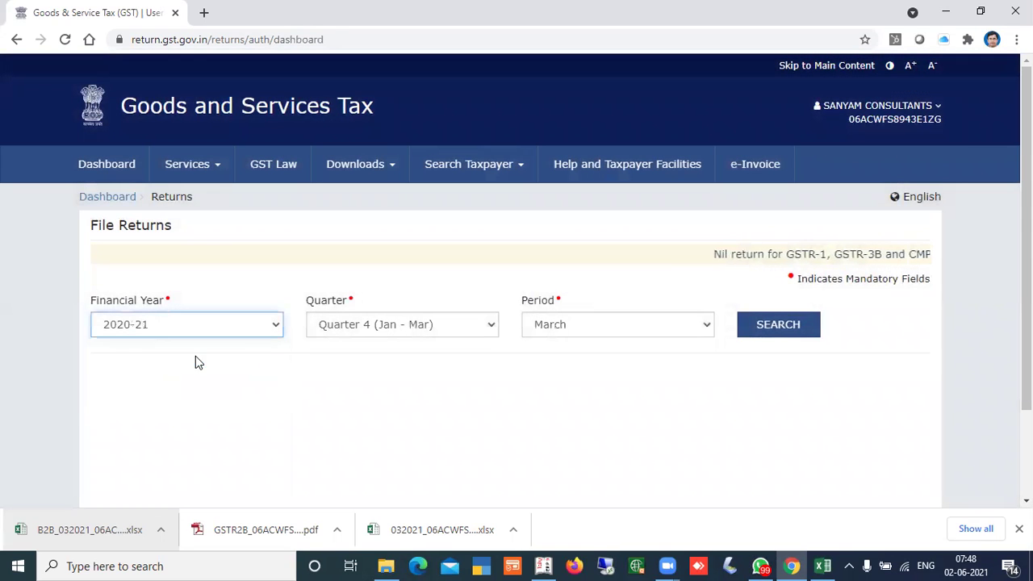
{"action": "left_click", "coordinate": [788, 333]}
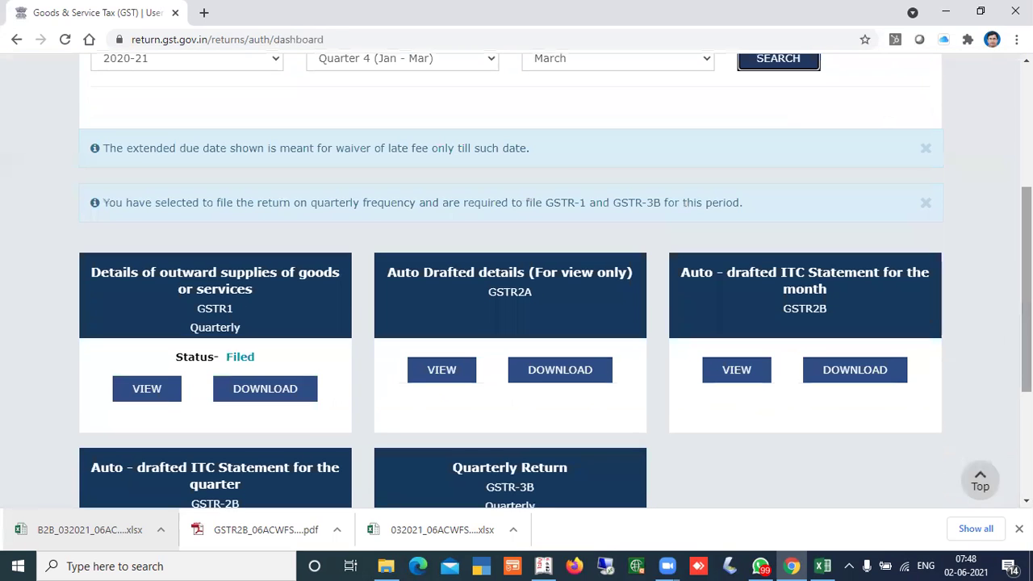
{"action": "left_click", "coordinate": [734, 372]}
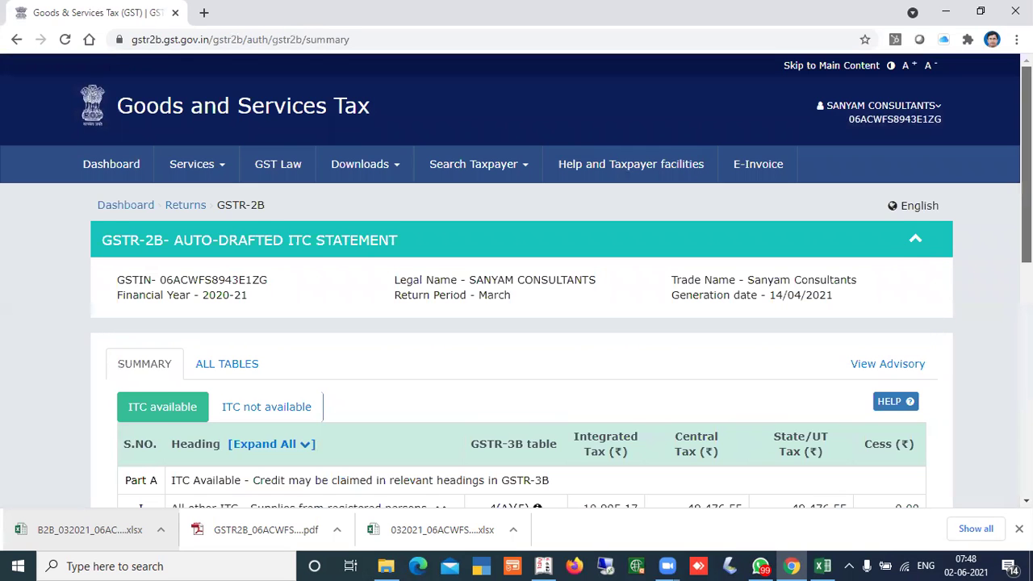
- Scroll through the March GSTR-2B summary, then go back to the Returns dashboard
{"action": "scroll", "coordinate": [517, 283], "scroll_direction": "down", "scroll_amount": 1}
{"action": "scroll", "coordinate": [739, 219], "scroll_direction": "up", "scroll_amount": 1}
{"action": "scroll", "coordinate": [740, 219], "scroll_direction": "down", "scroll_amount": 2}
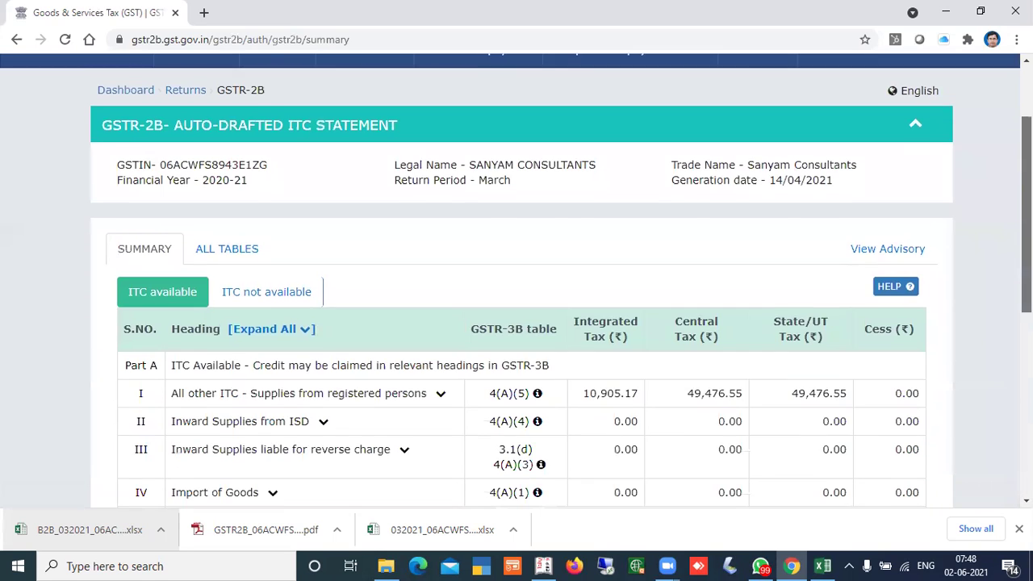
{"action": "scroll", "coordinate": [740, 219], "scroll_direction": "up", "scroll_amount": 1}
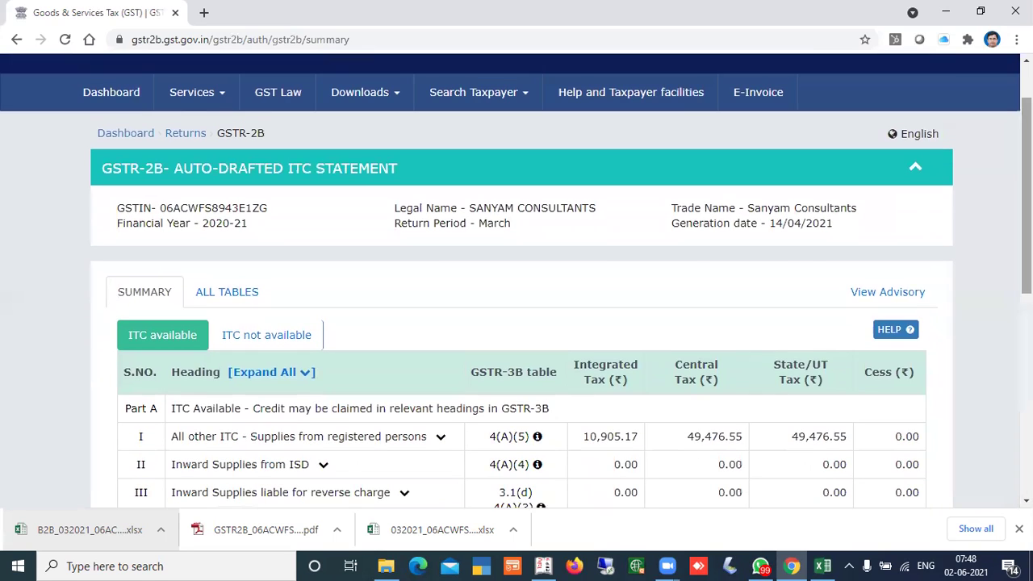
{"action": "left_click", "coordinate": [16, 39]}
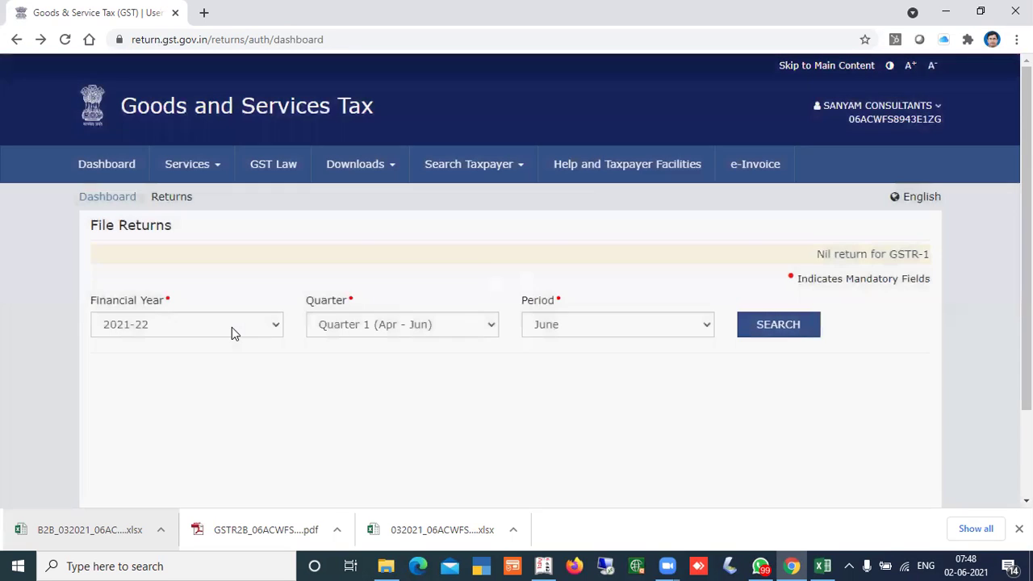
- Search returns for financial year 2020-21 Quarter 4 and scroll down to the return tiles
{"action": "left_click", "coordinate": [231, 327]}
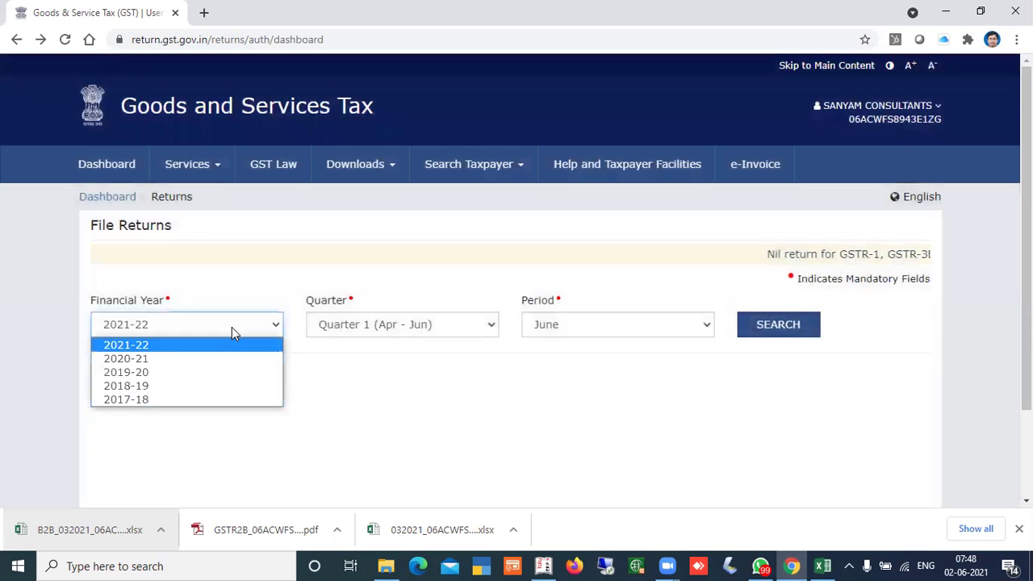
{"action": "left_click", "coordinate": [161, 359]}
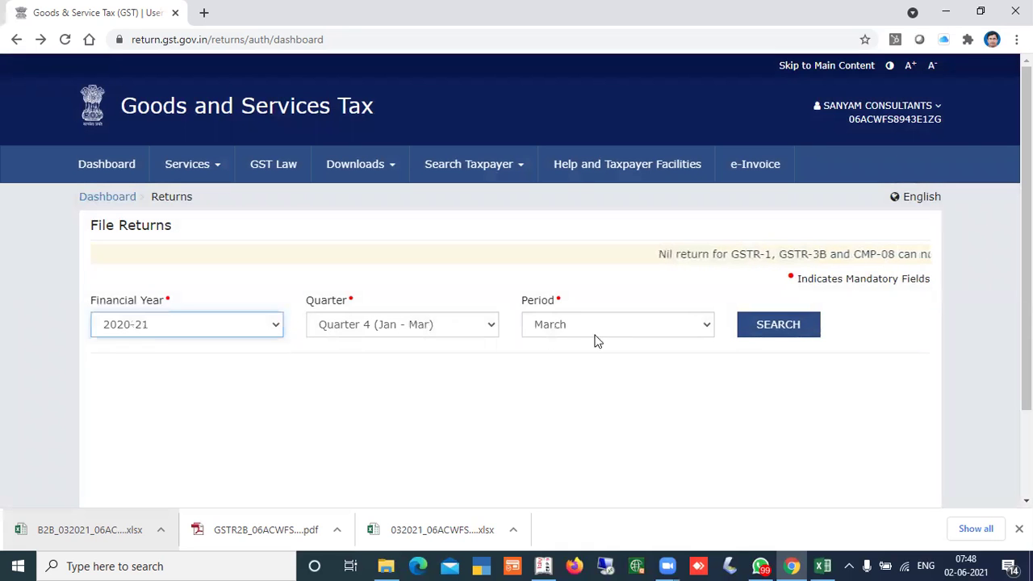
{"action": "left_click", "coordinate": [764, 327]}
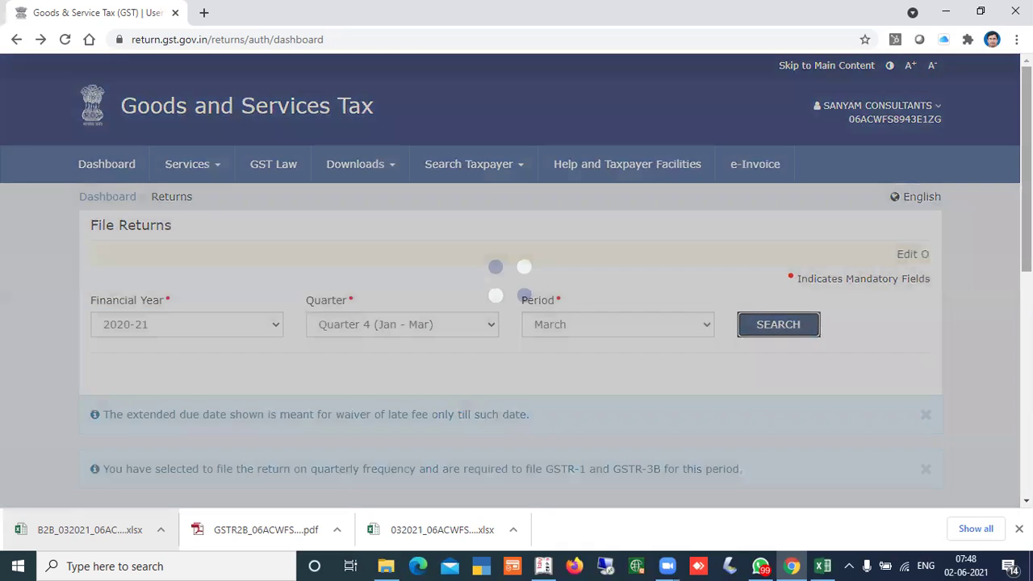
{"action": "scroll", "coordinate": [238, 377], "scroll_direction": "down", "scroll_amount": 6}
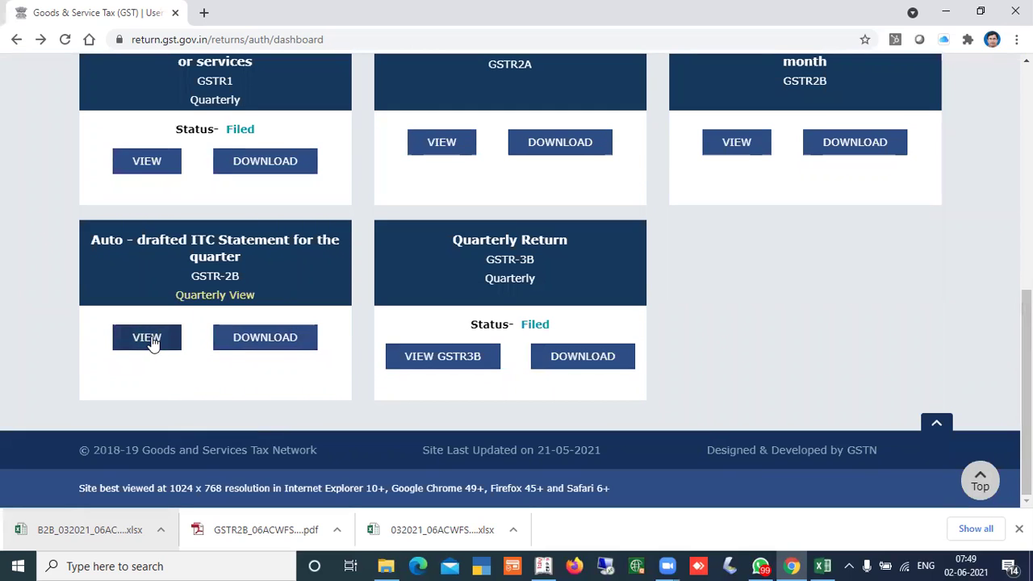
- View the quarterly GSTR-2B and check All other ITC's 27,328.19 integrated tax, then return to Returns
{"action": "left_click", "coordinate": [147, 338]}
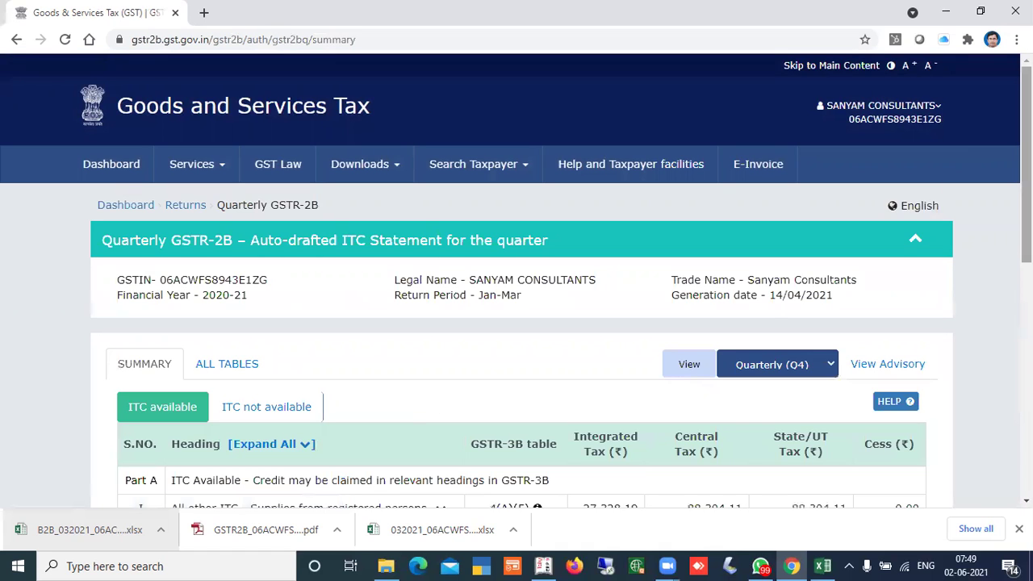
{"action": "scroll", "coordinate": [517, 322], "scroll_direction": "down", "scroll_amount": 2}
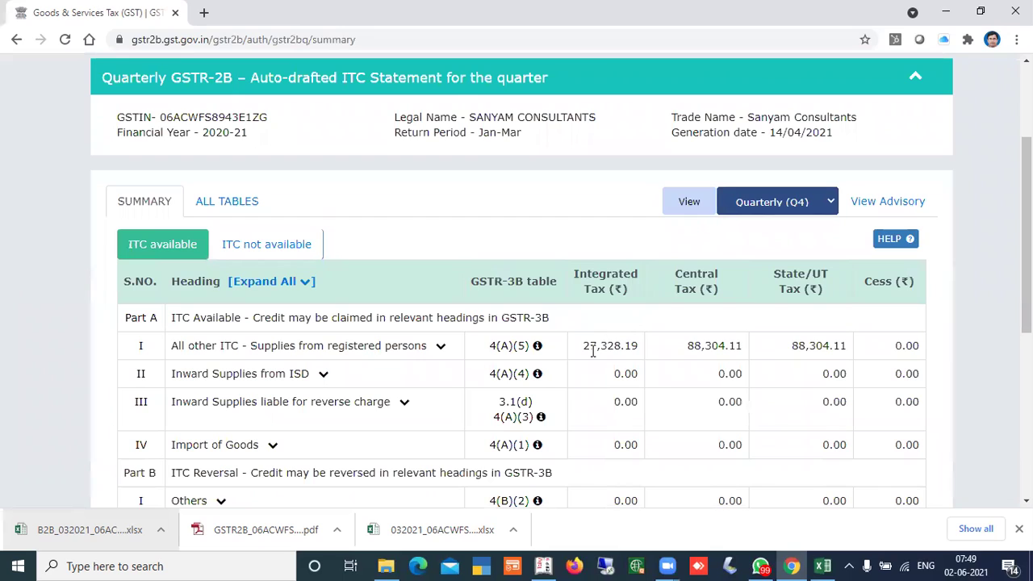
{"action": "double_click", "coordinate": [619, 345]}
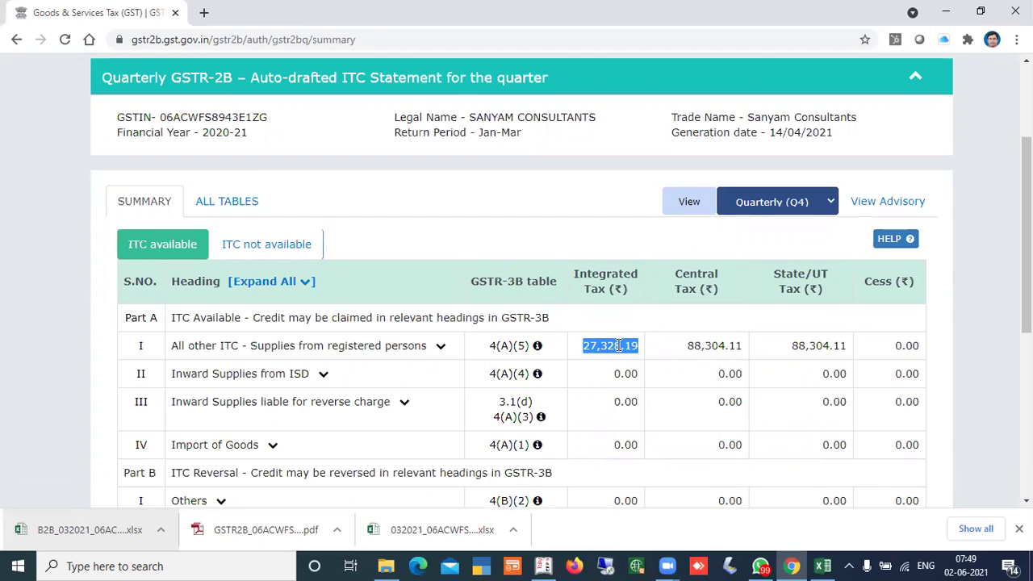
{"action": "left_click", "coordinate": [616, 372]}
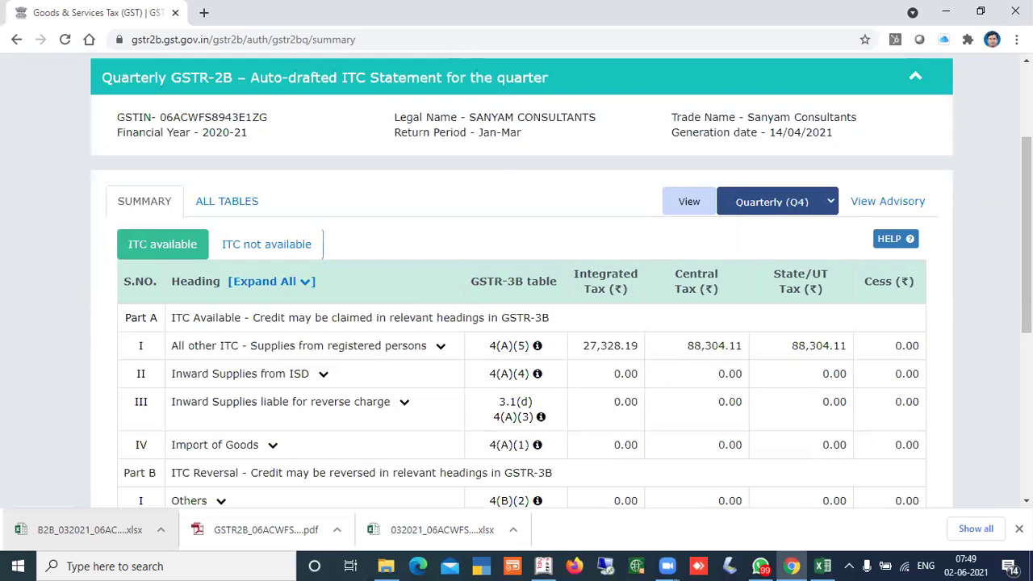
{"action": "scroll", "coordinate": [713, 295], "scroll_direction": "down", "scroll_amount": 1}
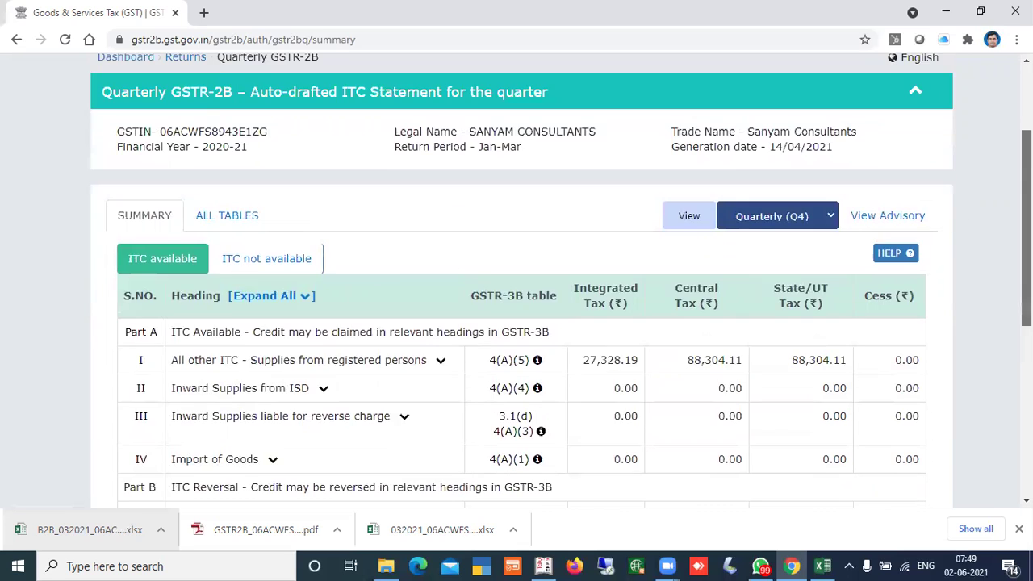
{"action": "scroll", "coordinate": [1027, 243], "scroll_direction": "up", "scroll_amount": 3}
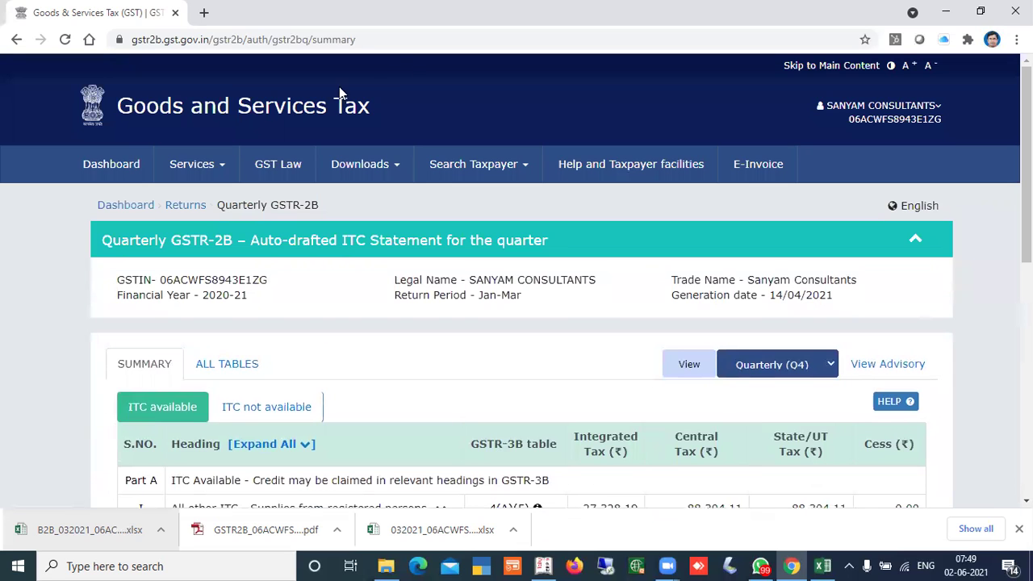
{"action": "left_click", "coordinate": [192, 207]}
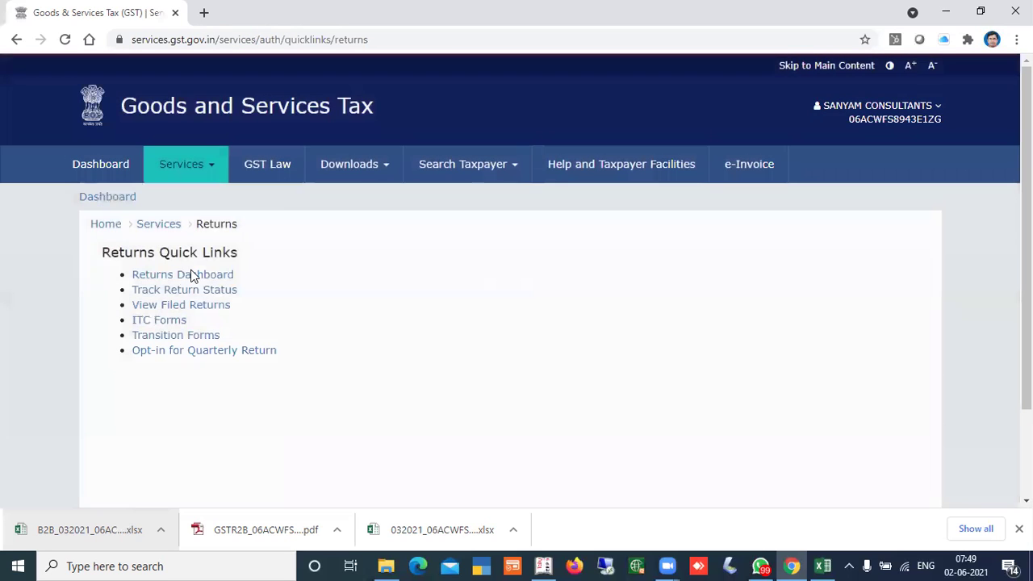
- Search 2020-21 Quarter 4 on the Returns Dashboard and reopen the filed GSTR-3BQ return
{"action": "left_click", "coordinate": [181, 278]}
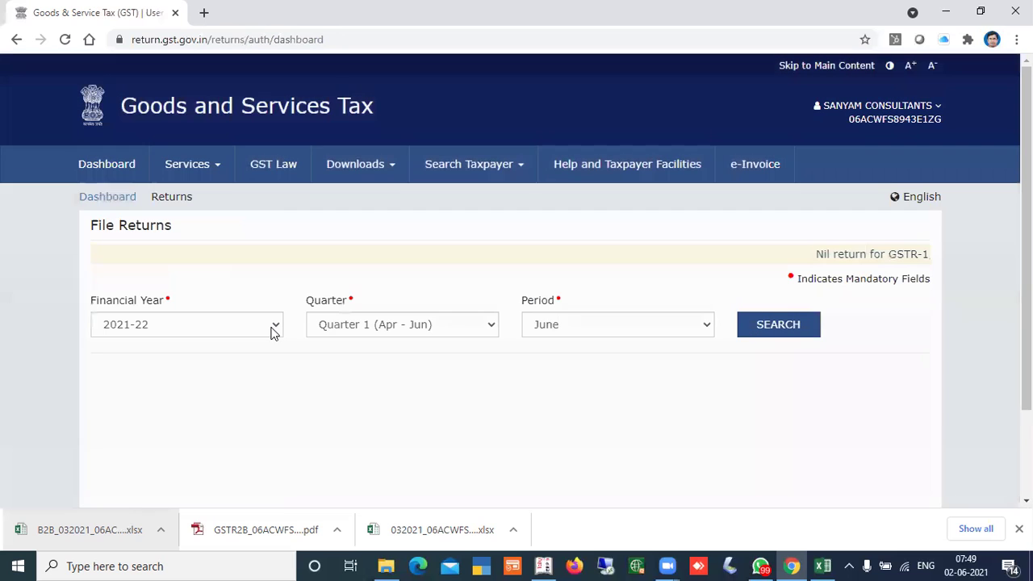
{"action": "left_click", "coordinate": [270, 331]}
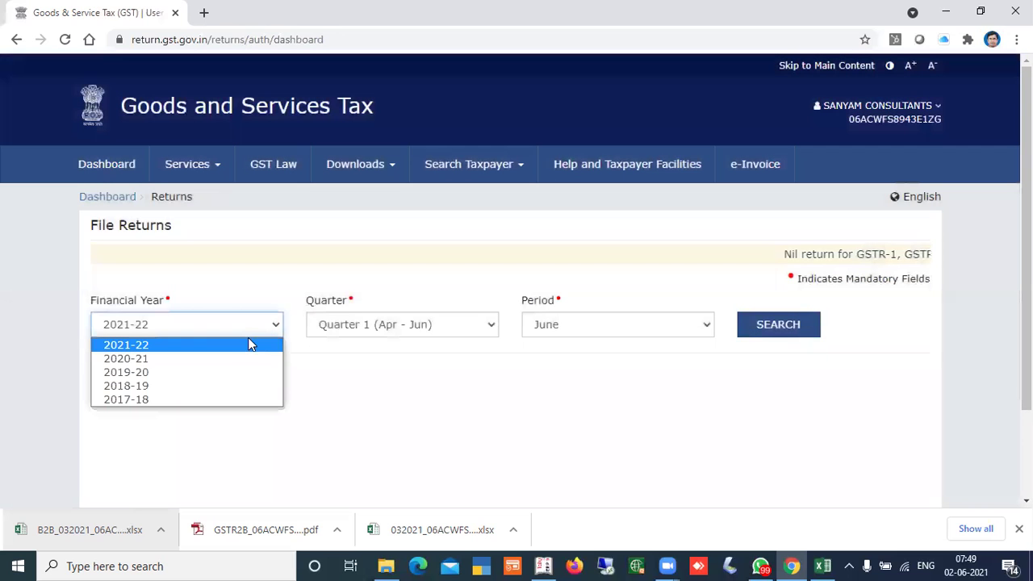
{"action": "left_click", "coordinate": [222, 361]}
{"action": "left_click", "coordinate": [785, 325]}
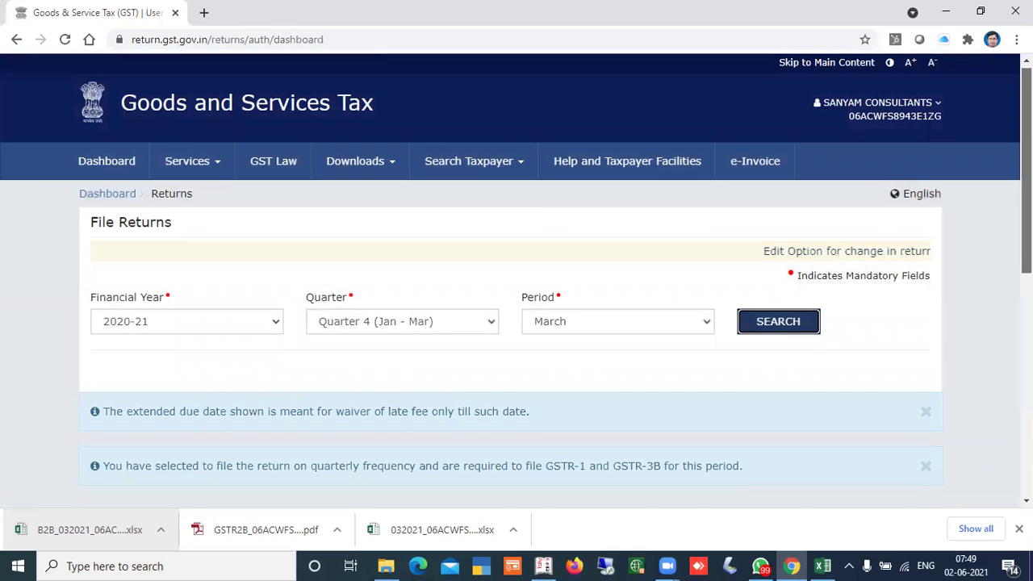
{"action": "scroll", "coordinate": [516, 323], "scroll_direction": "down", "scroll_amount": 4}
{"action": "scroll", "coordinate": [787, 364], "scroll_direction": "down", "scroll_amount": 3}
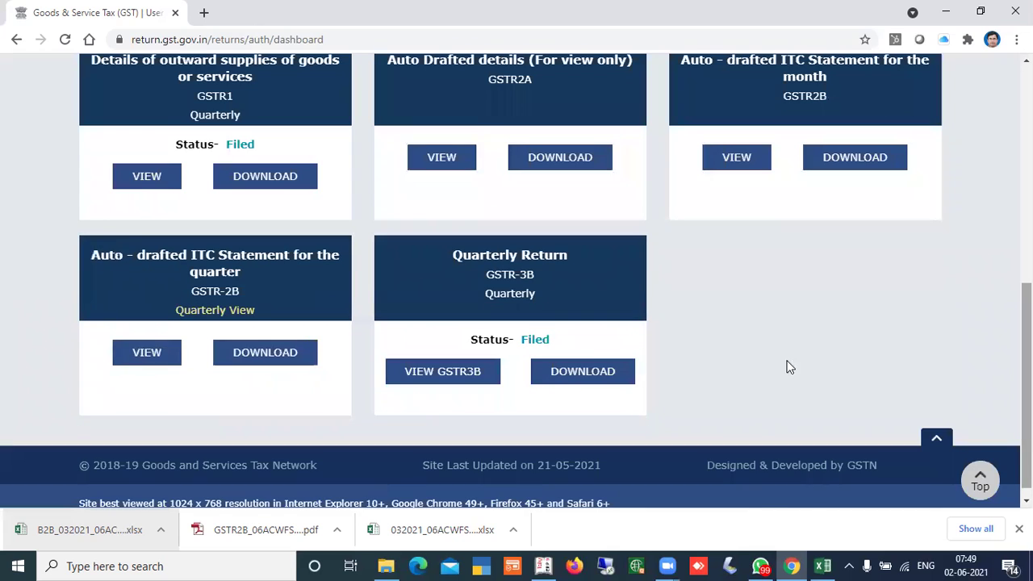
{"action": "left_click", "coordinate": [440, 376]}
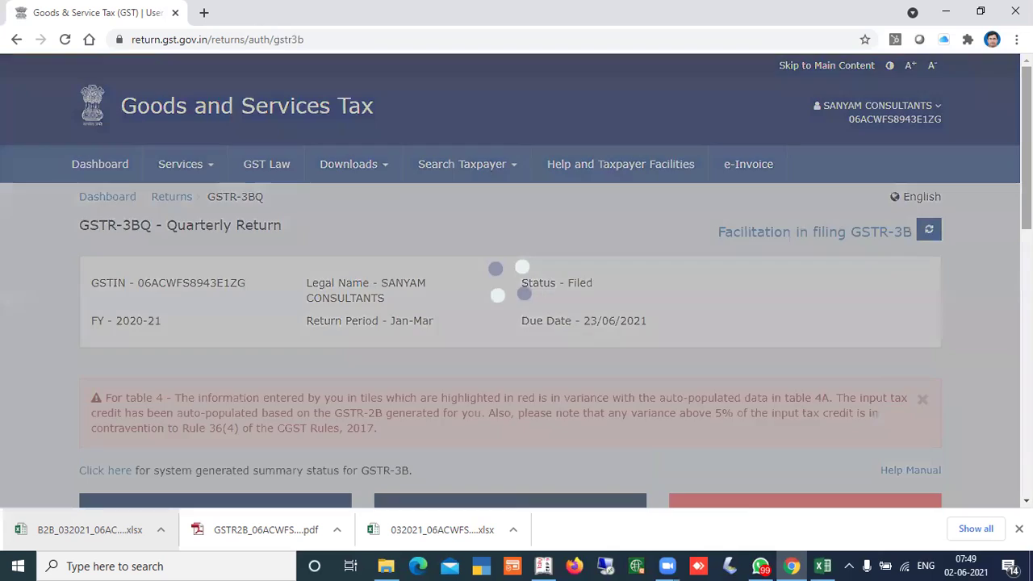
- Scroll down the GSTR-3BQ summary and open the 4. Eligible ITC tile
{"action": "scroll", "coordinate": [969, 310], "scroll_direction": "down", "scroll_amount": 1}
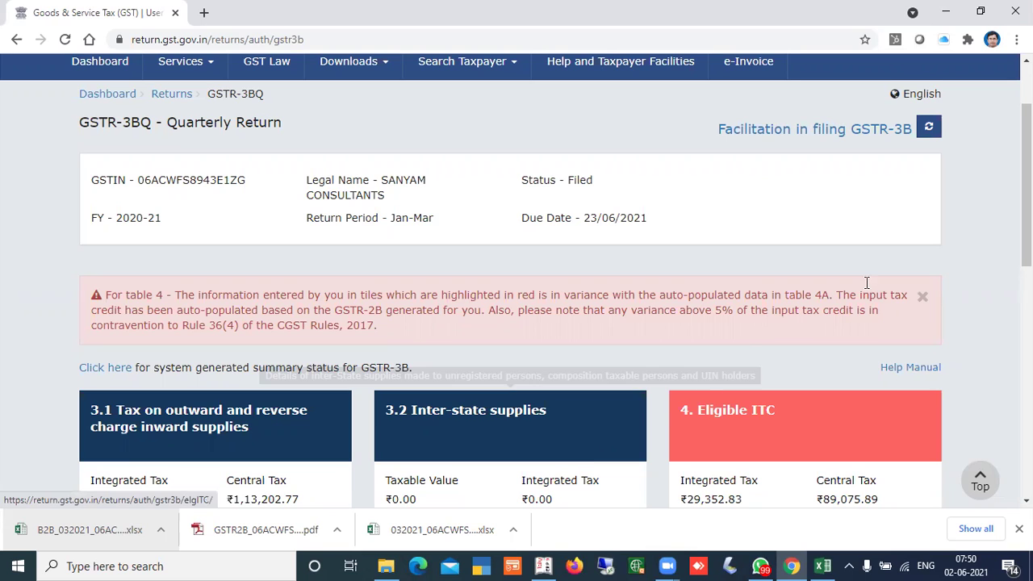
{"action": "scroll", "coordinate": [364, 299], "scroll_direction": "down", "scroll_amount": 1}
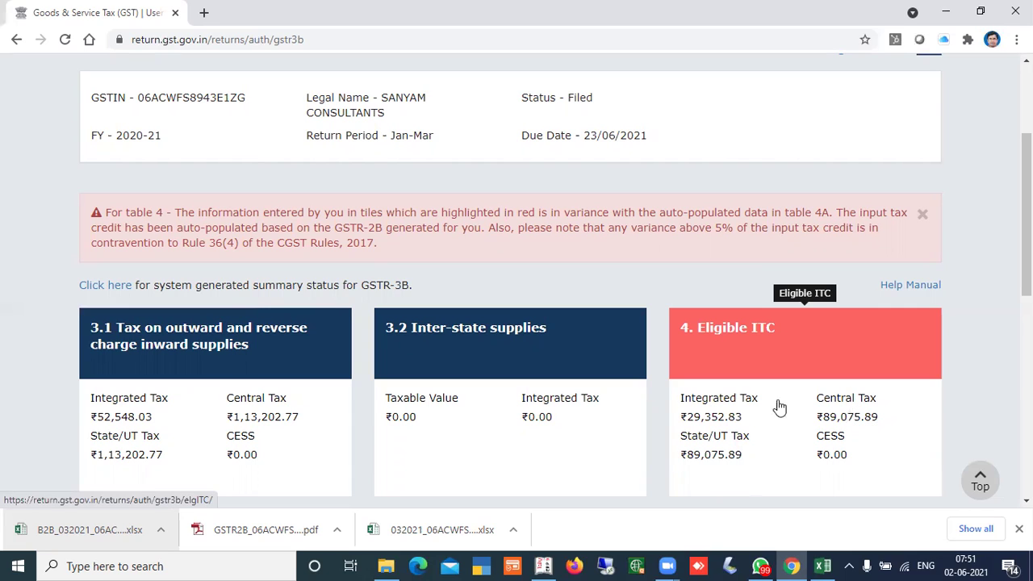
{"action": "left_click", "coordinate": [822, 346]}
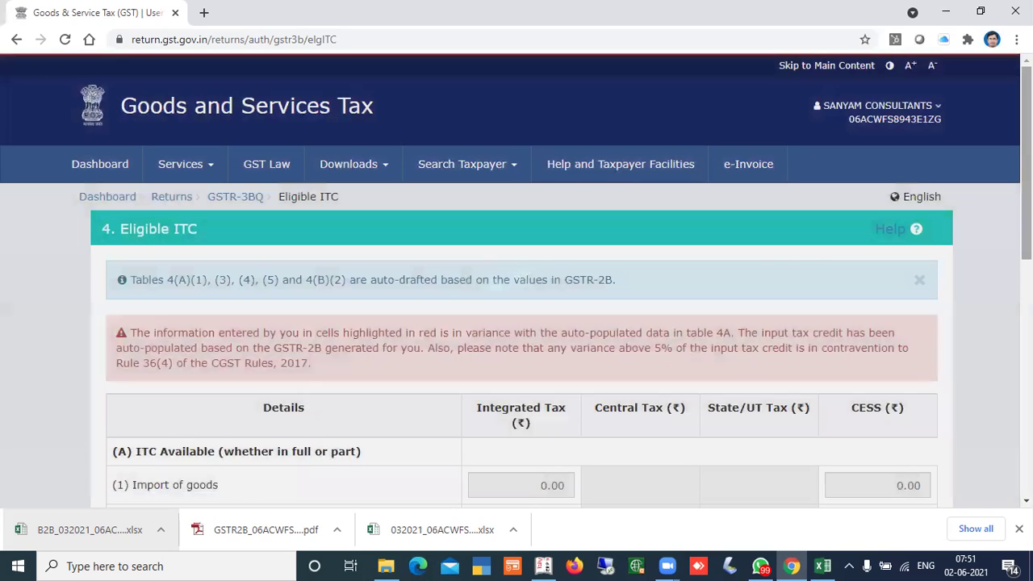
- Compare the flagged All other ITC amounts in table 4, then cancel without saving changes
{"action": "scroll", "coordinate": [517, 323], "scroll_direction": "down", "scroll_amount": 1}
{"action": "scroll", "coordinate": [501, 341], "scroll_direction": "down", "scroll_amount": 3}
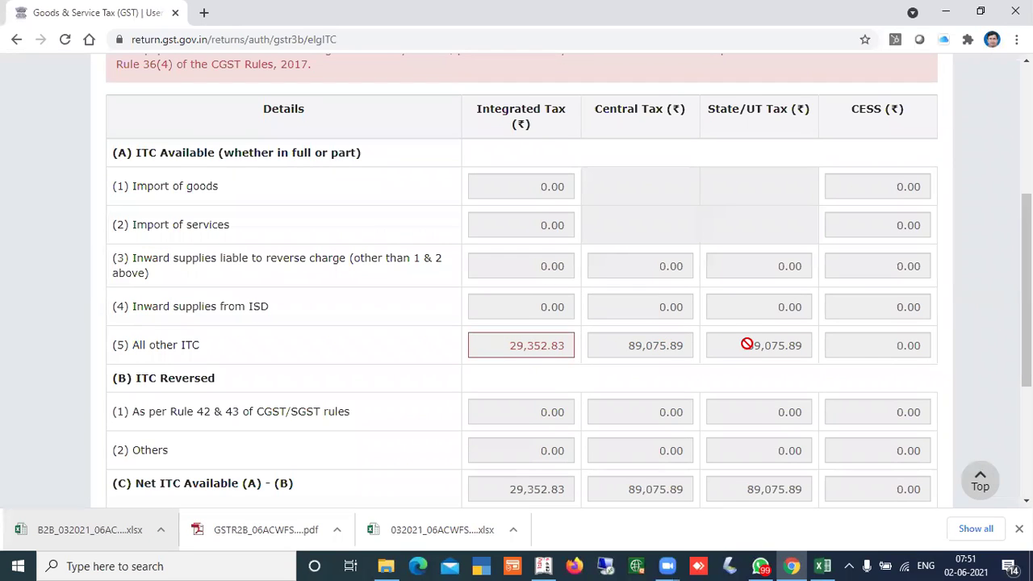
{"action": "mouse_move", "coordinate": [747, 344]}
{"action": "mouse_move", "coordinate": [537, 349]}
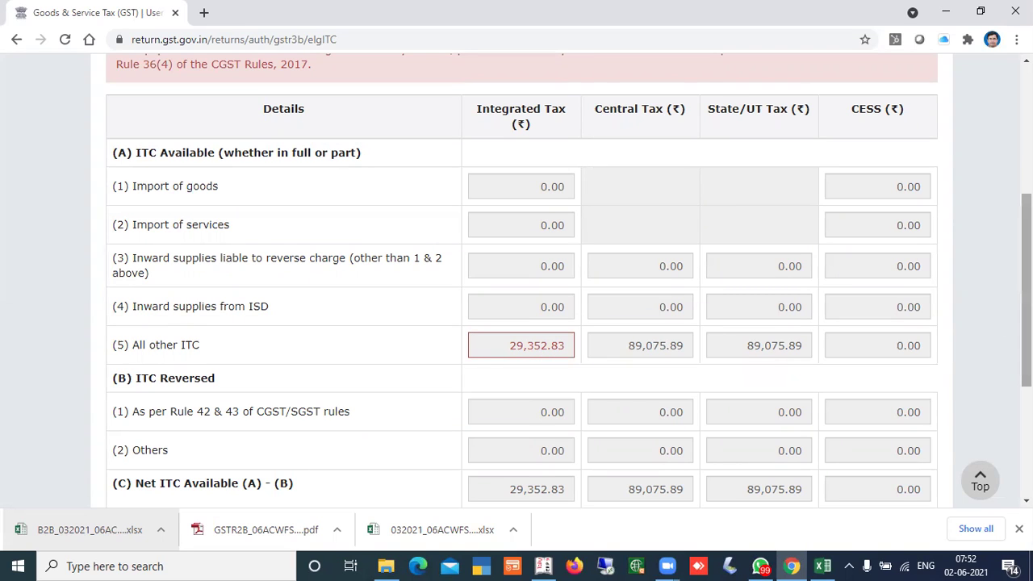
{"action": "scroll", "coordinate": [517, 279], "scroll_direction": "down", "scroll_amount": 3}
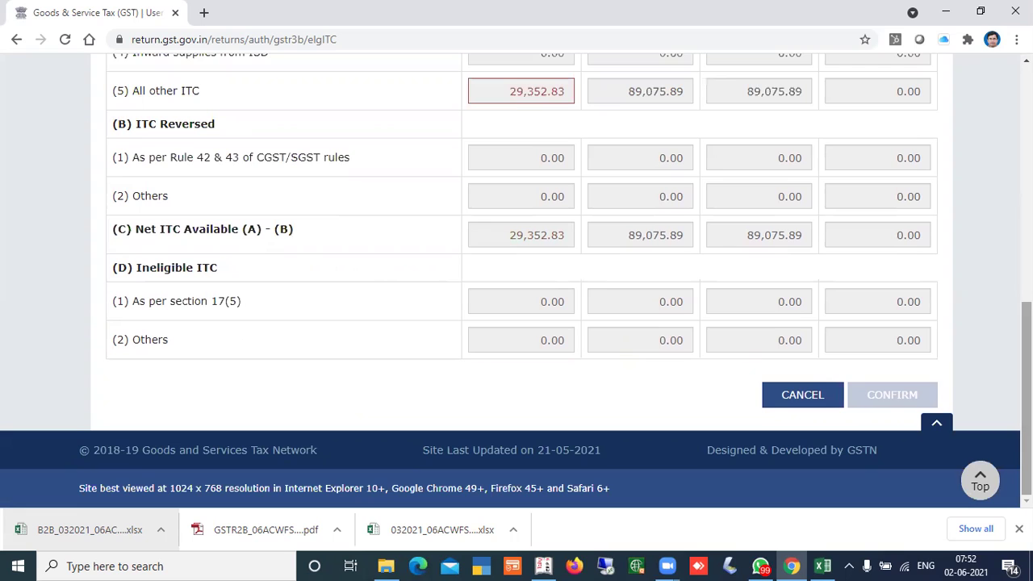
{"action": "left_click", "coordinate": [801, 396]}
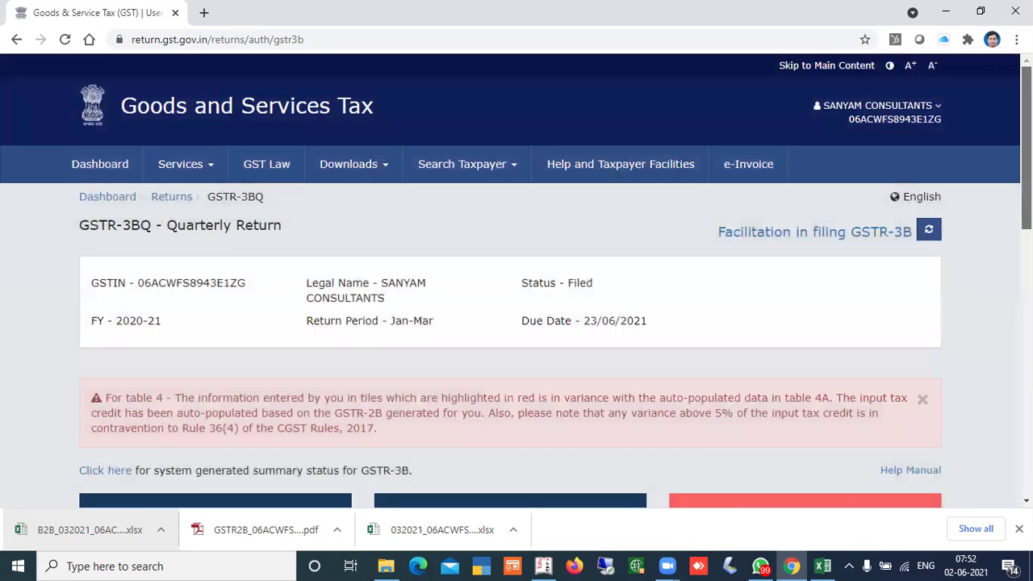
- Open the 6.1 Payment of tax section of the Jan-Mar GSTR-3BQ return
{"action": "scroll", "coordinate": [517, 283], "scroll_direction": "down", "scroll_amount": 4}
{"action": "scroll", "coordinate": [808, 242], "scroll_direction": "down", "scroll_amount": 2}
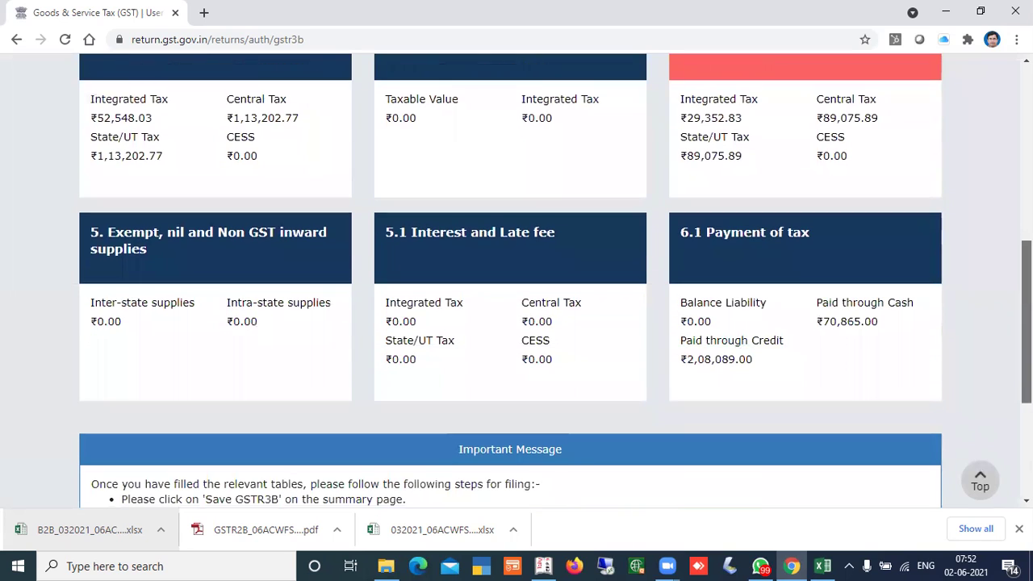
{"action": "left_click", "coordinate": [841, 327]}
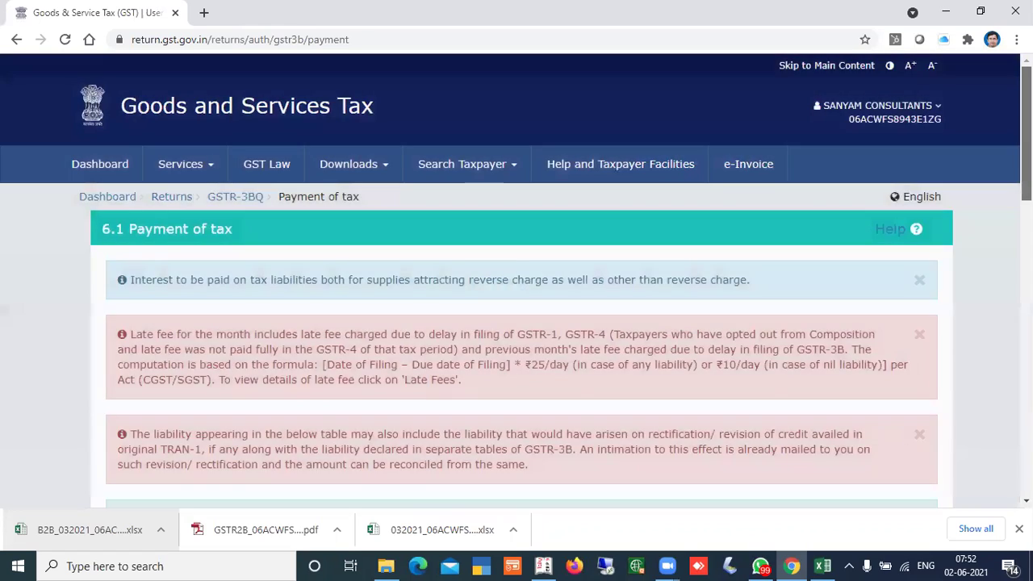
- Review the ledger and payment tables, then bring up the quarter's Jan 21 and Feb 21 challan payments
{"action": "scroll", "coordinate": [516, 283], "scroll_direction": "down", "scroll_amount": 3}
{"action": "scroll", "coordinate": [517, 282], "scroll_direction": "down", "scroll_amount": 2}
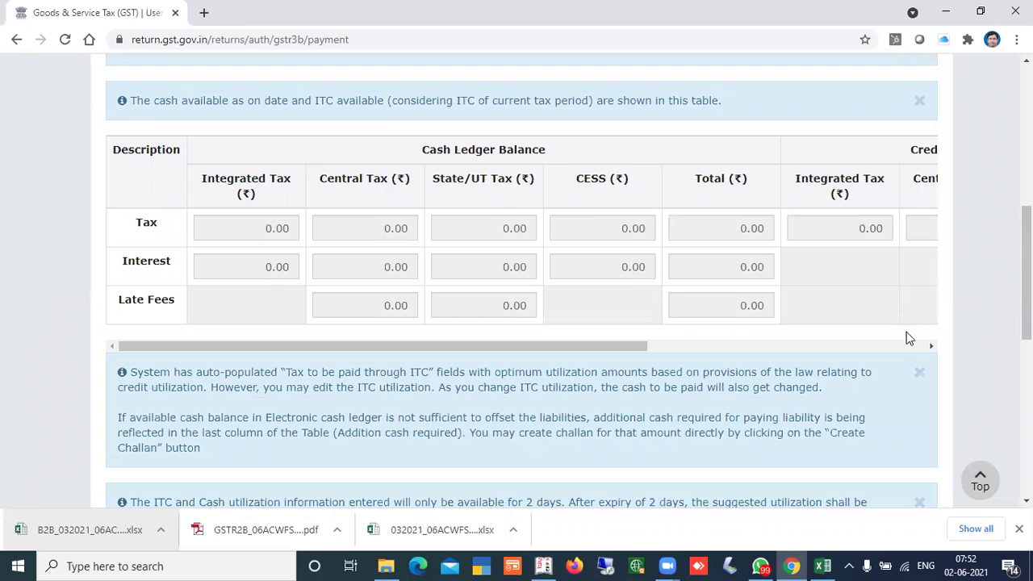
{"action": "left_click_drag", "start_coordinate": [932, 347], "coordinate": [933, 347]}
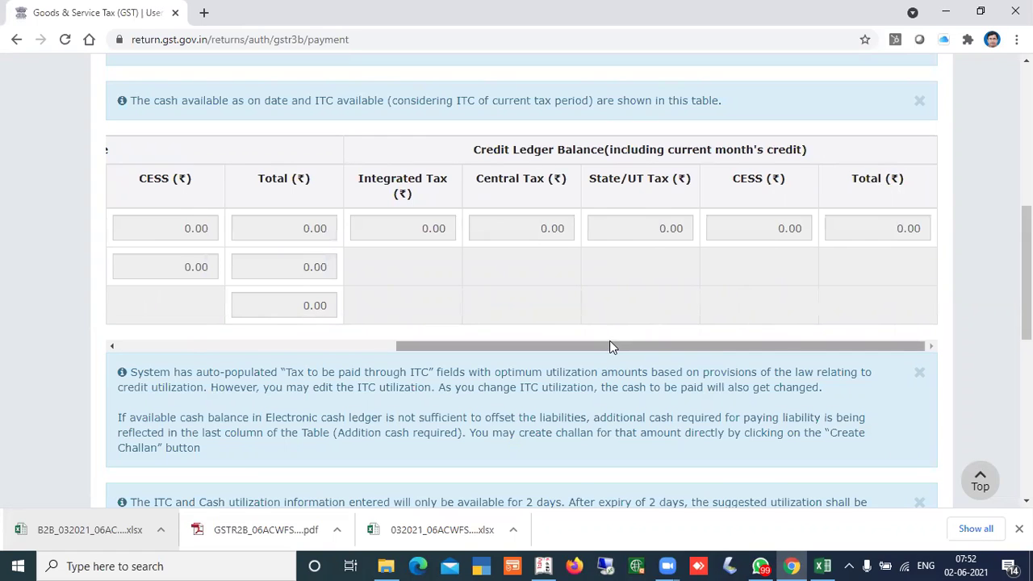
{"action": "left_click_drag", "start_coordinate": [610, 345], "coordinate": [332, 355]}
{"action": "left_click_drag", "start_coordinate": [1027, 273], "coordinate": [1027, 396]}
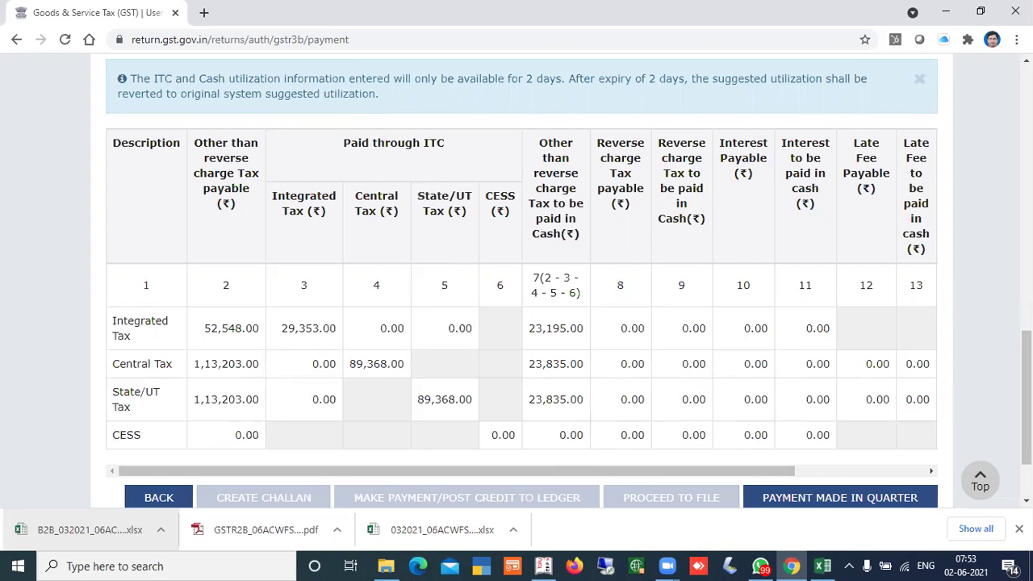
{"action": "scroll", "coordinate": [522, 278], "scroll_direction": "down", "scroll_amount": 2}
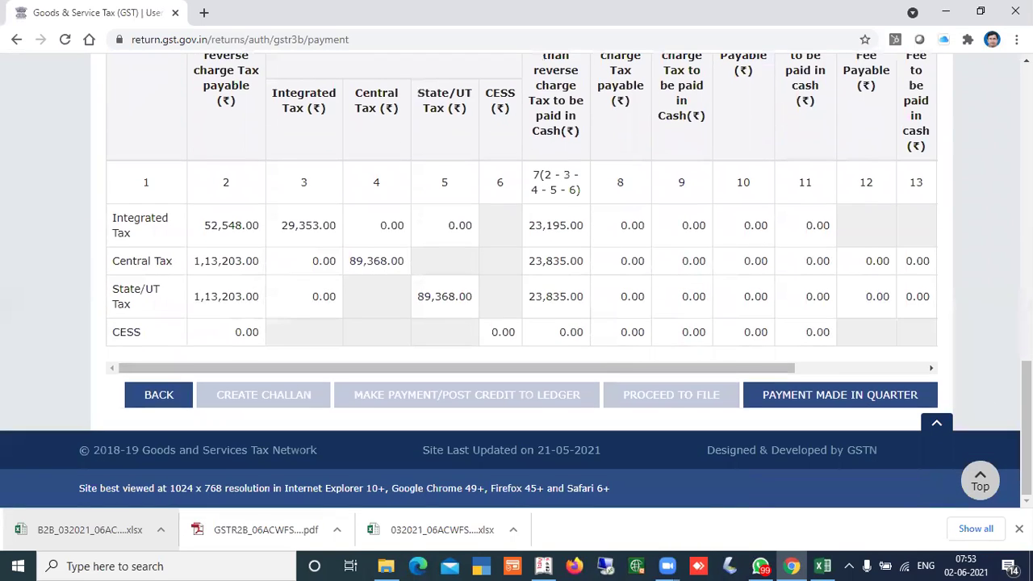
{"action": "left_click", "coordinate": [845, 395]}
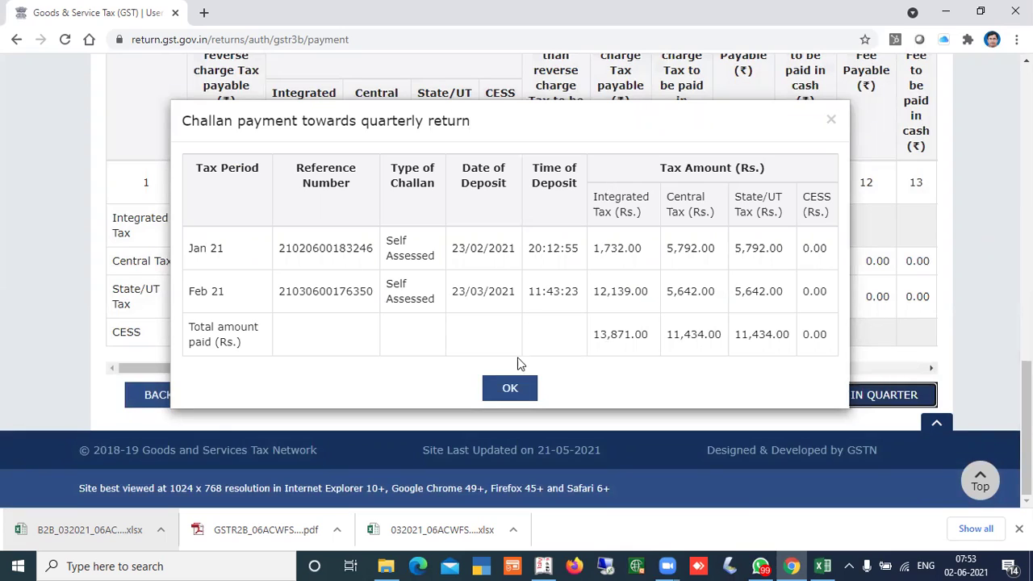
- Close the quarterly challan summary totalling 13,871.00 integrated tax
{"action": "left_click", "coordinate": [510, 387]}
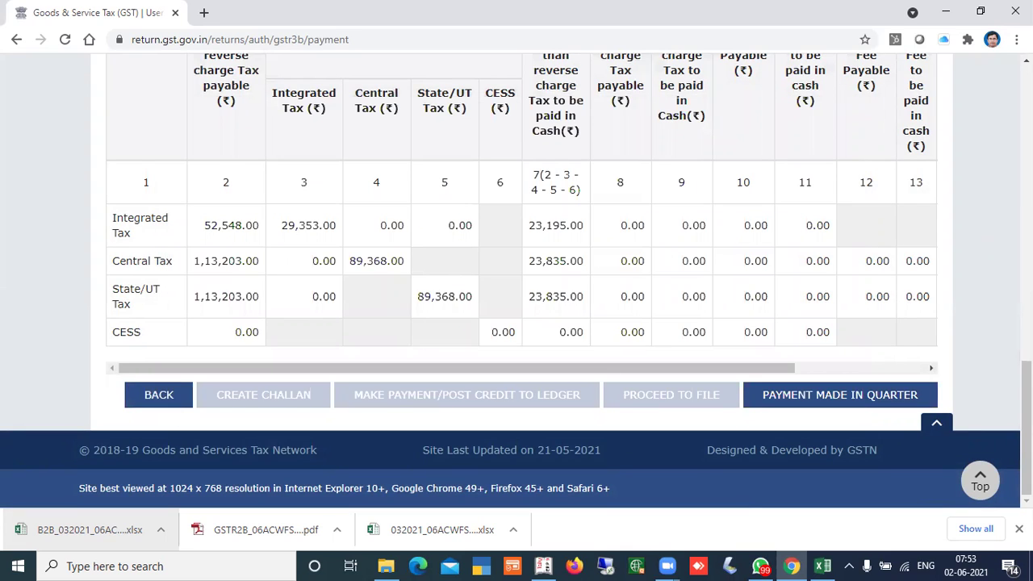
- Dismiss the ITC and cash utilization notice and the auto-populated ITC fields notice
{"action": "scroll", "coordinate": [522, 282], "scroll_direction": "up", "scroll_amount": 5}
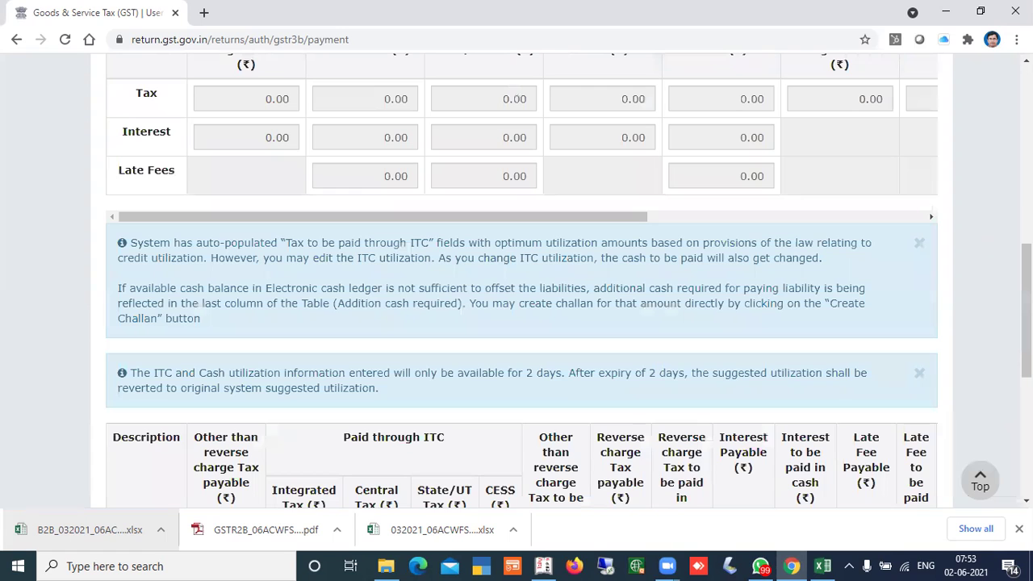
{"action": "left_click", "coordinate": [920, 374]}
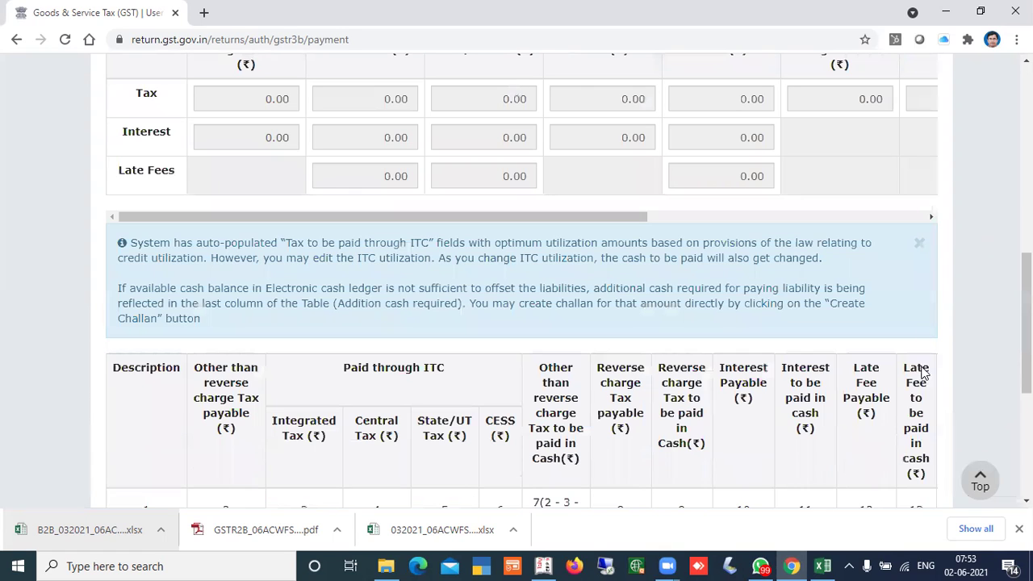
{"action": "left_click", "coordinate": [919, 245]}
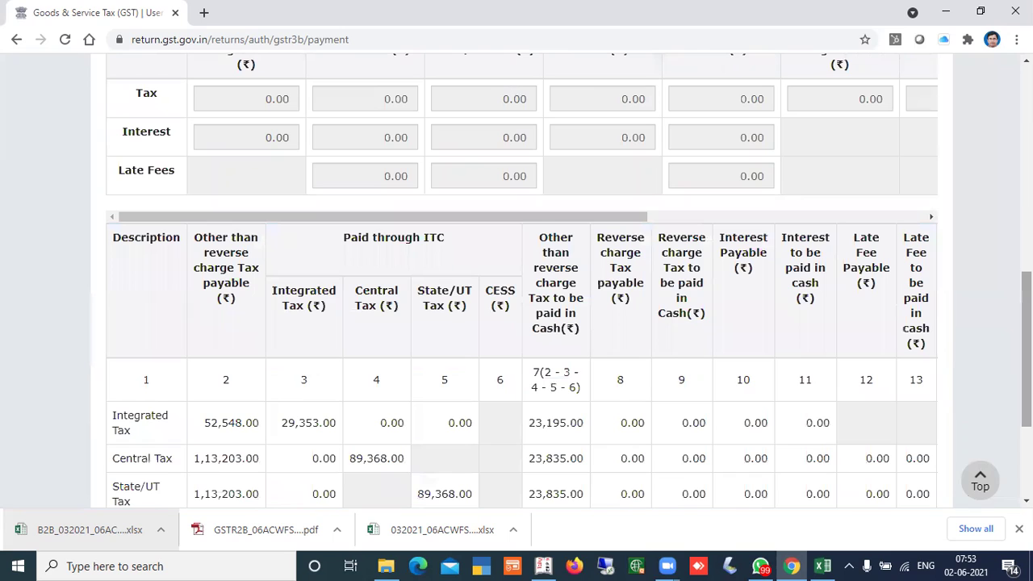
{"action": "right_click", "coordinate": [799, 200]}
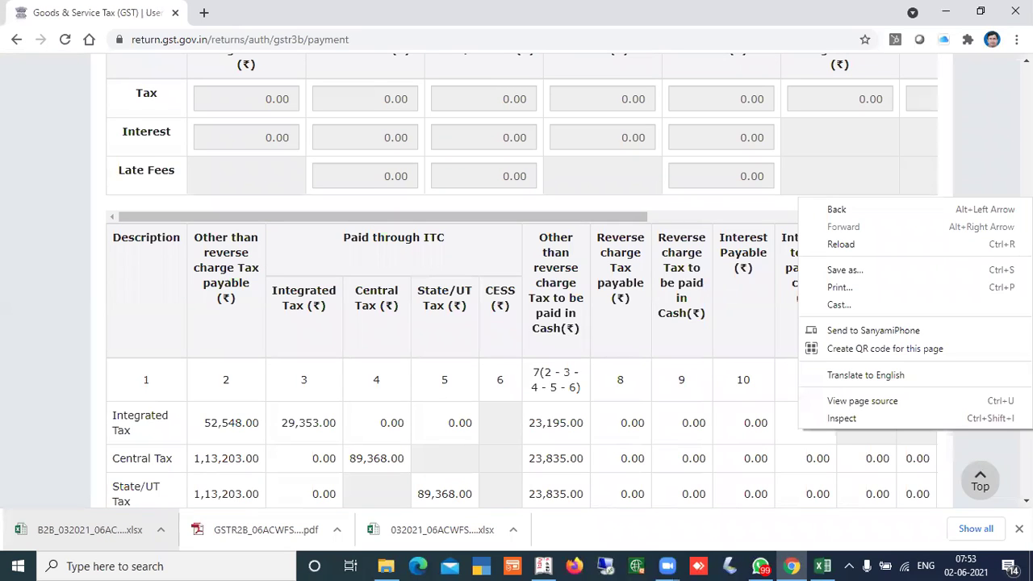
{"action": "left_click", "coordinate": [1005, 97]}
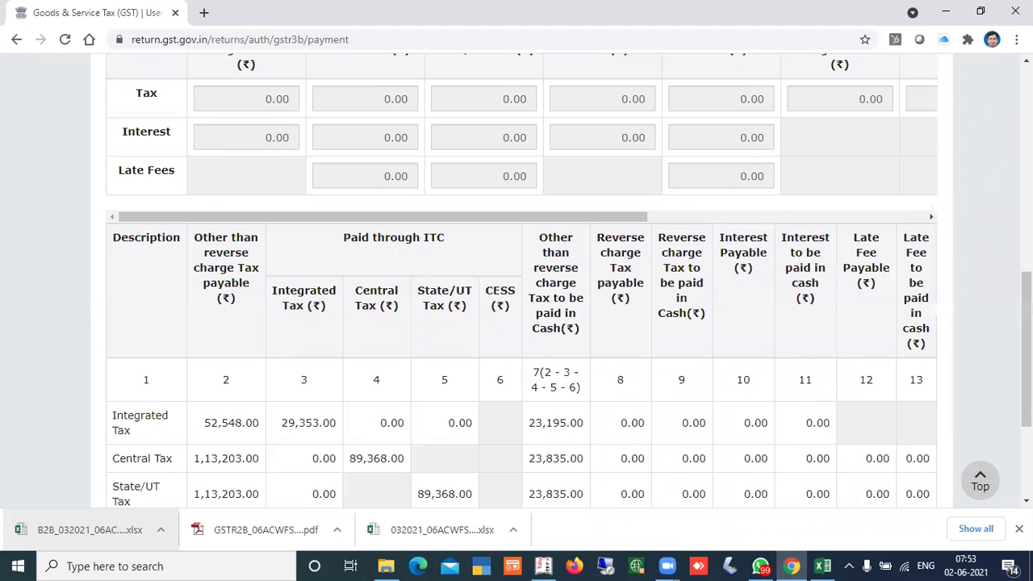
{"action": "key", "text": "Home"}
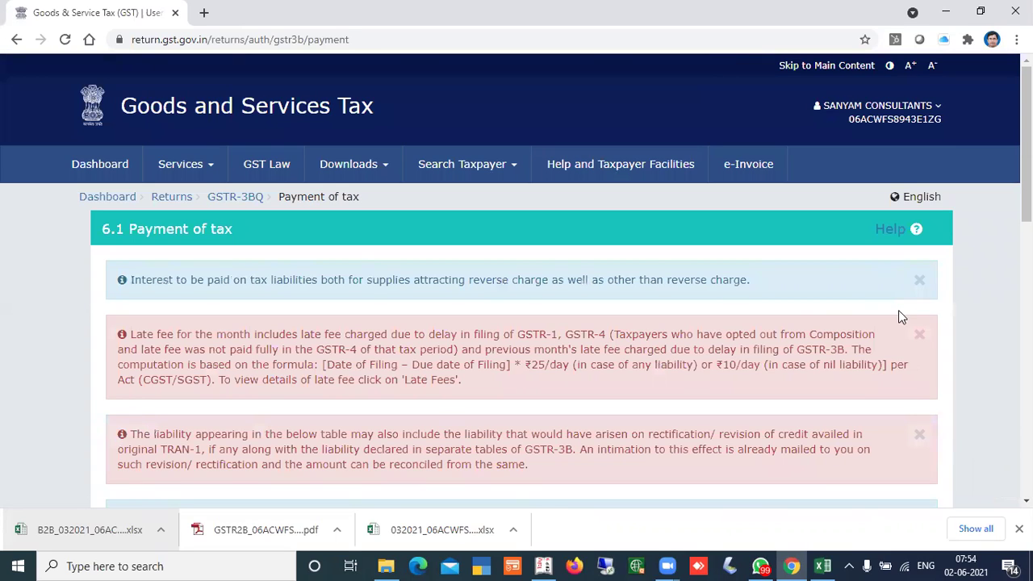
- Dismiss the late-fee, TRAN-1, cash-available and interest notices, then log out of the portal
{"action": "left_click", "coordinate": [920, 338]}
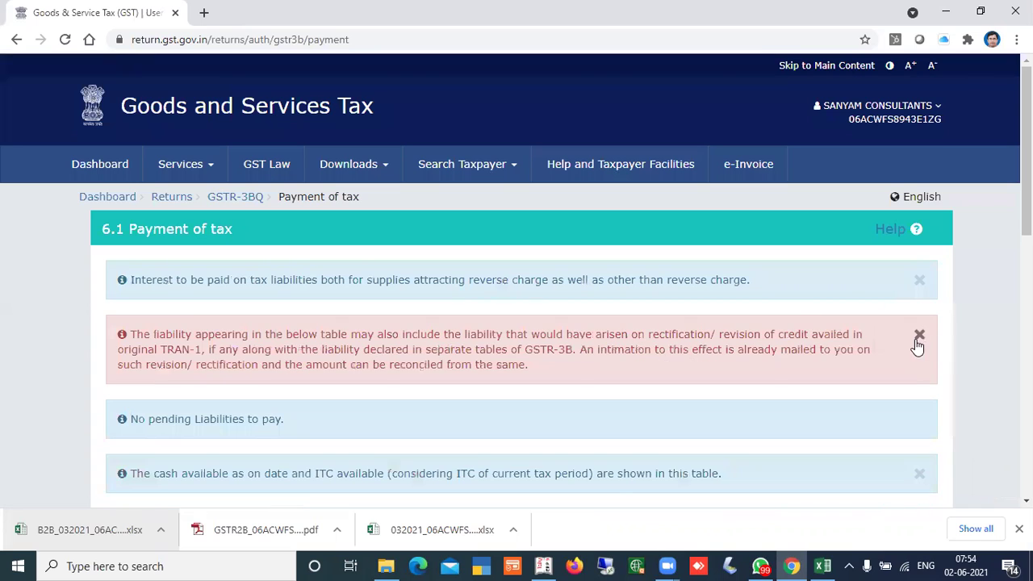
{"action": "left_click", "coordinate": [915, 337]}
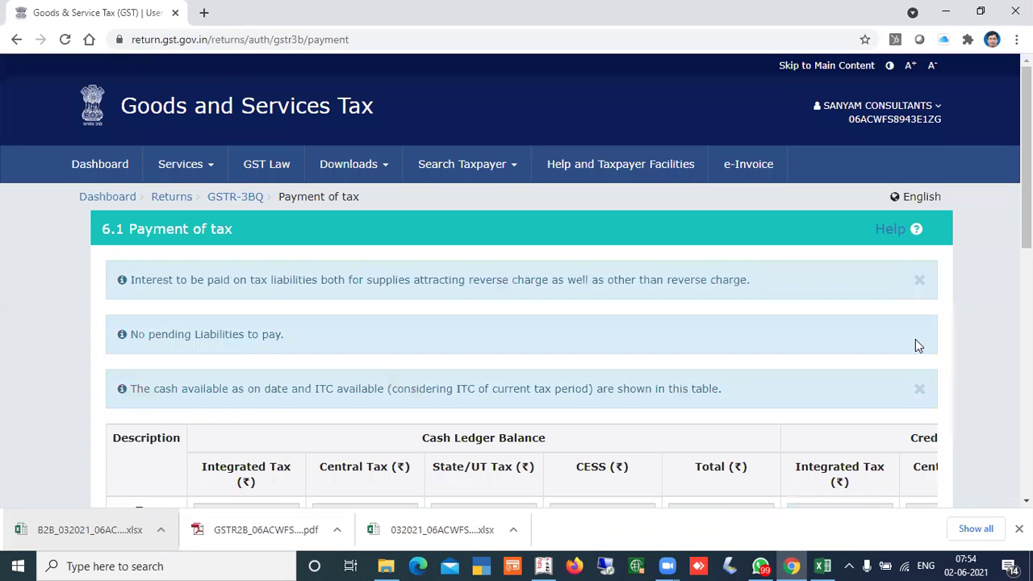
{"action": "left_click", "coordinate": [918, 391]}
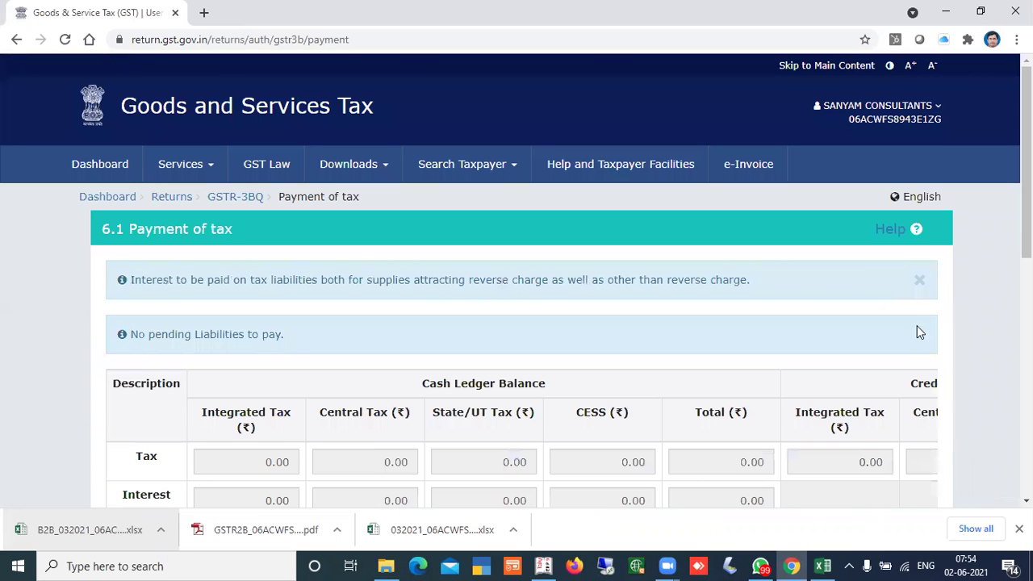
{"action": "left_click", "coordinate": [919, 280]}
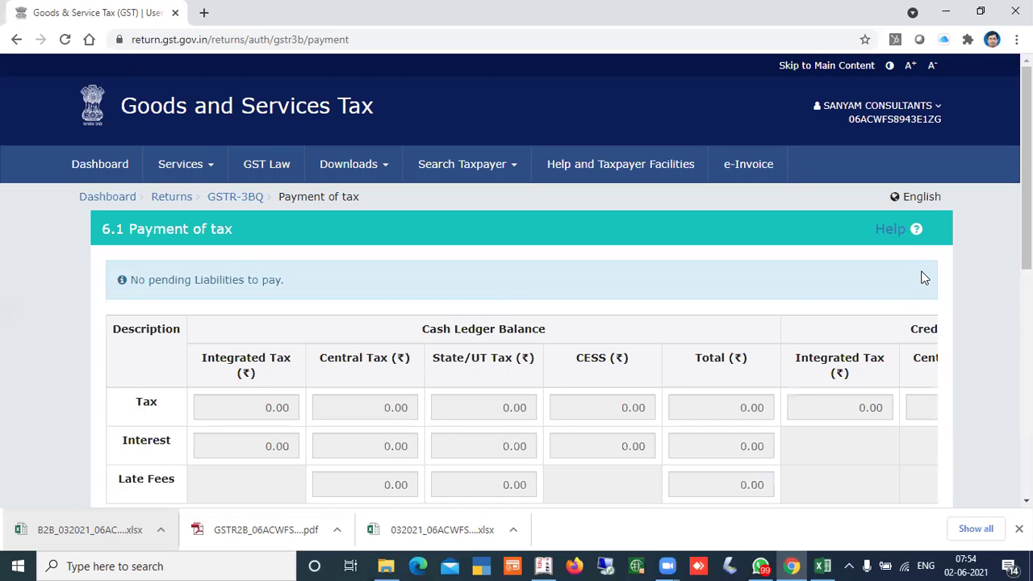
{"action": "left_click", "coordinate": [937, 114]}
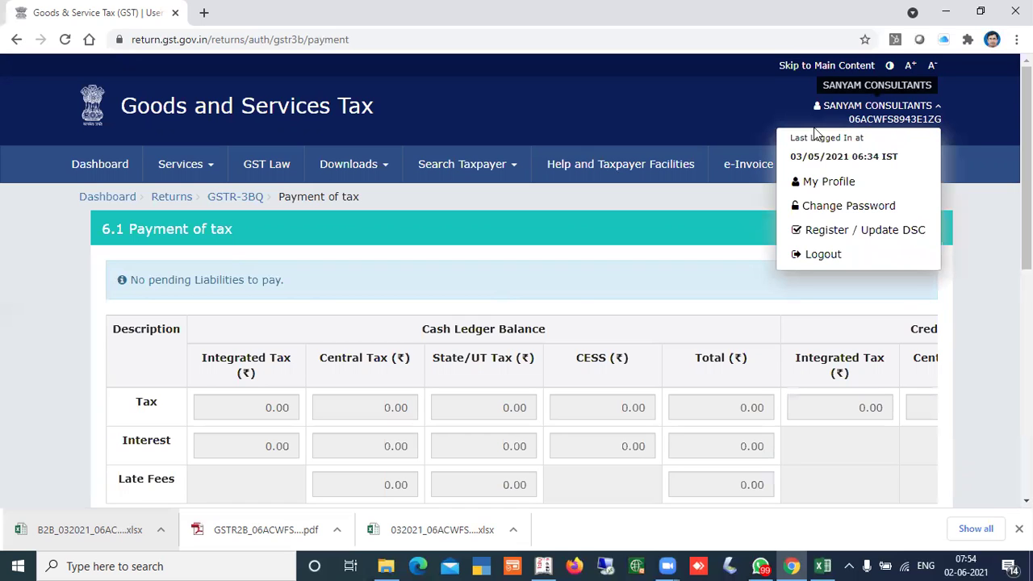
{"action": "left_click", "coordinate": [813, 257]}
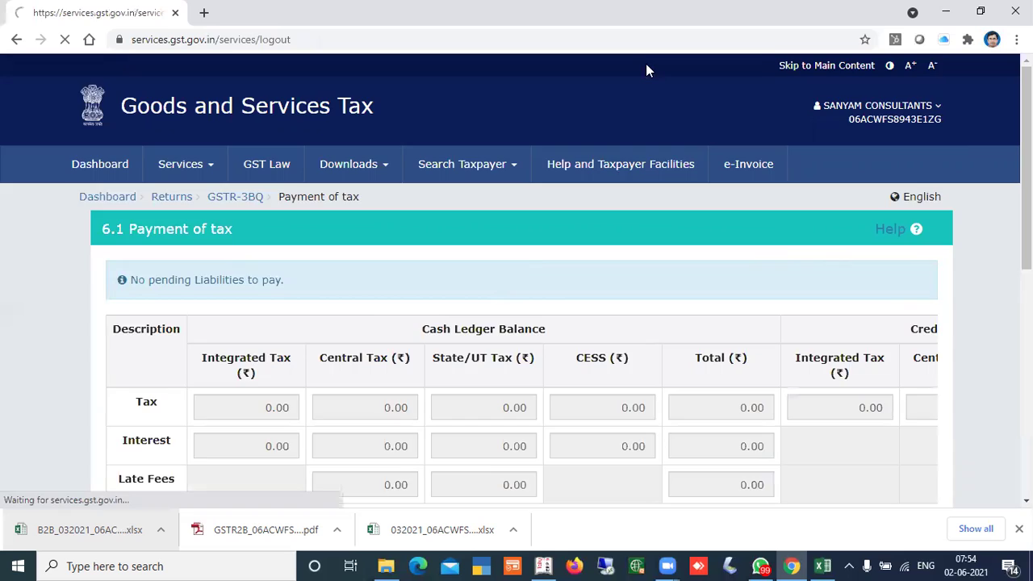